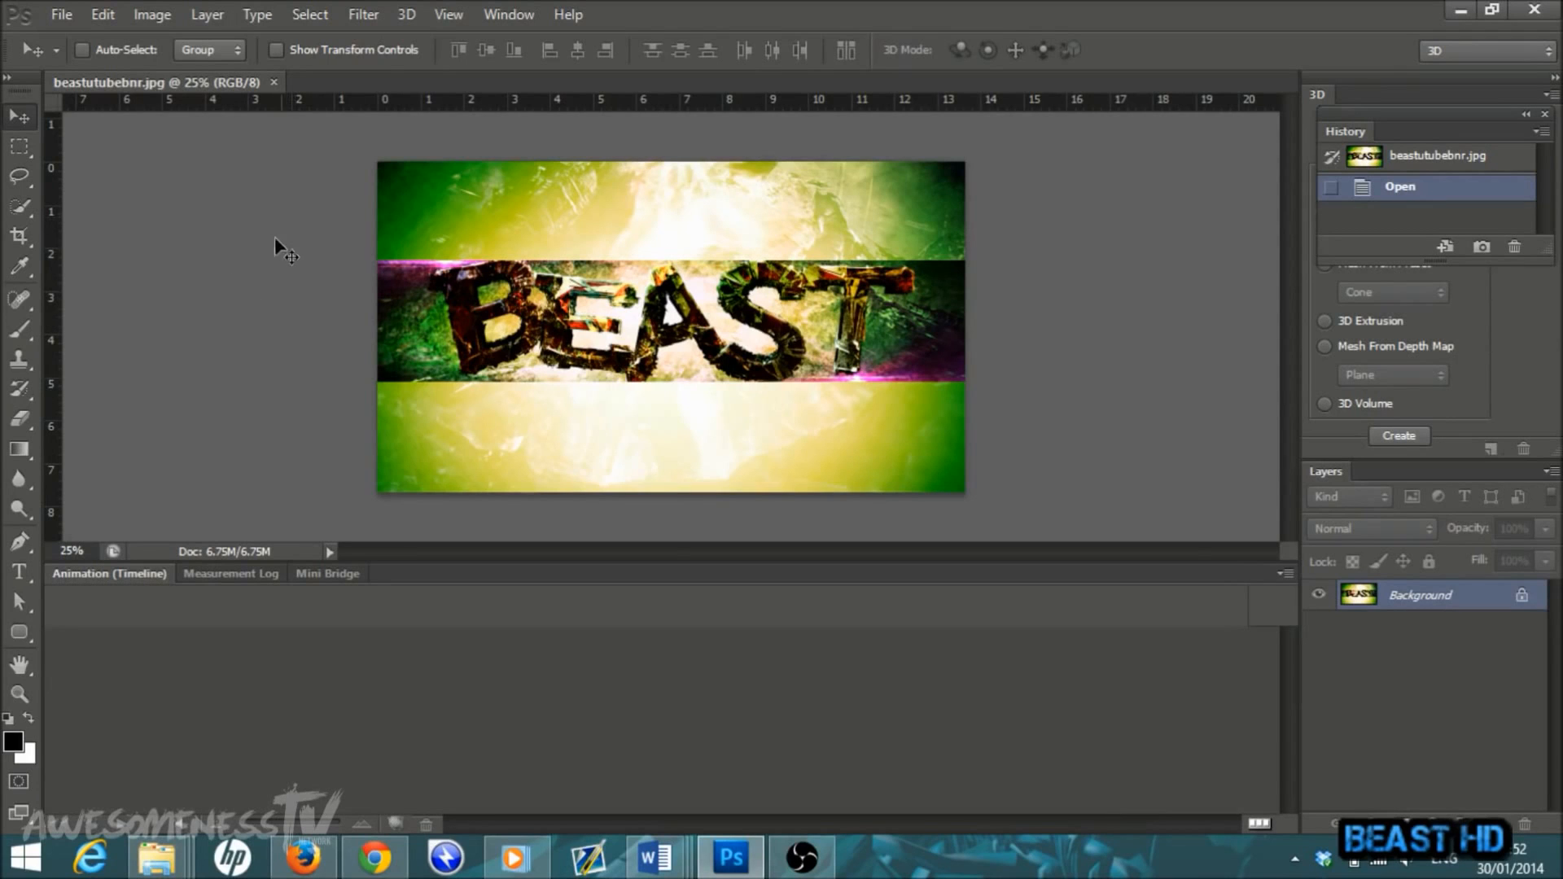
# Step: Create a new transparent document named banner, 2560 by 423 pixels, in RGB Color at 150 pixels/centimeter
pyautogui.click(60, 17)
pyautogui.click(82, 39)
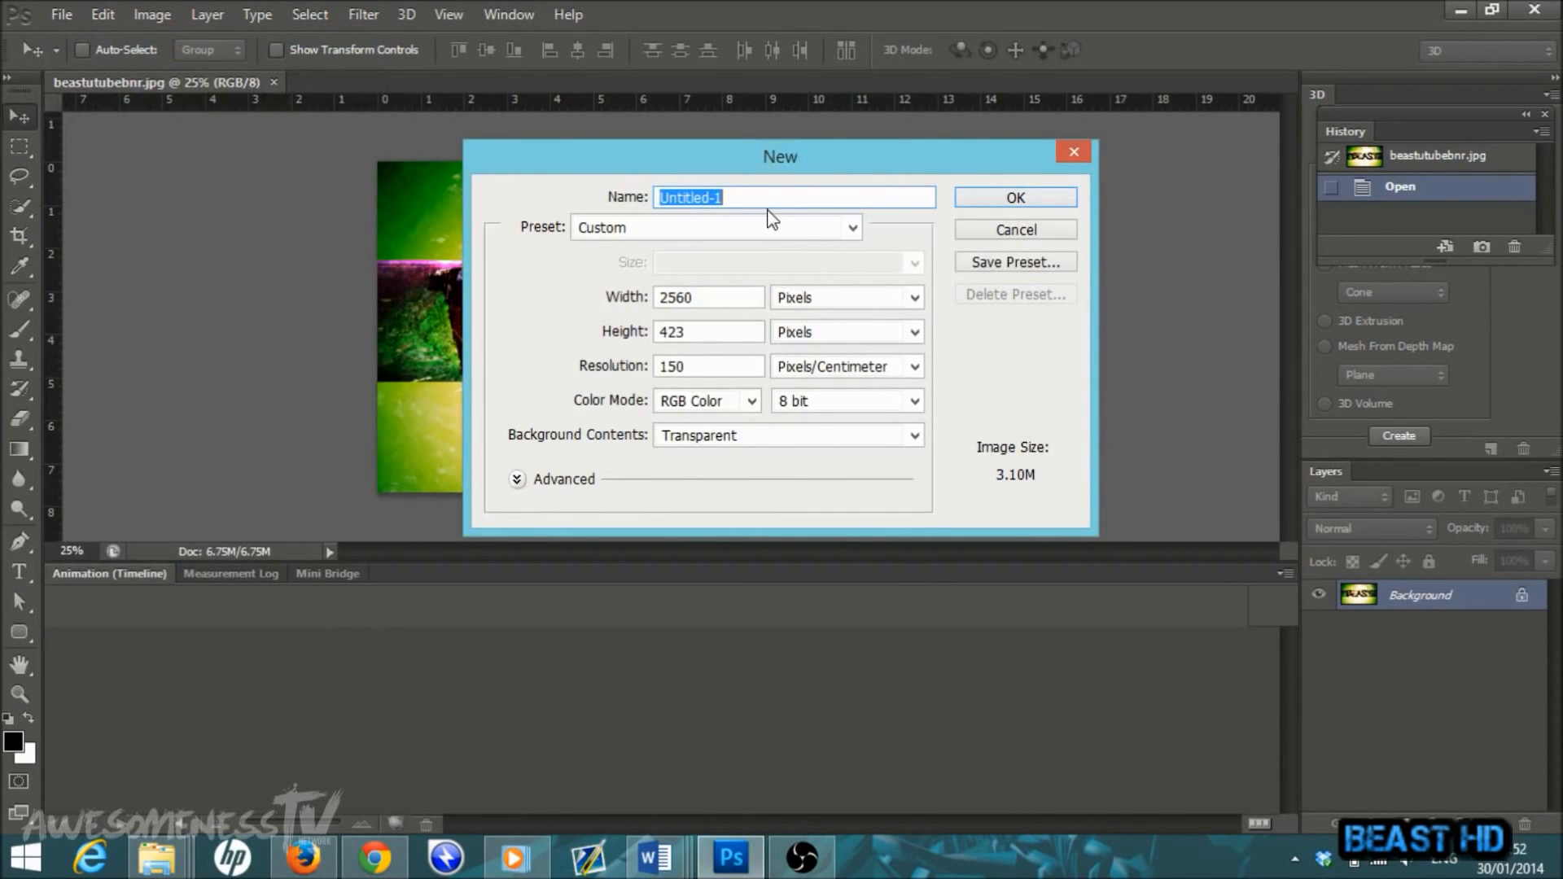
pyautogui.write('banner')
pyautogui.click(1016, 198)
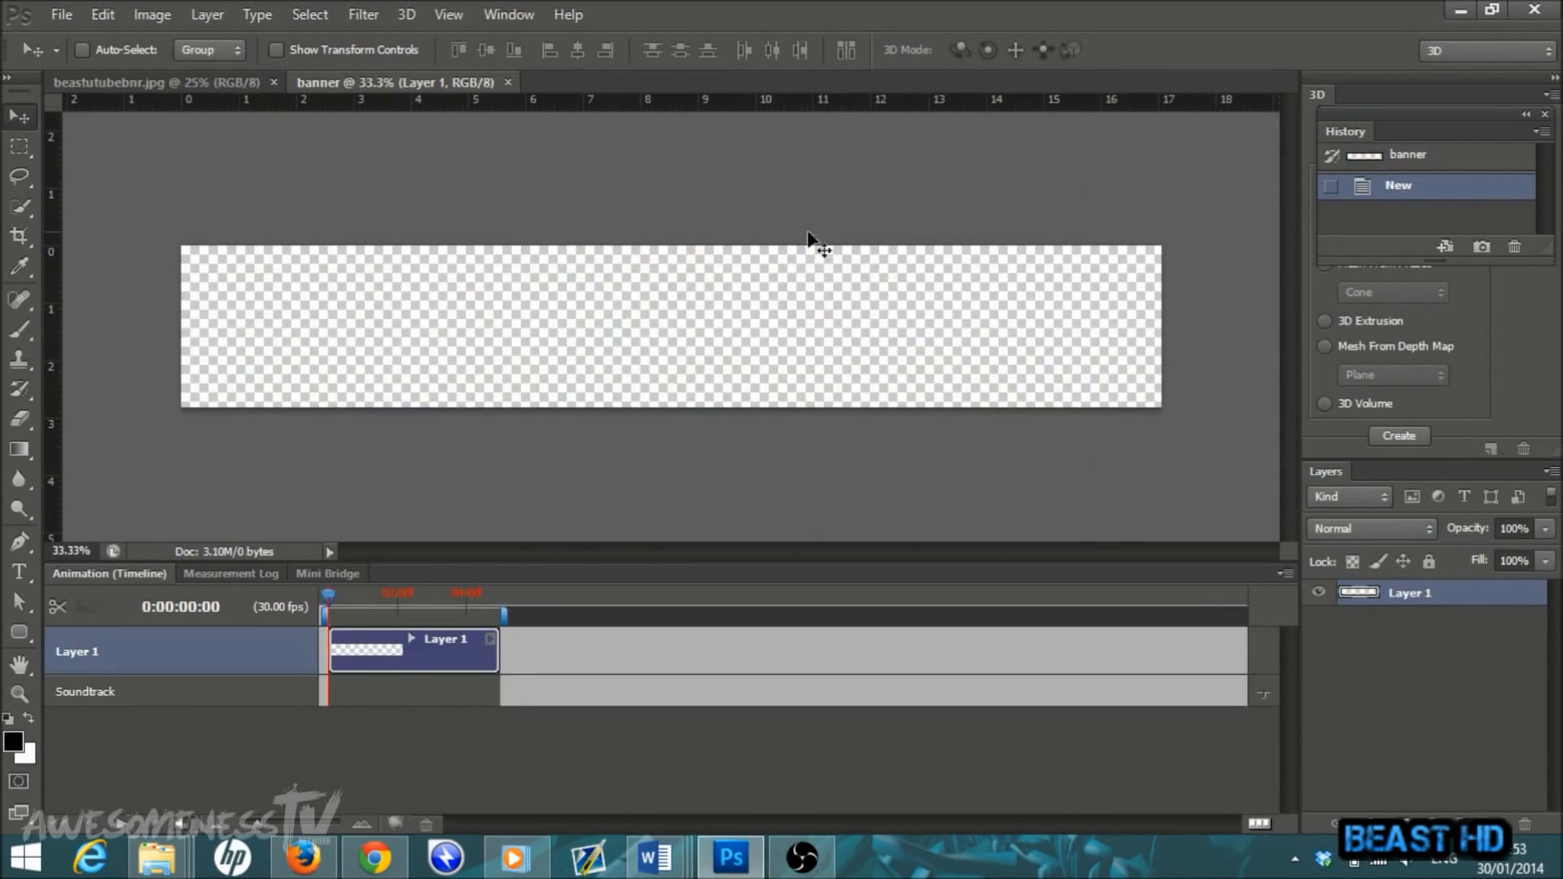
# Step: Open the letter images A.png, B.png, E.png, S.png and T.png together from the mm-shattered-free folder
pyautogui.click(61, 16)
pyautogui.click(70, 60)
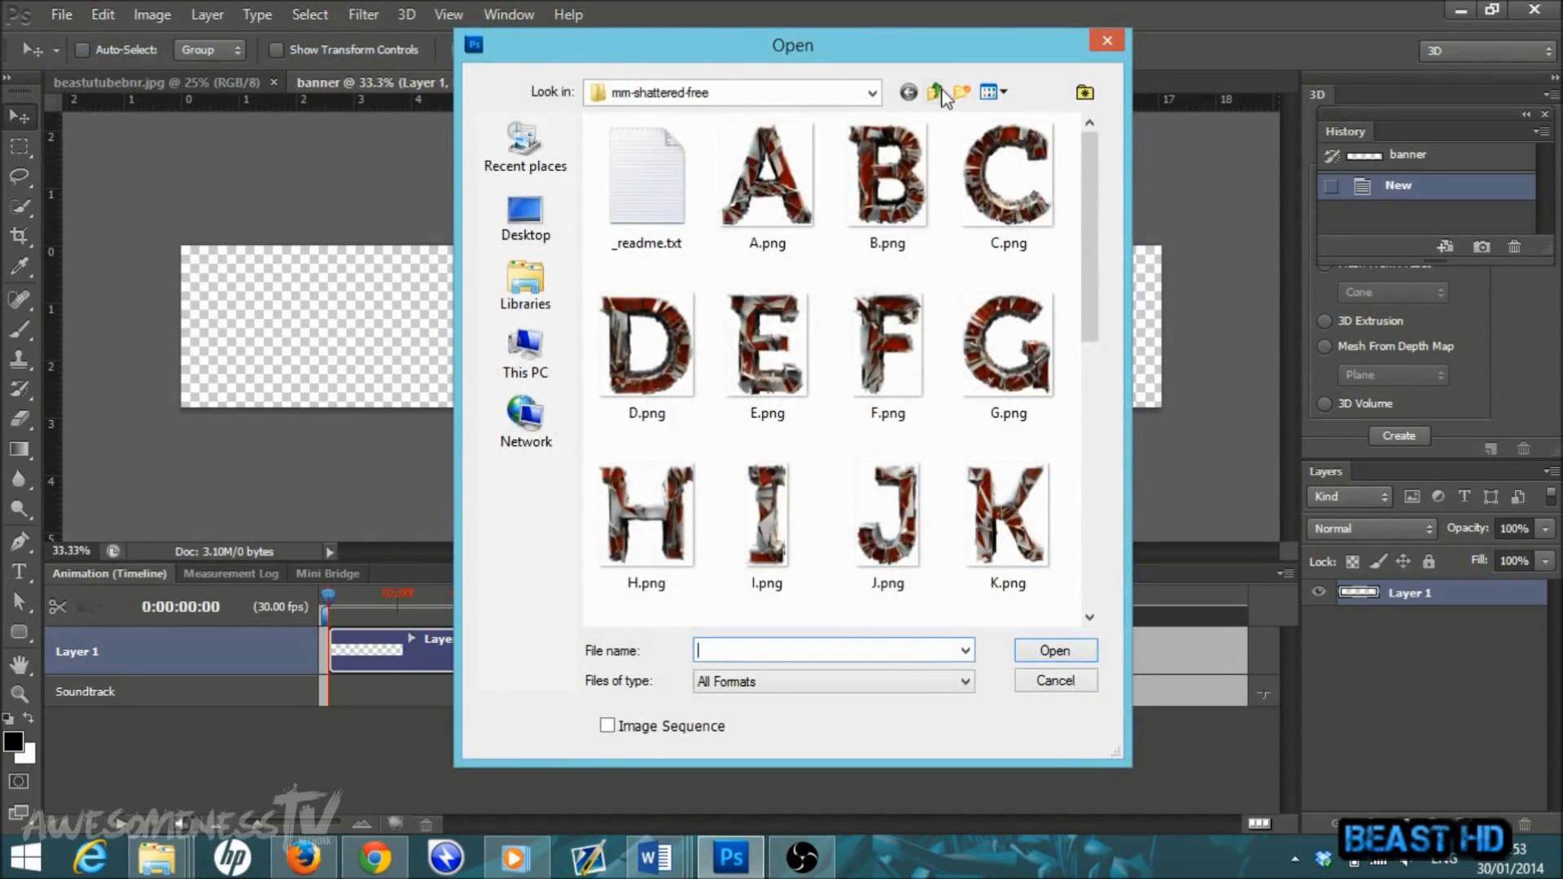
pyautogui.click(938, 93)
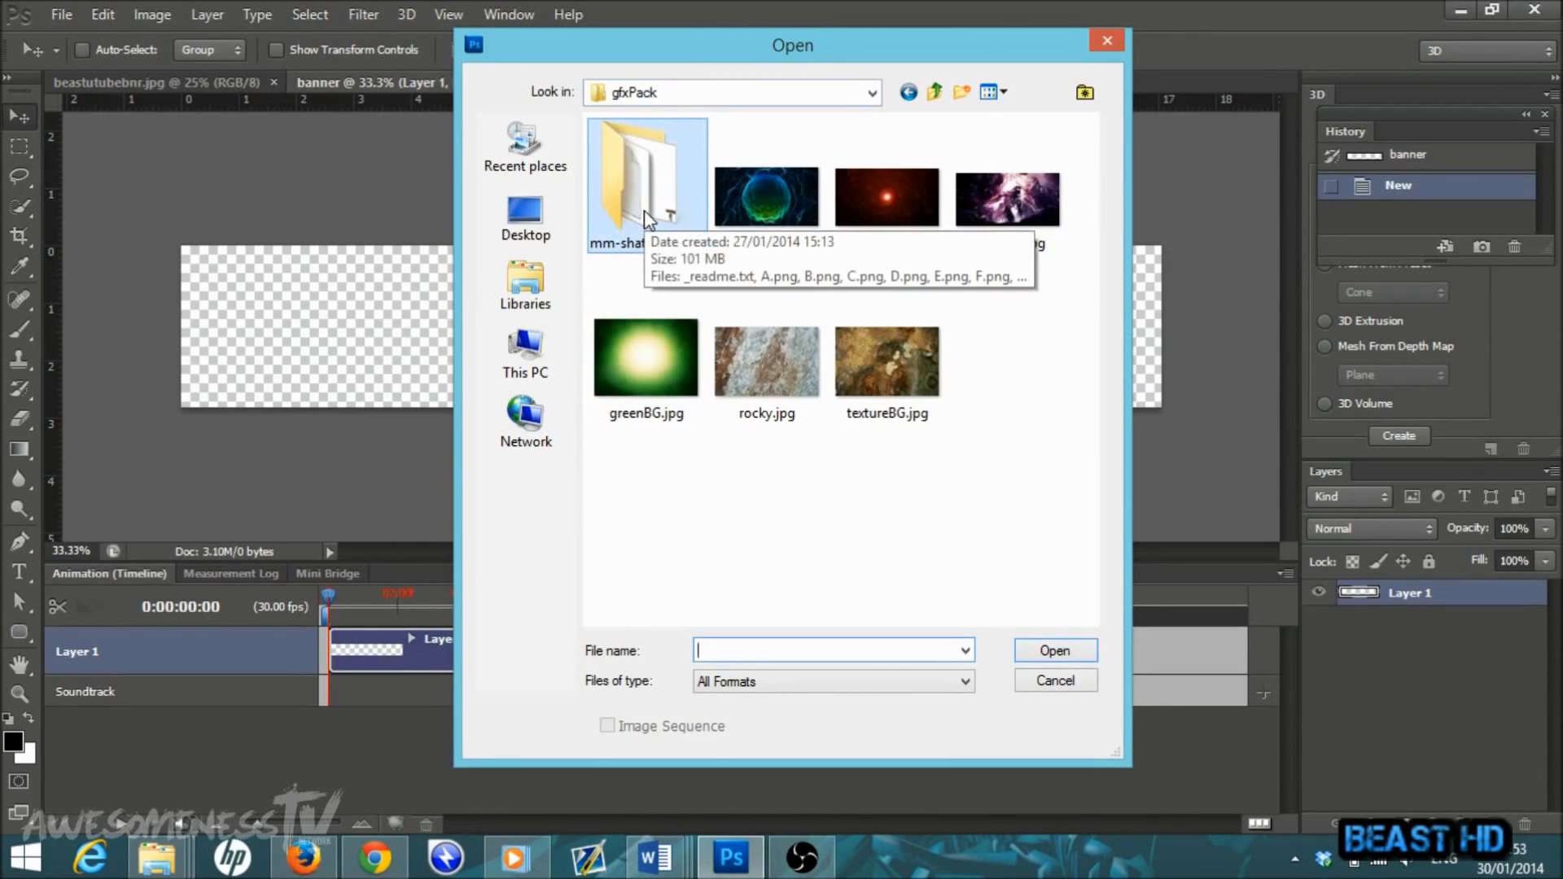
pyautogui.doubleClick(660, 173)
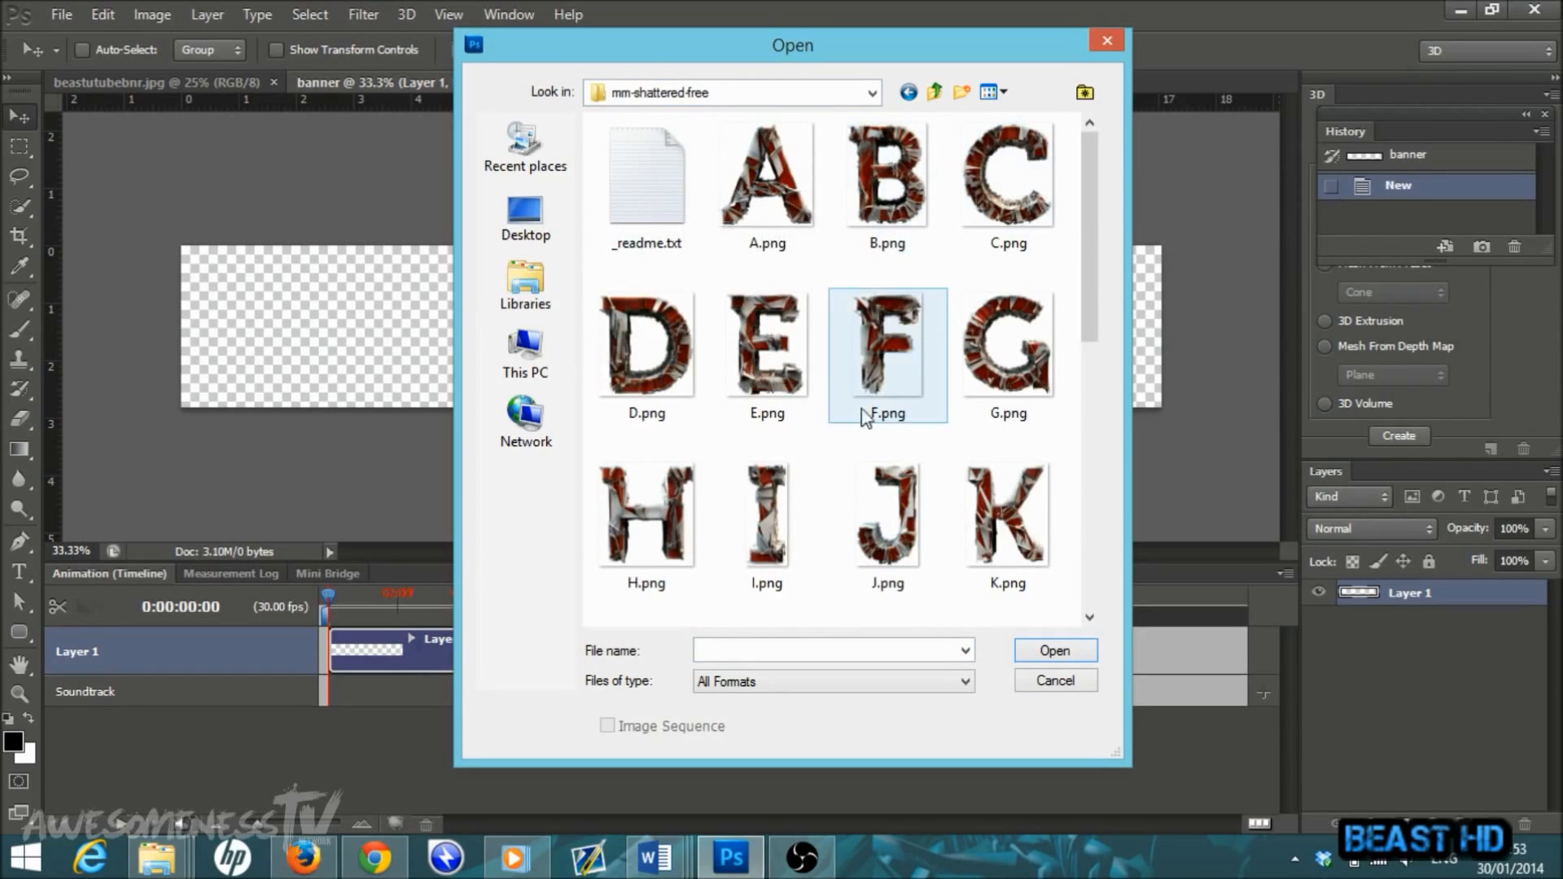
pyautogui.click(914, 181)
pyautogui.keyDown('ctrl'); pyautogui.click(785, 334); pyautogui.keyUp('ctrl')
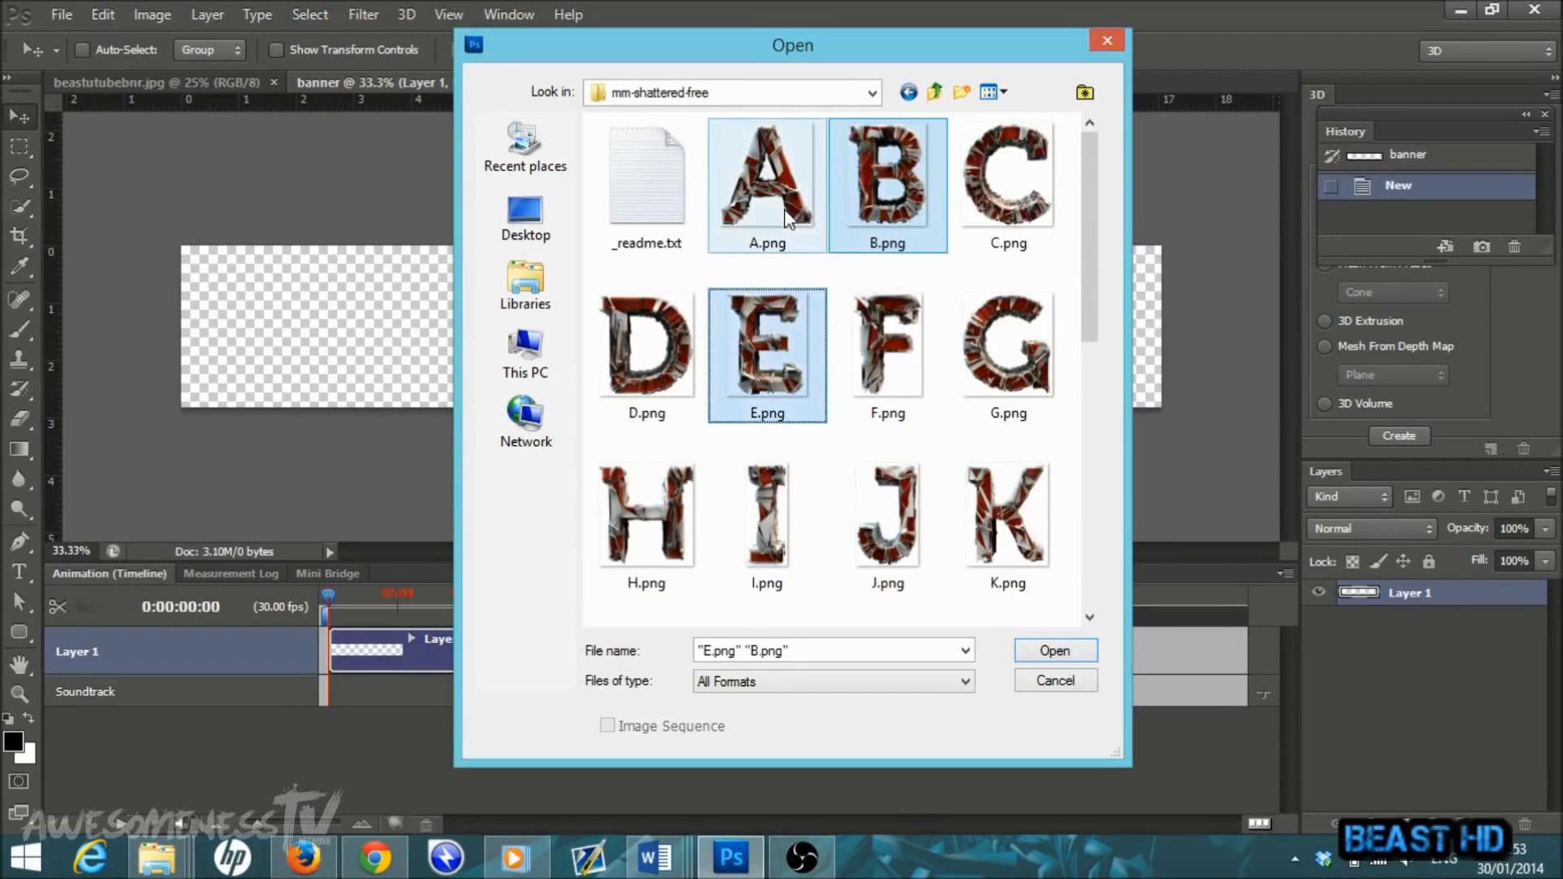
pyautogui.keyDown('ctrl'); pyautogui.click(785, 214); pyautogui.keyUp('ctrl')
pyautogui.moveTo(1087, 192); pyautogui.dragTo(1083, 397)
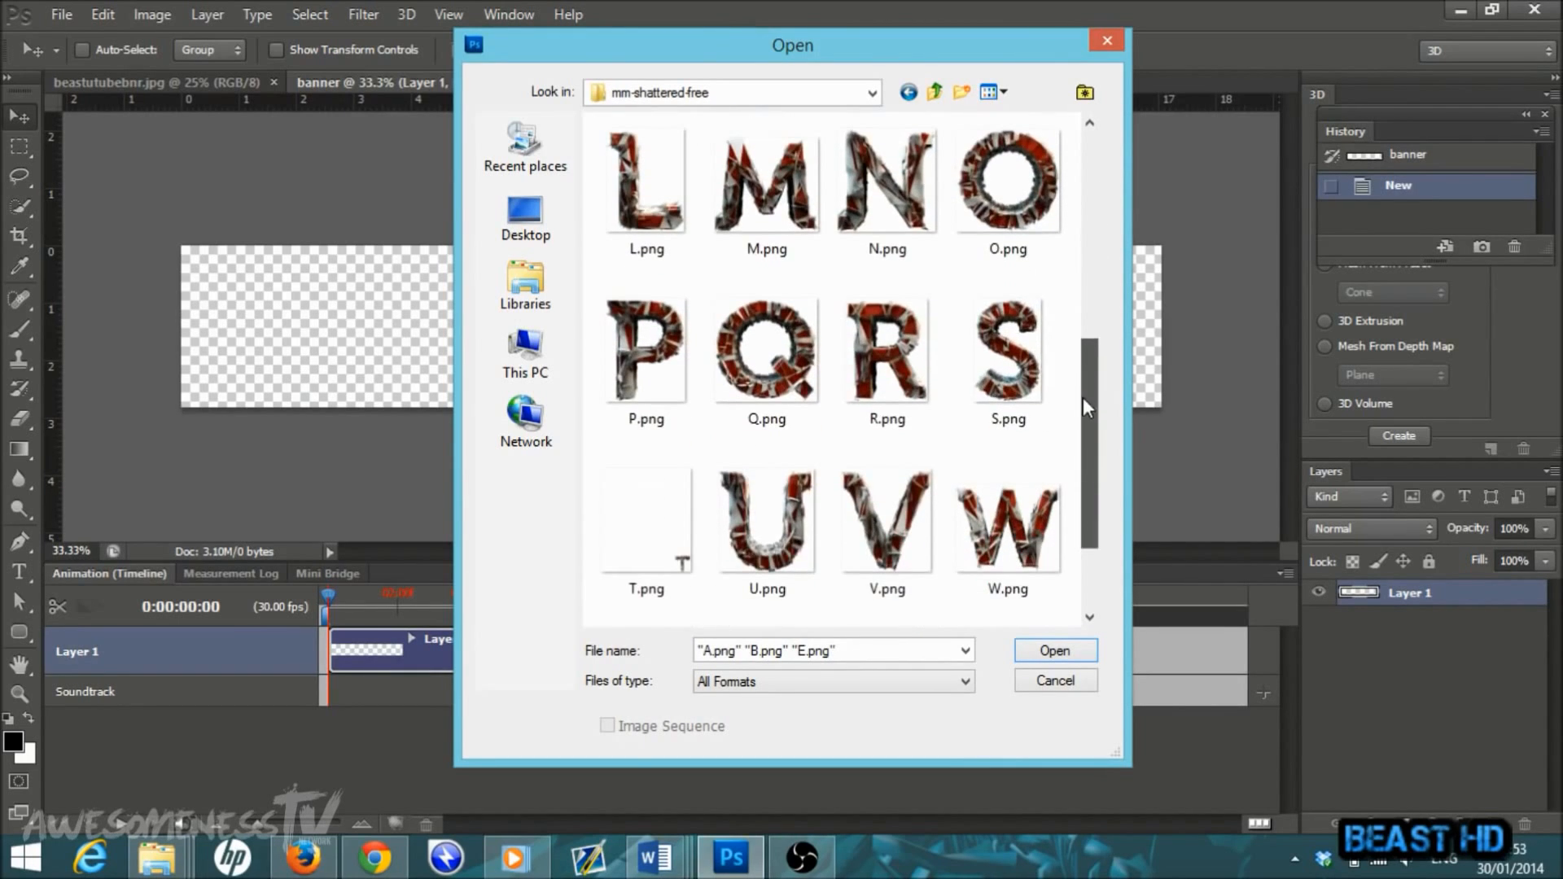
pyautogui.keyDown('ctrl'); pyautogui.click(1028, 368); pyautogui.keyUp('ctrl')
pyautogui.keyDown('ctrl'); pyautogui.click(653, 530); pyautogui.keyUp('ctrl')
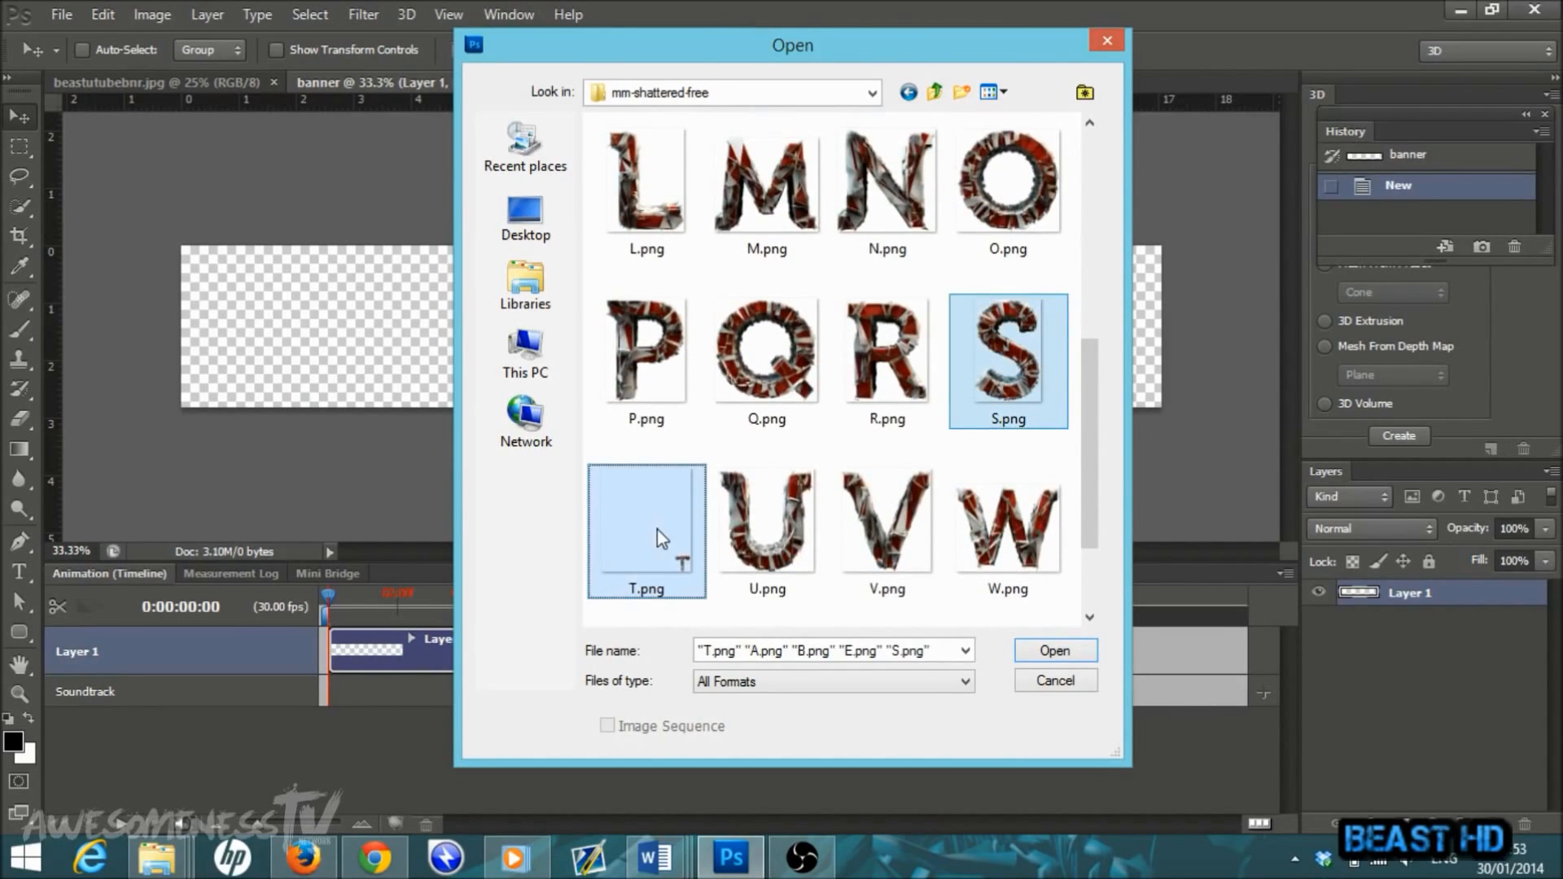
pyautogui.click(1060, 655)
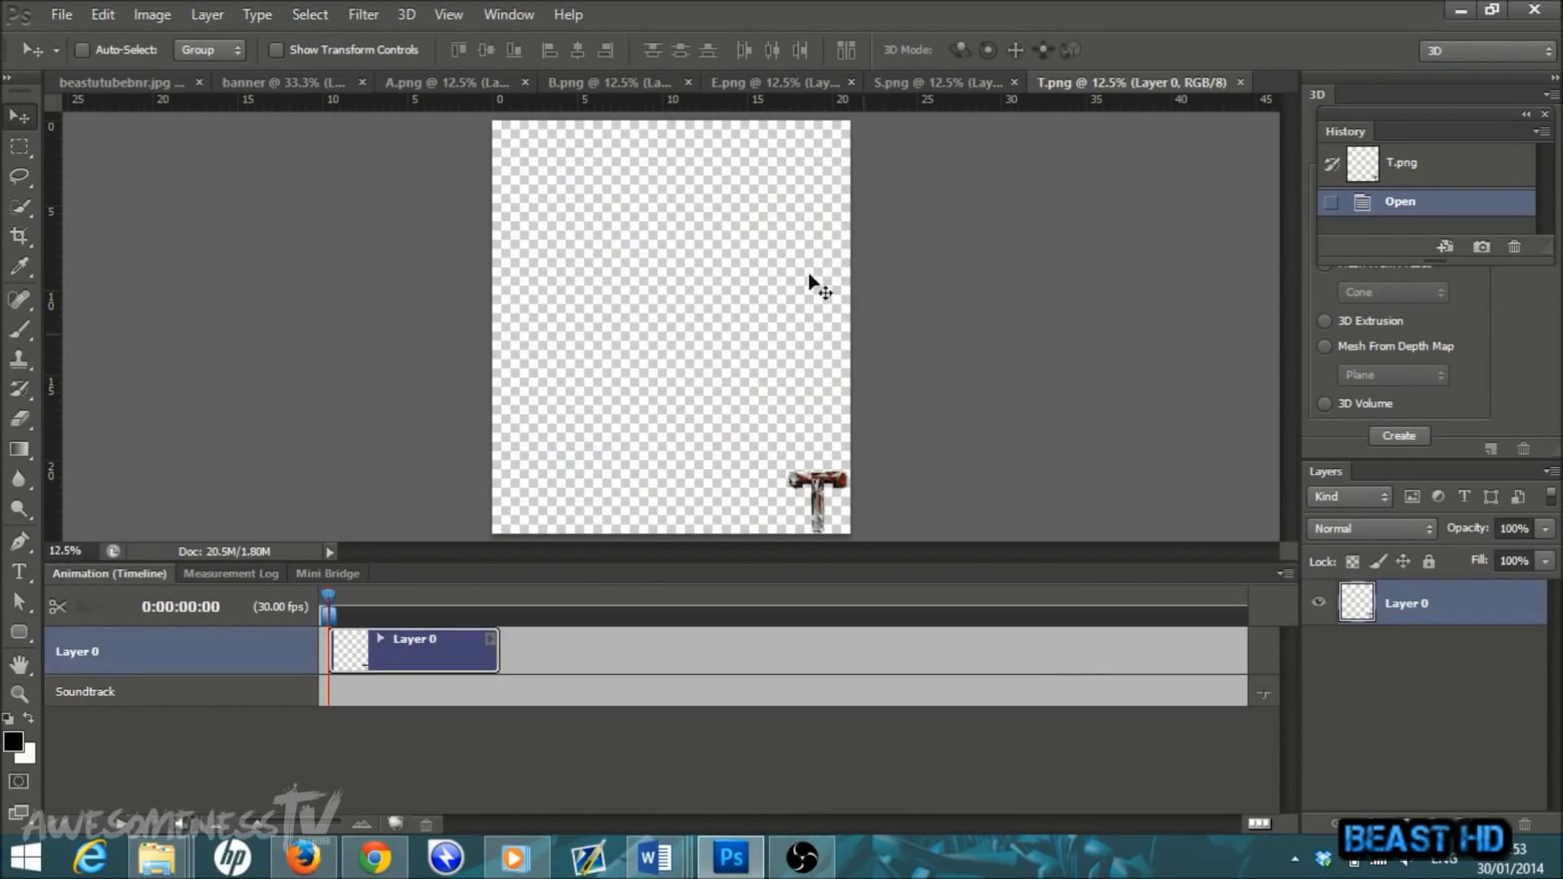
# Step: Scale the B in B.png to about 18% width and 12% height, and move it into the left part of the banner document
pyautogui.click(639, 80)
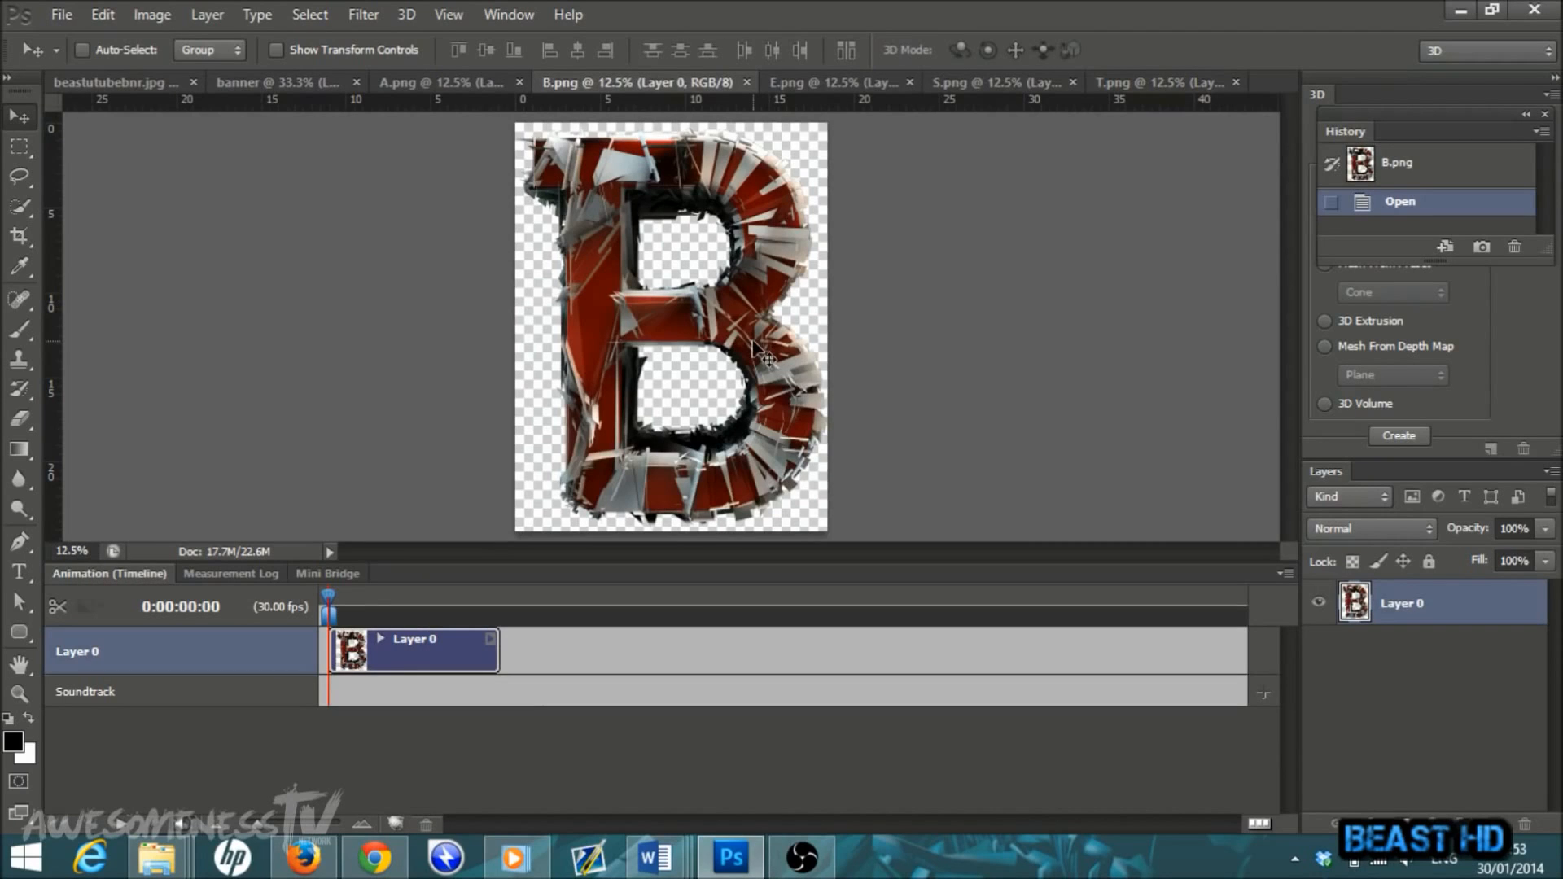
pyautogui.hotkey('ctrl', 't')
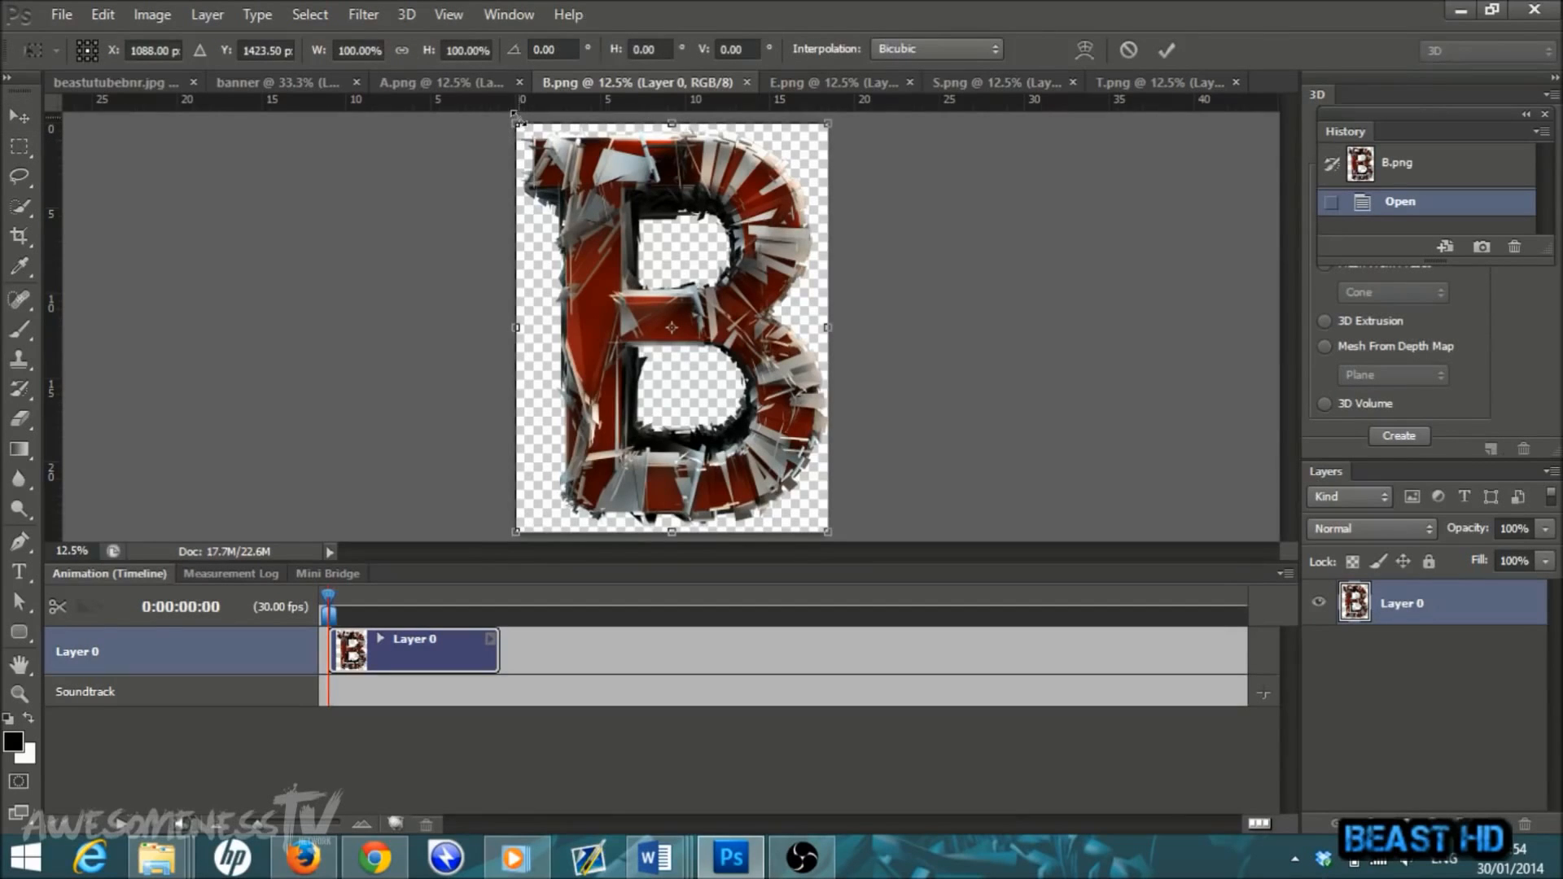
pyautogui.moveTo(511, 124); pyautogui.dragTo(768, 480)
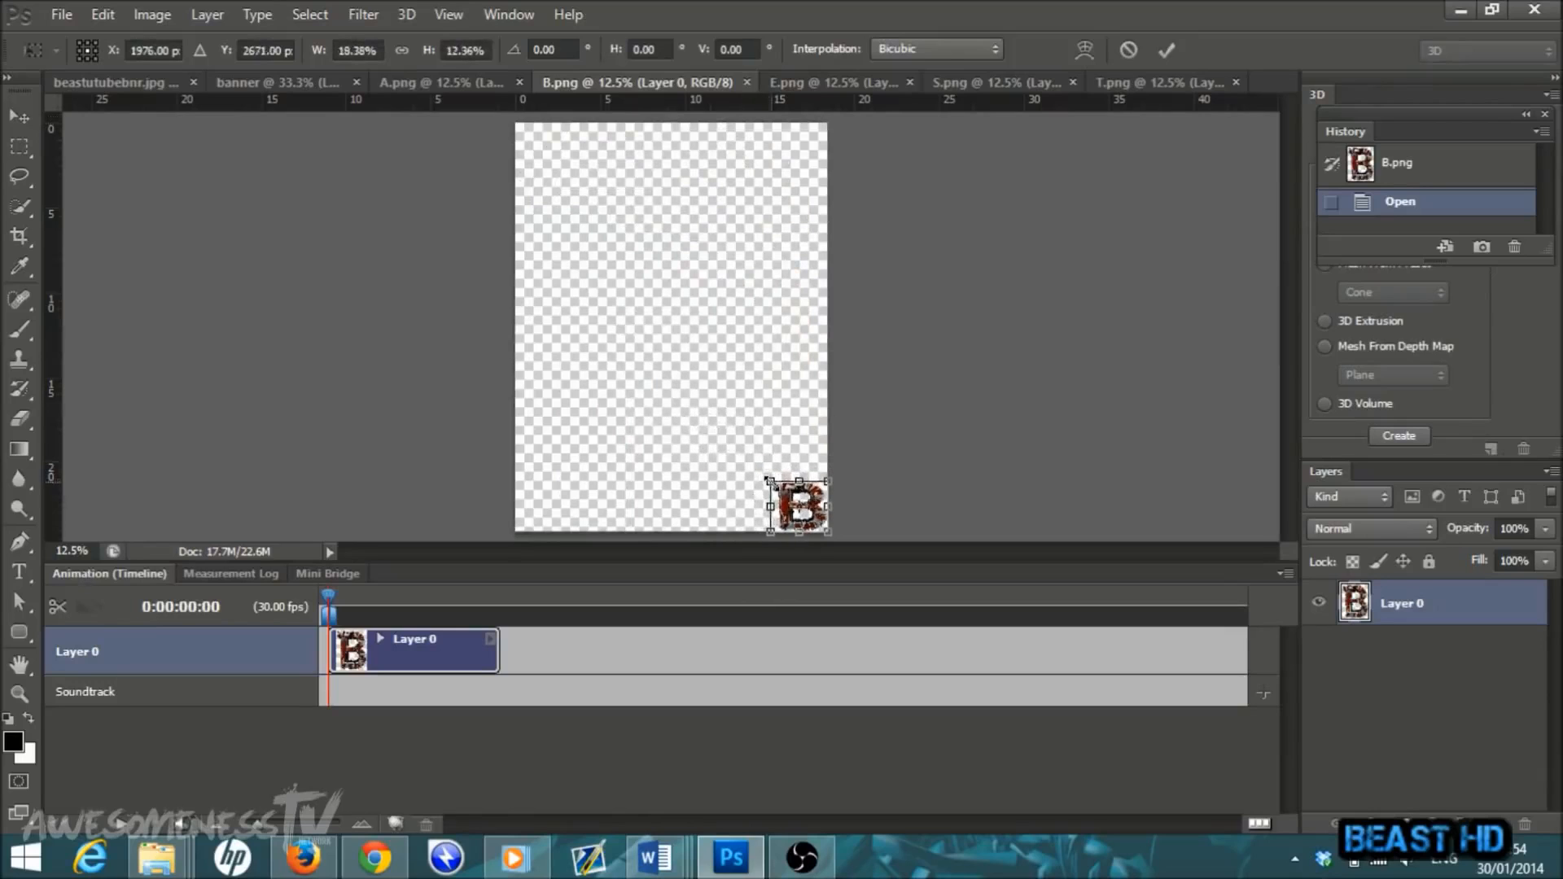
pyautogui.click(1170, 51)
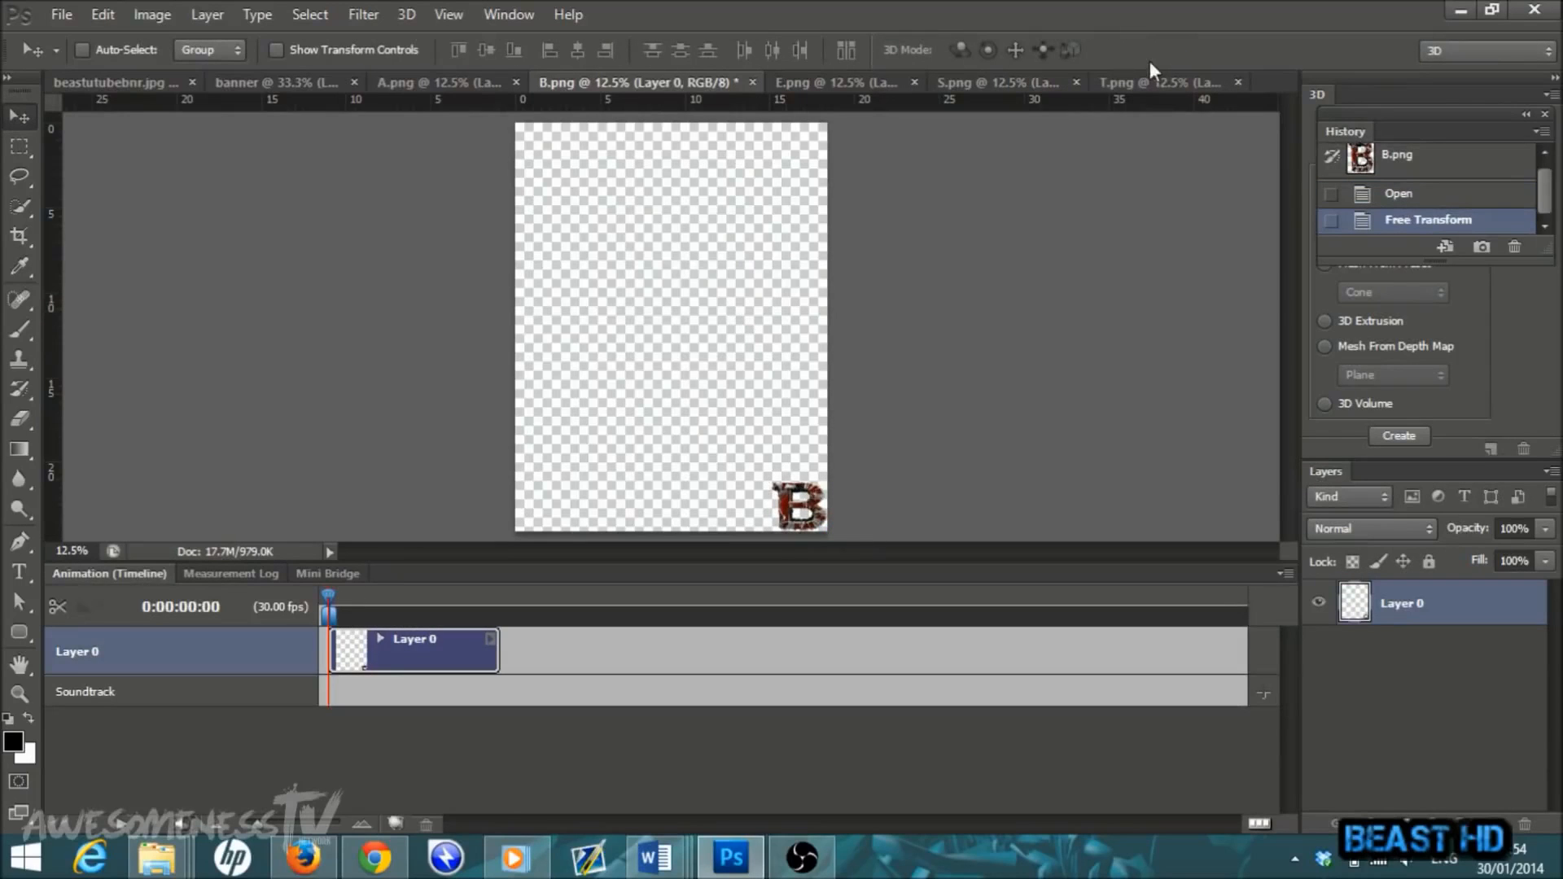
pyautogui.click(26, 116)
pyautogui.moveTo(803, 514); pyautogui.dragTo(505, 365)
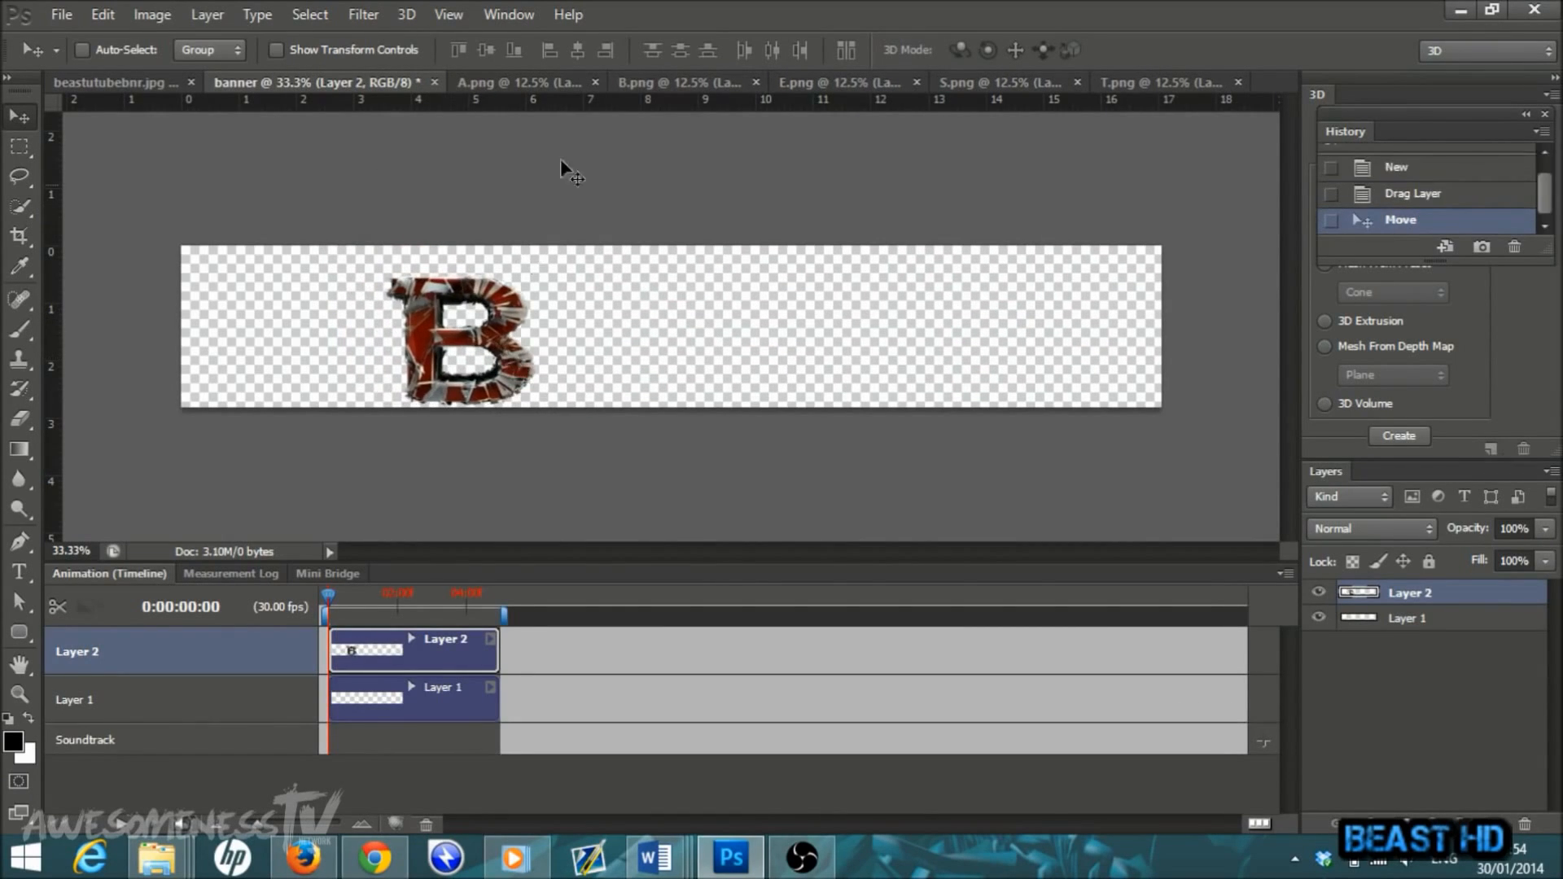
# Step: Scale the E in E.png to about 22% width and 14% height, and place it beside the B in the banner
pyautogui.click(847, 82)
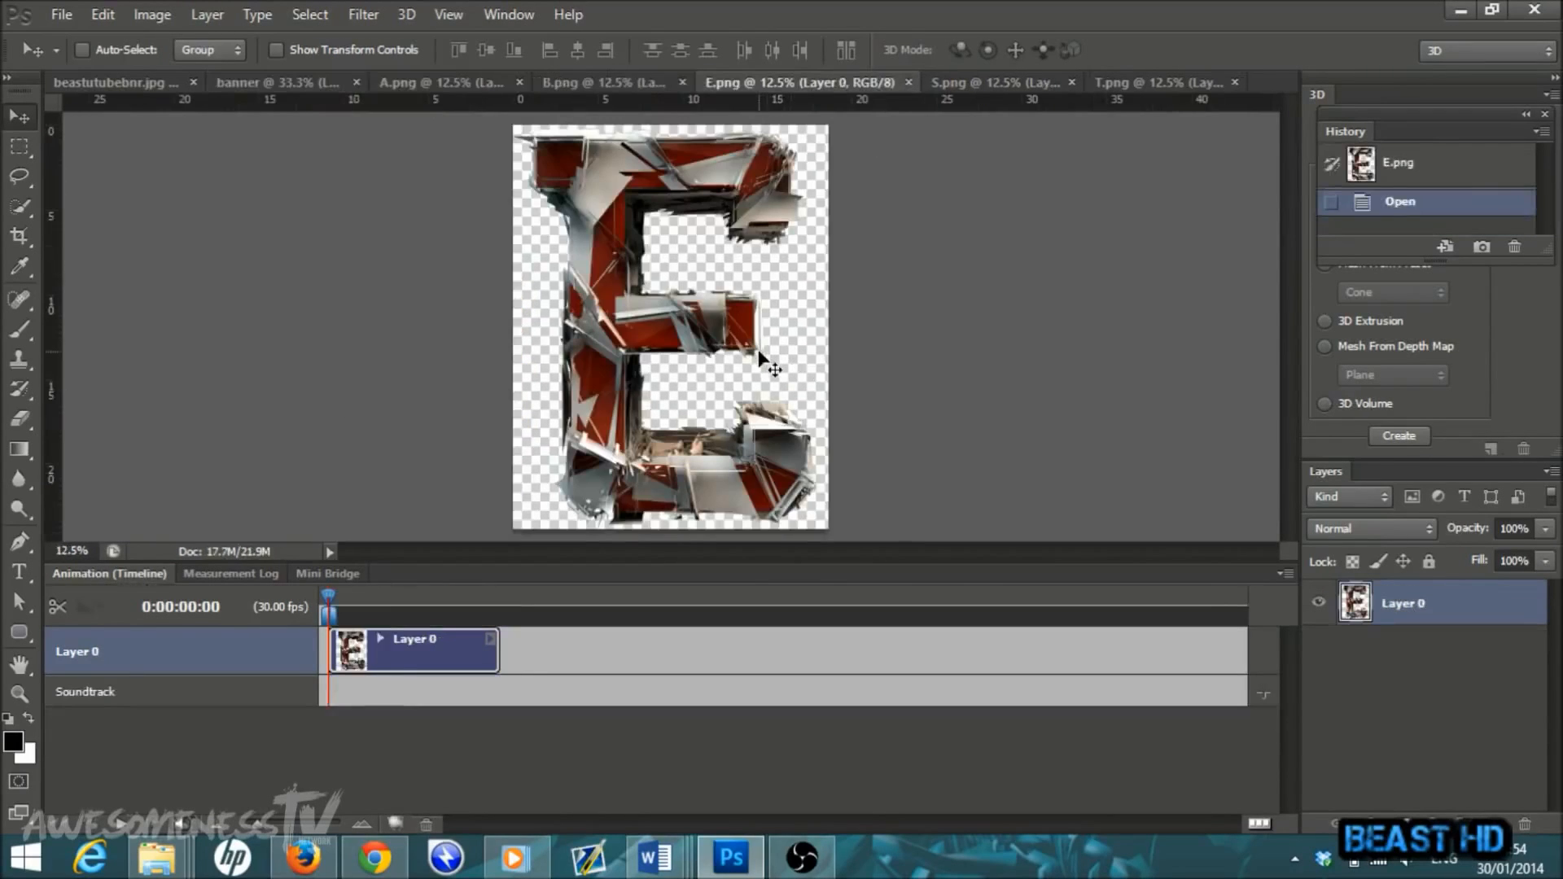
pyautogui.hotkey('ctrl', 't')
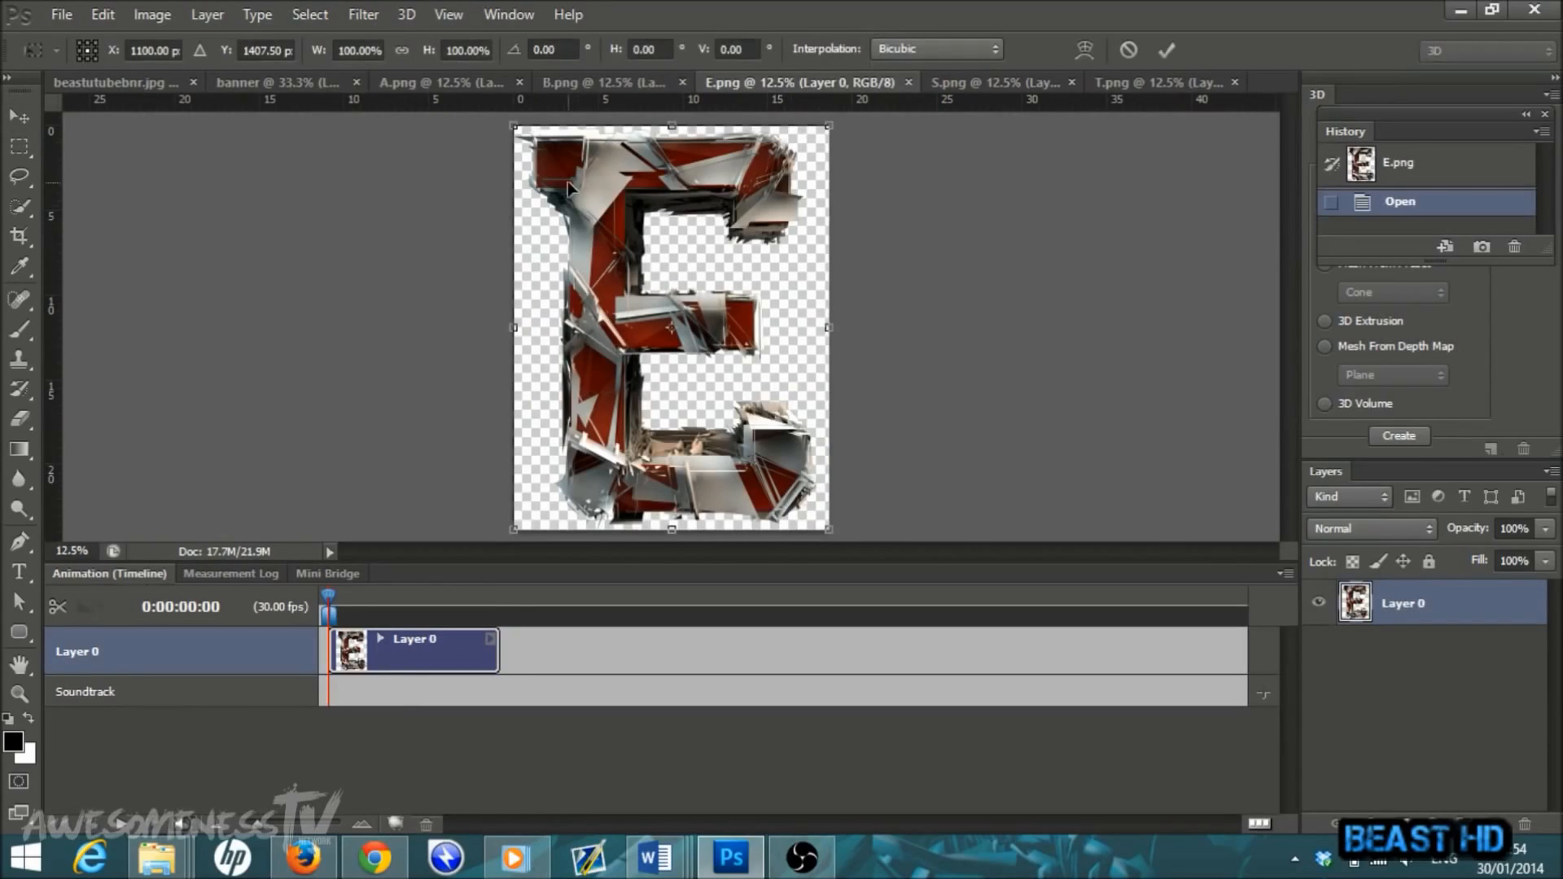
pyautogui.moveTo(514, 128); pyautogui.dragTo(750, 470)
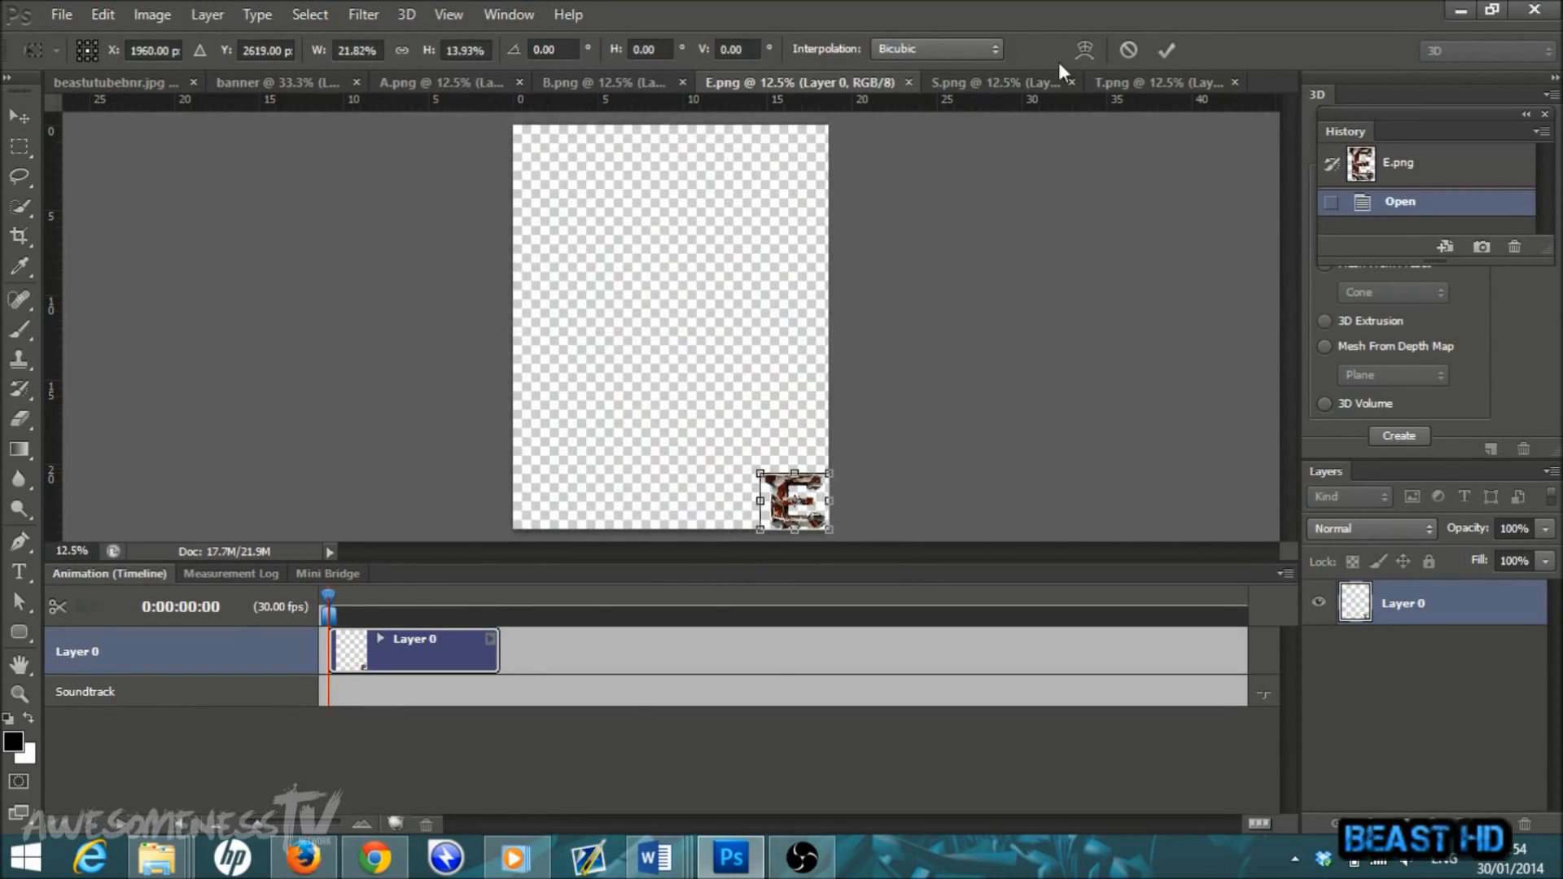
pyautogui.click(1160, 51)
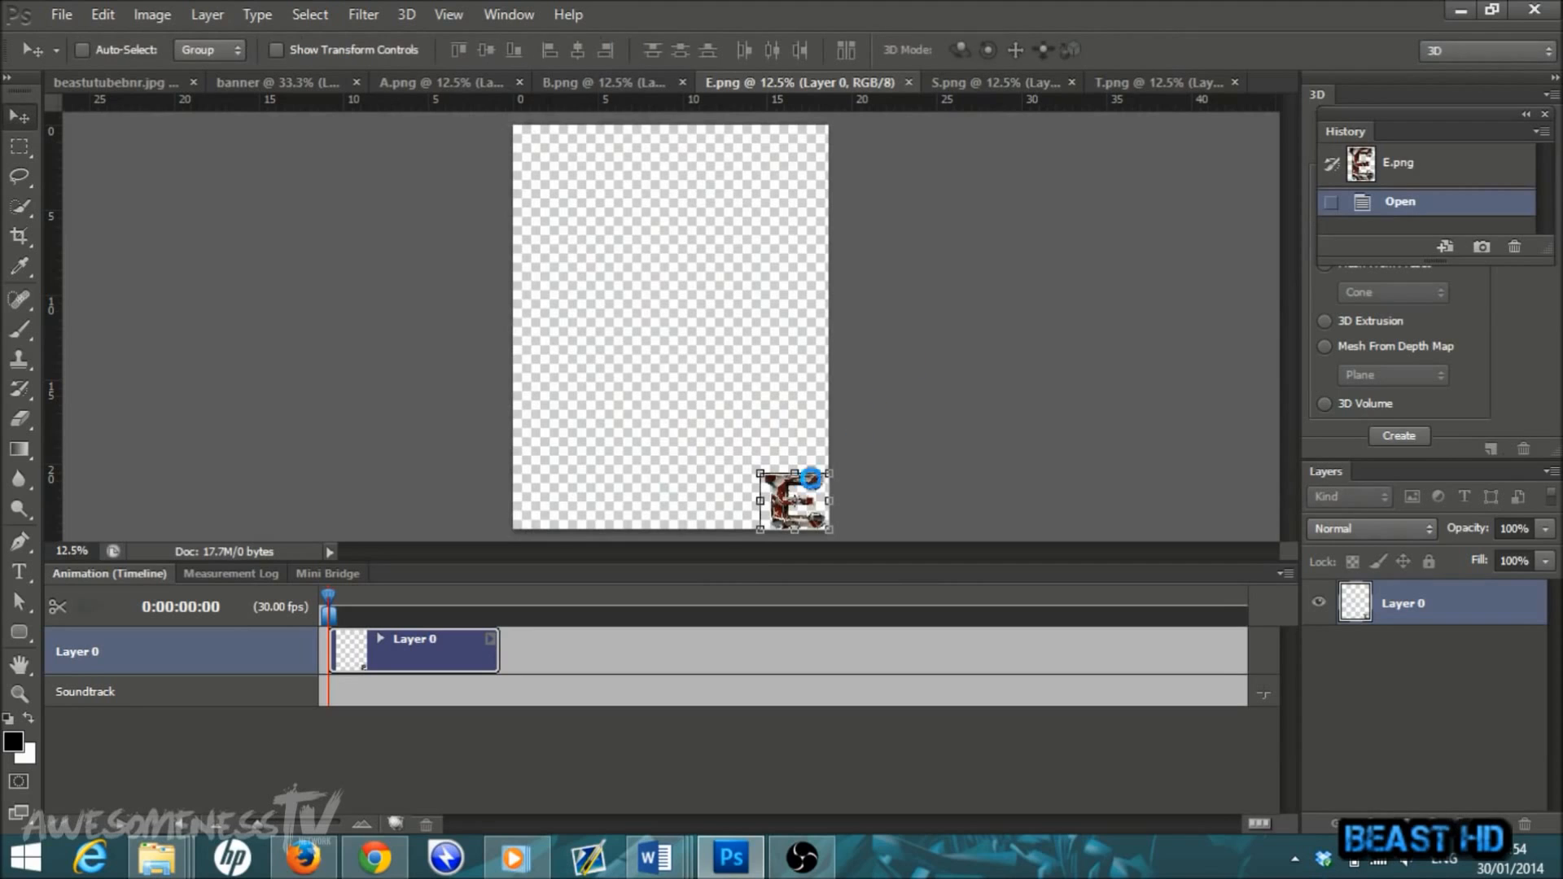
pyautogui.moveTo(784, 518); pyautogui.dragTo(560, 358)
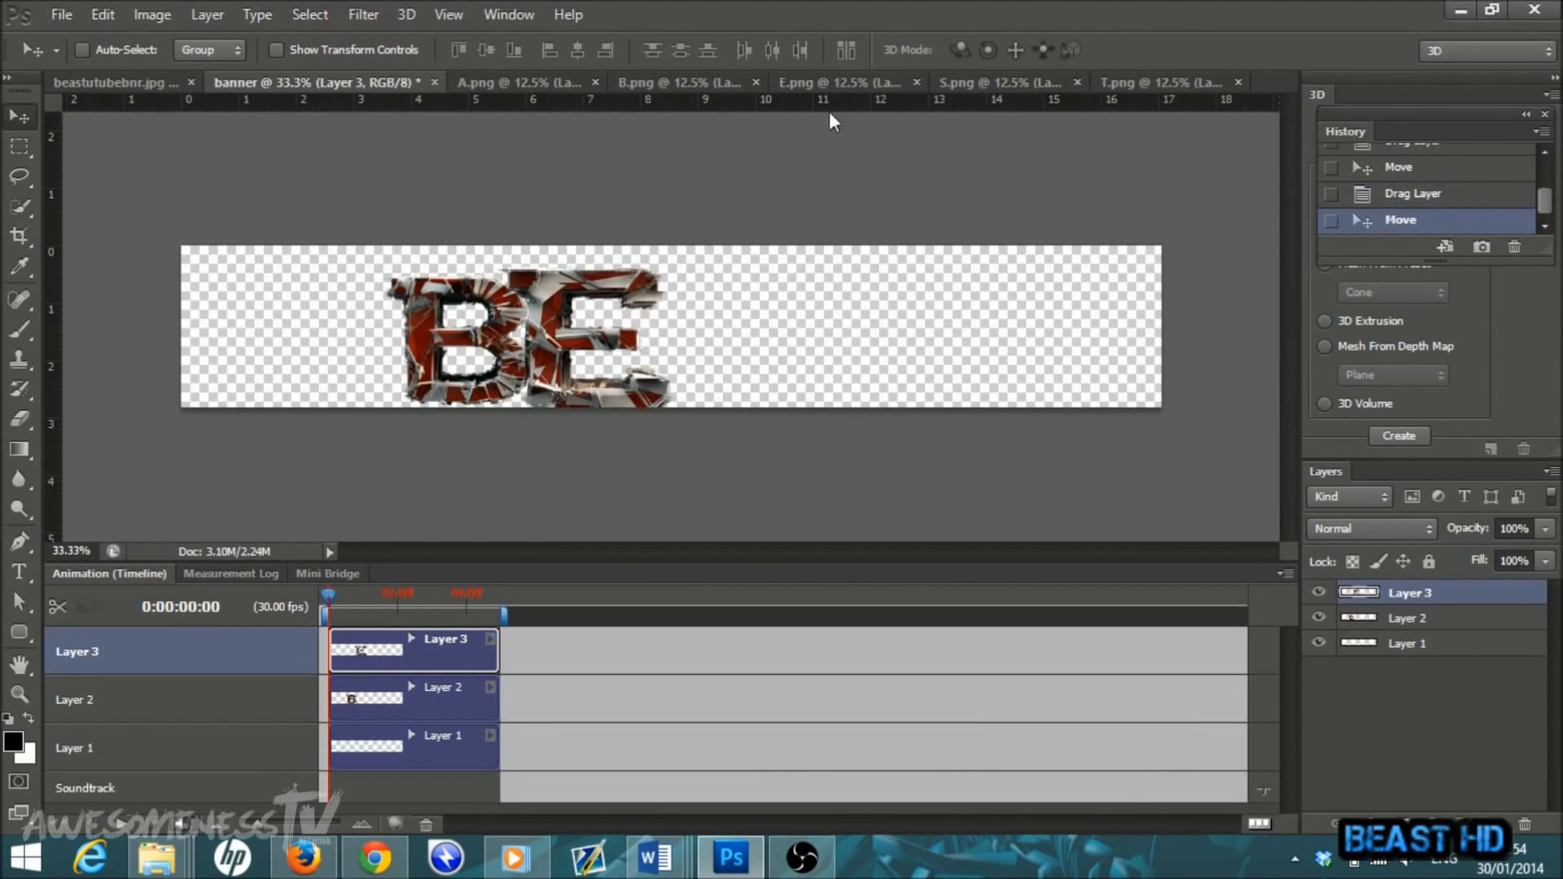
# Step: Scale the A in A.png to about 17% width and 15% height, and place it after the E in the banner
pyautogui.click(531, 74)
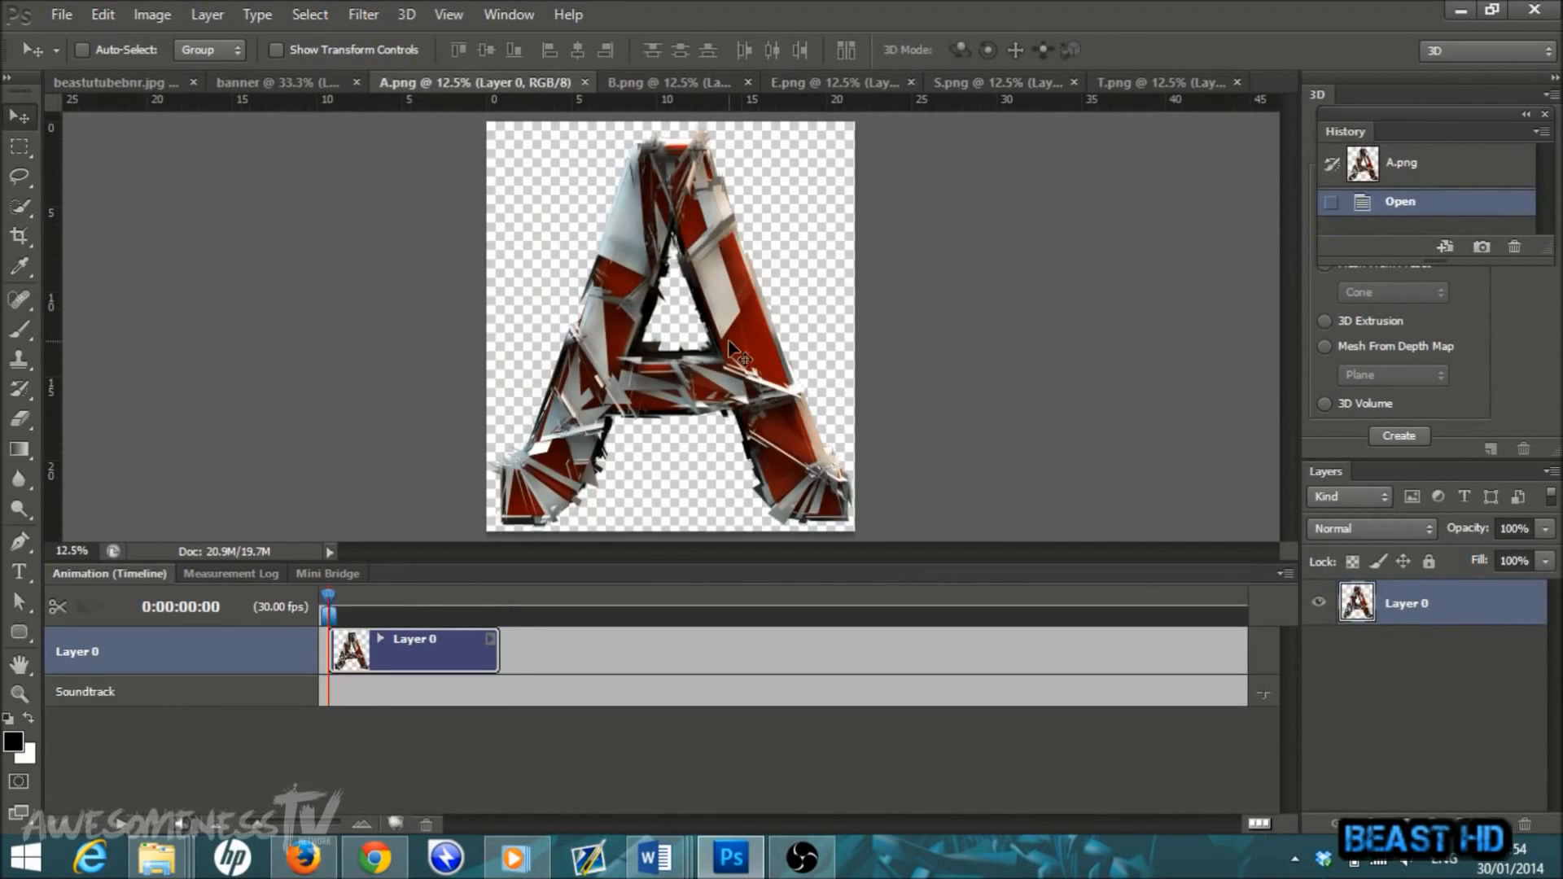
pyautogui.hotkey('ctrl', 't')
pyautogui.moveTo(487, 123); pyautogui.dragTo(788, 468)
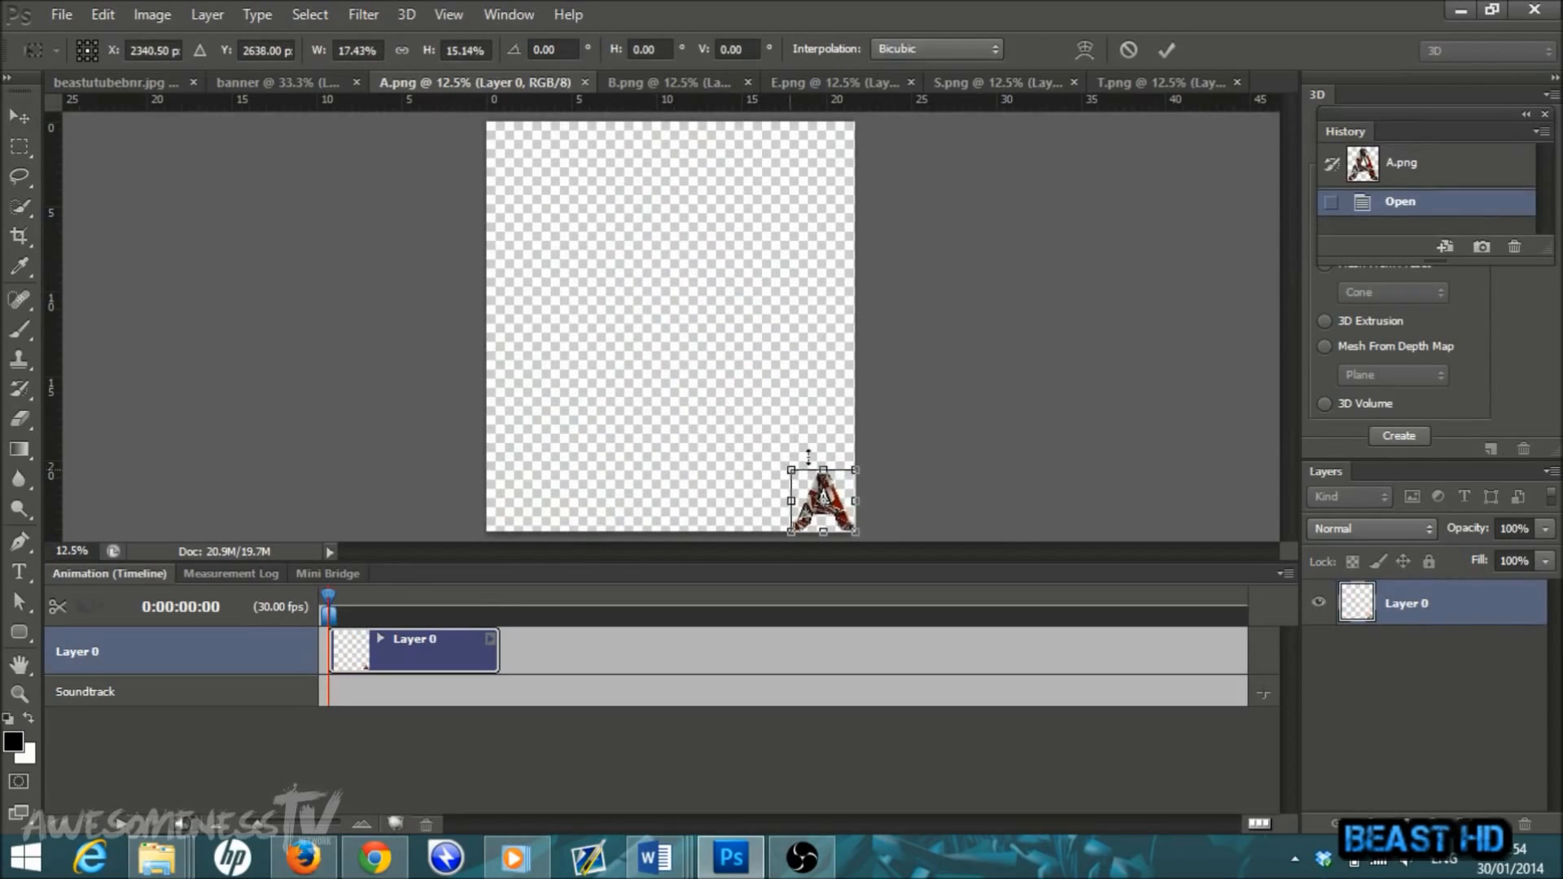
pyautogui.click(1167, 49)
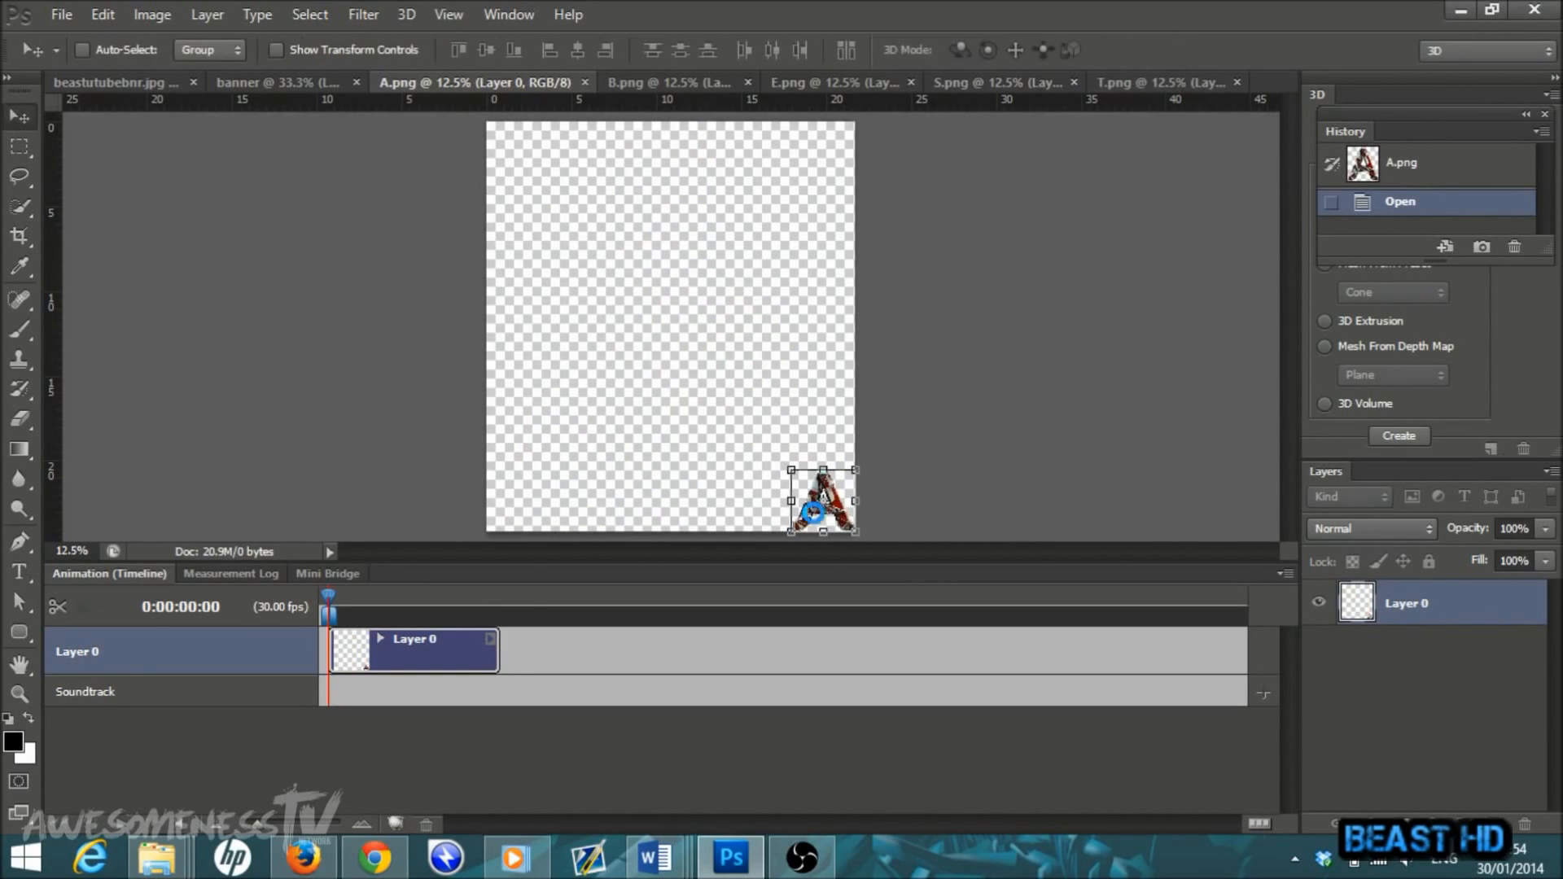
pyautogui.moveTo(827, 521); pyautogui.dragTo(748, 353)
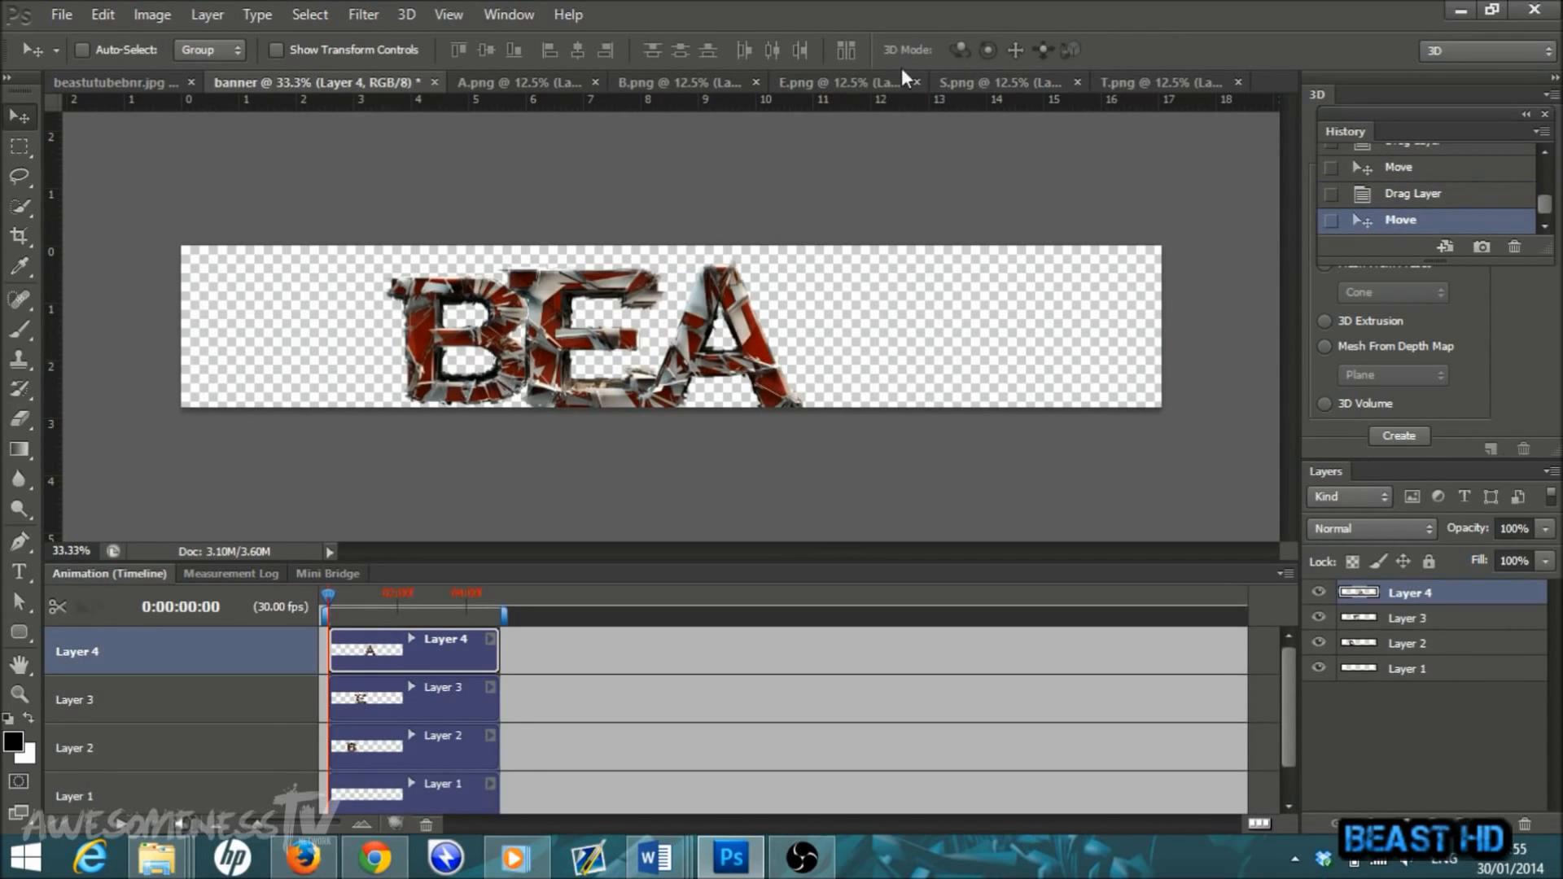
# Step: Scale the S in S.png to about 29% width and 14% height, and place it after the A in the banner
pyautogui.click(954, 79)
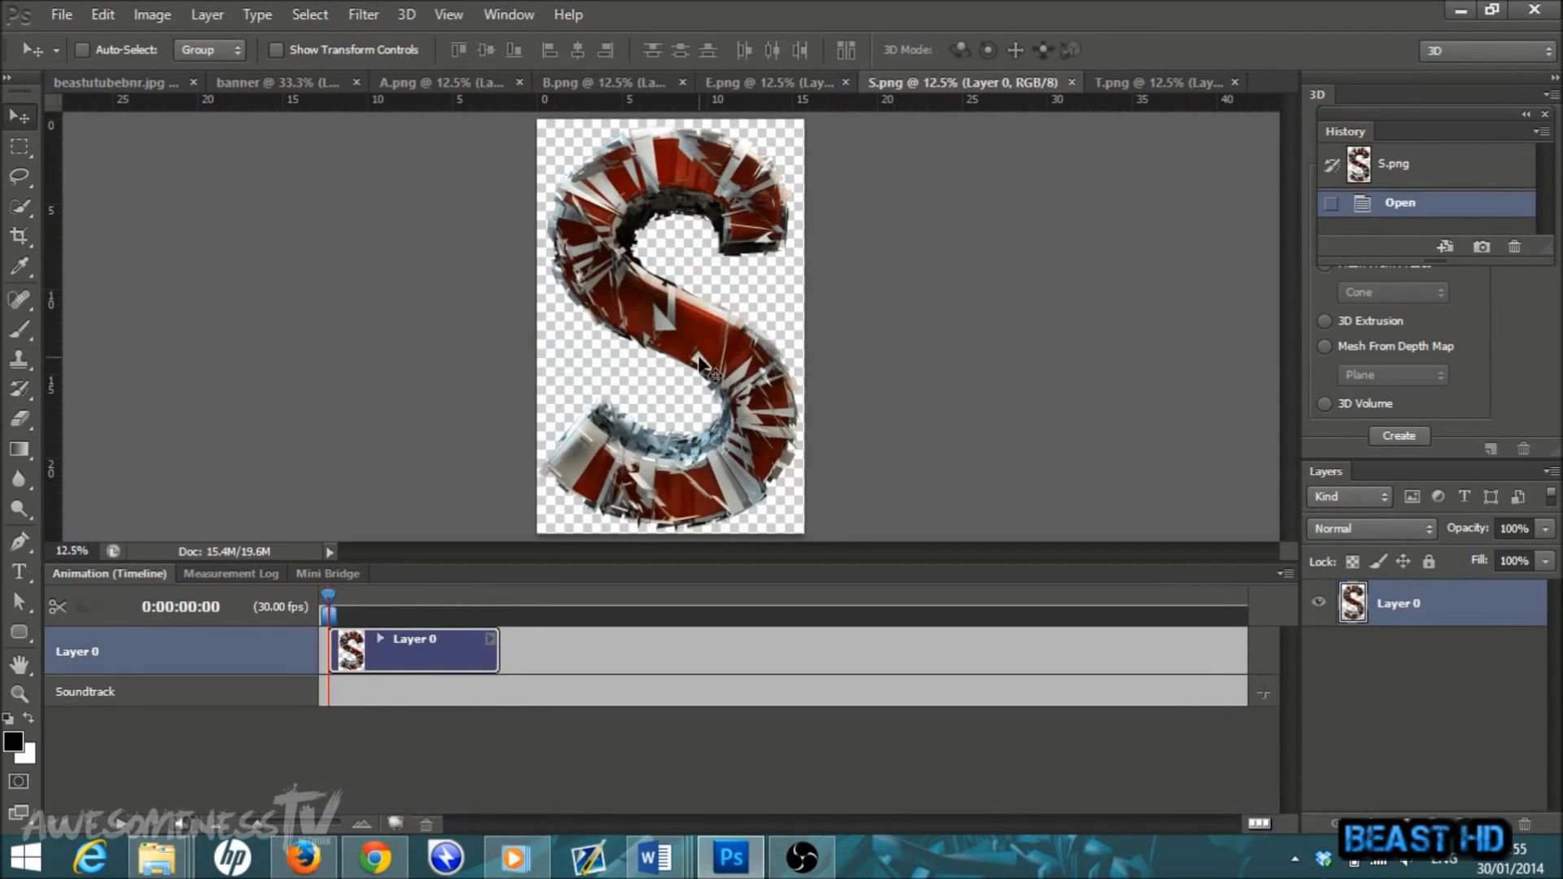
pyautogui.hotkey('ctrl', 't')
pyautogui.moveTo(557, 164); pyautogui.dragTo(743, 495)
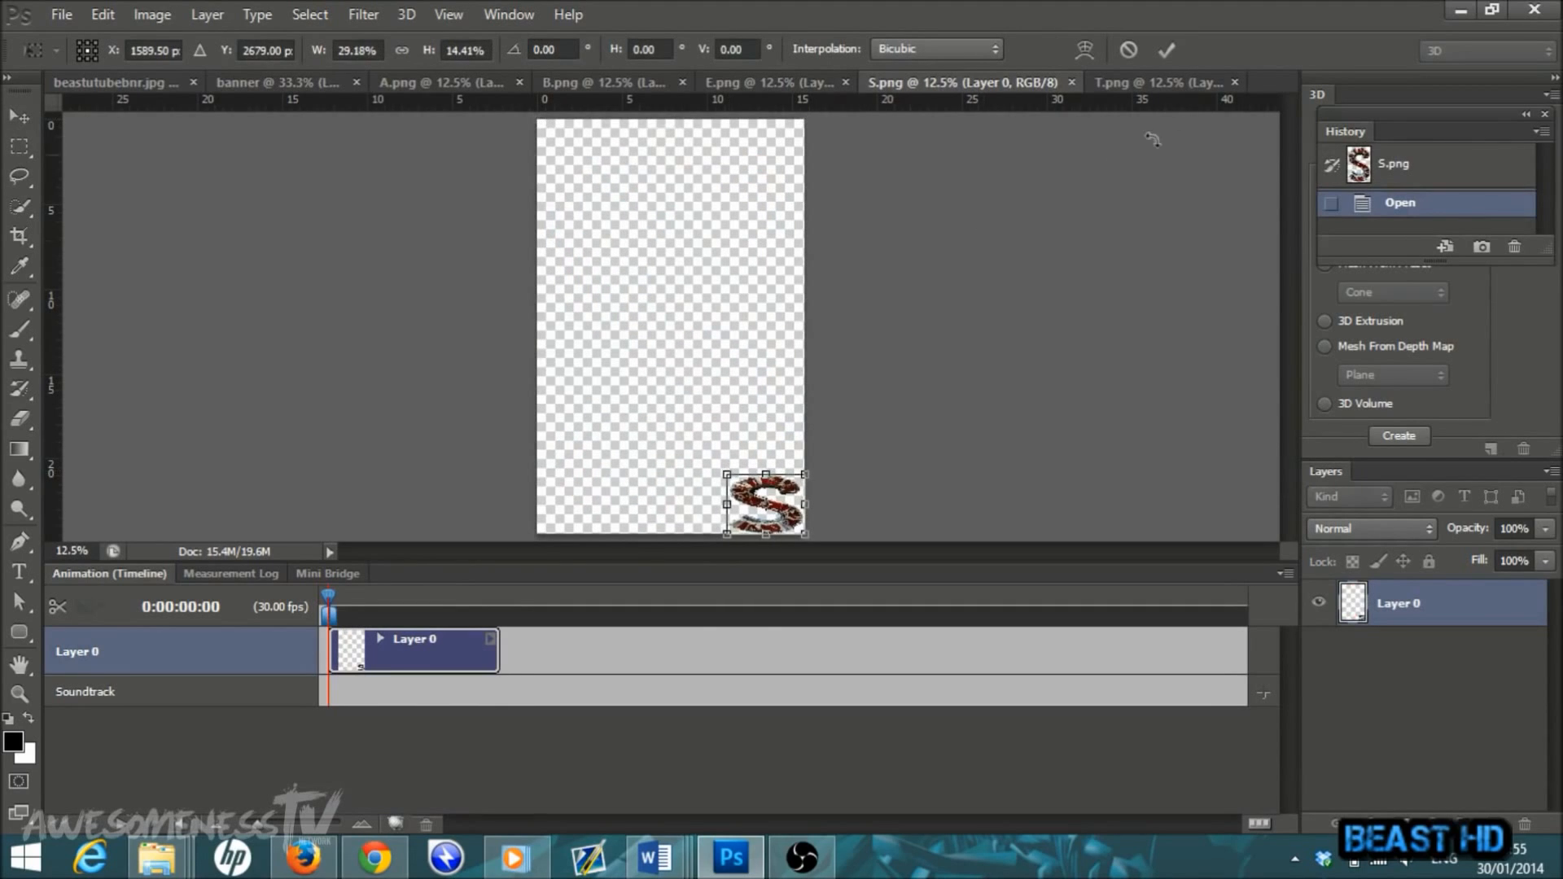
pyautogui.click(1167, 49)
pyautogui.moveTo(782, 515); pyautogui.dragTo(855, 368)
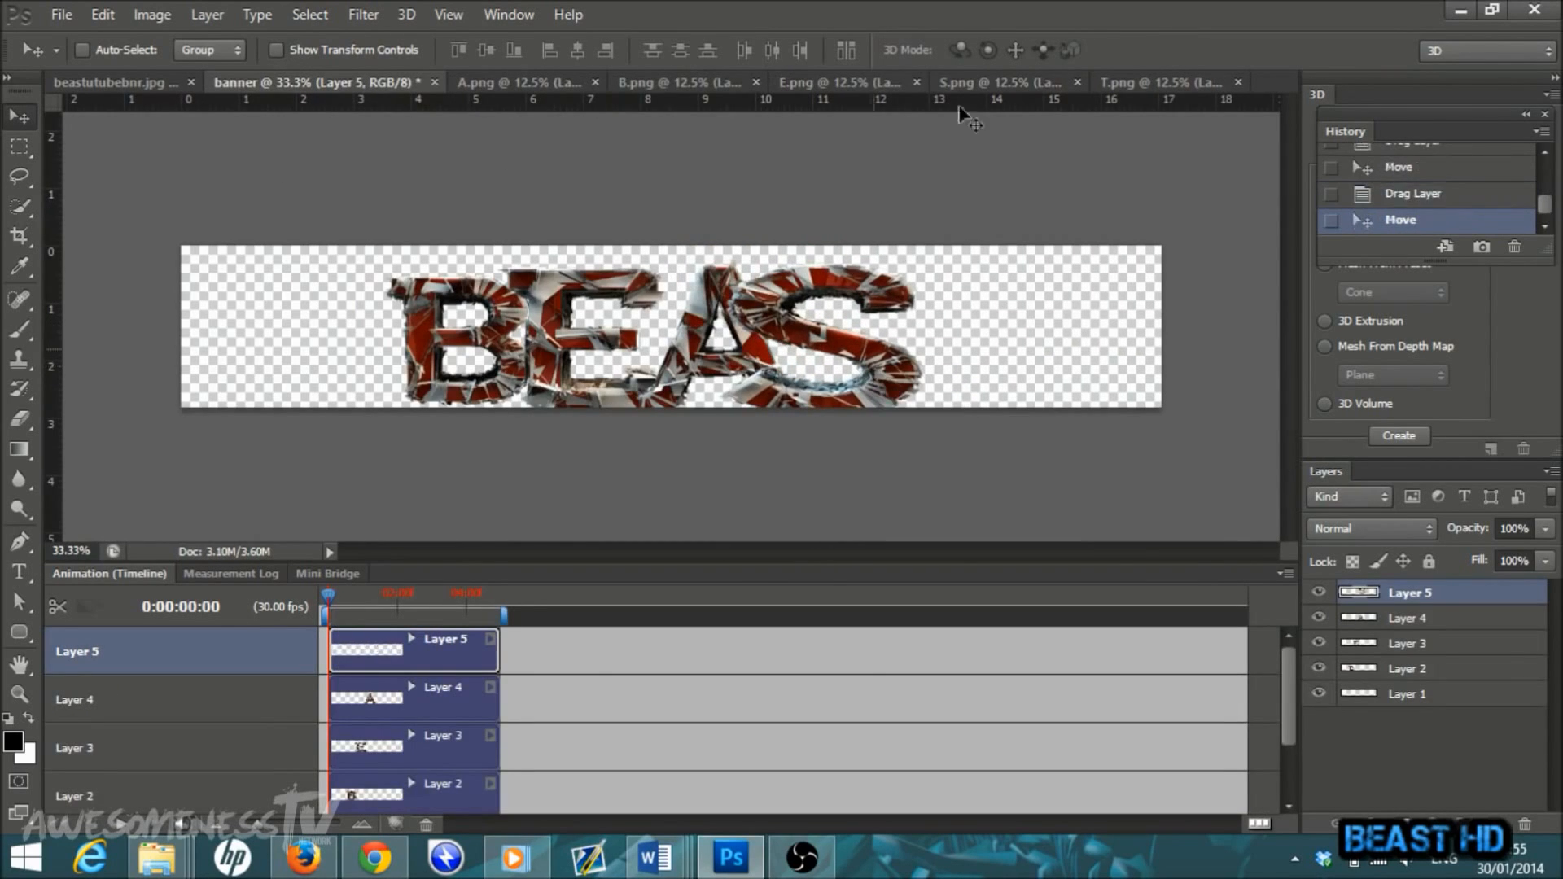
# Step: Place the small T from T.png after the S in the banner, and delete the empty Layer 1
pyautogui.click(1184, 82)
pyautogui.moveTo(814, 474); pyautogui.dragTo(958, 334)
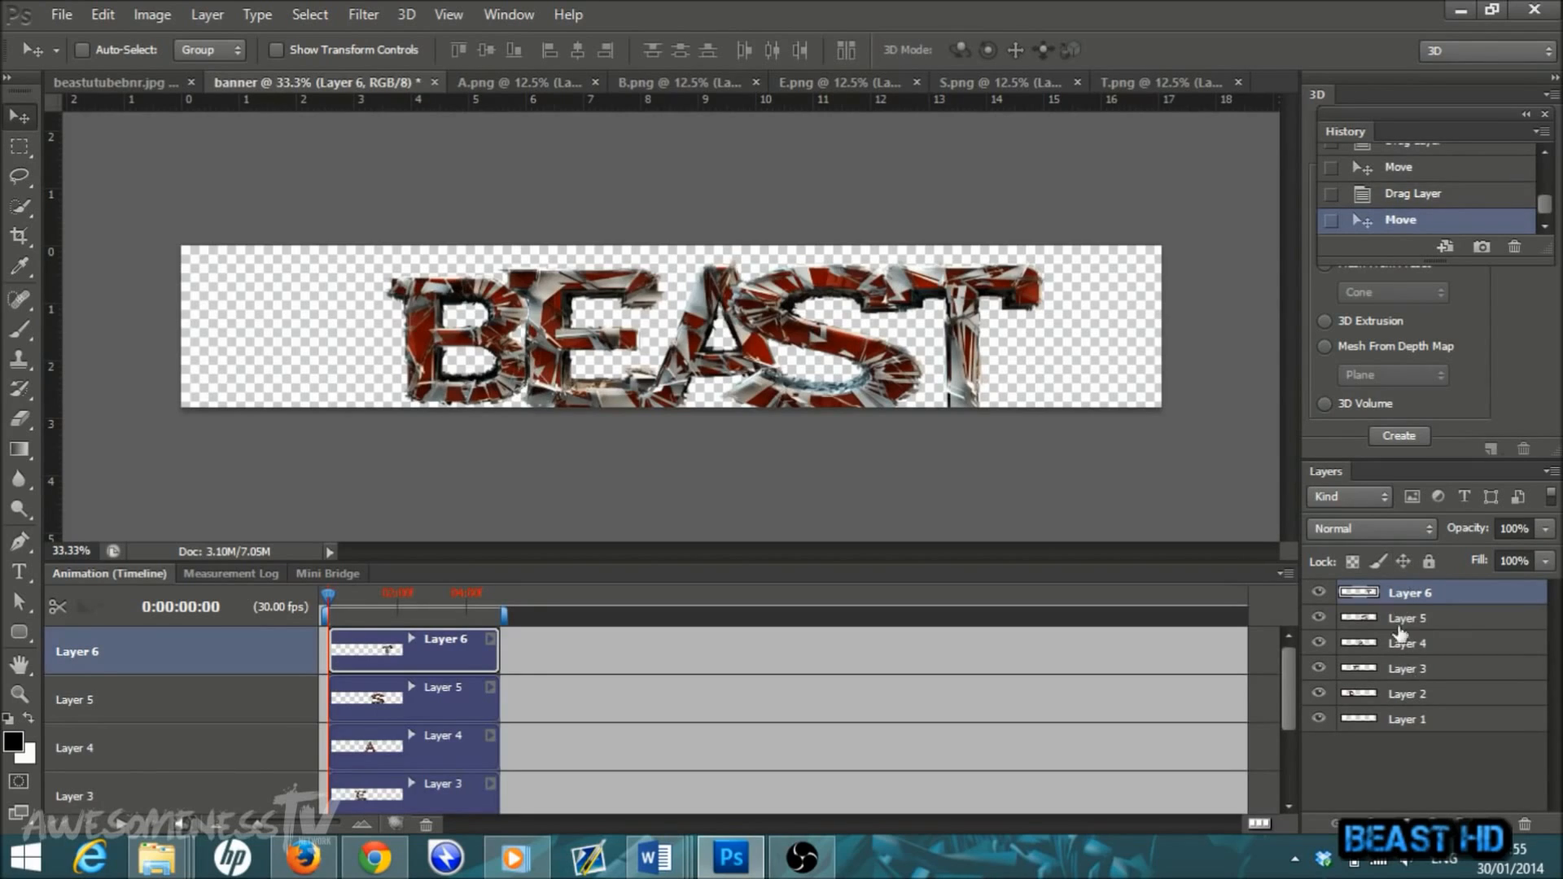
pyautogui.click(1408, 725)
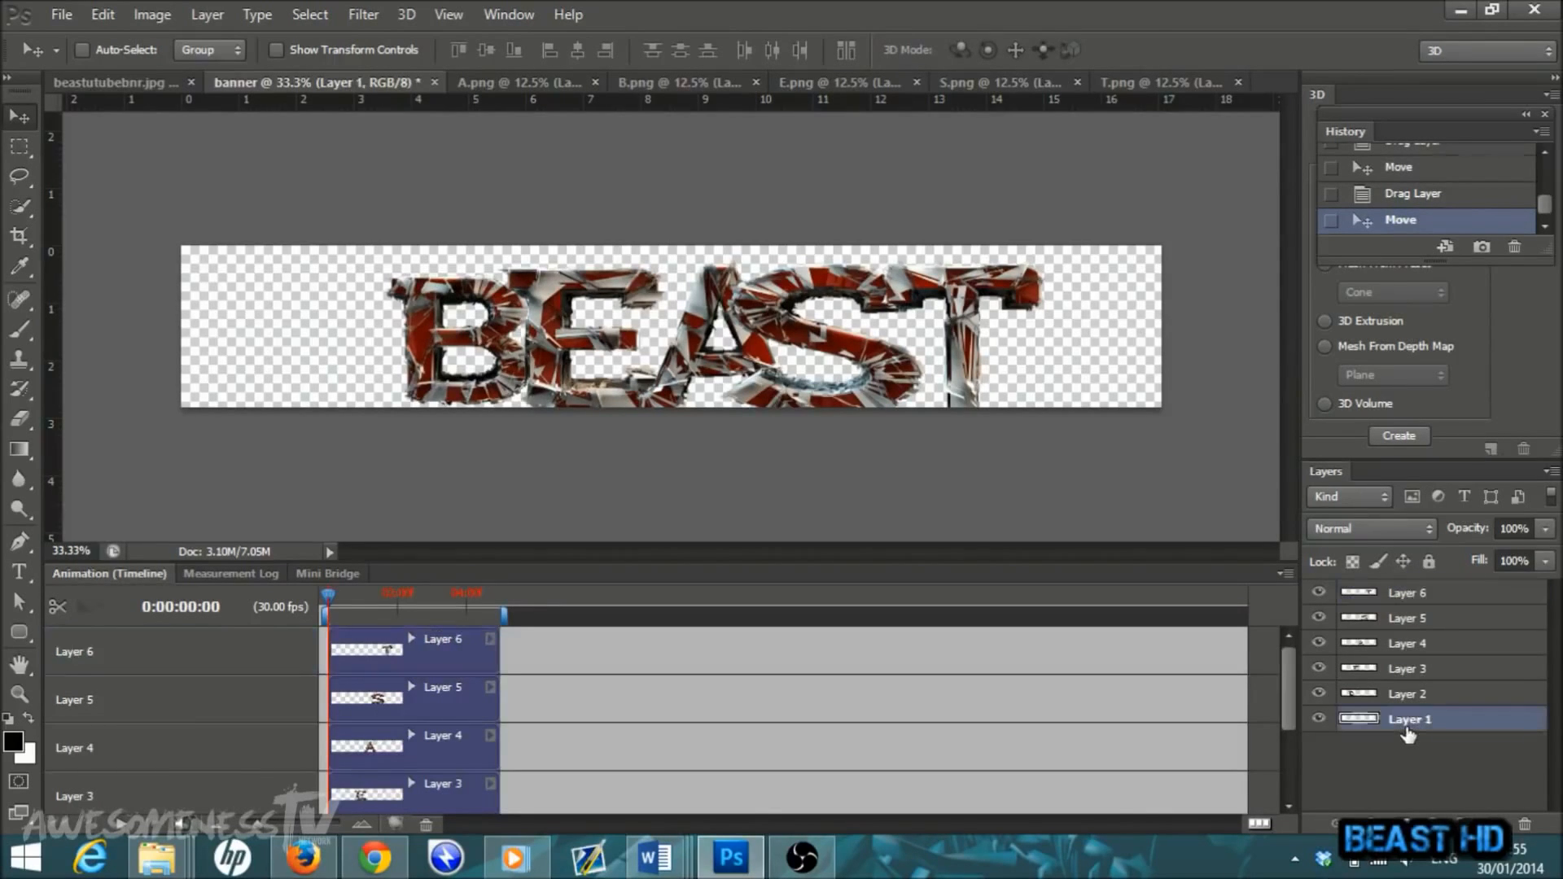
pyautogui.press('Delete')
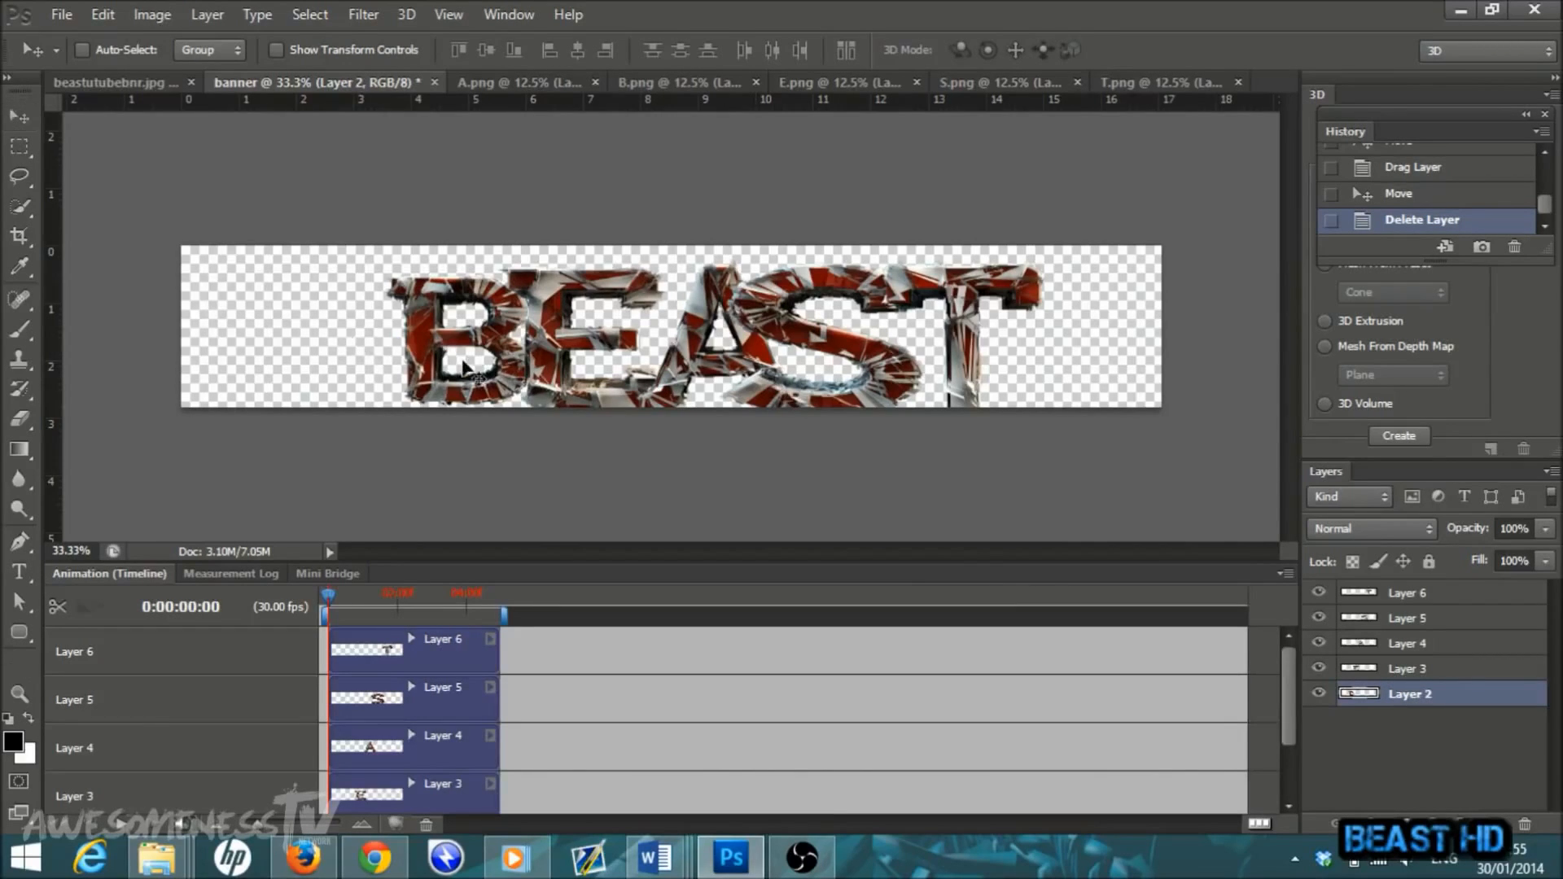
# Step: Stretch the banner's B to about 120% height and rotate it about 11 degrees counterclockwise
pyautogui.hotkey('ctrl', 't')
pyautogui.moveTo(460, 269); pyautogui.dragTo(461, 251)
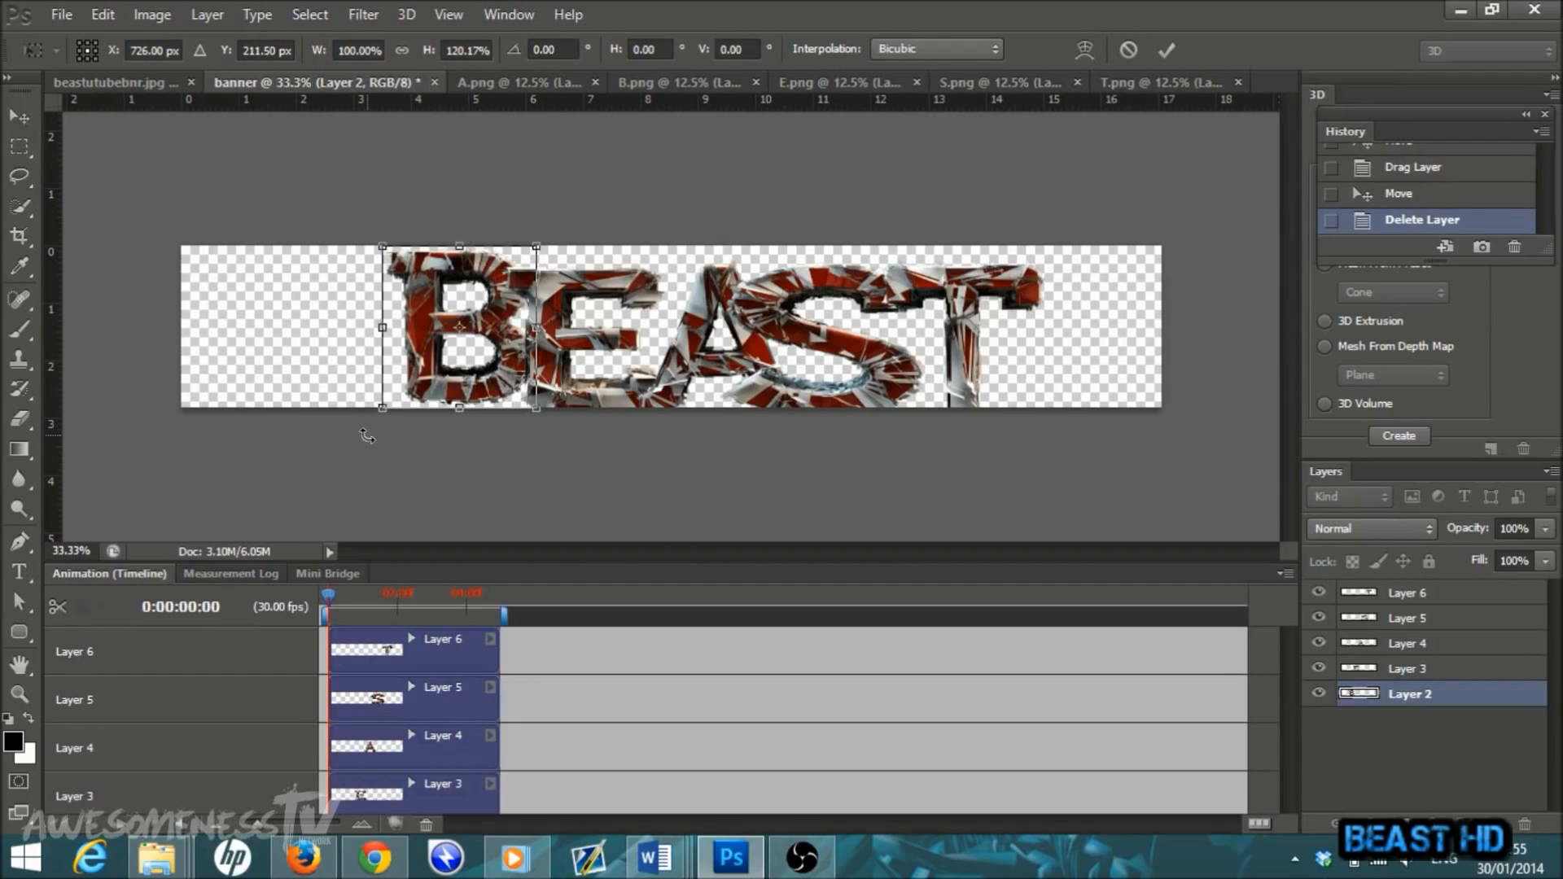
pyautogui.moveTo(367, 436)
pyautogui.mouseDown()
pyautogui.moveTo(306, 403)
pyautogui.moveTo(399, 436)
pyautogui.mouseUp()
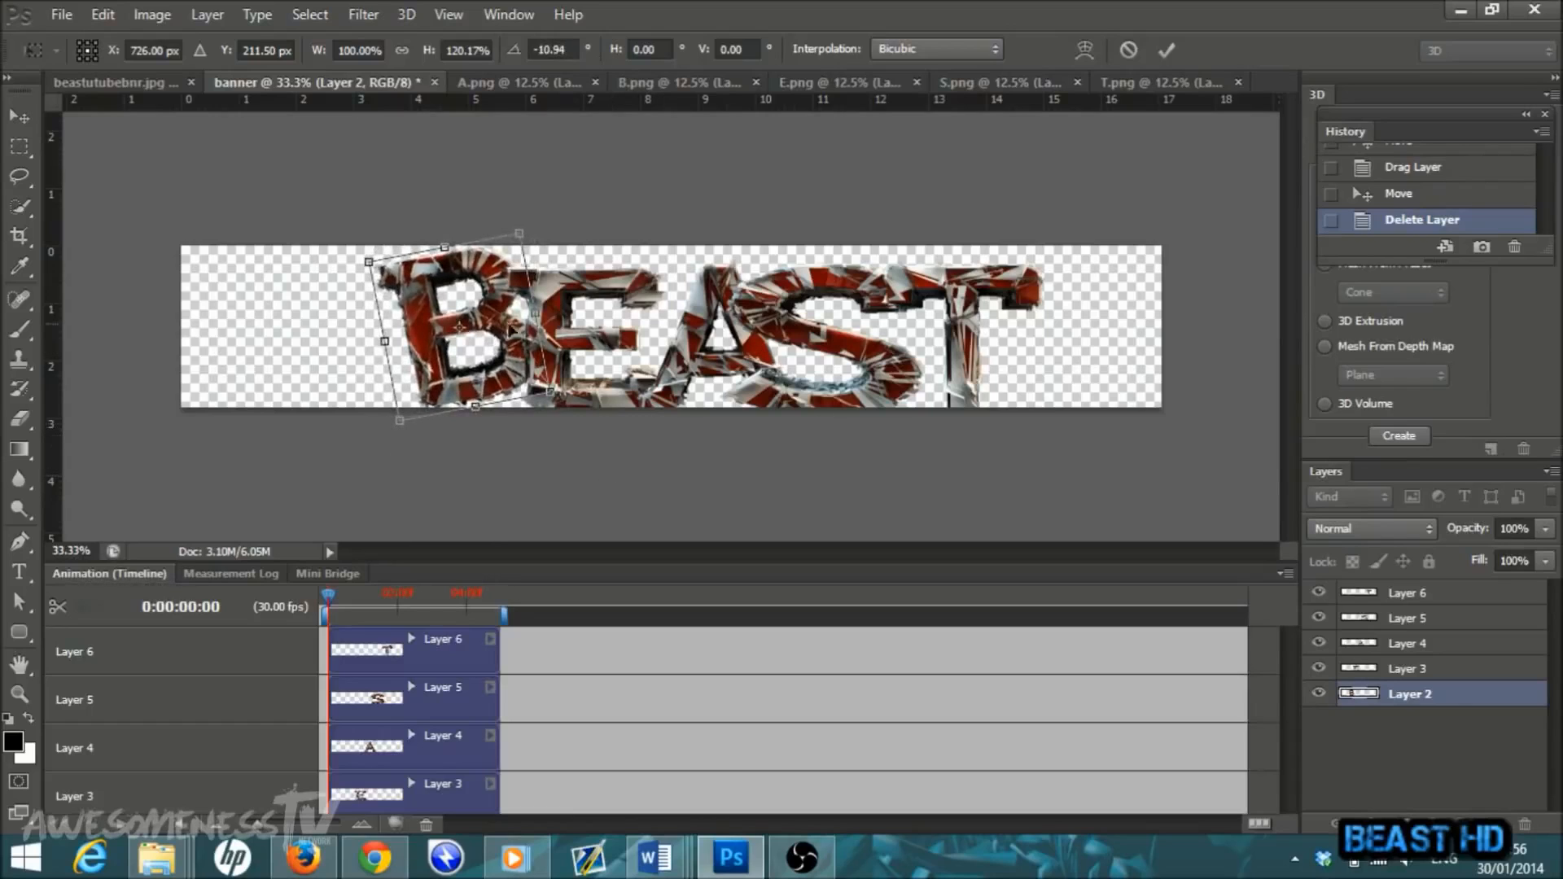
pyautogui.click(1173, 47)
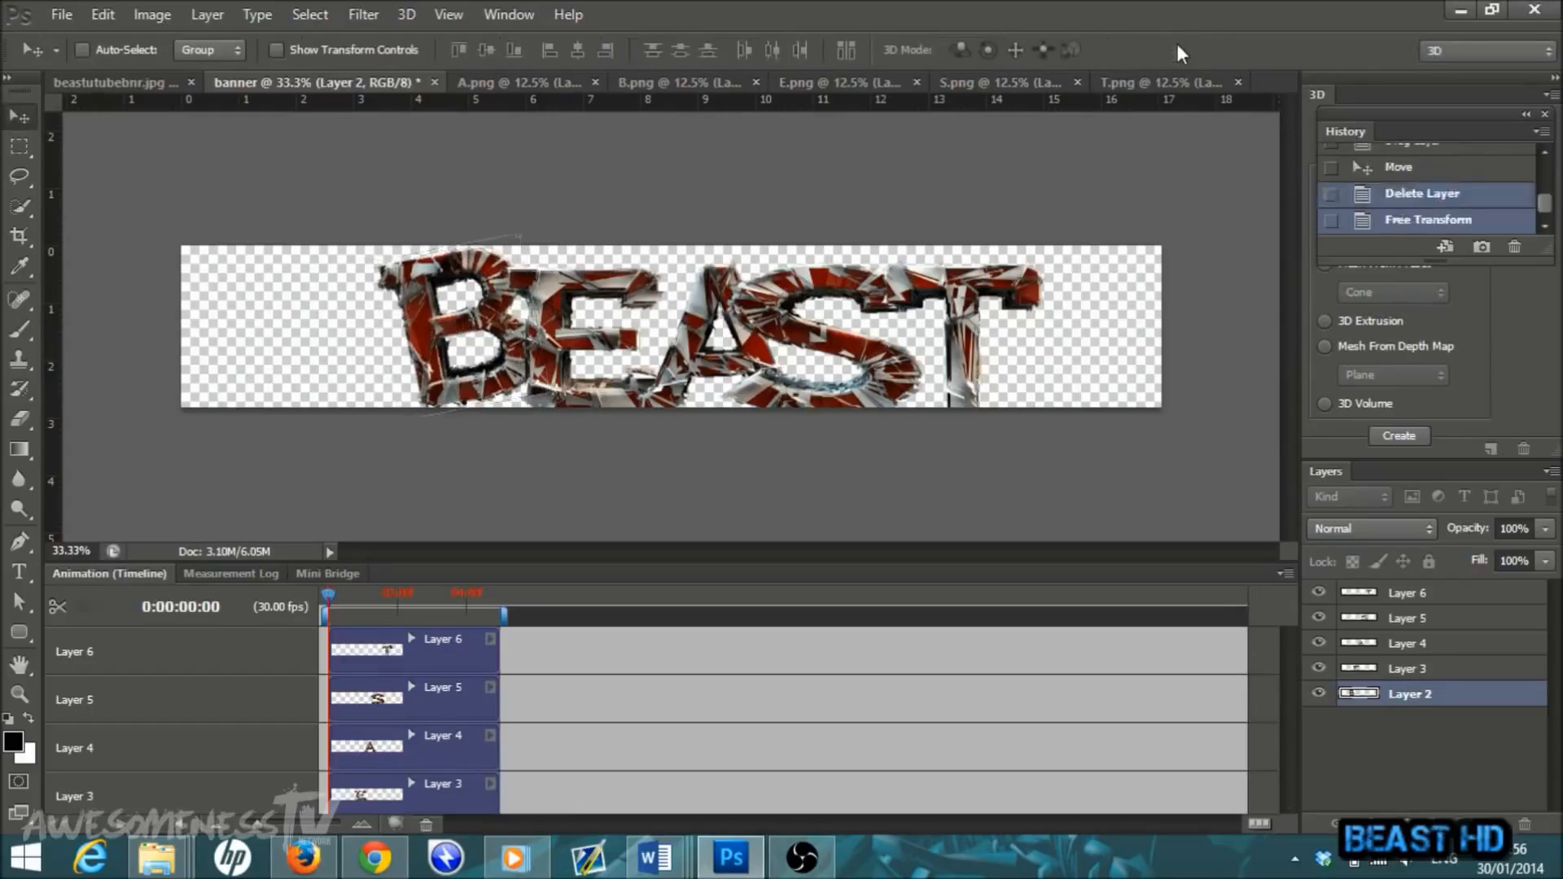
# Step: Scale the banner's E to about 92% width and 97% height, rotate it about 9 degrees clockwise, and fit it beside the B
pyautogui.click(1413, 669)
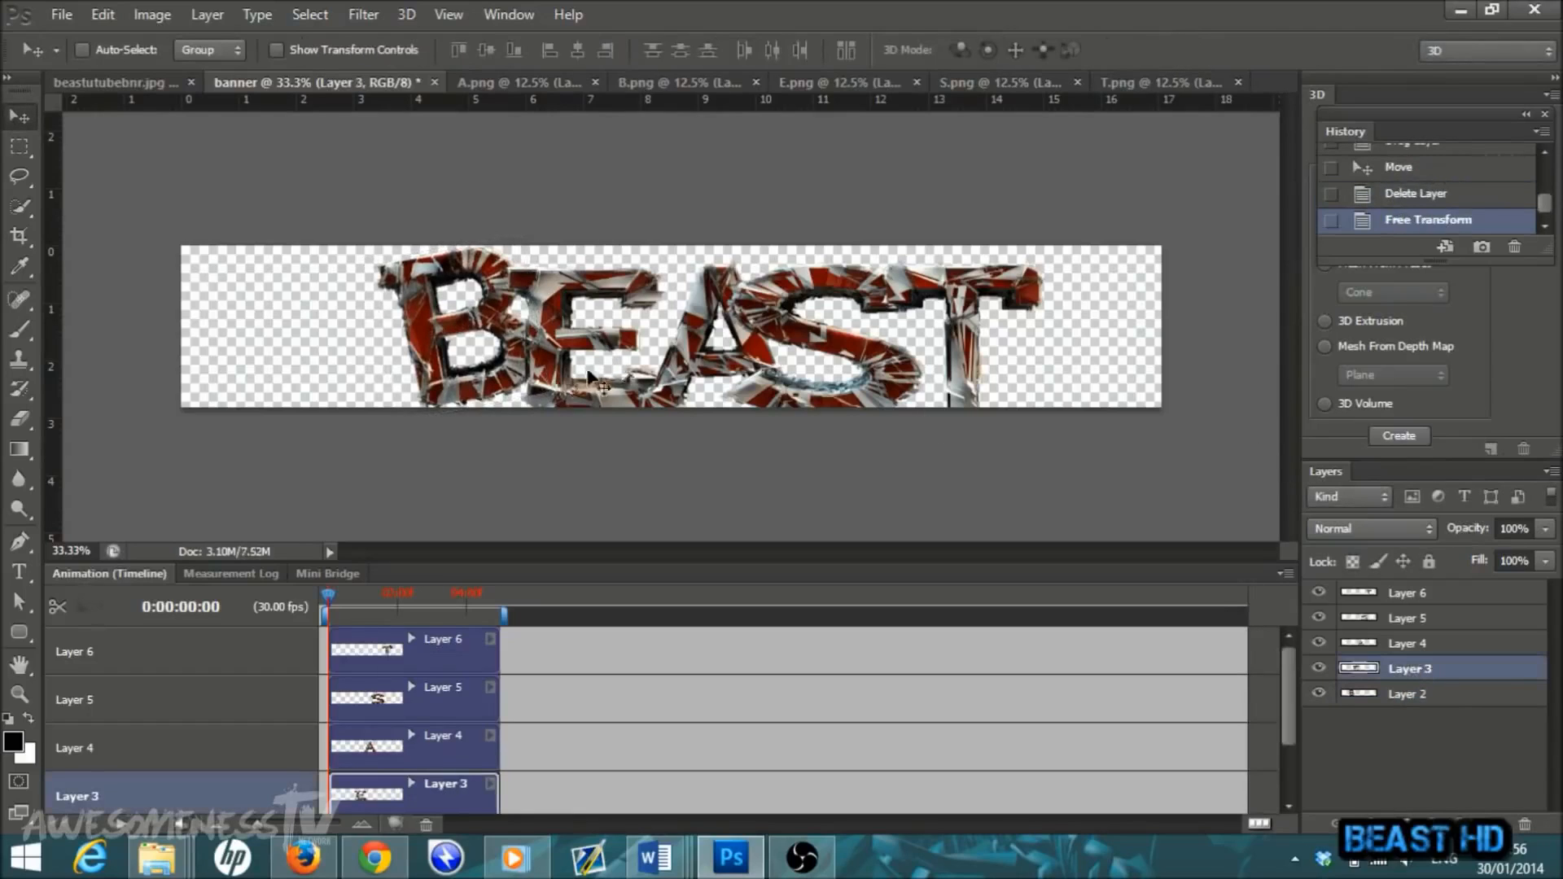
pyautogui.hotkey('ctrl', 't')
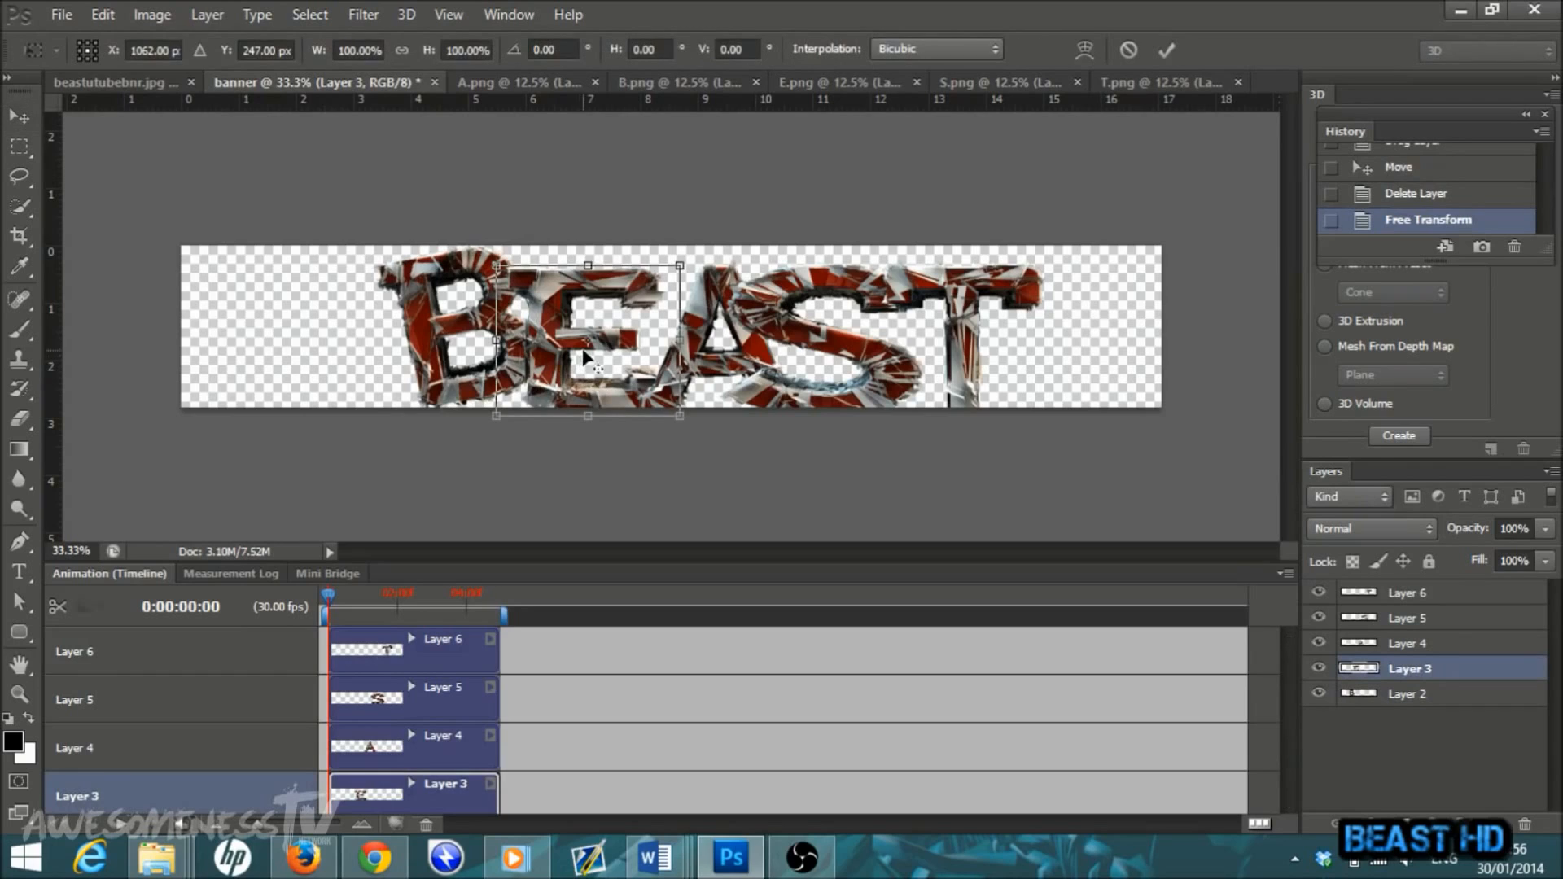
pyautogui.moveTo(588, 262); pyautogui.dragTo(588, 294)
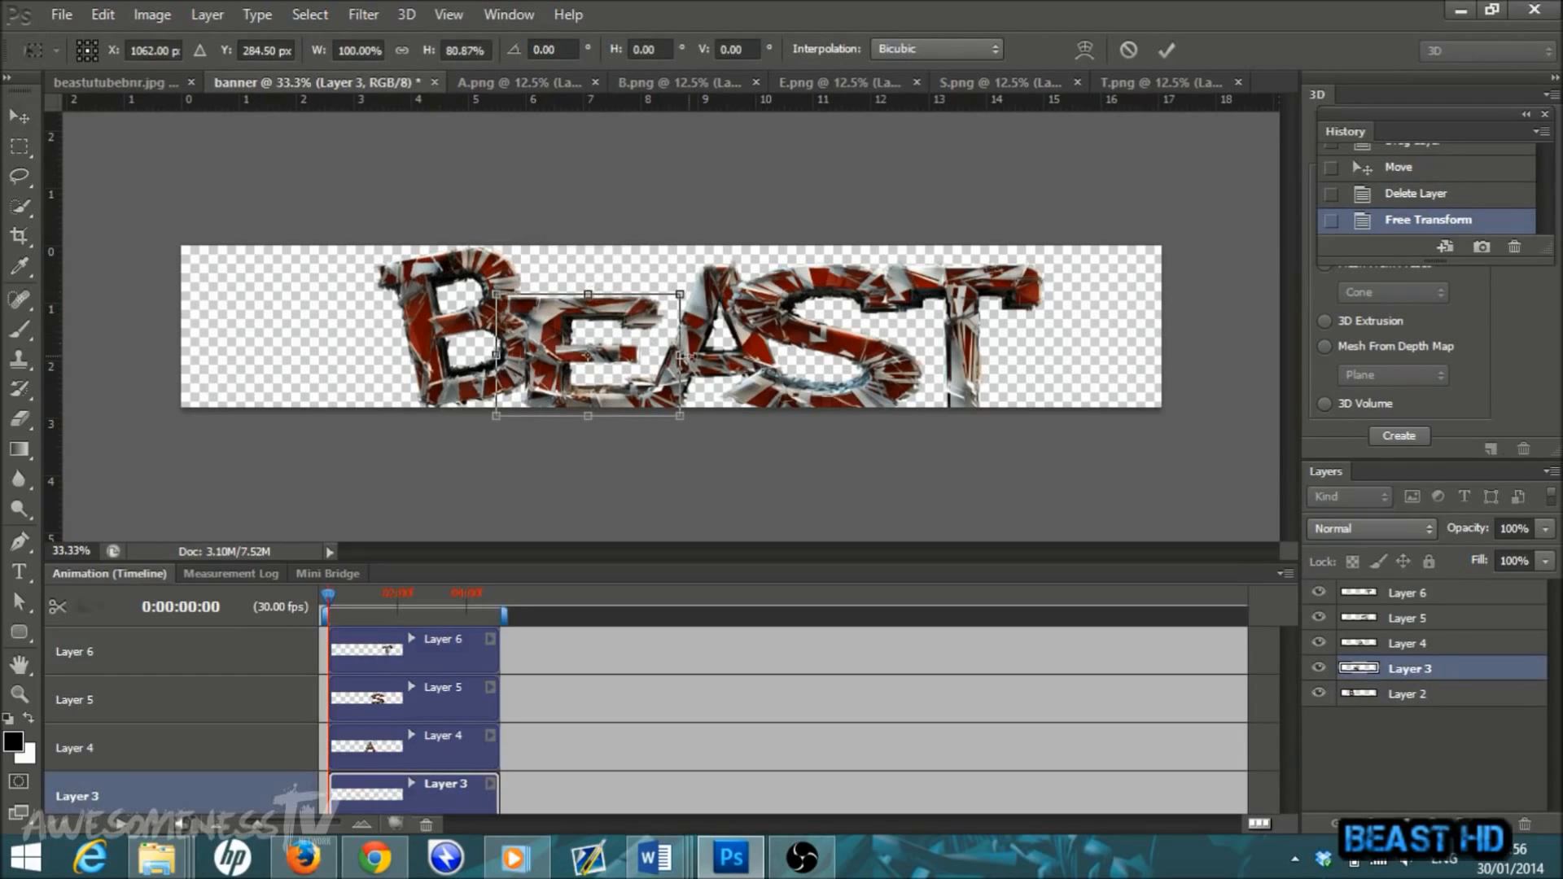
pyautogui.moveTo(680, 356); pyautogui.dragTo(666, 356)
pyautogui.moveTo(567, 350); pyautogui.dragTo(582, 314)
pyautogui.moveTo(707, 390); pyautogui.dragTo(696, 409)
pyautogui.moveTo(566, 337); pyautogui.dragTo(569, 364)
pyautogui.moveTo(608, 283)
pyautogui.mouseDown()
pyautogui.moveTo(610, 232)
pyautogui.moveTo(612, 261)
pyautogui.mouseUp()
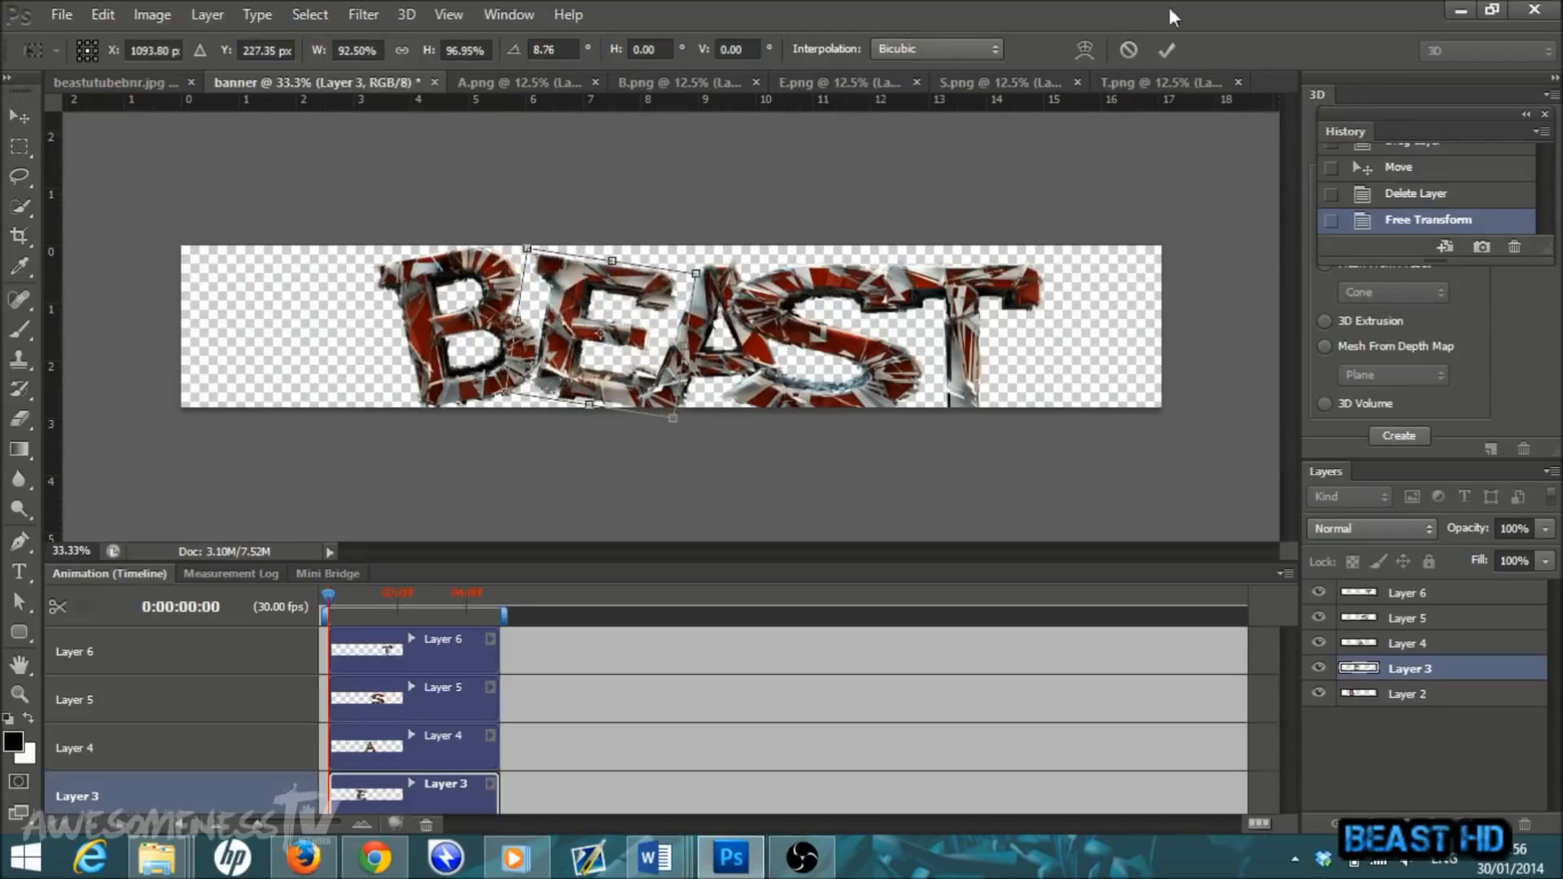
pyautogui.click(1165, 52)
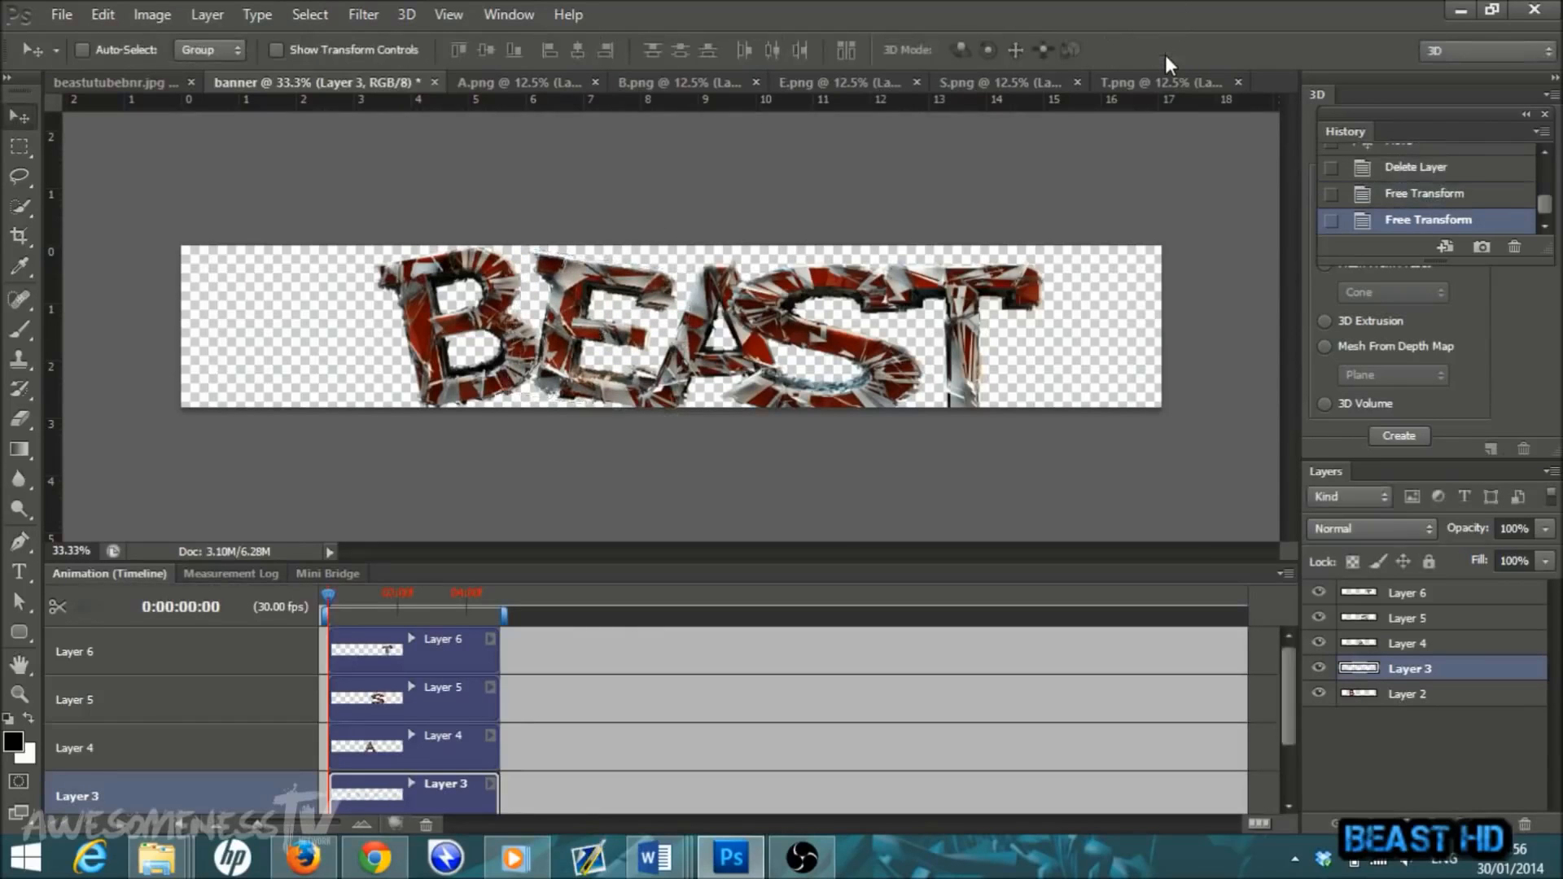
# Step: Rotate the banner's A about 11 degrees counterclockwise and move it slightly up beside the E
pyautogui.click(1417, 646)
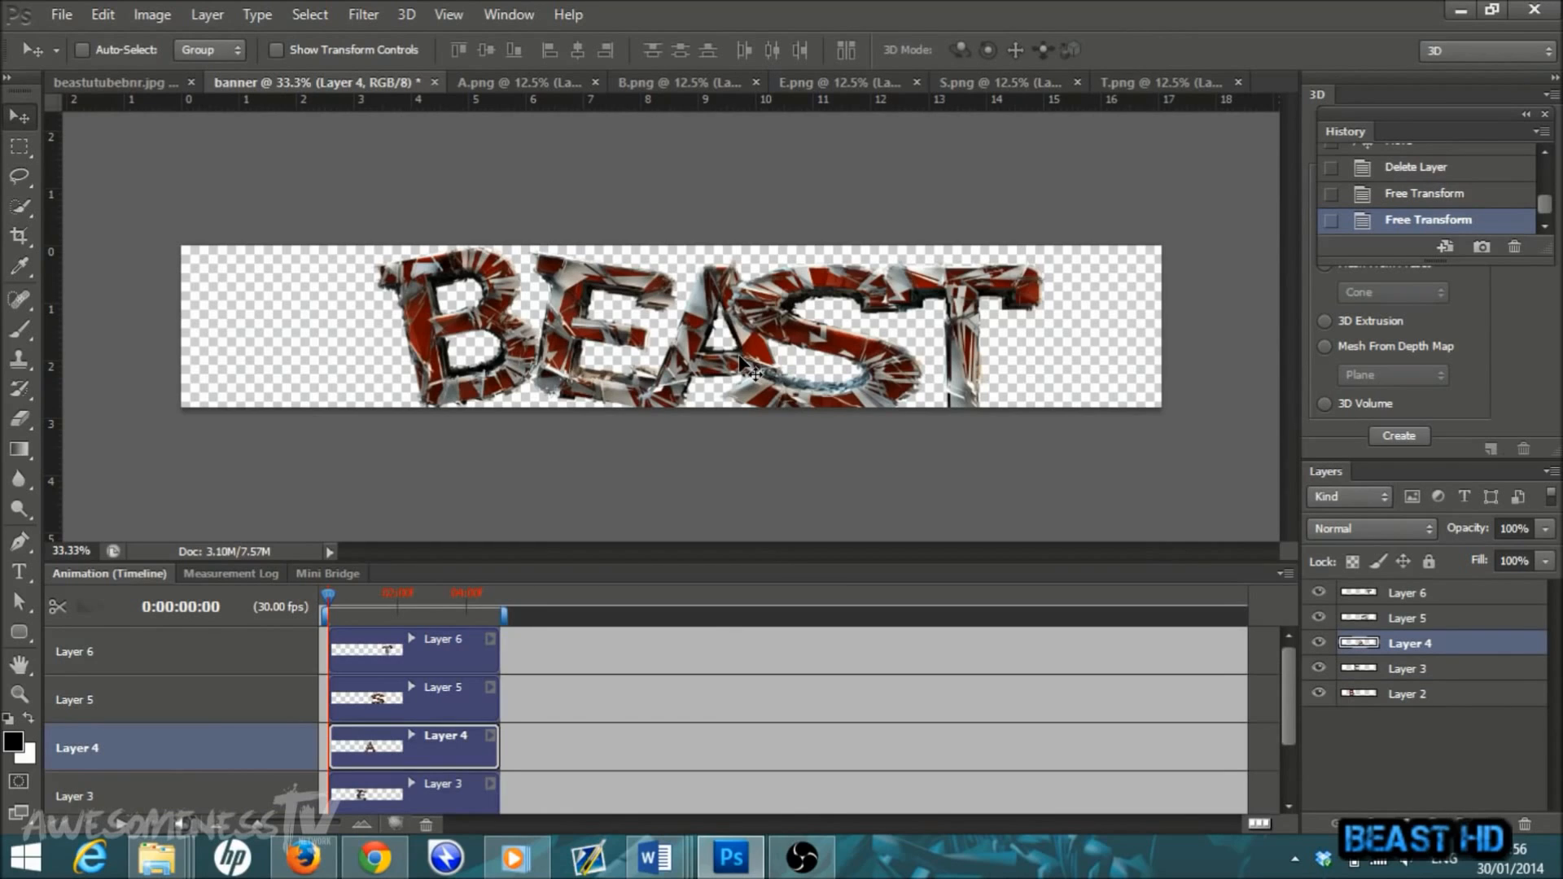
pyautogui.hotkey('ctrl', 't')
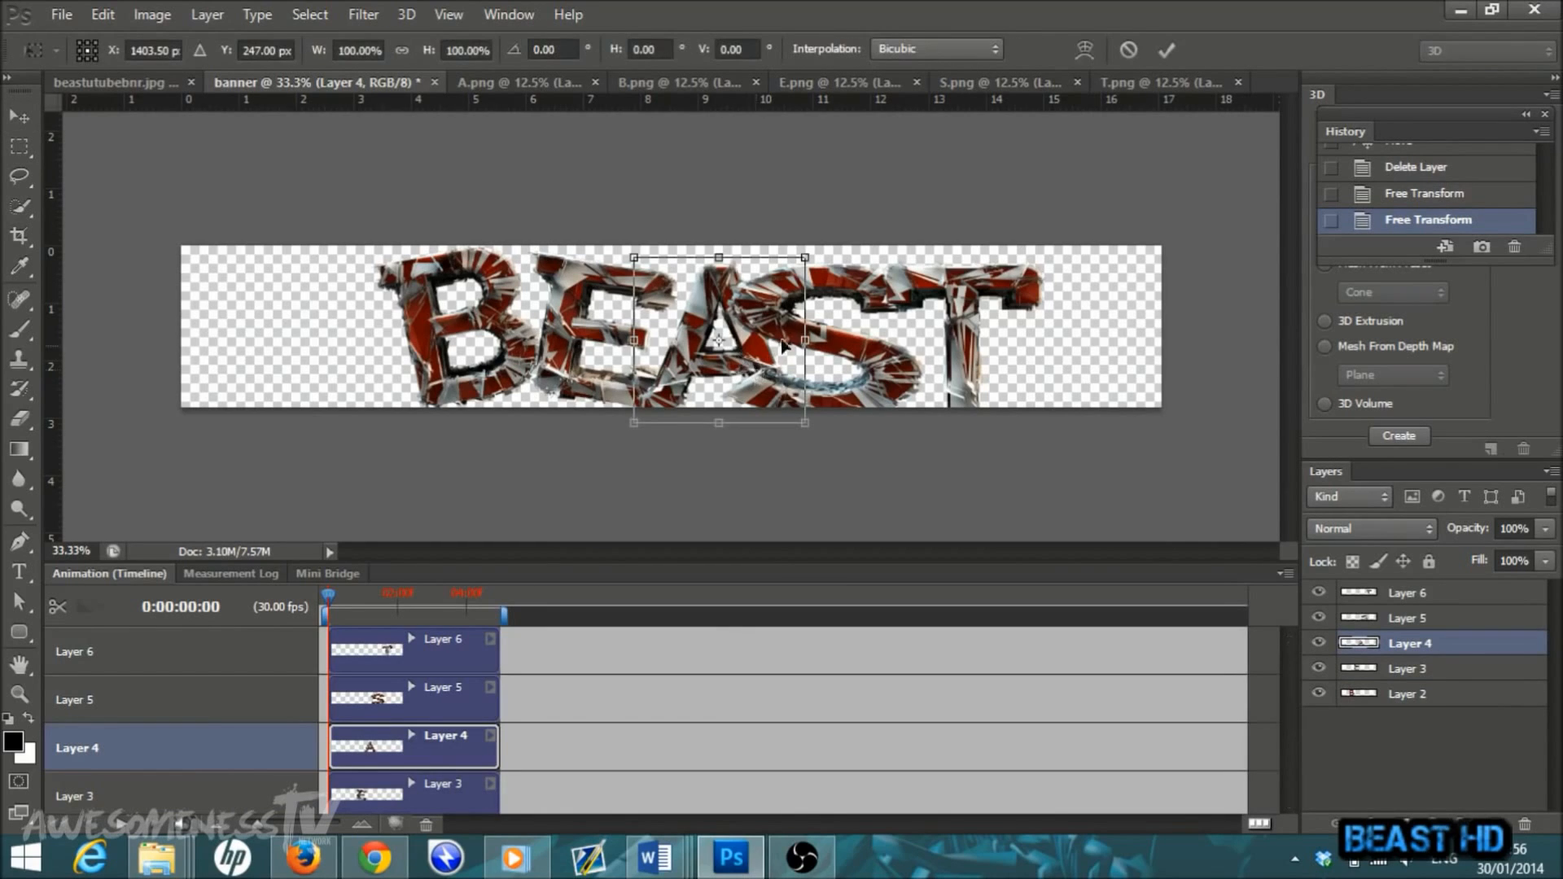
pyautogui.moveTo(729, 371); pyautogui.dragTo(742, 348)
pyautogui.moveTo(638, 418); pyautogui.dragTo(656, 441)
pyautogui.moveTo(764, 356); pyautogui.dragTo(755, 356)
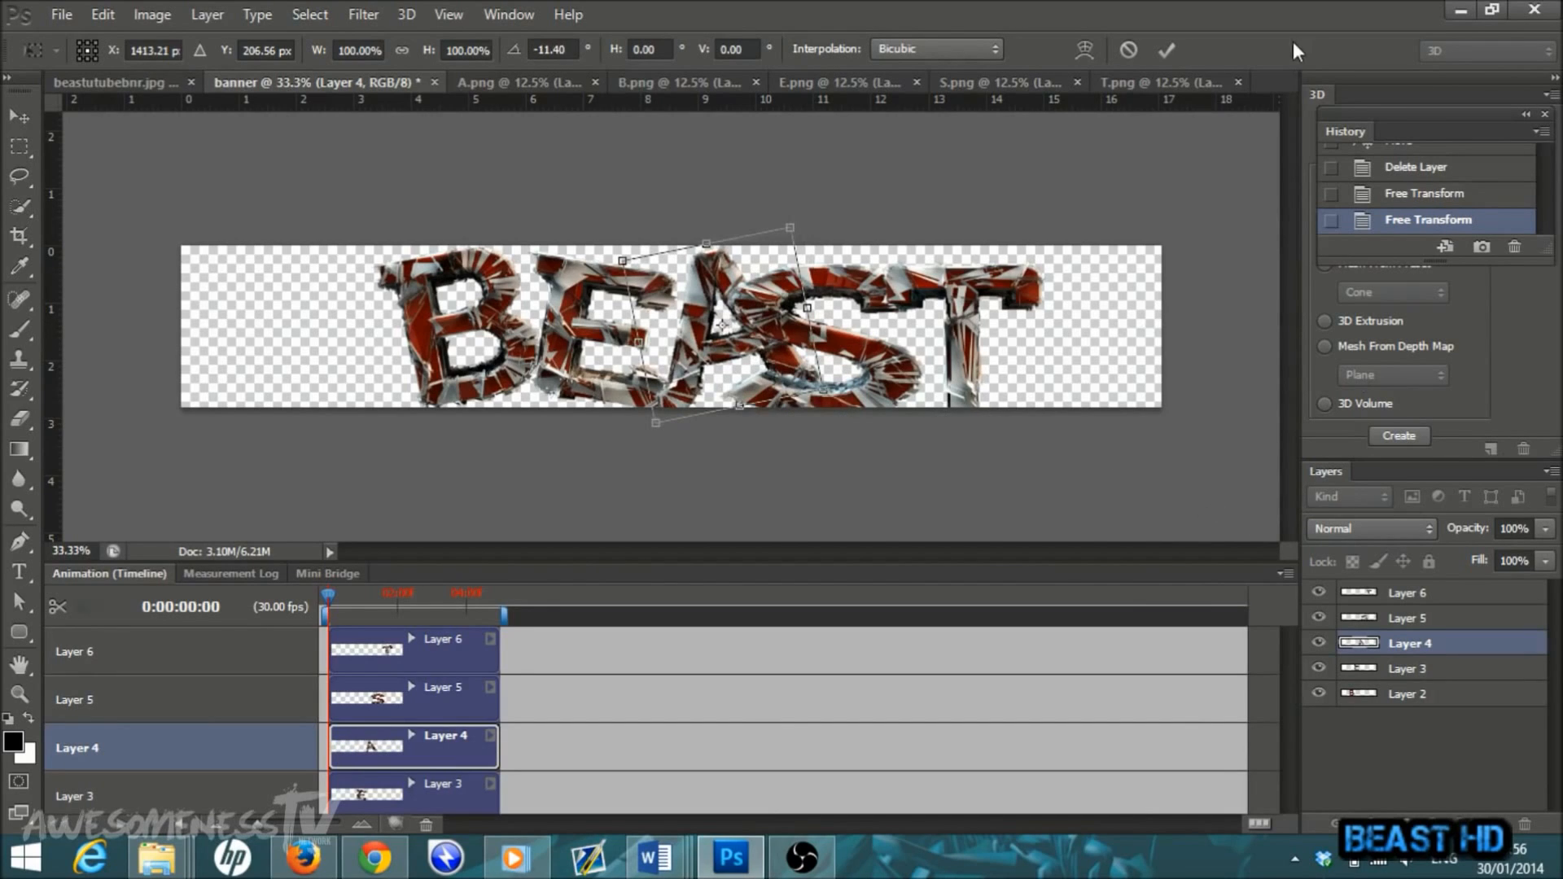
pyautogui.click(1168, 48)
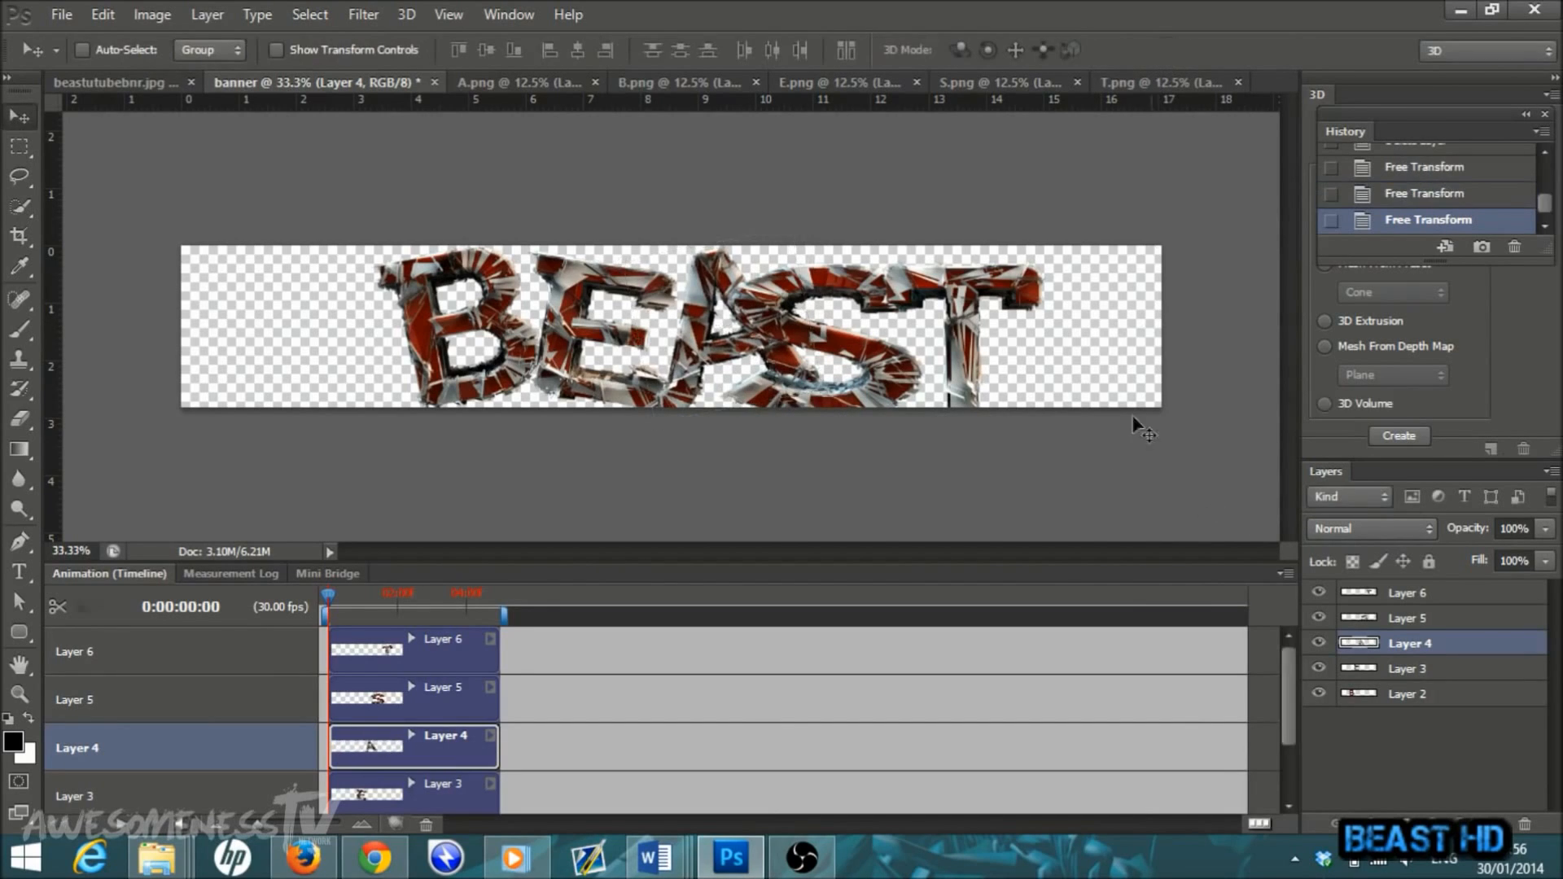
# Step: Scale the banner's S to about 71% width and 97% height, rotate it about 15 degrees clockwise, and fit it between A and T
pyautogui.click(1411, 618)
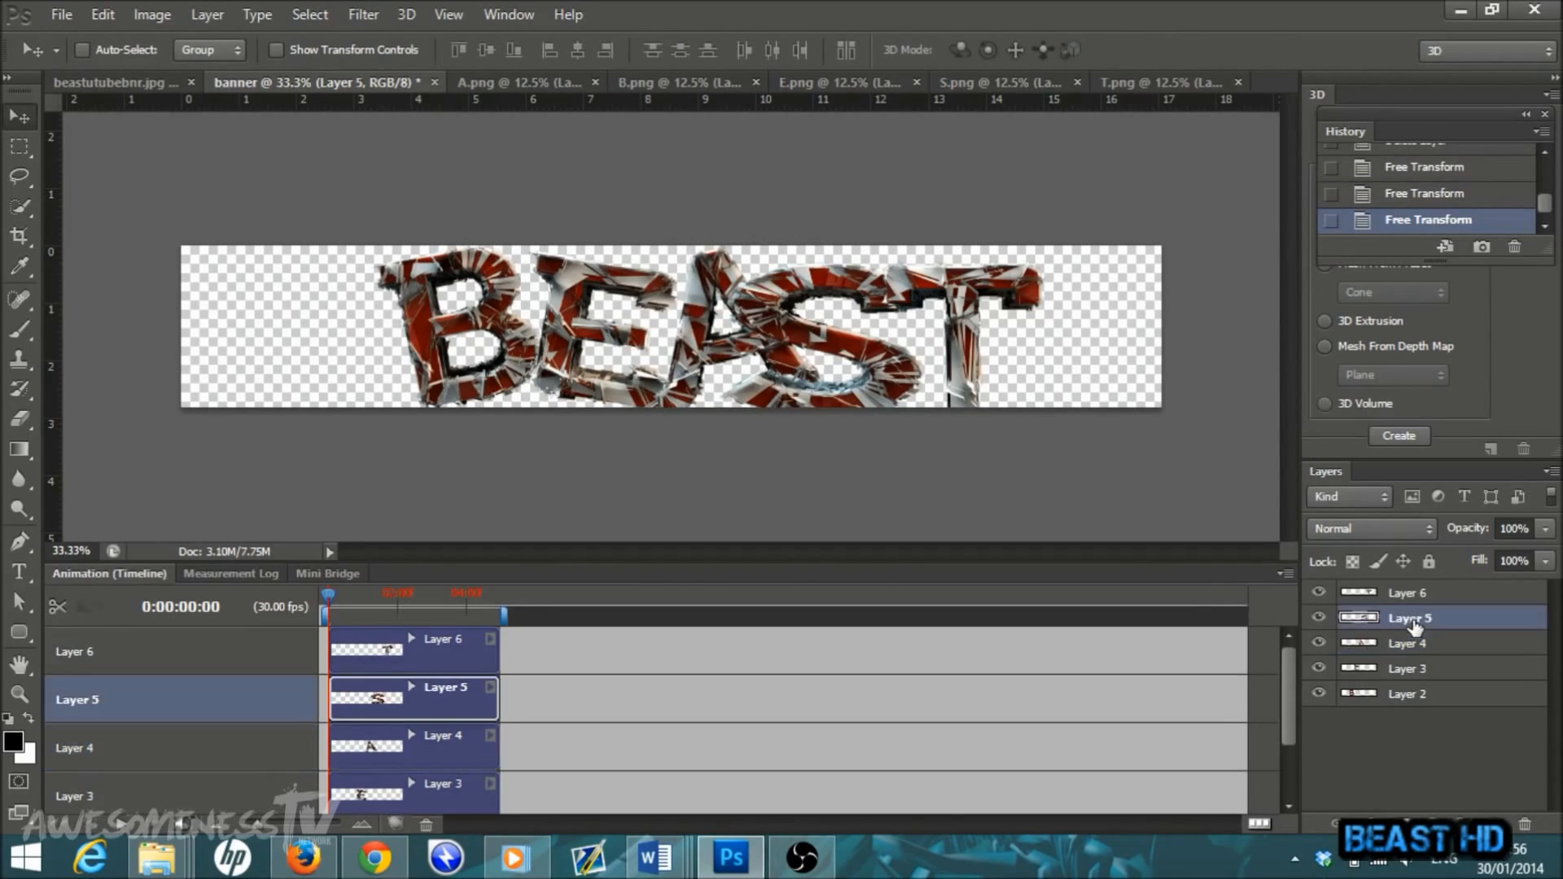
pyautogui.hotkey('ctrl', 't')
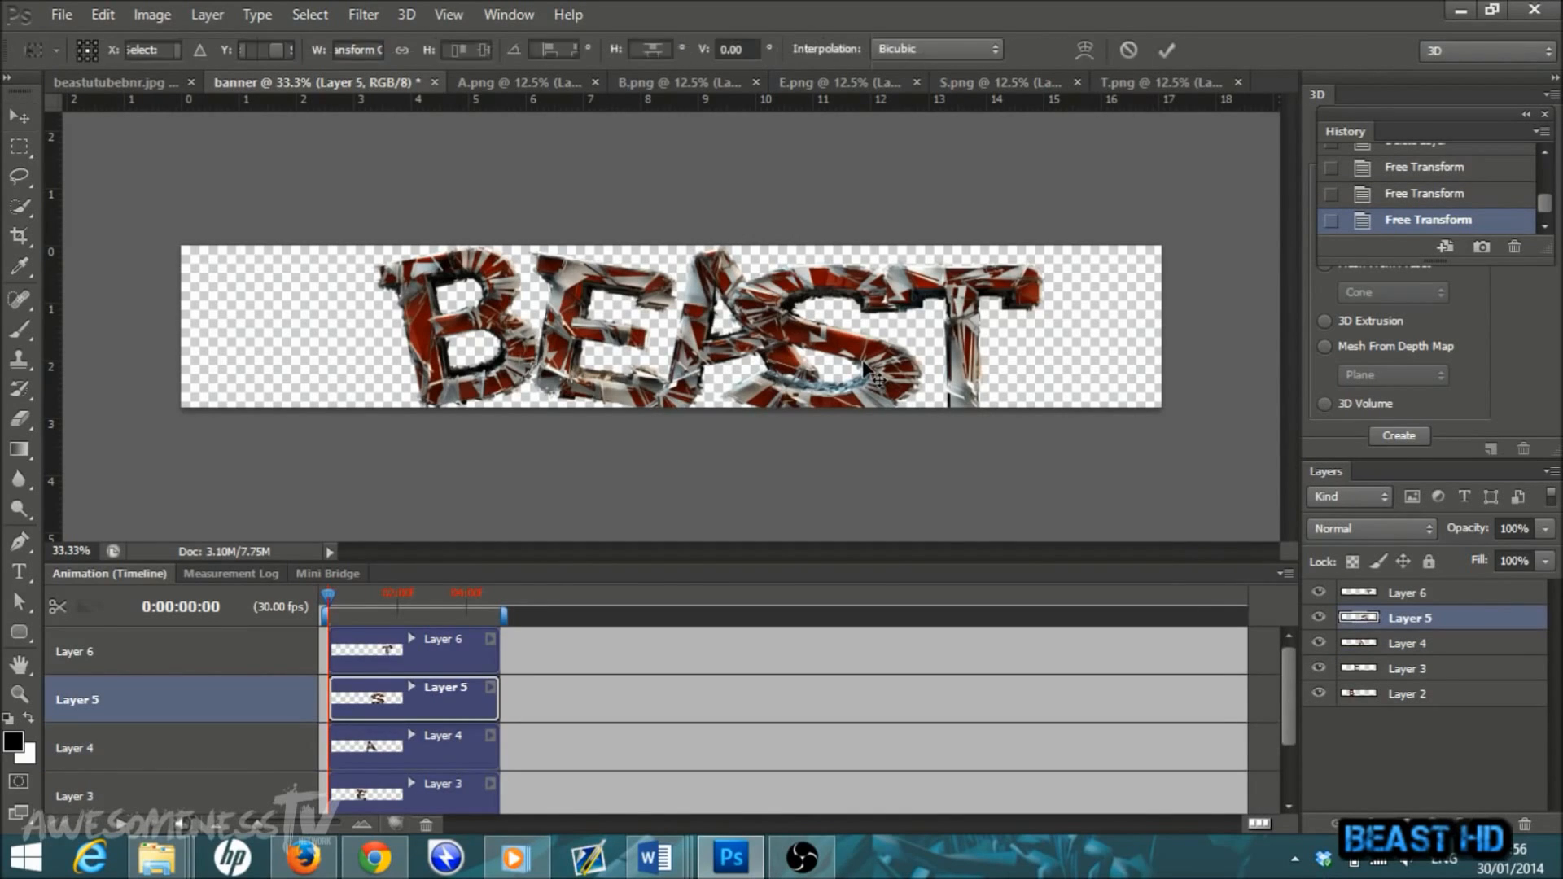
pyautogui.moveTo(927, 261); pyautogui.dragTo(867, 276)
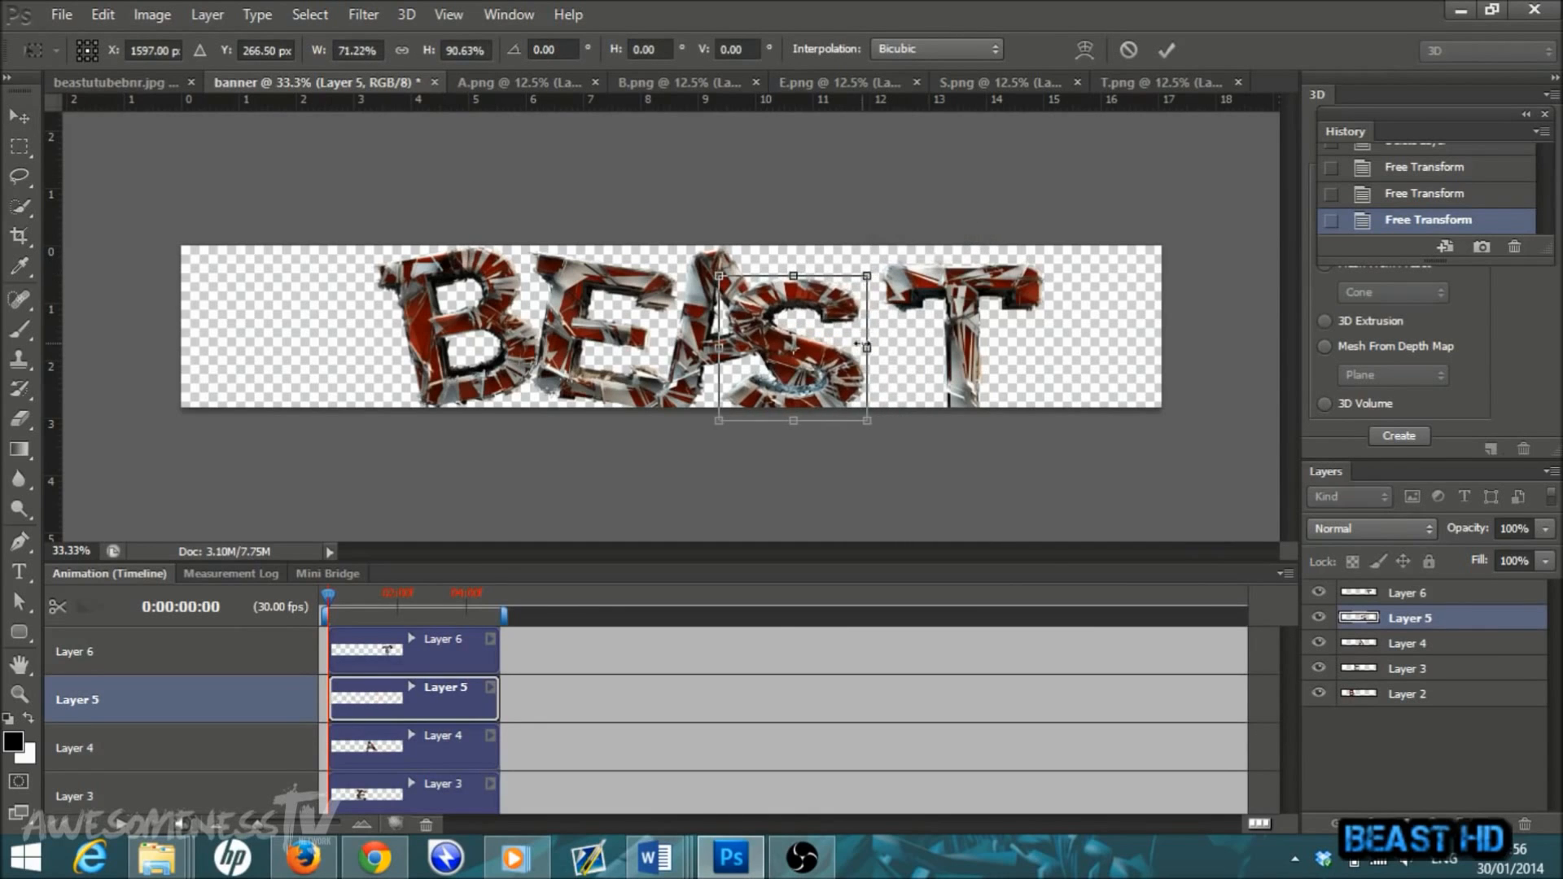
pyautogui.moveTo(847, 377); pyautogui.dragTo(908, 366)
pyautogui.moveTo(857, 264); pyautogui.dragTo(857, 255)
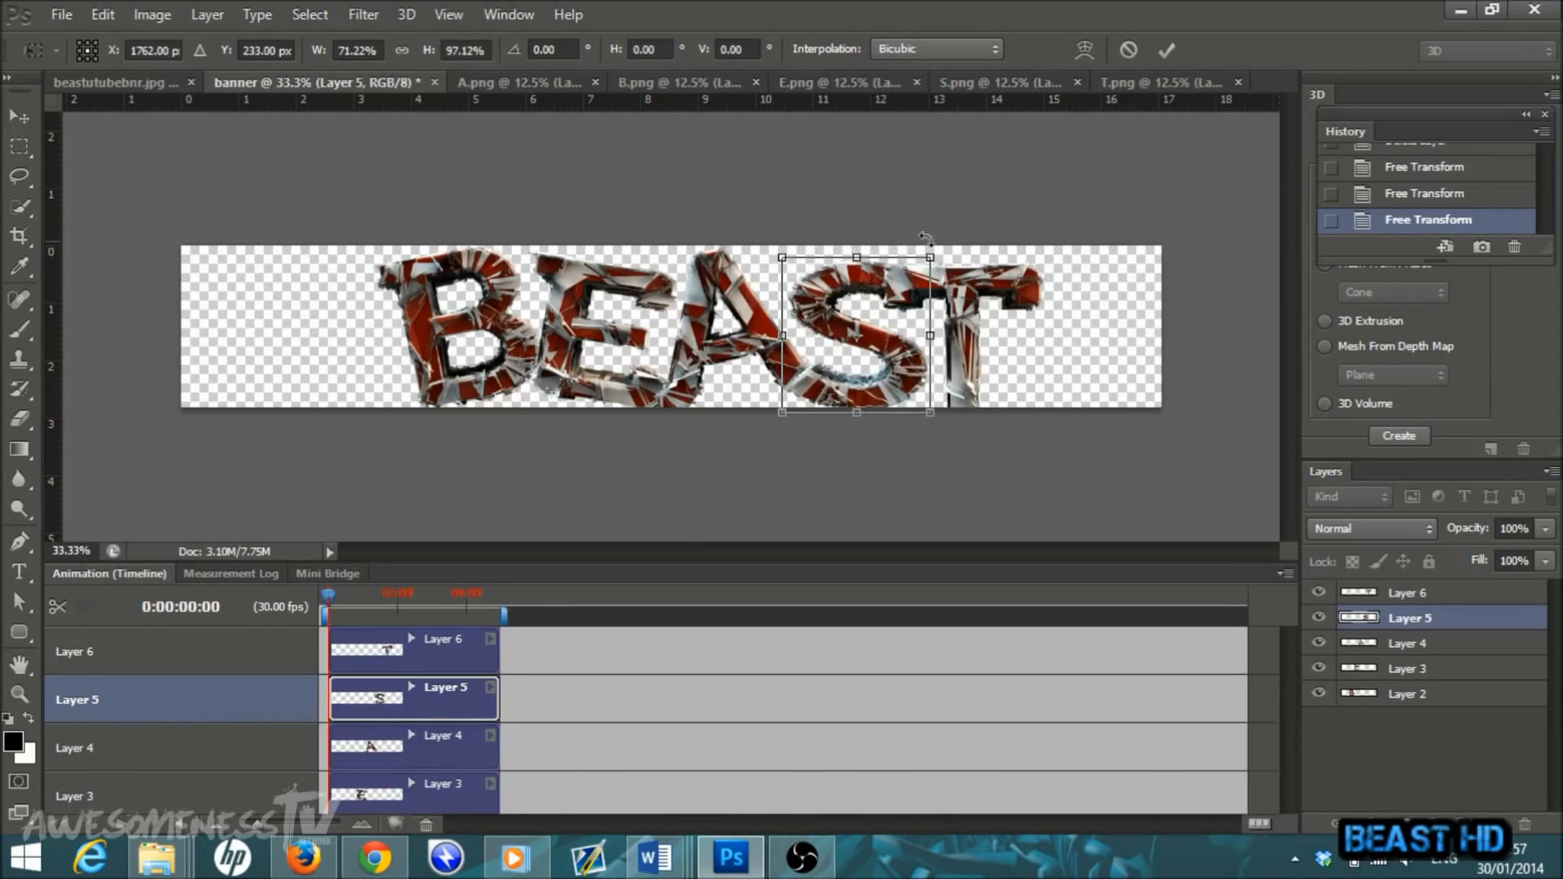
pyautogui.moveTo(938, 226); pyautogui.dragTo(963, 244)
pyautogui.moveTo(891, 371)
pyautogui.mouseDown()
pyautogui.moveTo(863, 379)
pyautogui.moveTo(880, 369)
pyautogui.mouseUp()
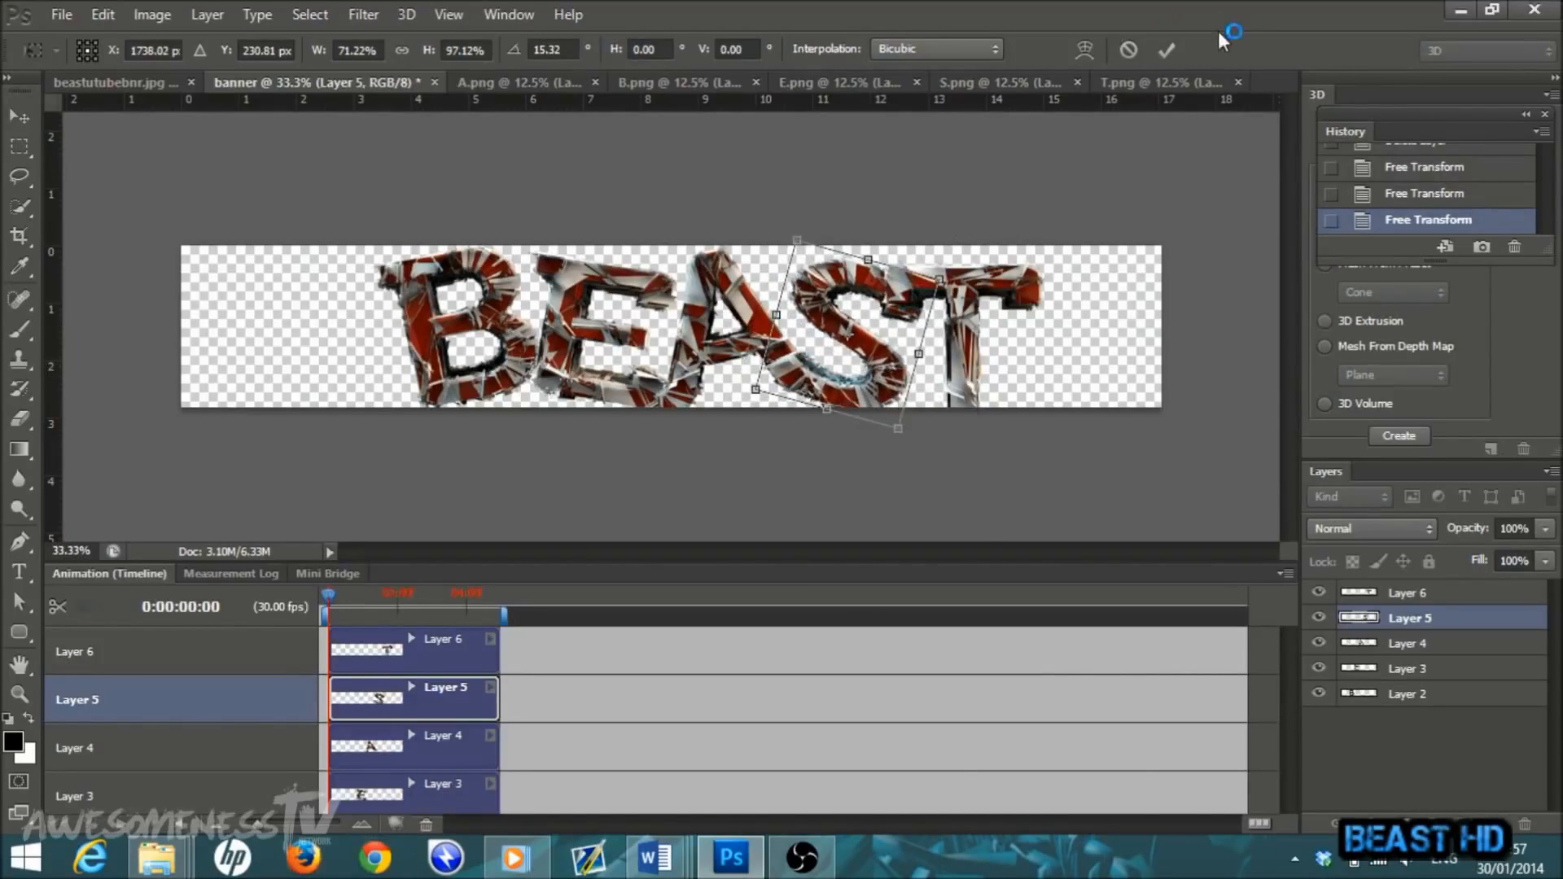
pyautogui.click(1166, 54)
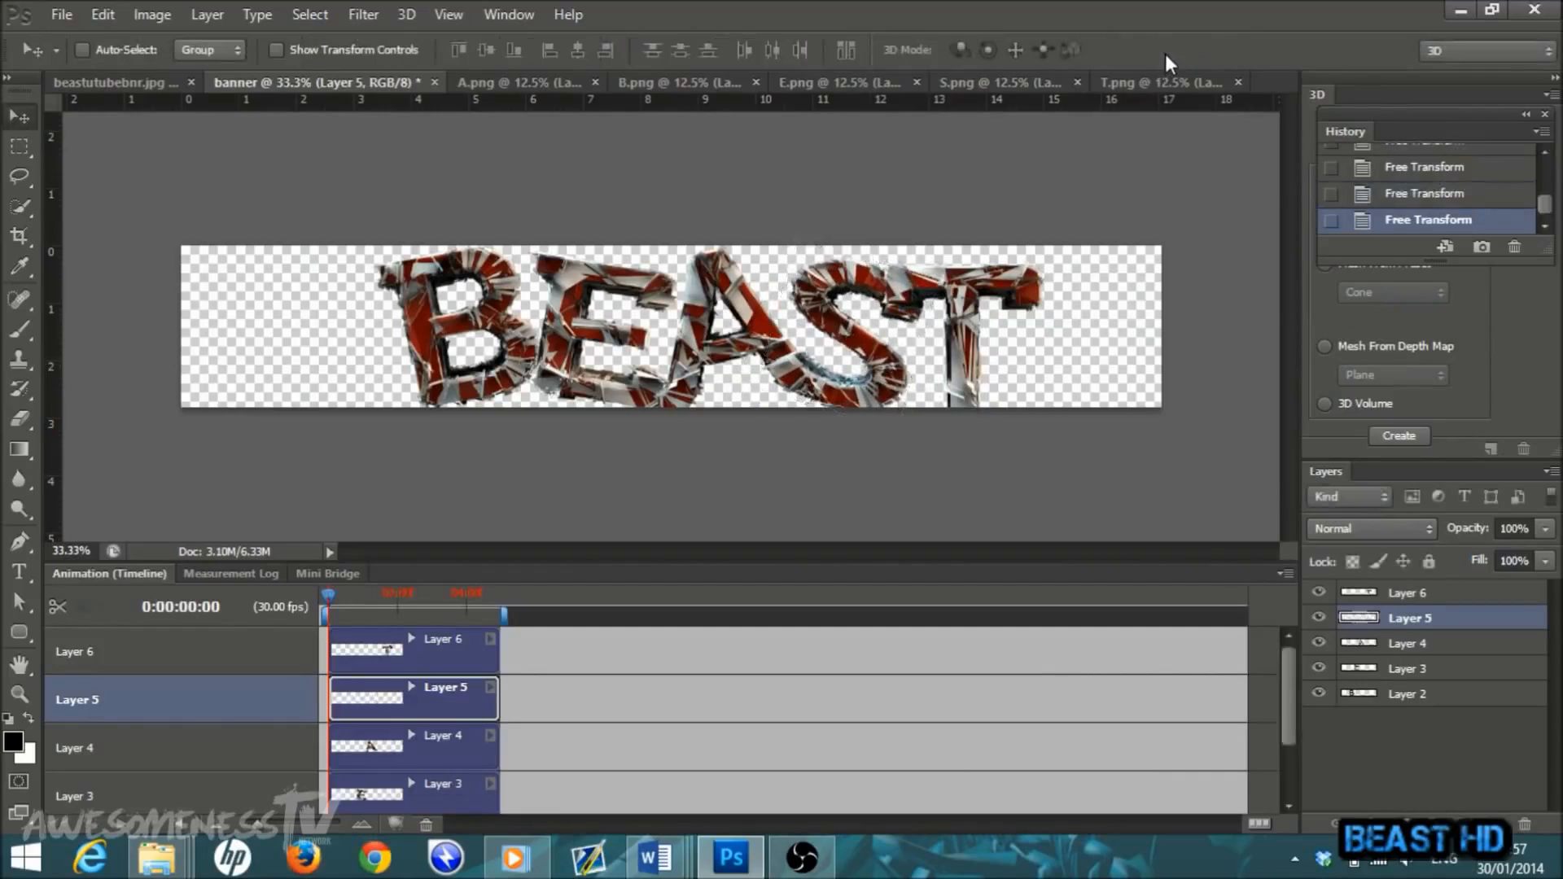
# Step: Scale the banner's T to about 89% width and 85% height, rotate it about 13 degrees counterclockwise, and fit it beside the S
pyautogui.click(1408, 595)
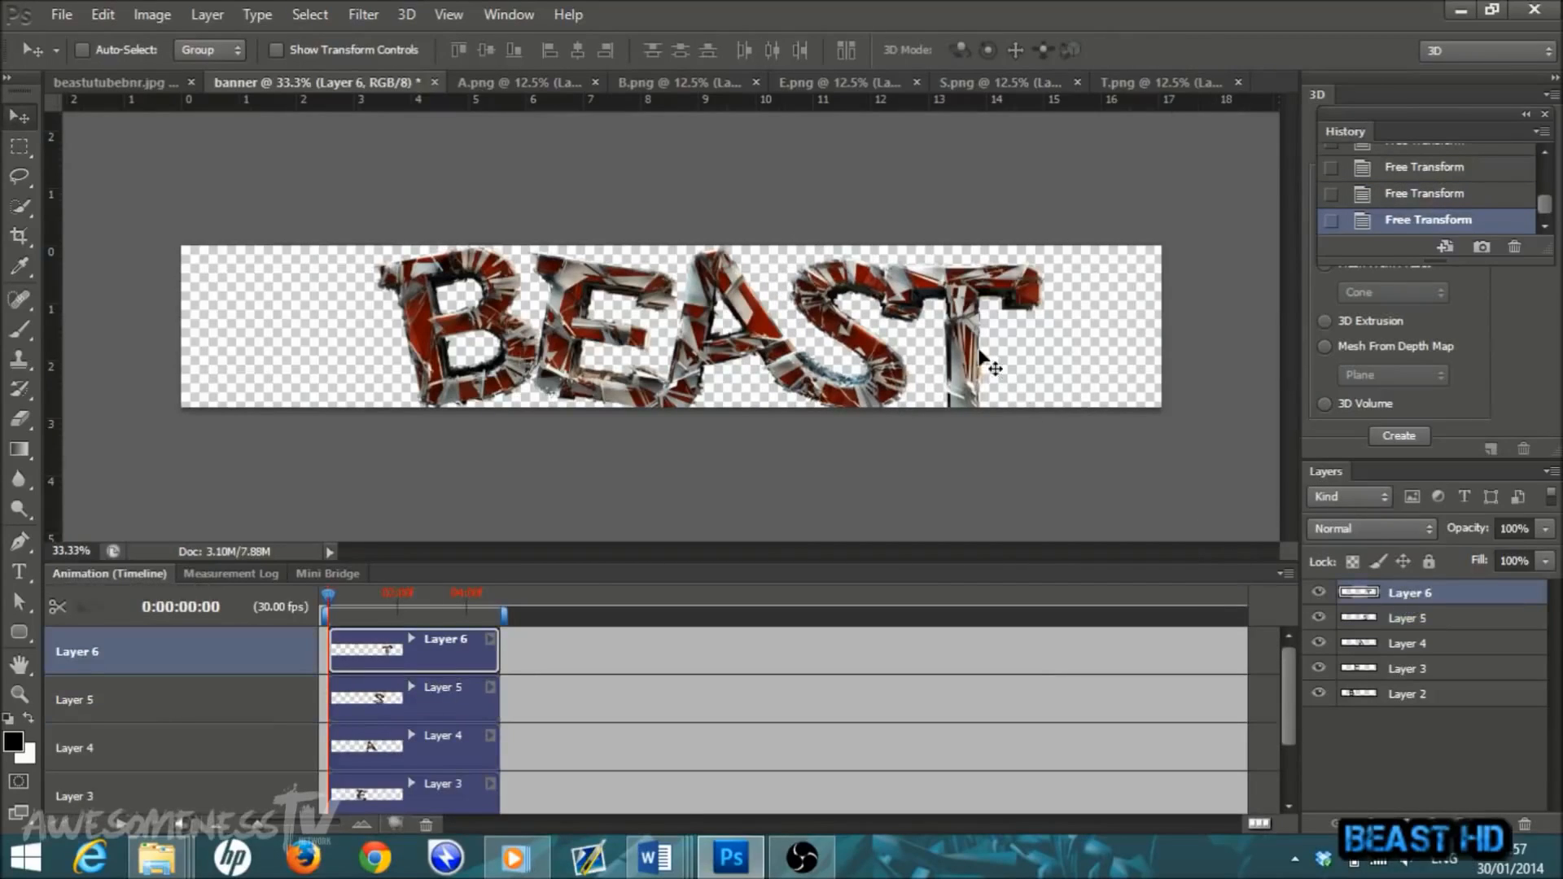
pyautogui.hotkey('ctrl', 't')
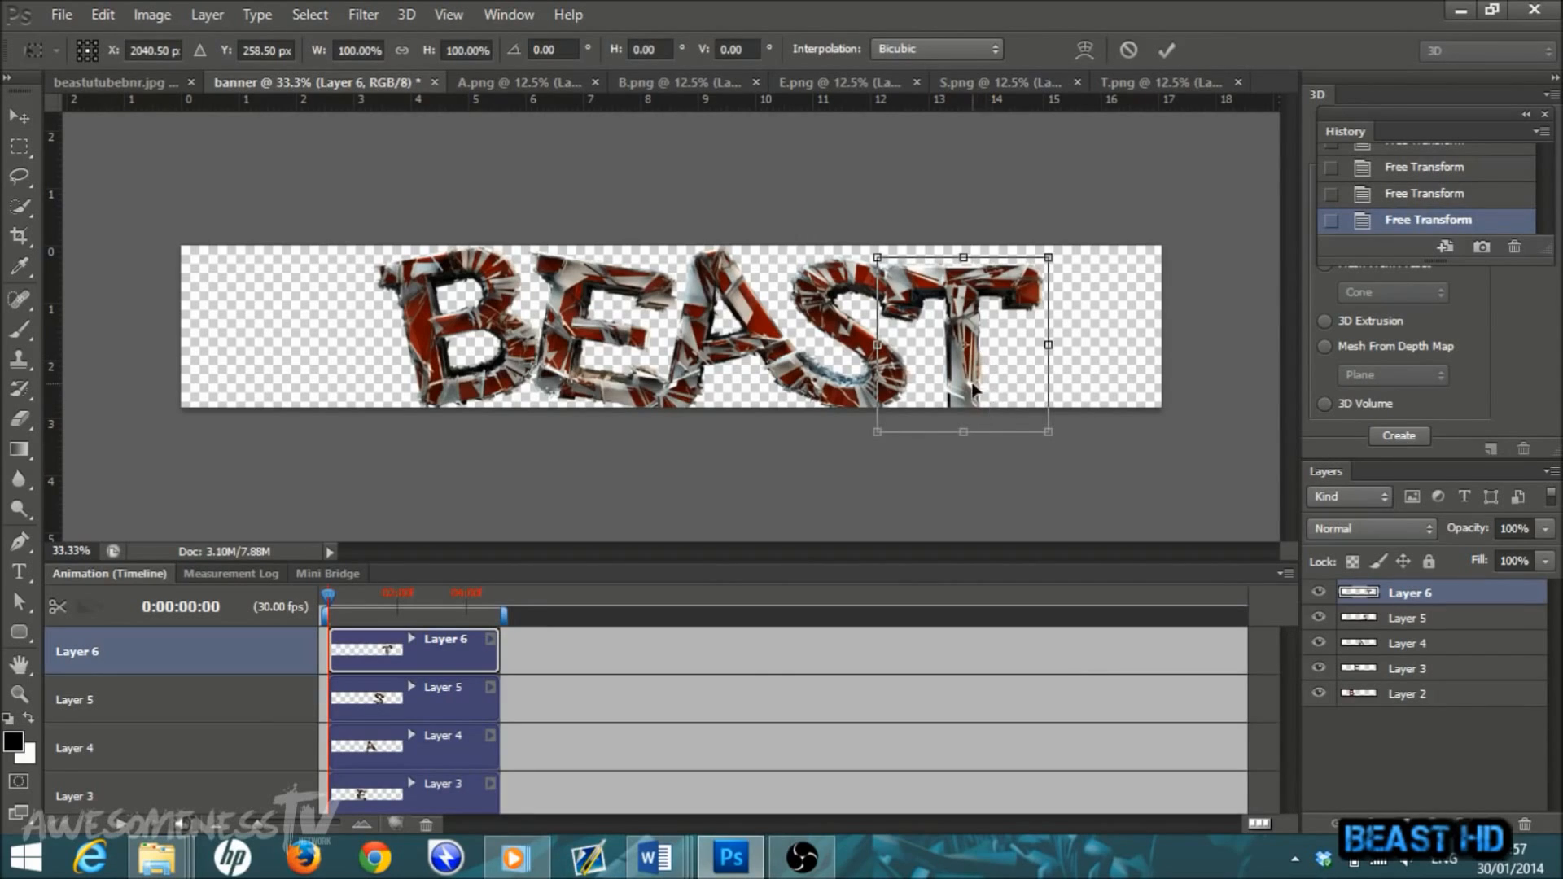
pyautogui.moveTo(969, 400); pyautogui.dragTo(975, 382)
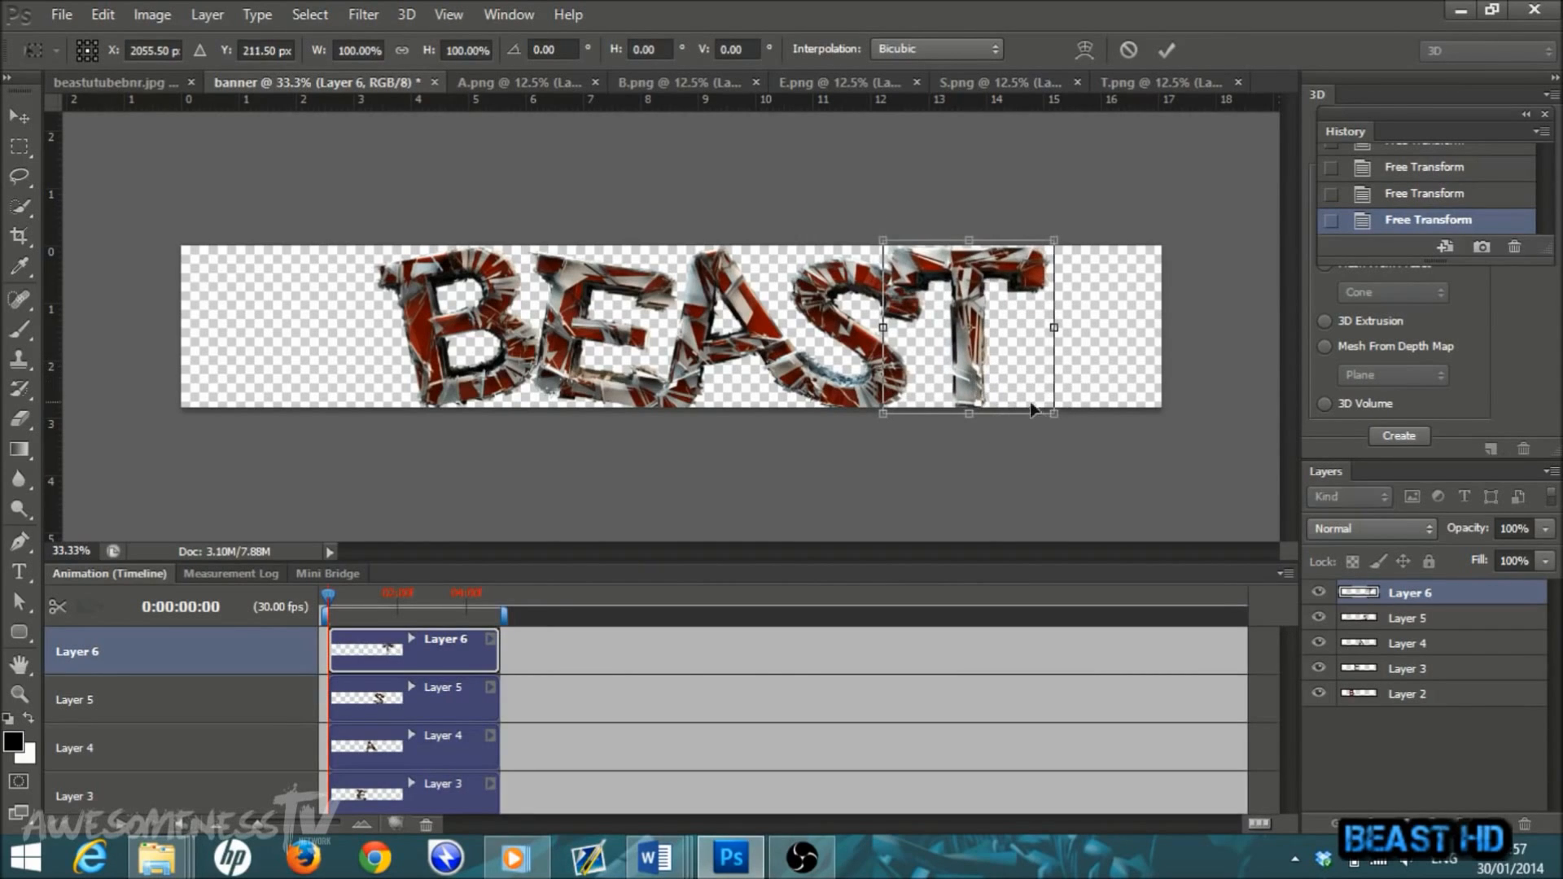
pyautogui.moveTo(1055, 415); pyautogui.dragTo(975, 392)
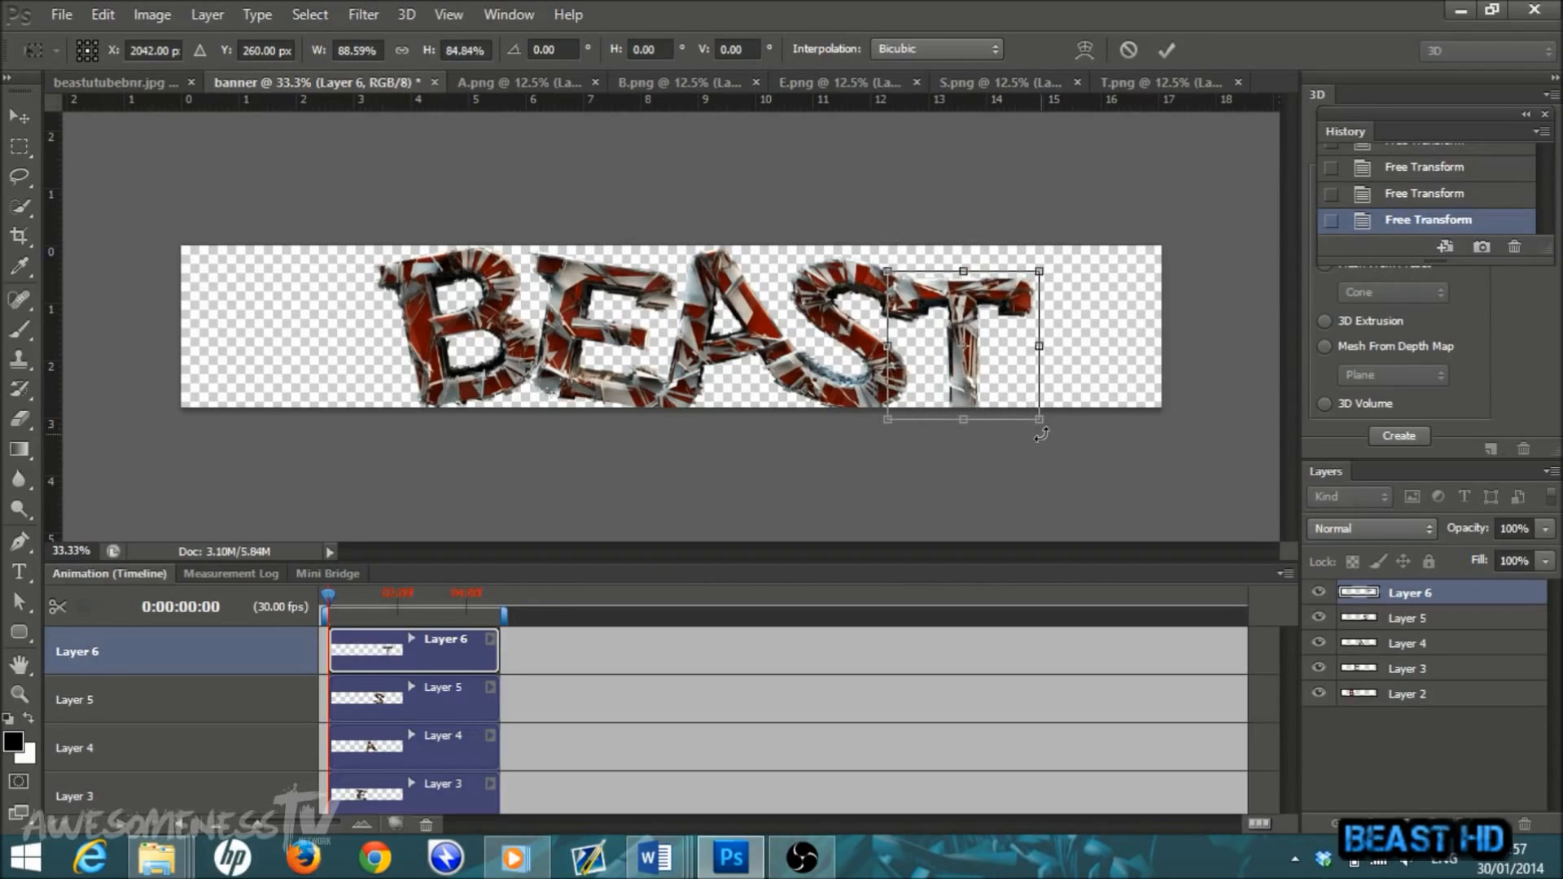
pyautogui.moveTo(1042, 434); pyautogui.dragTo(1079, 440)
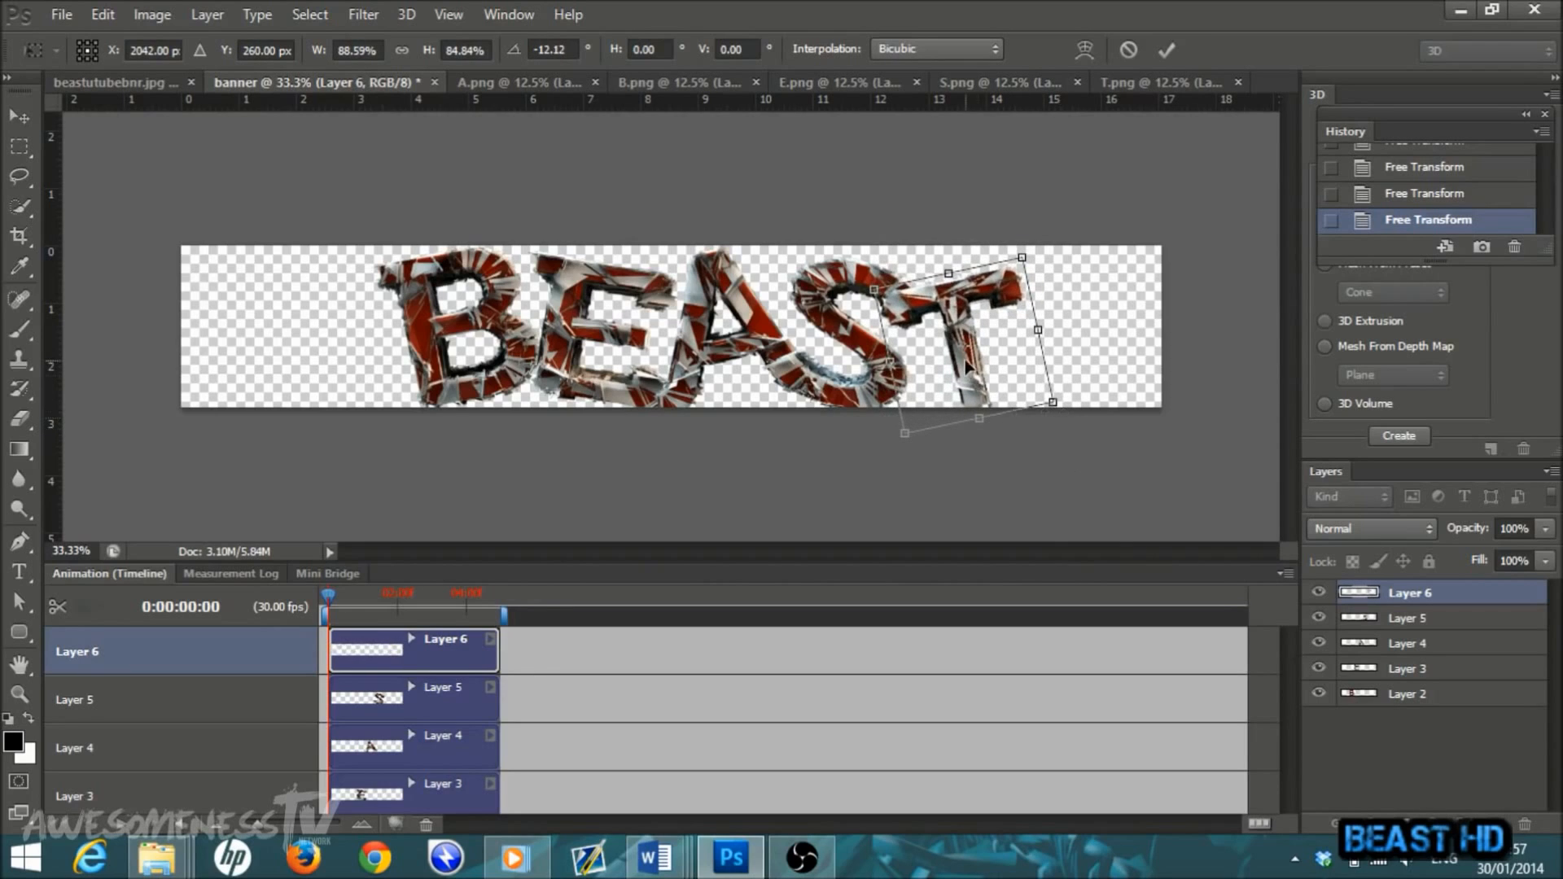
pyautogui.moveTo(969, 373); pyautogui.dragTo(968, 361)
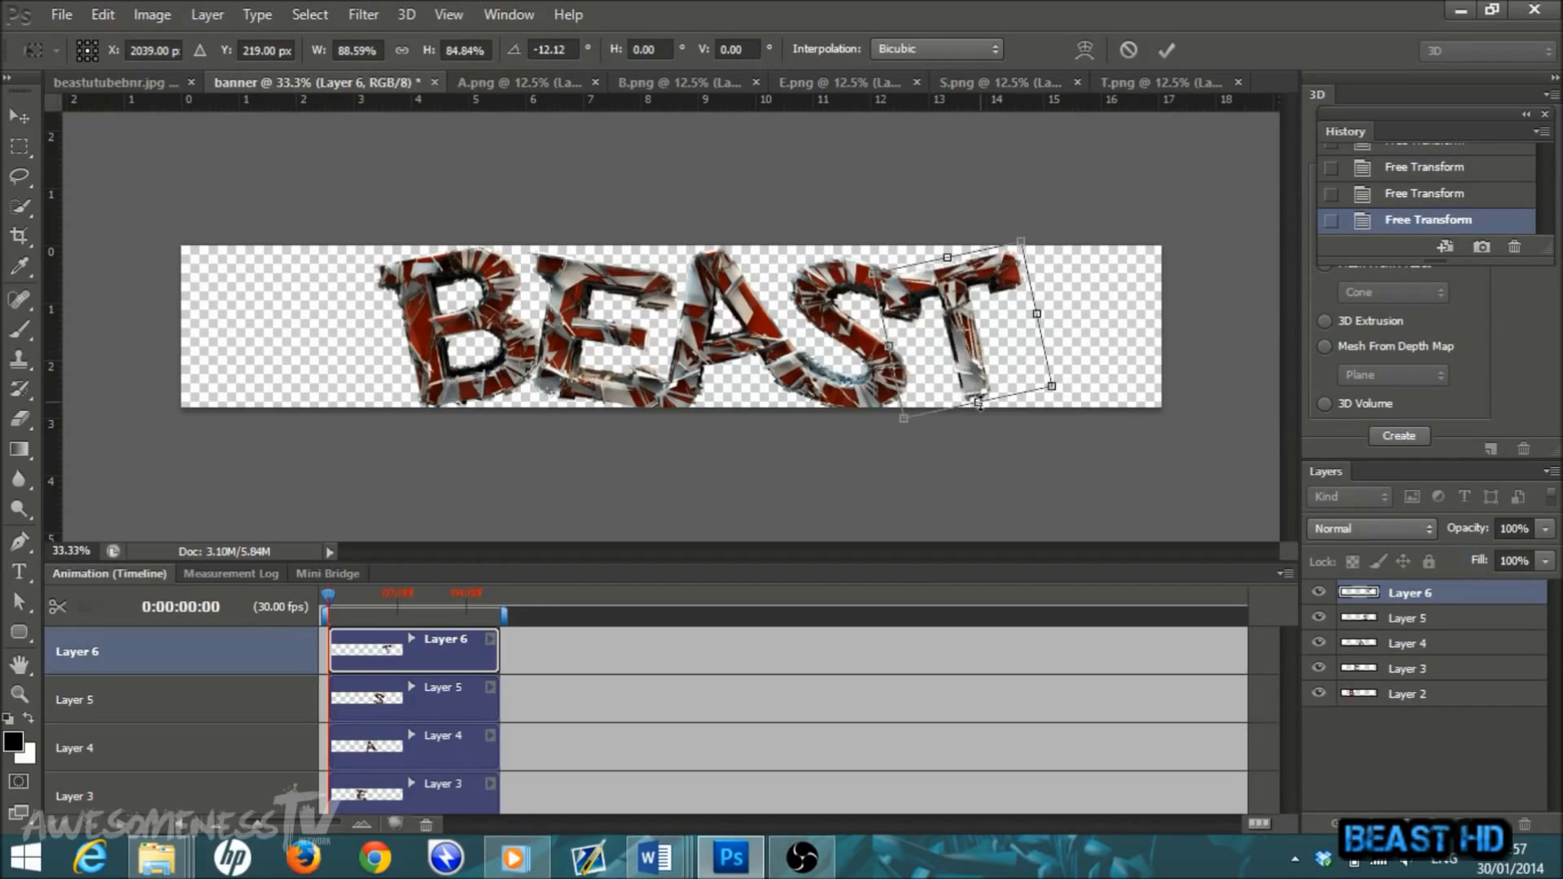
pyautogui.moveTo(1105, 421); pyautogui.dragTo(1030, 491)
pyautogui.moveTo(966, 330)
pyautogui.mouseDown()
pyautogui.moveTo(965, 377)
pyautogui.moveTo(963, 334)
pyautogui.mouseUp()
pyautogui.moveTo(1004, 462); pyautogui.dragTo(1087, 417)
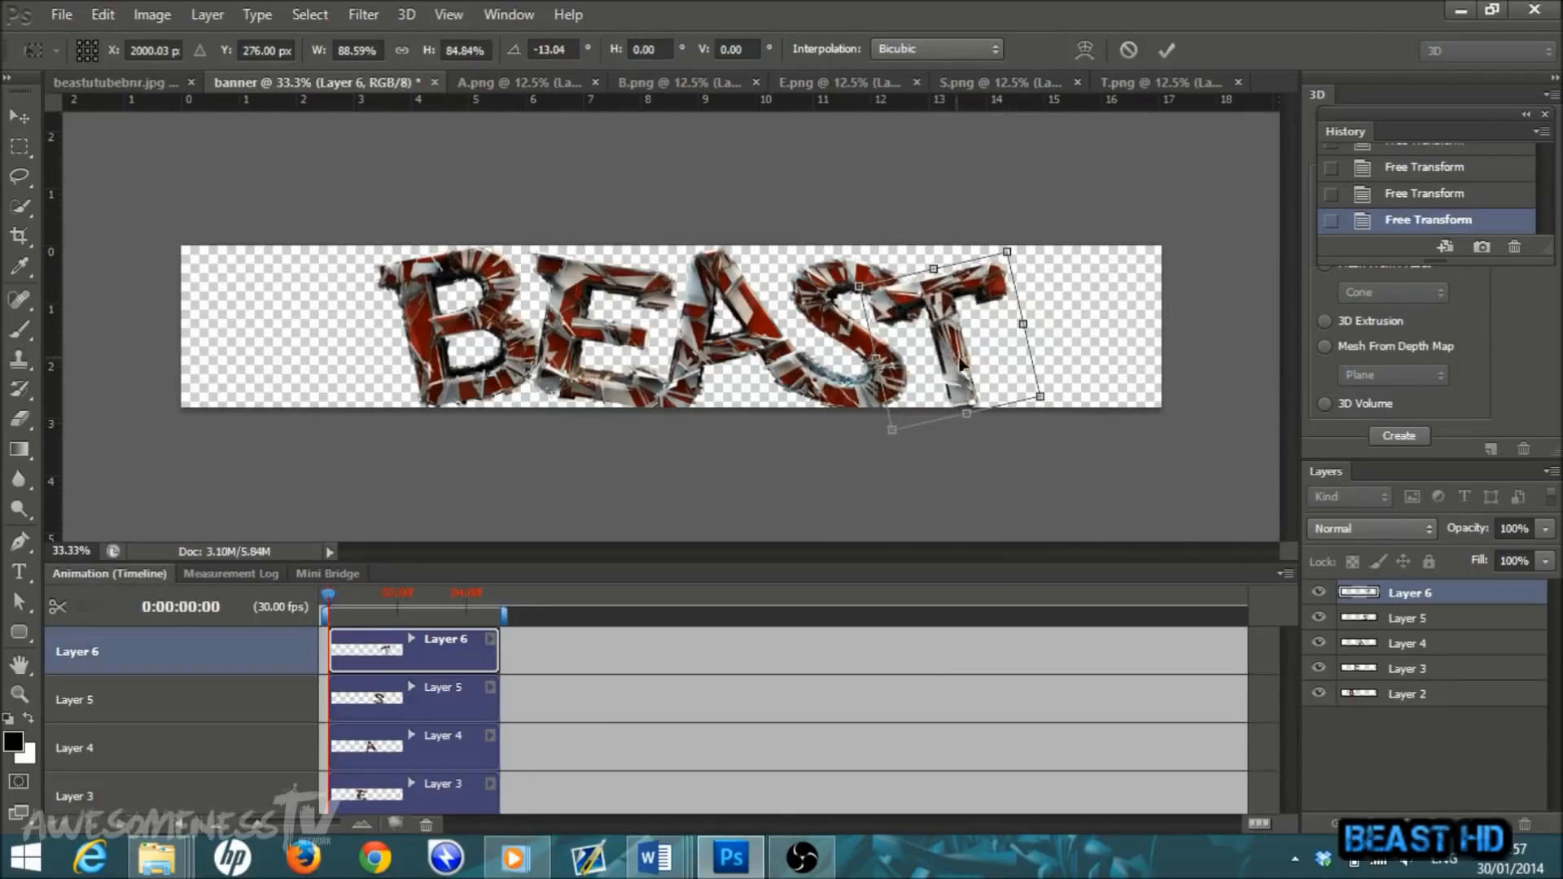
pyautogui.click(1164, 51)
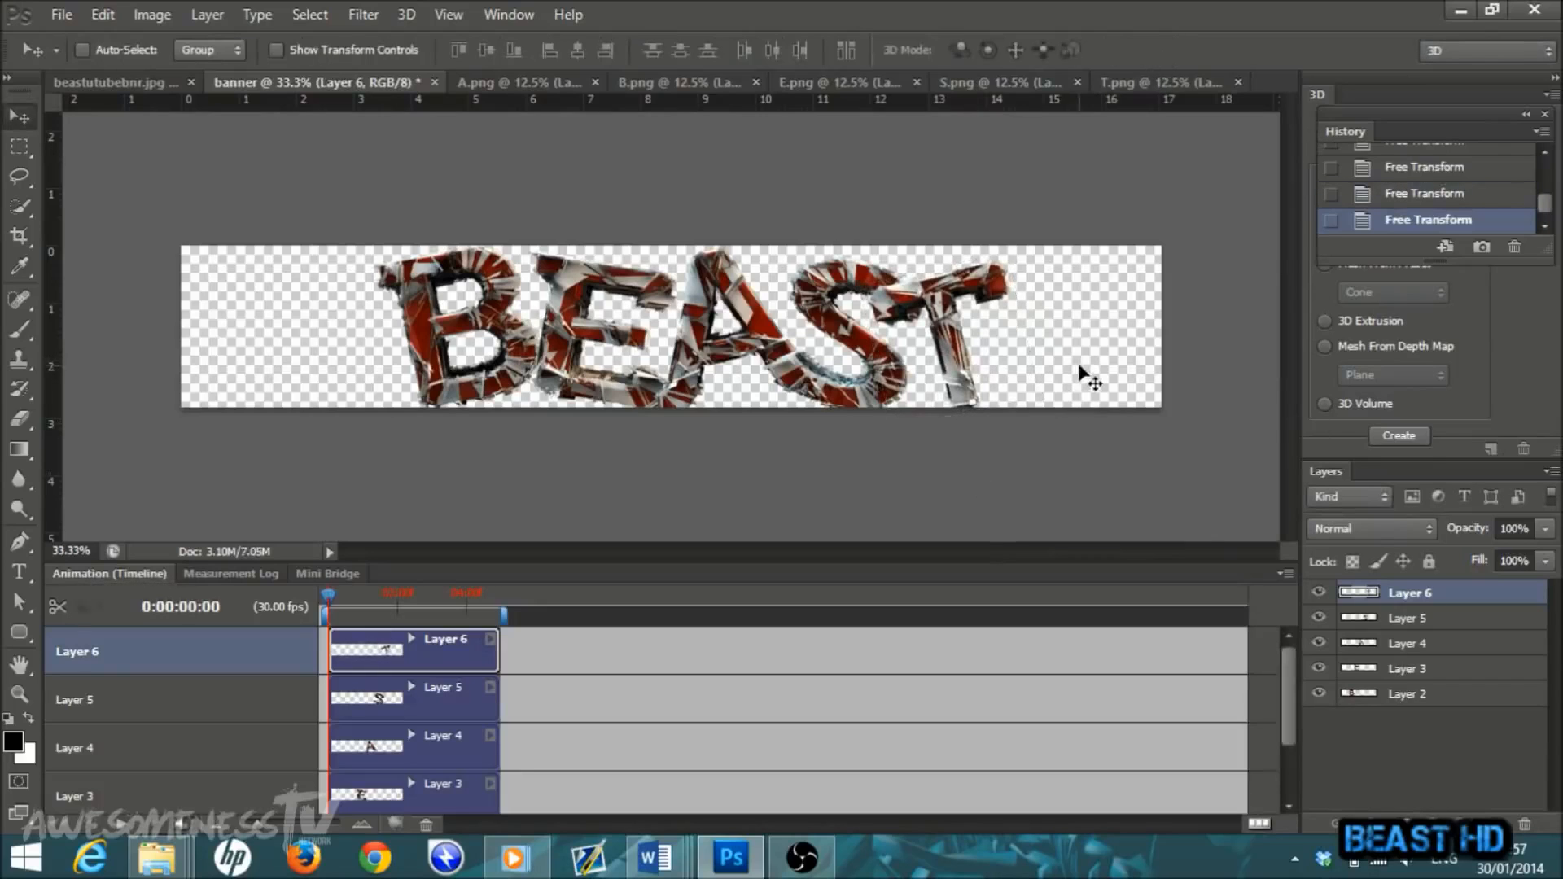
# Step: Apply a Hue/Saturation adjustment to the B on Layer 2
pyautogui.click(1410, 695)
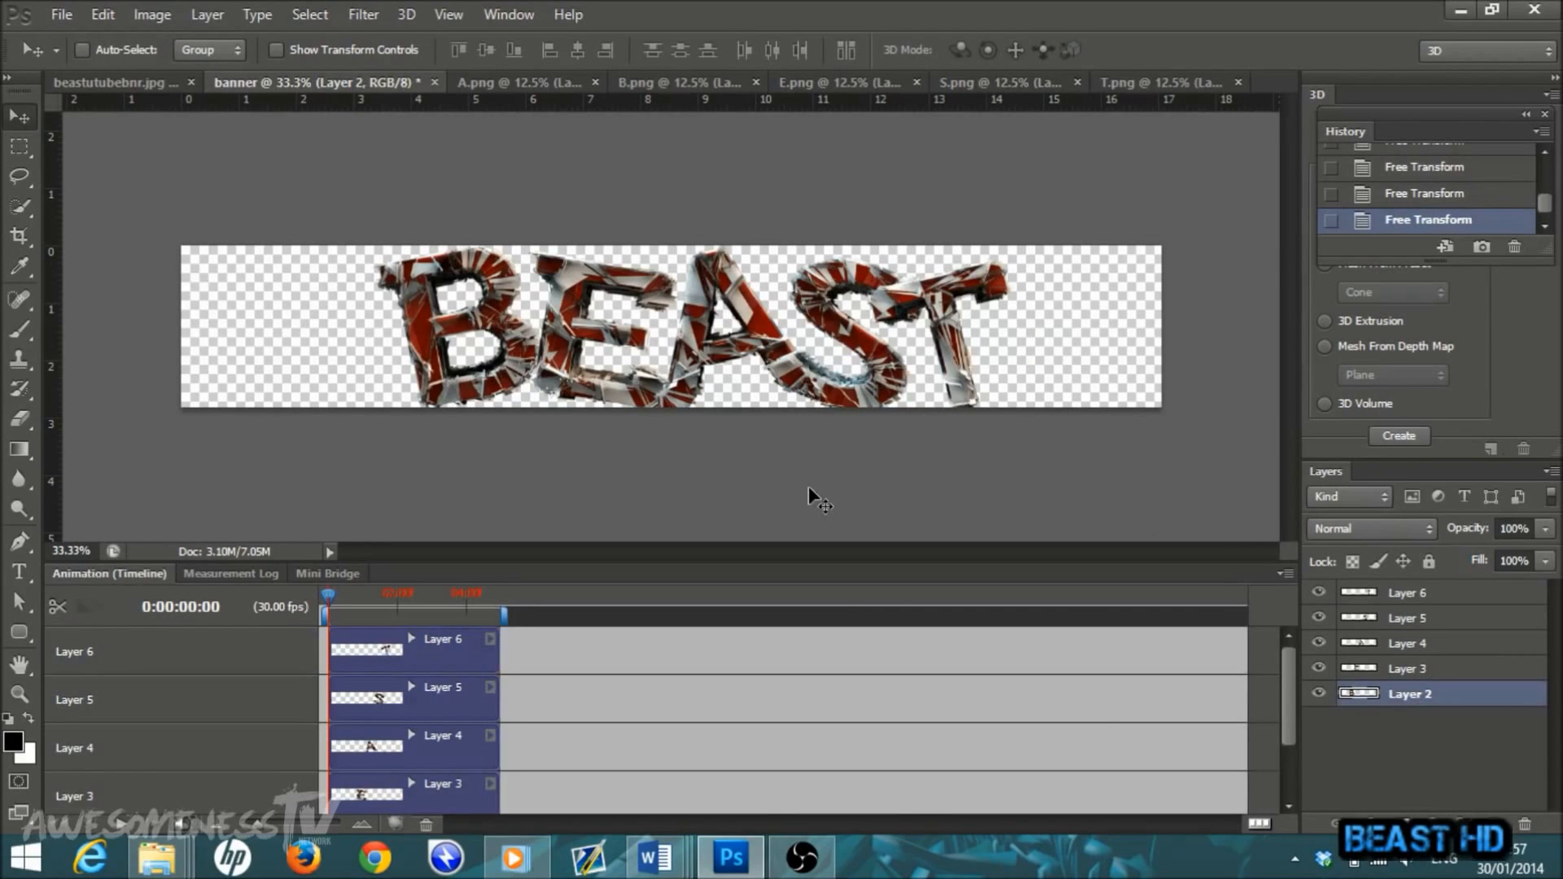
pyautogui.hotkey('ctrl', 'u')
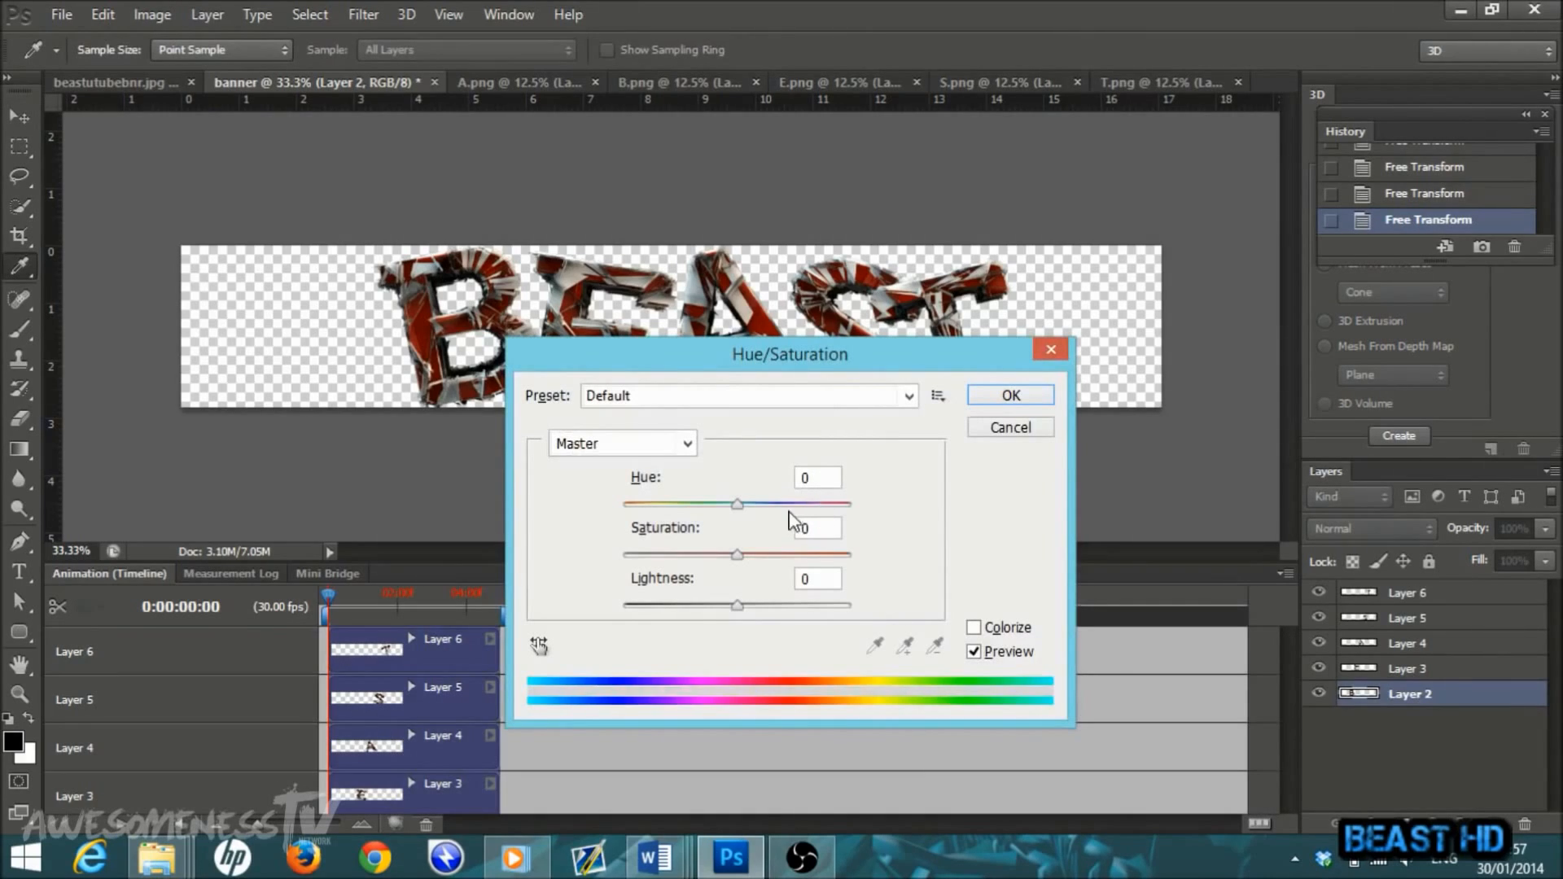
pyautogui.moveTo(737, 505)
pyautogui.mouseDown()
pyautogui.moveTo(843, 507)
pyautogui.moveTo(640, 501)
pyautogui.moveTo(772, 518)
pyautogui.moveTo(740, 519)
pyautogui.mouseUp()
pyautogui.click(1012, 397)
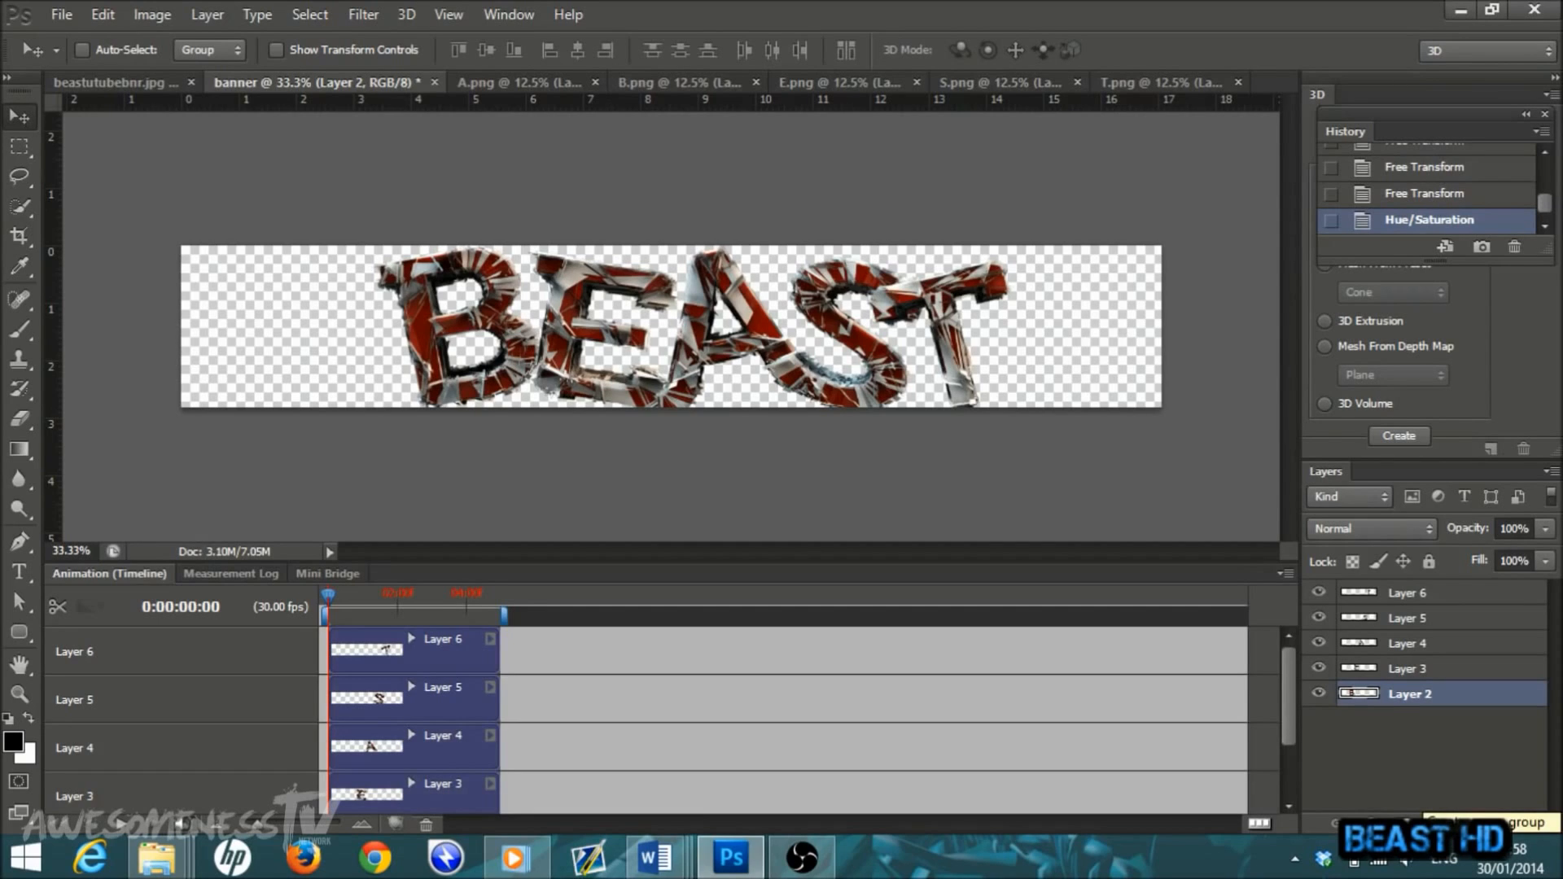
# Step: Create a new layer group and place it above all the letter layers
pyautogui.click(1472, 824)
pyautogui.moveTo(1398, 701); pyautogui.dragTo(1437, 597)
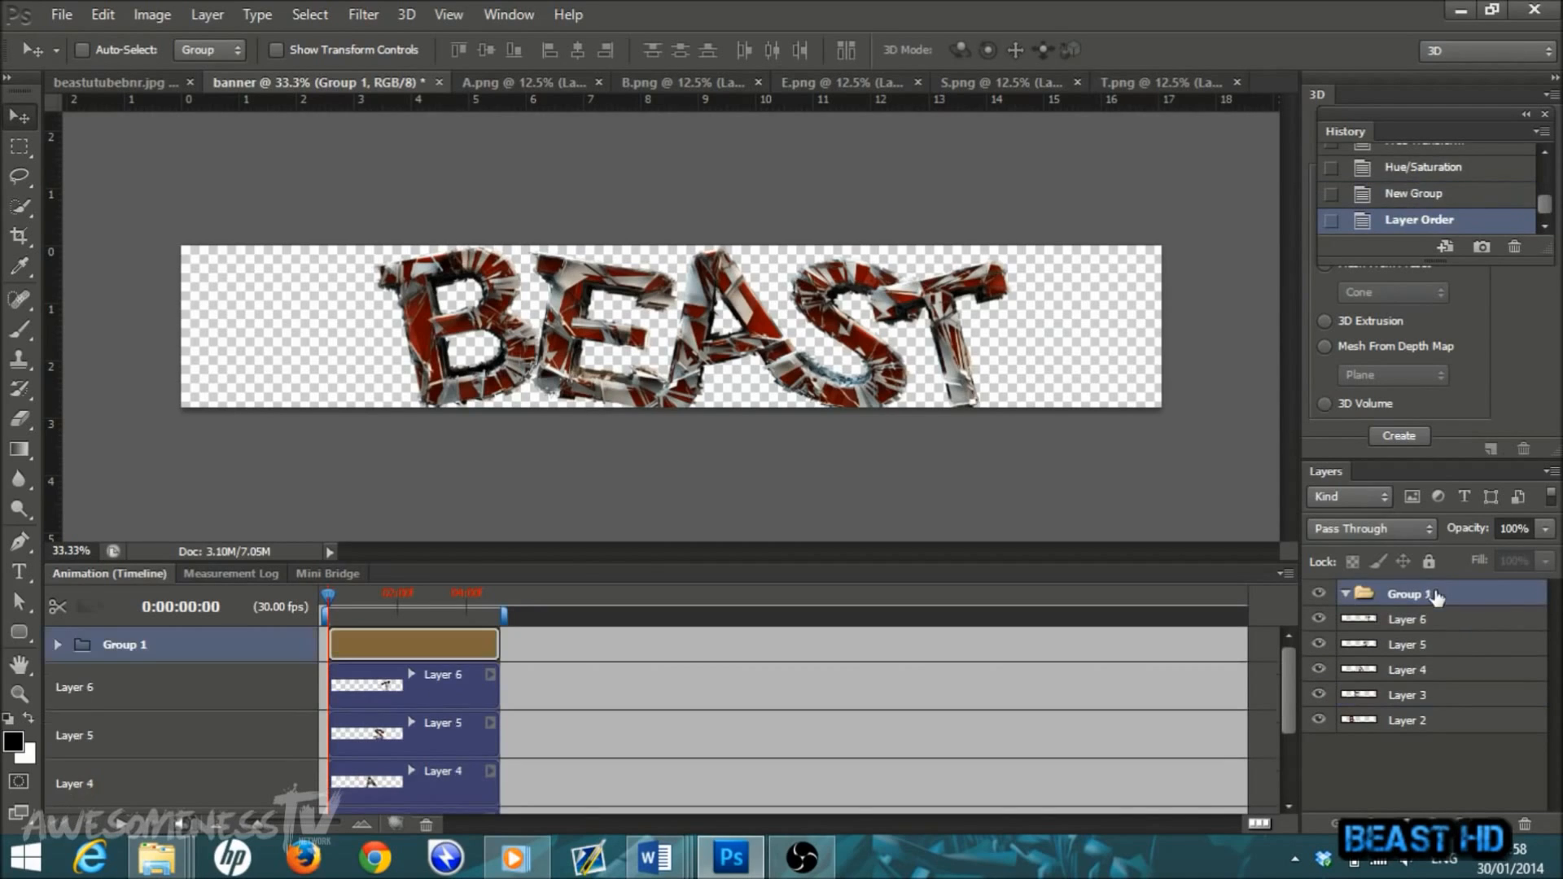
pyautogui.click(1438, 764)
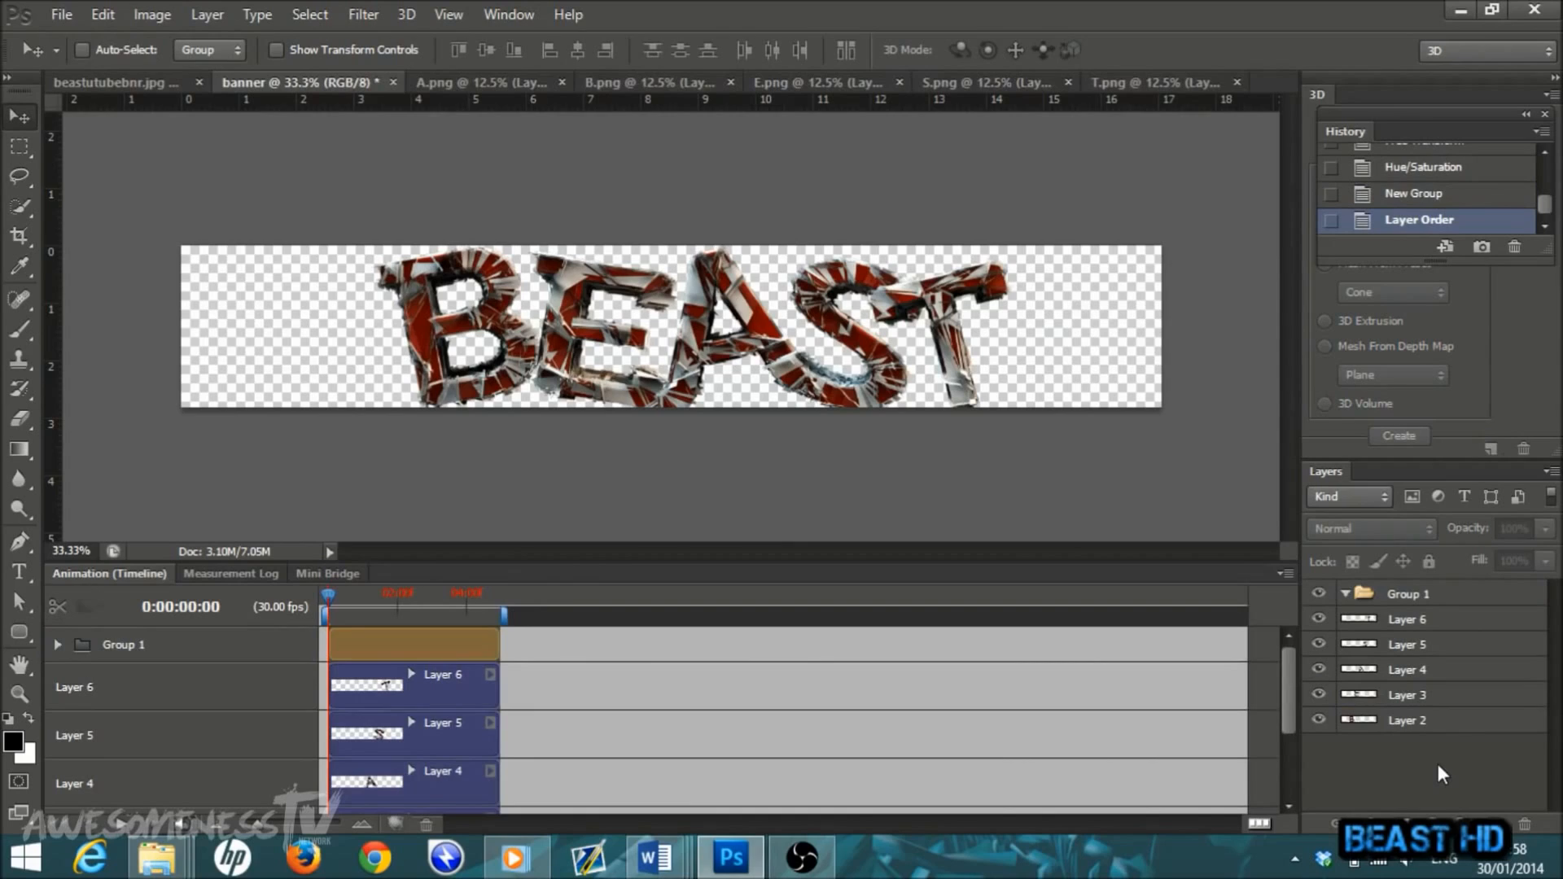
# Step: Move Layers 2 through 6 together into Group 1 and collapse the group
pyautogui.click(1414, 725)
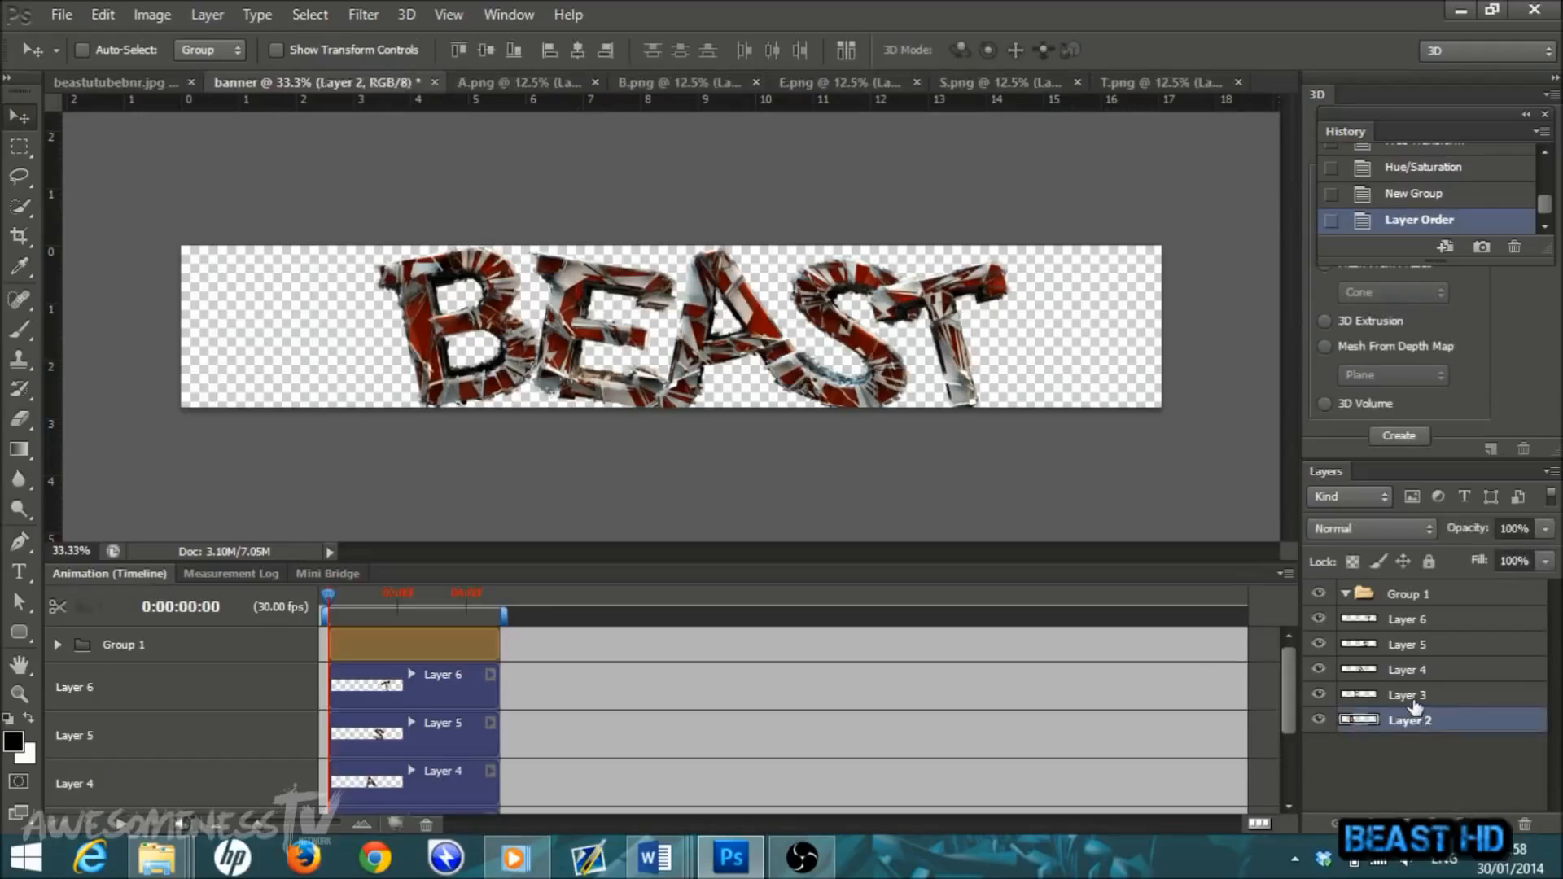
pyautogui.keyDown('shift'); pyautogui.click(1412, 696); pyautogui.keyUp('shift')
pyautogui.keyDown('shift'); pyautogui.click(1415, 672); pyautogui.keyUp('shift')
pyautogui.keyDown('shift'); pyautogui.click(1415, 643); pyautogui.keyUp('shift')
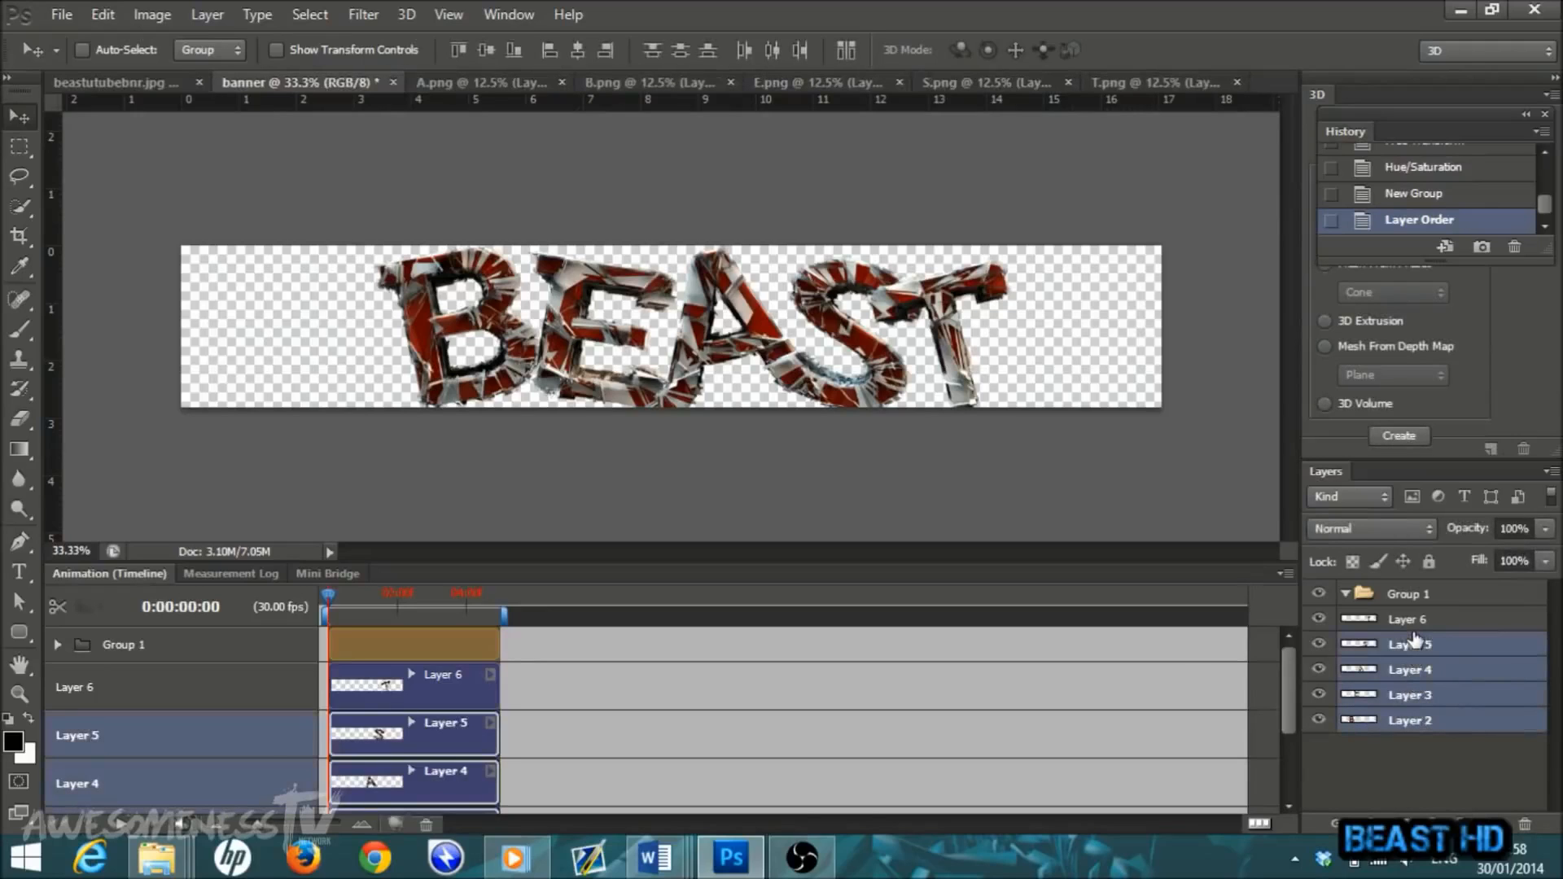
pyautogui.keyDown('shift'); pyautogui.click(1415, 623); pyautogui.keyUp('shift')
pyautogui.moveTo(1411, 687); pyautogui.dragTo(1421, 598)
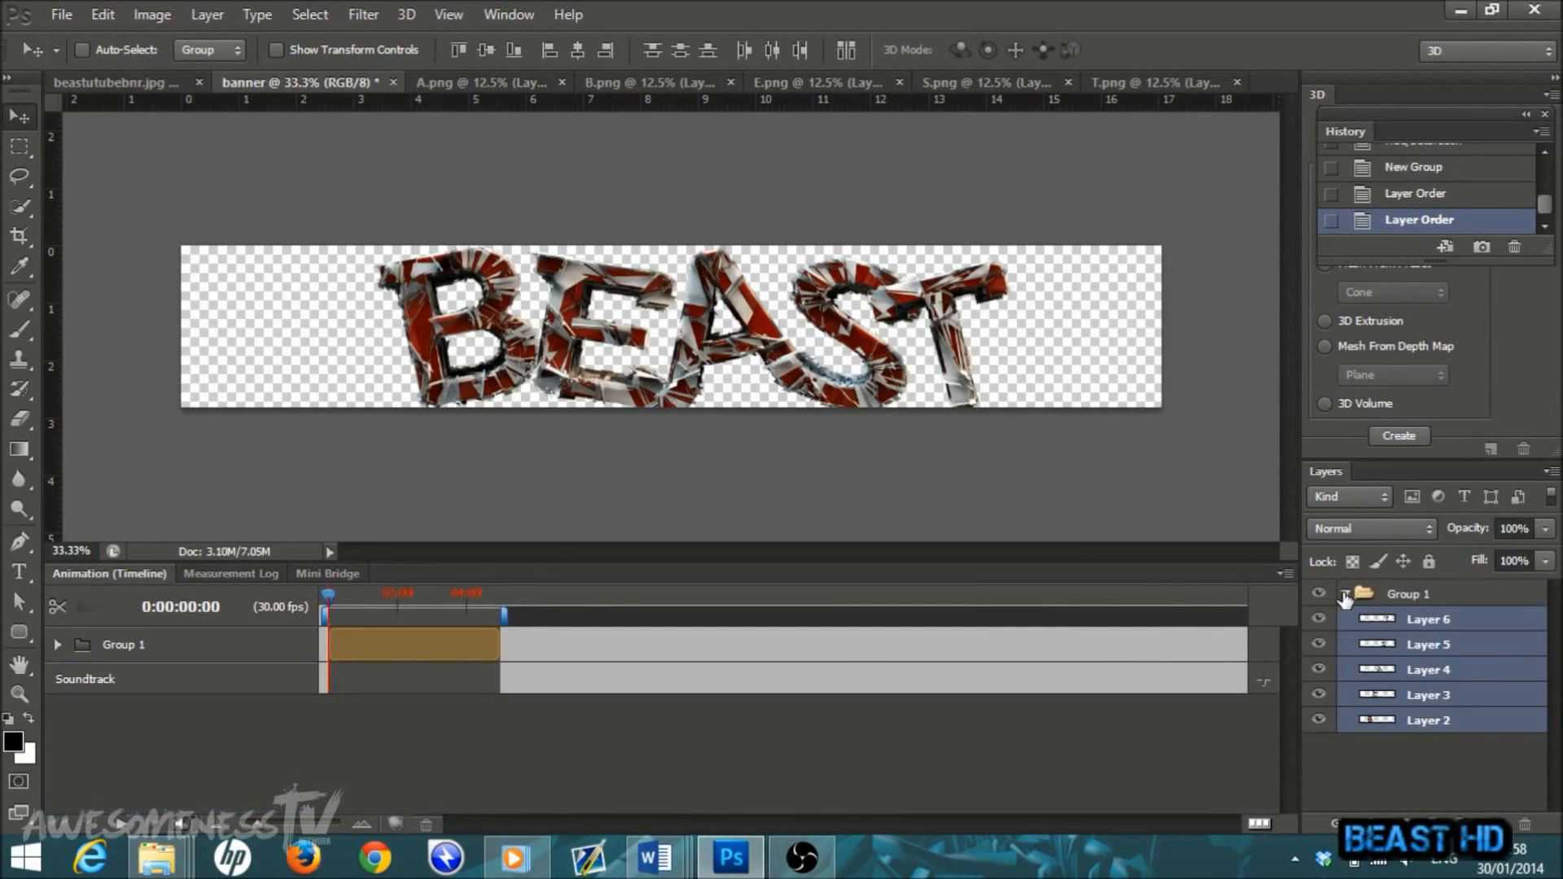
pyautogui.click(1345, 597)
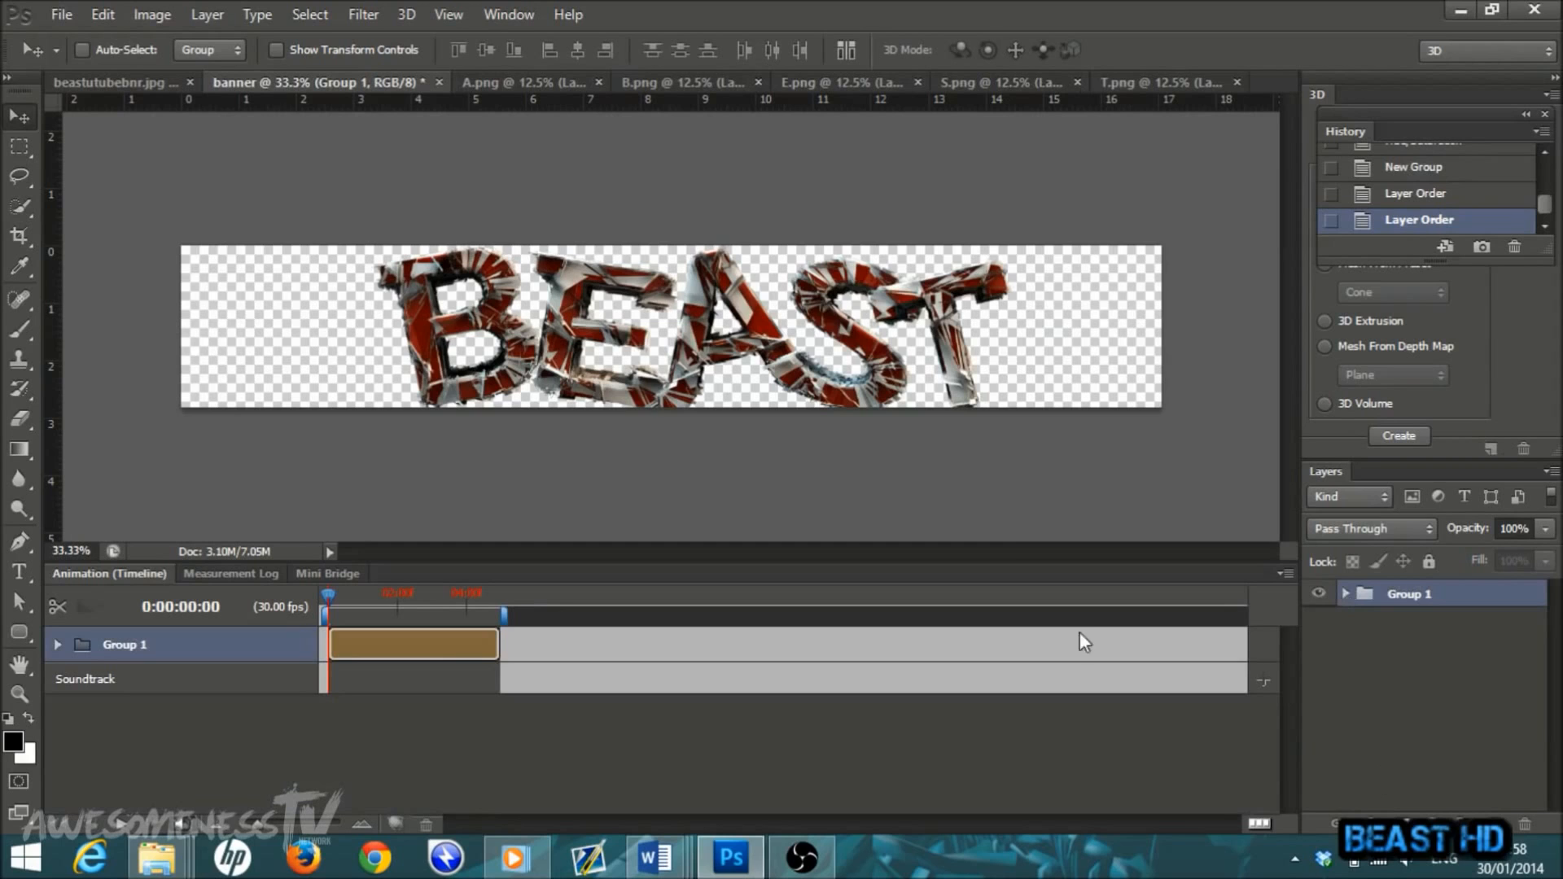
# Step: Open textureBG.jpg from the gfxPack folder
pyautogui.click(62, 17)
pyautogui.click(70, 56)
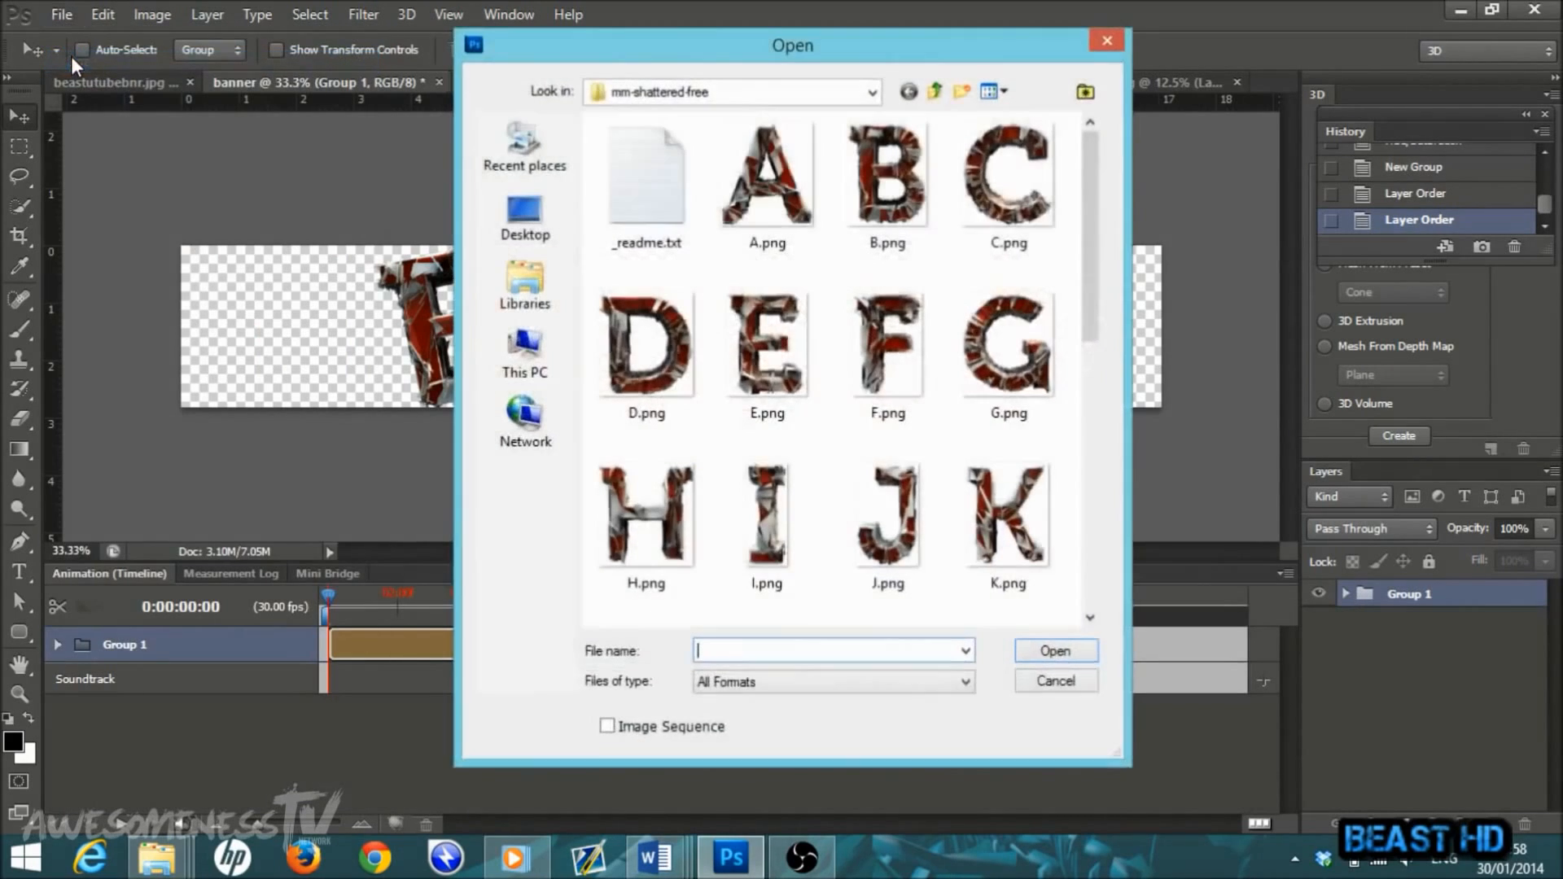
pyautogui.click(933, 93)
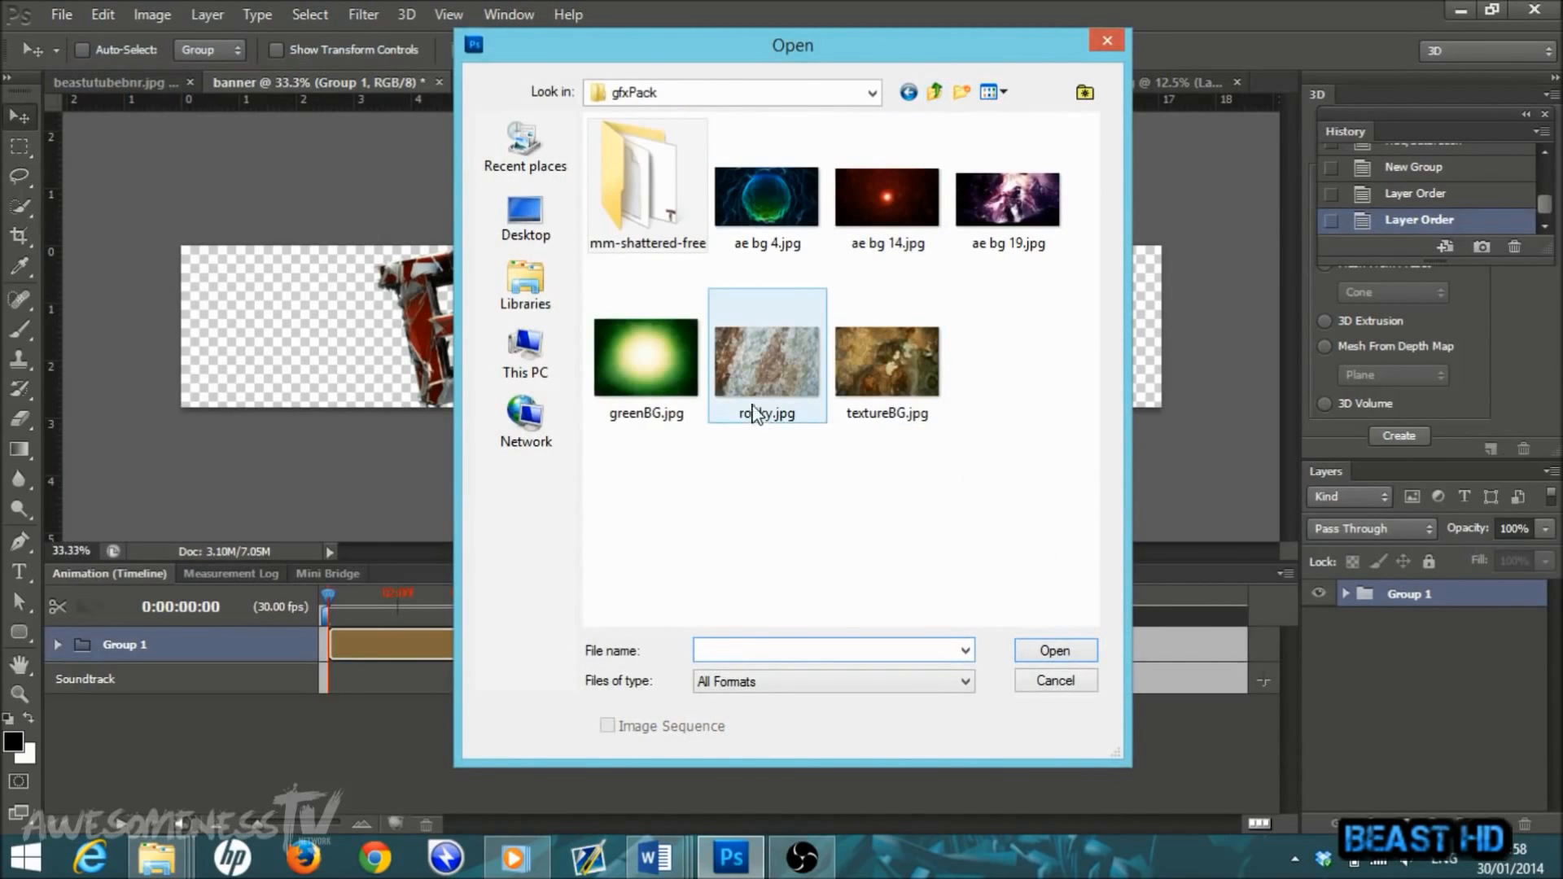
pyautogui.doubleClick(903, 374)
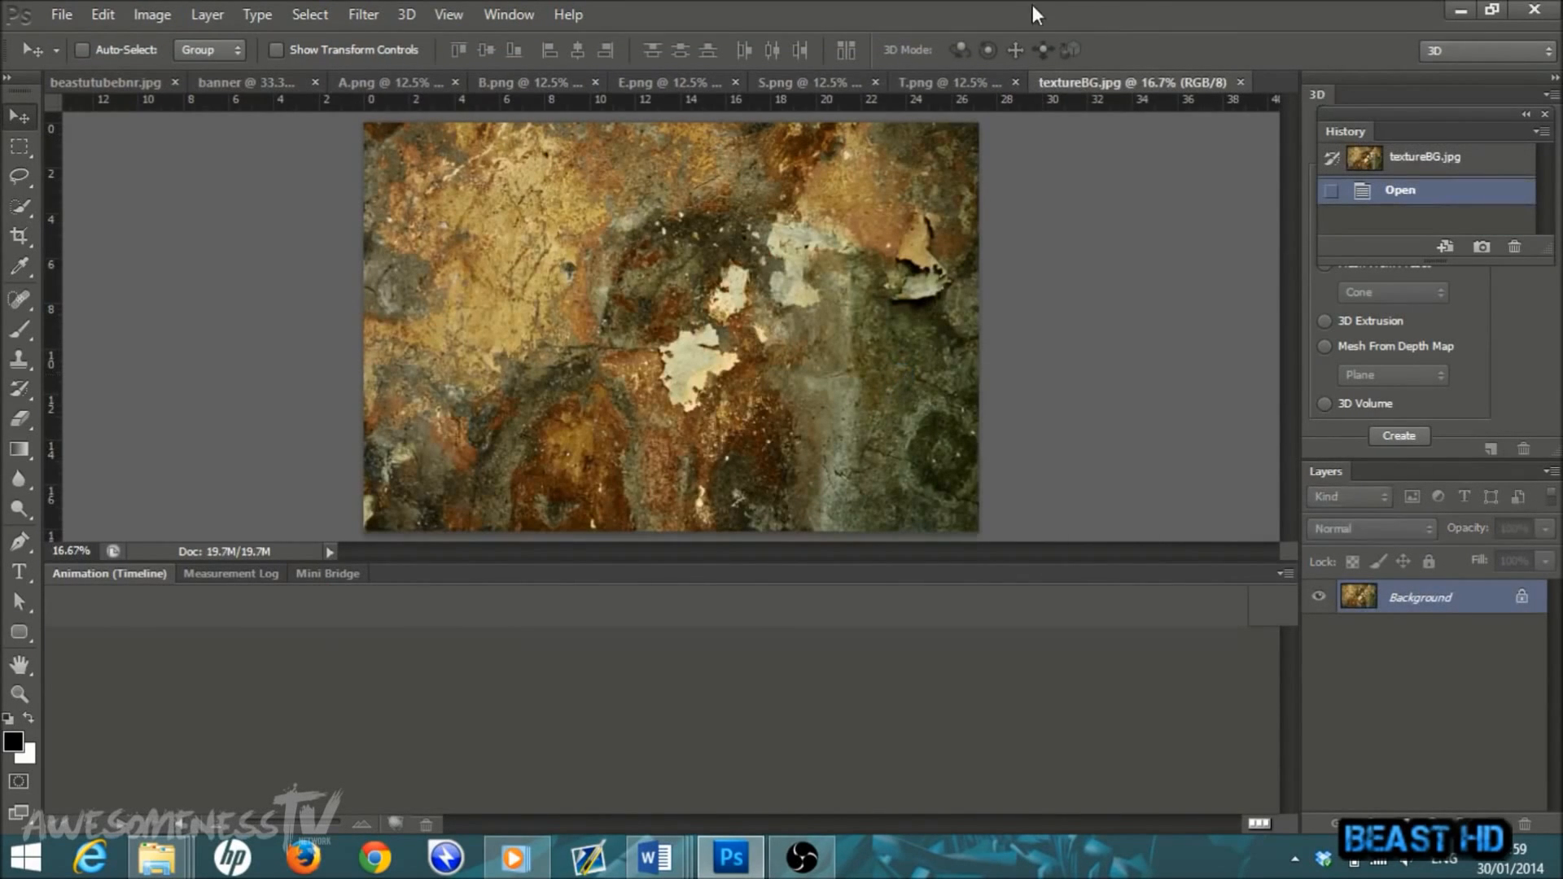
# Step: Close the T, S, E, B and A letter images without saving their changes
pyautogui.click(1016, 82)
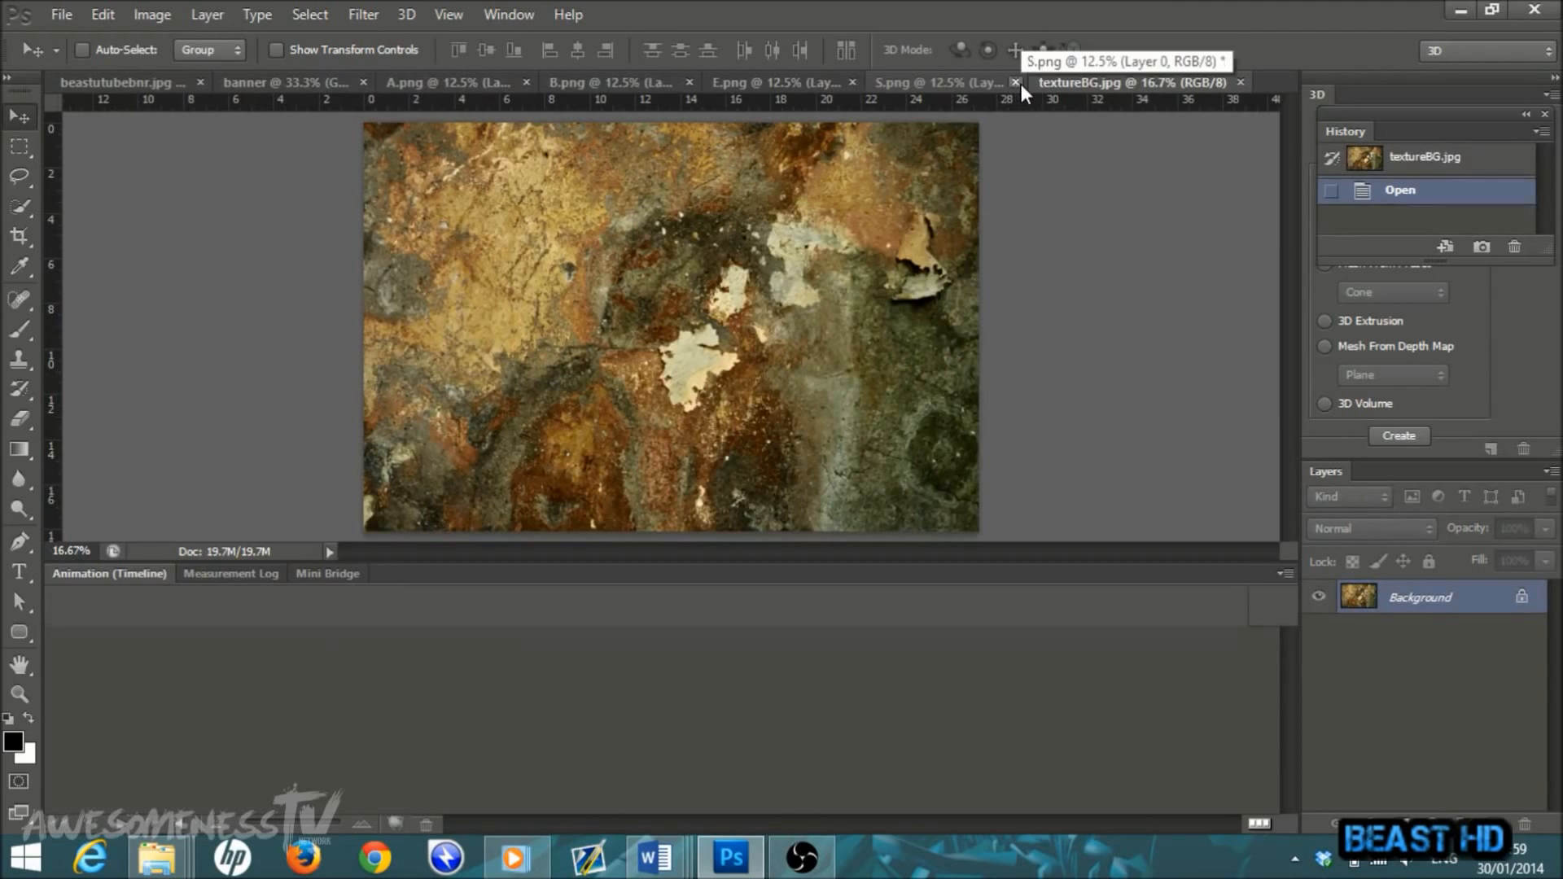
pyautogui.click(1015, 83)
pyautogui.hotkey('ctrl', 'w')
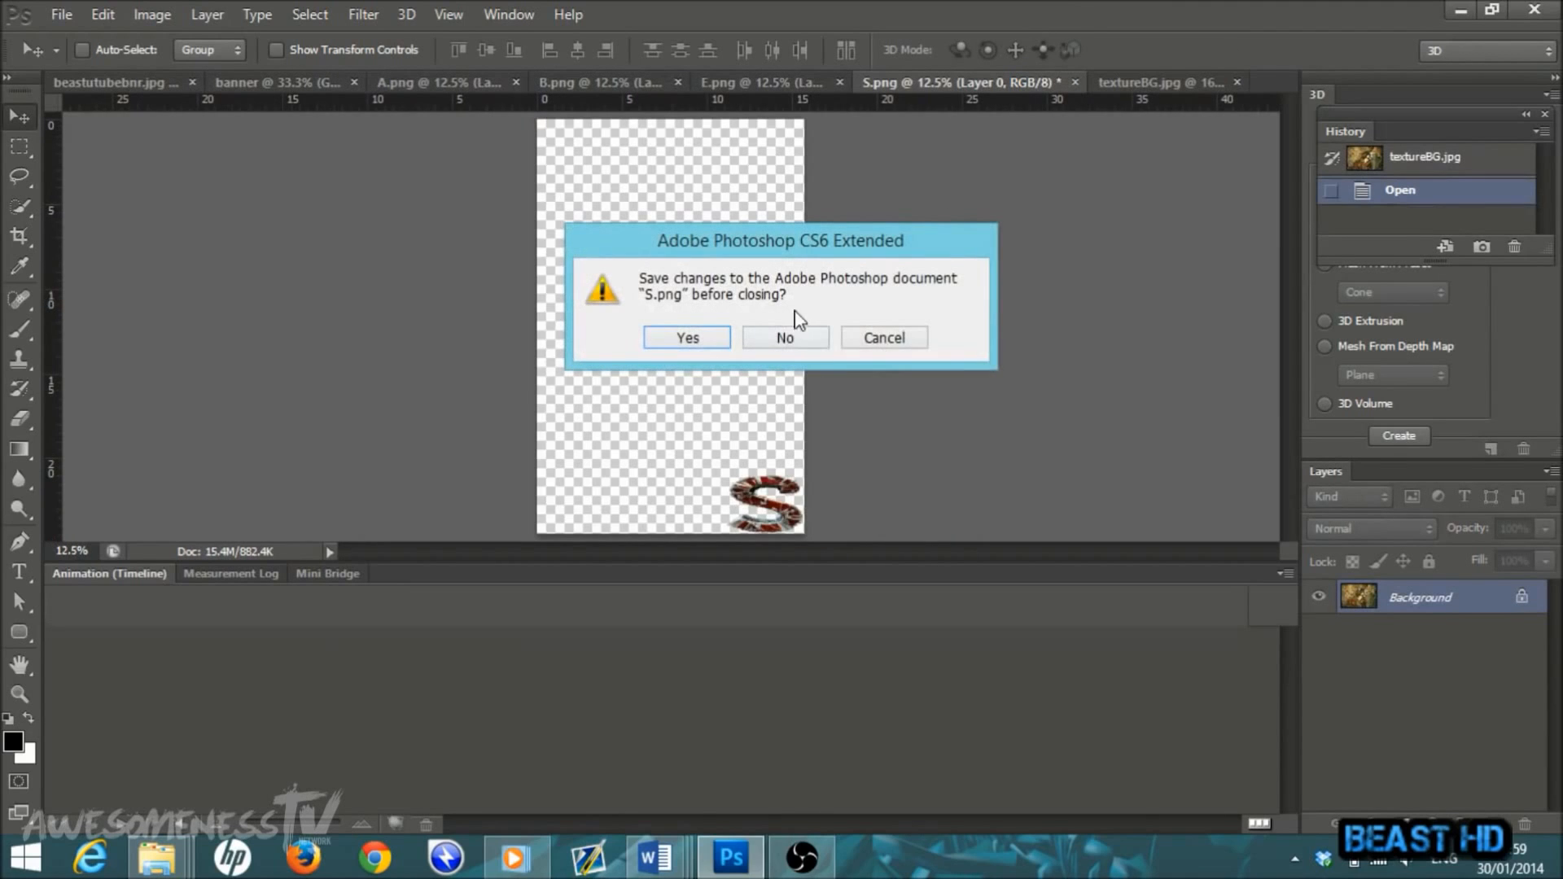
pyautogui.click(785, 338)
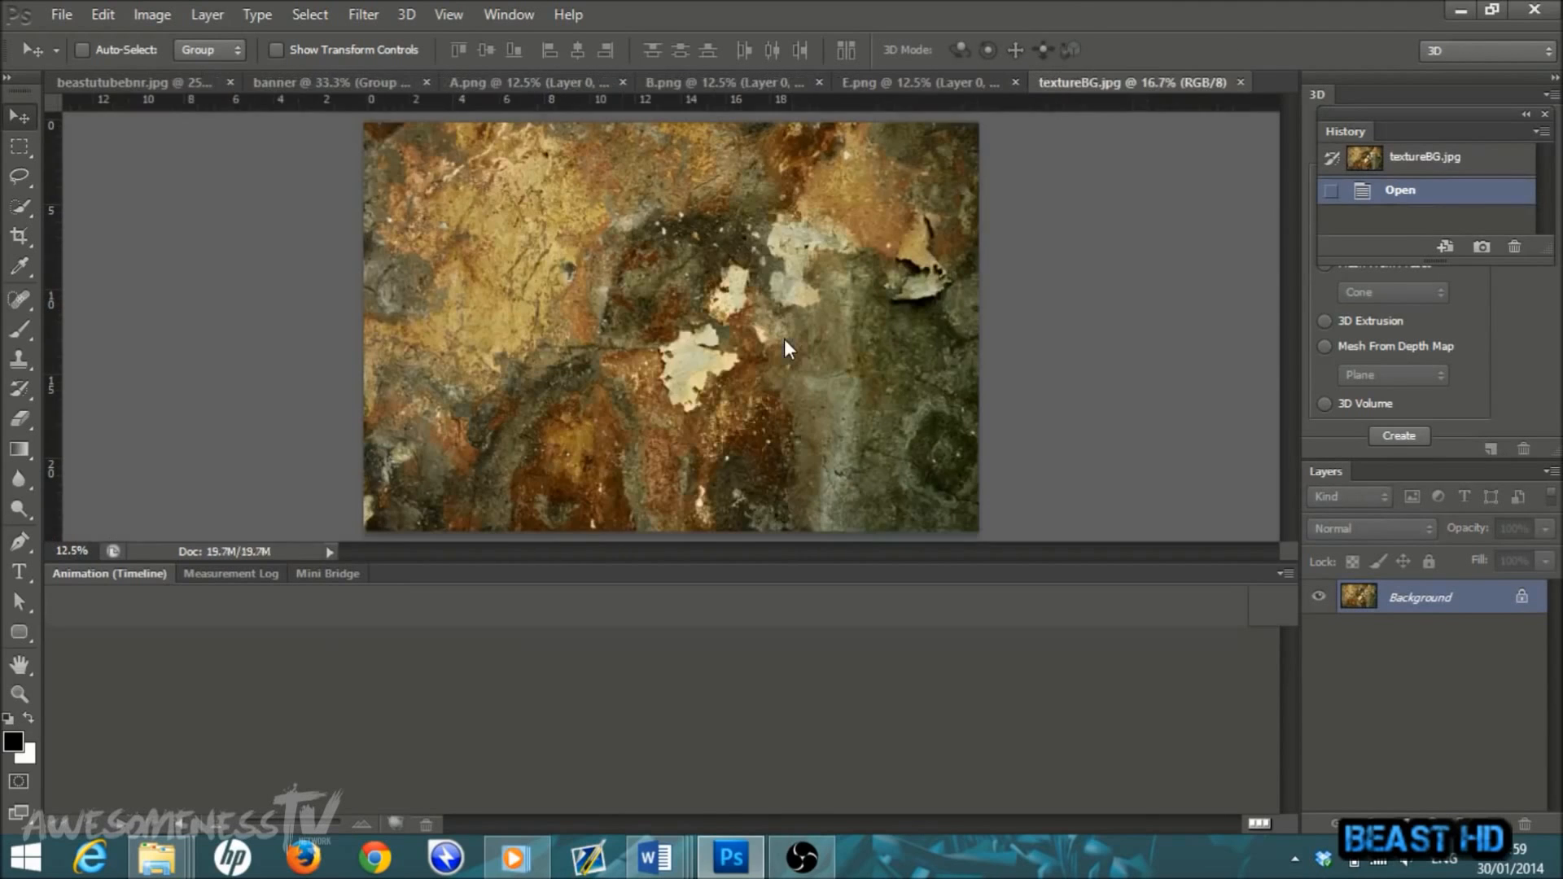
pyautogui.click(1014, 82)
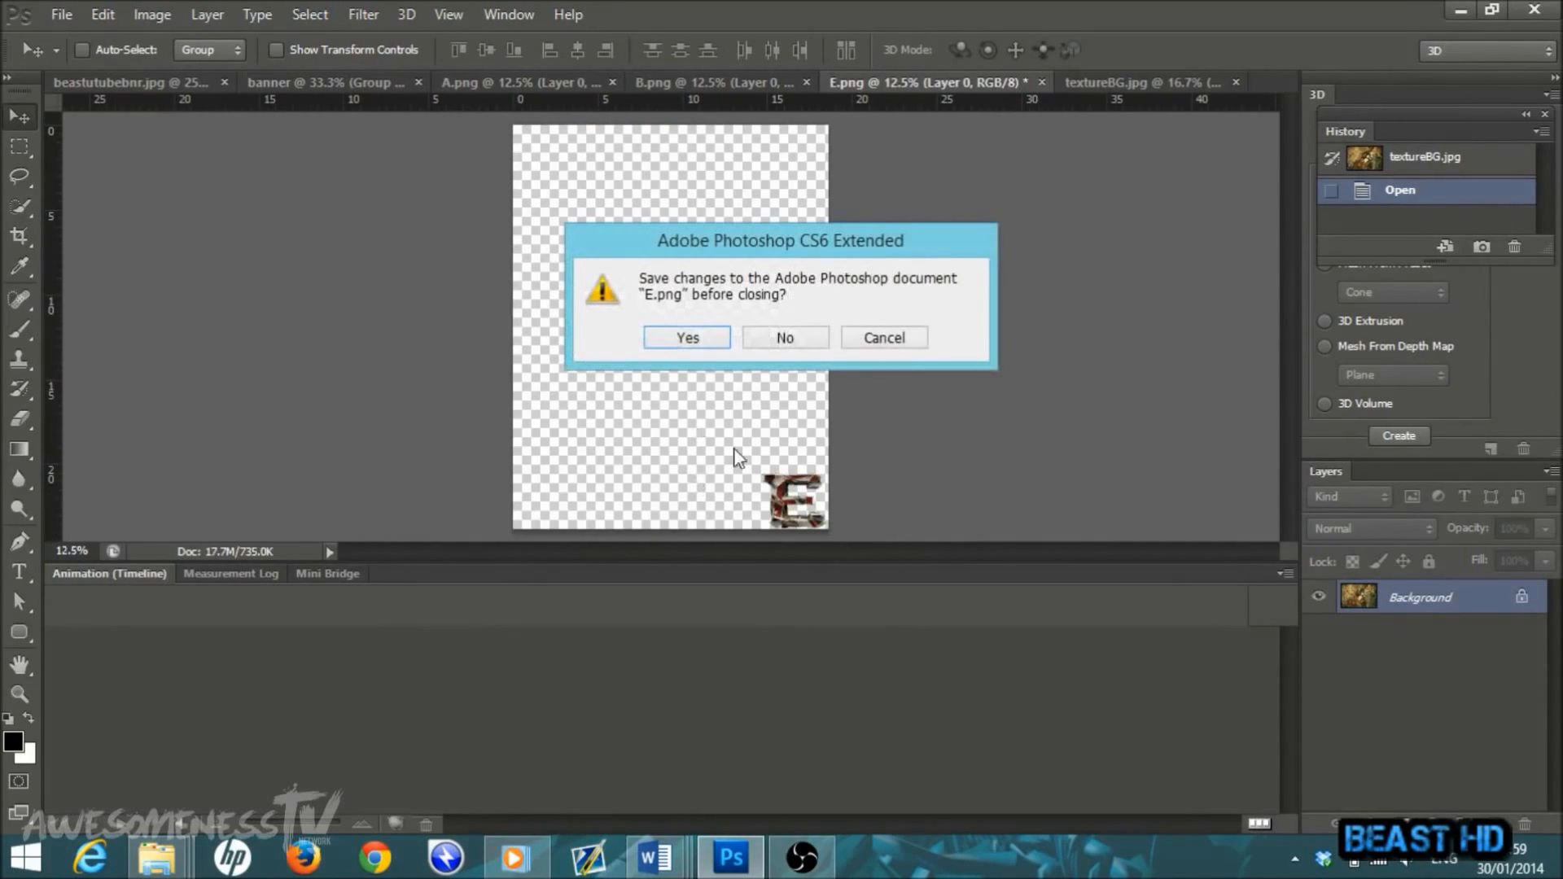
pyautogui.click(793, 338)
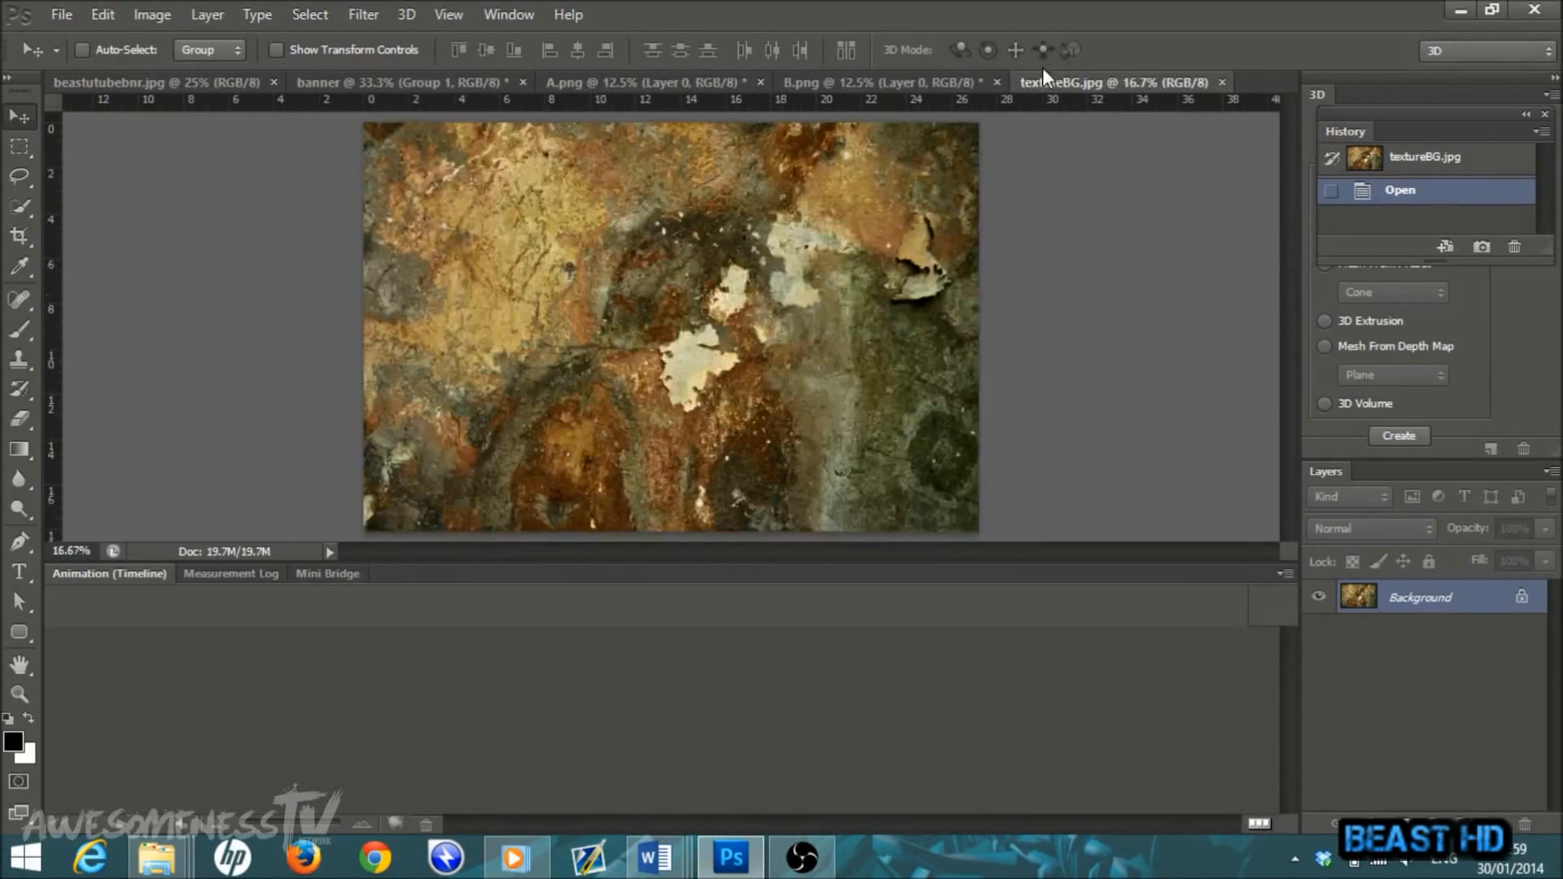
pyautogui.click(995, 81)
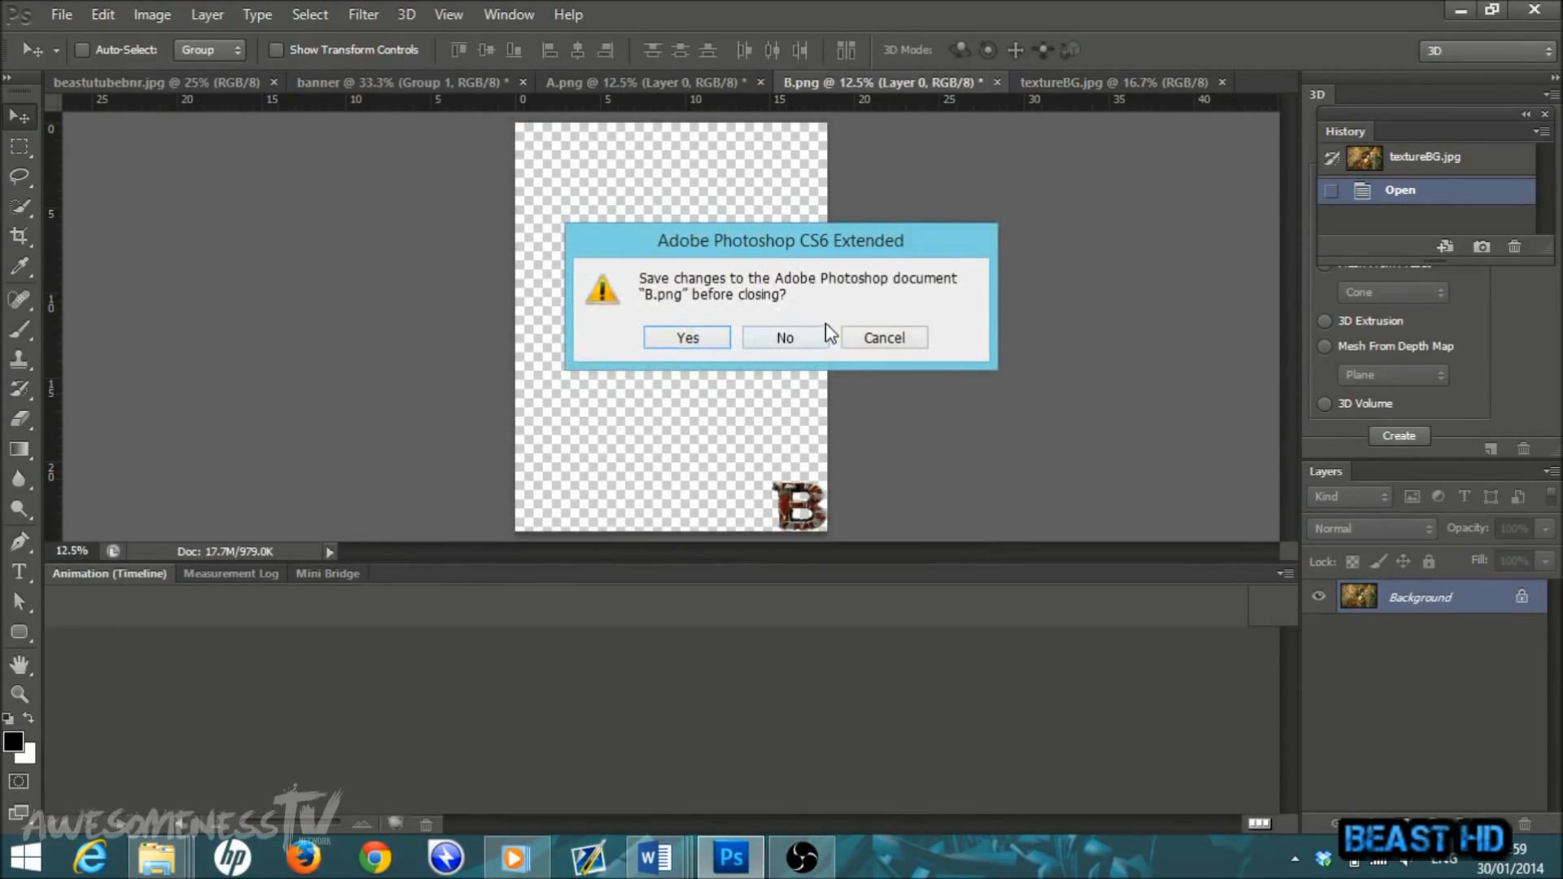
pyautogui.click(808, 334)
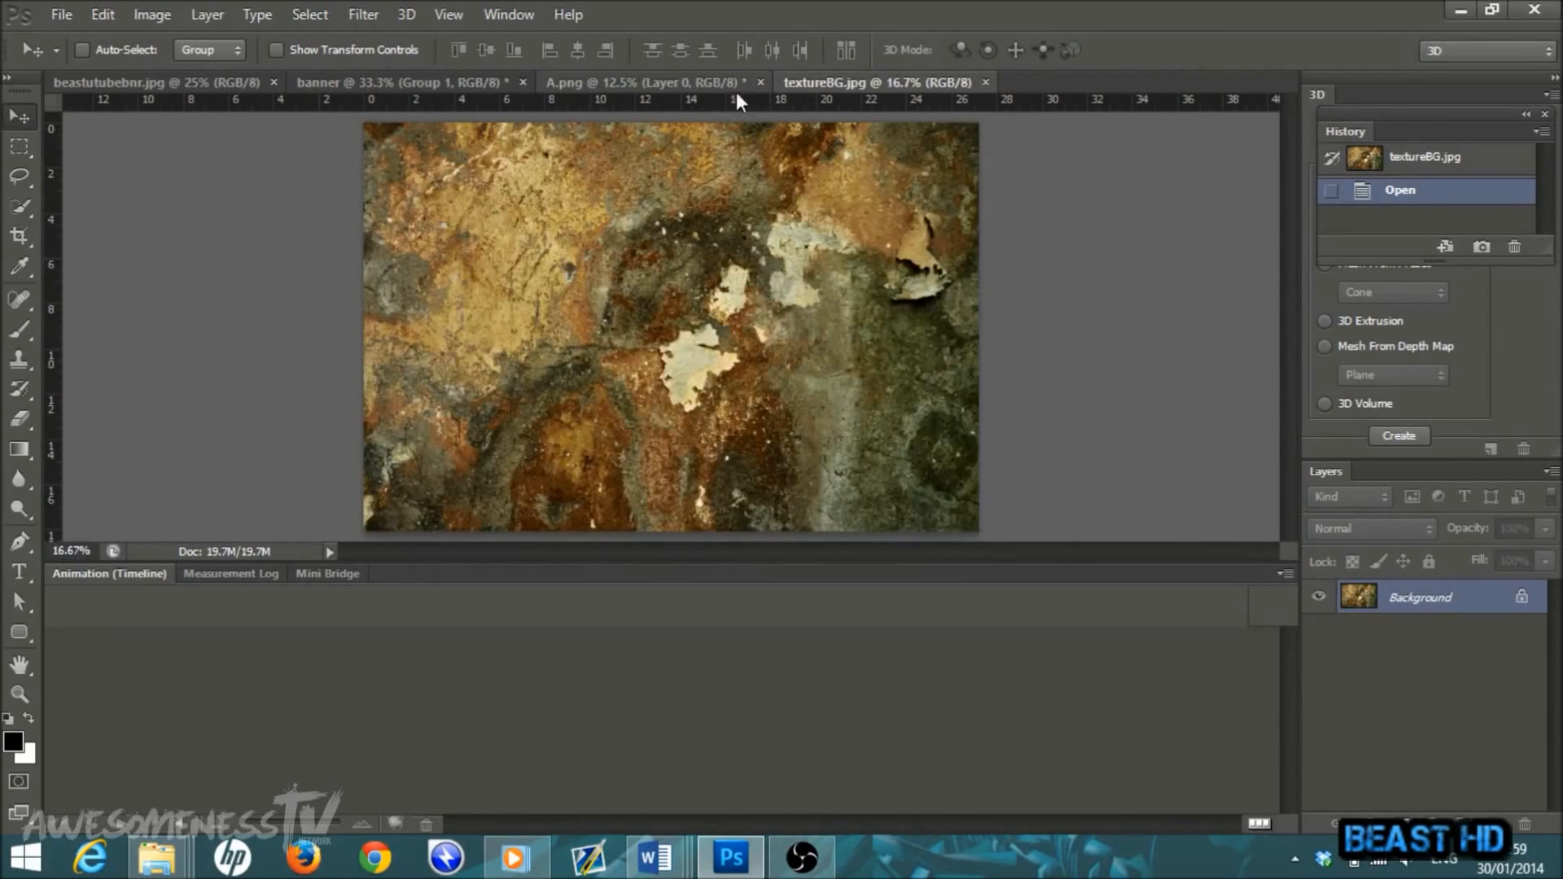
pyautogui.click(759, 83)
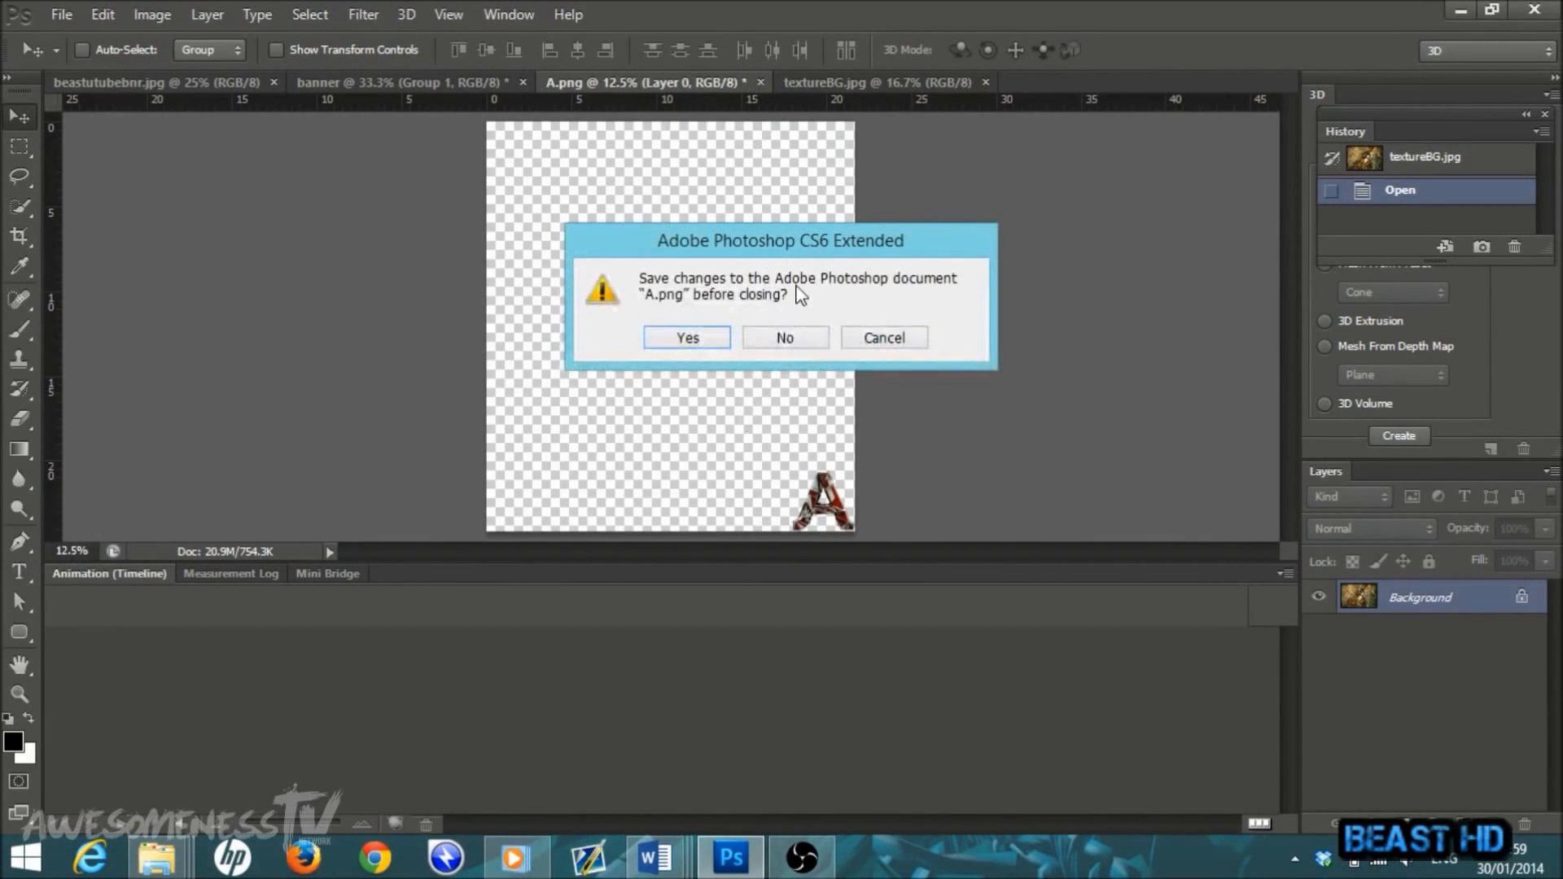
pyautogui.click(787, 339)
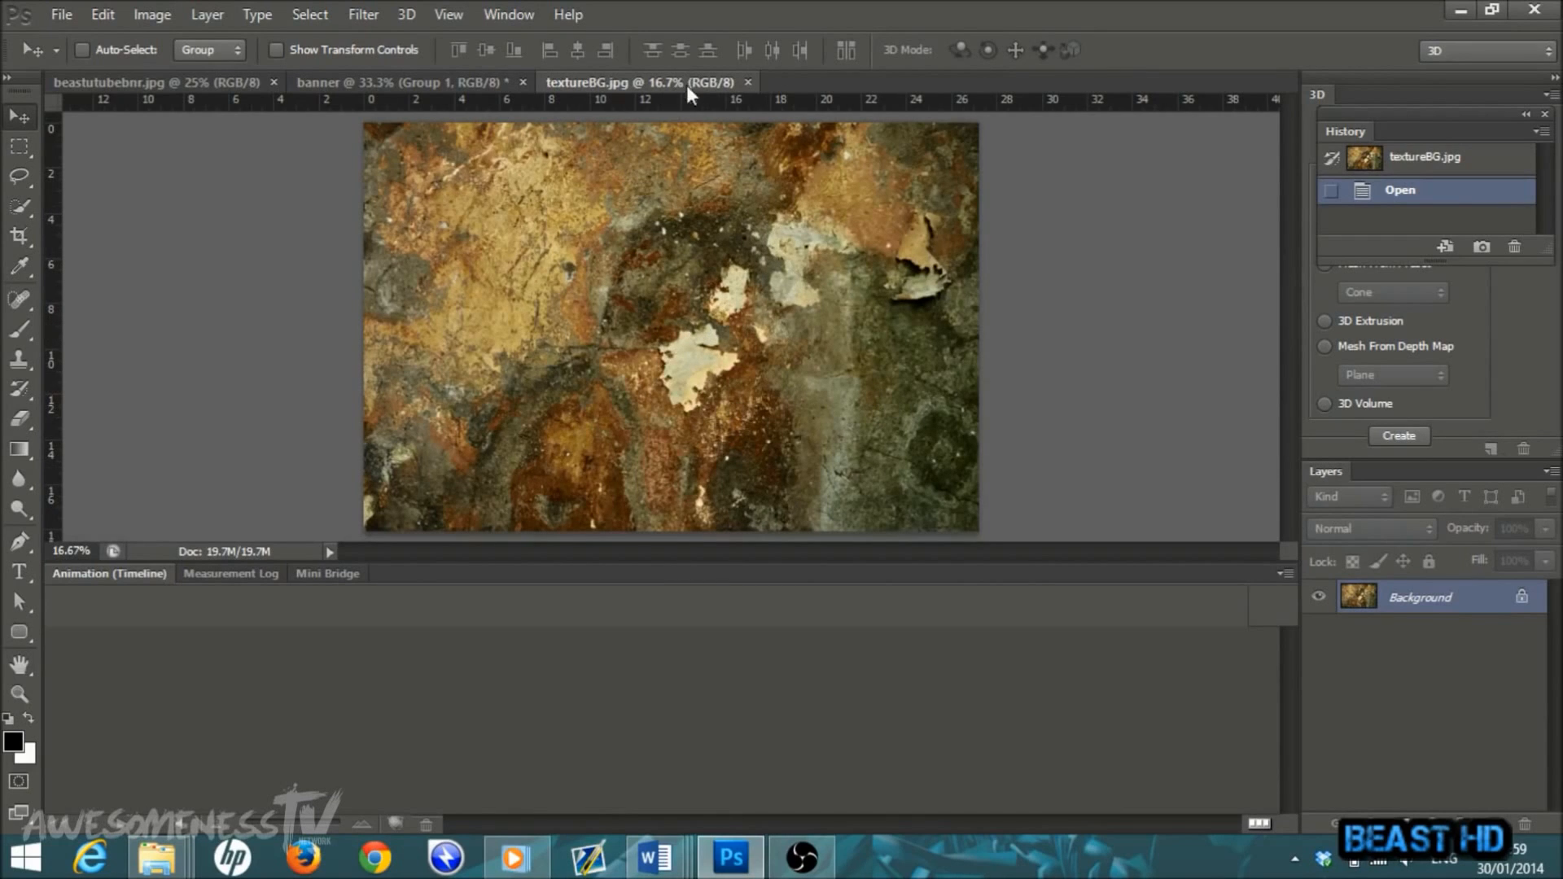
# Step: Duplicate the locked Background layer of textureBG.jpg and place the copy in the banner document, covering the whole canvas
pyautogui.moveTo(780, 355); pyautogui.dragTo(658, 332)
pyautogui.click(781, 340)
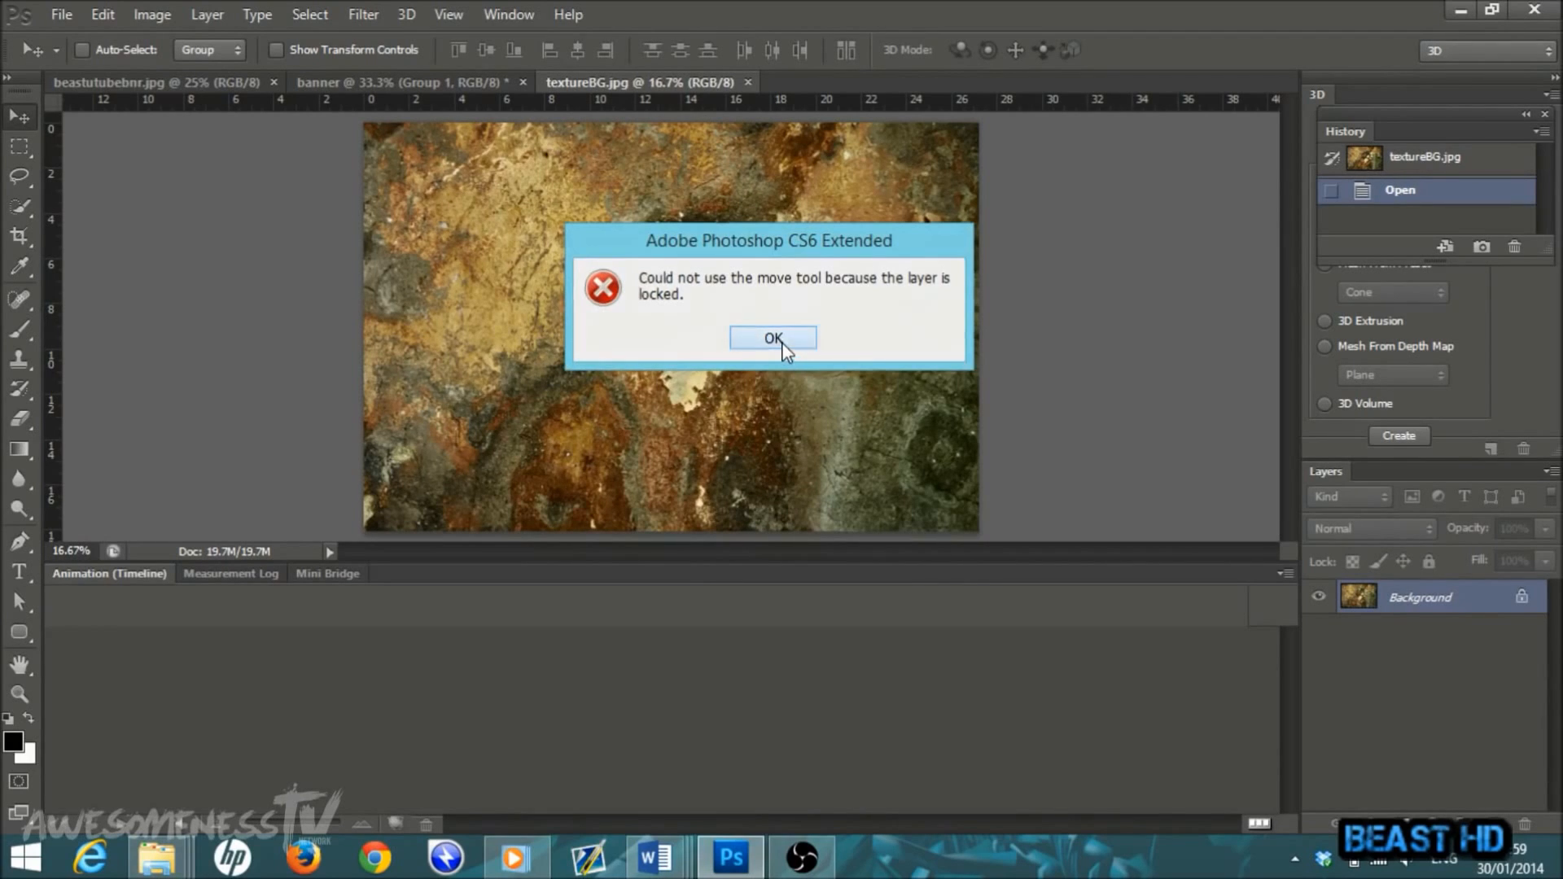
pyautogui.rightClick(1418, 607)
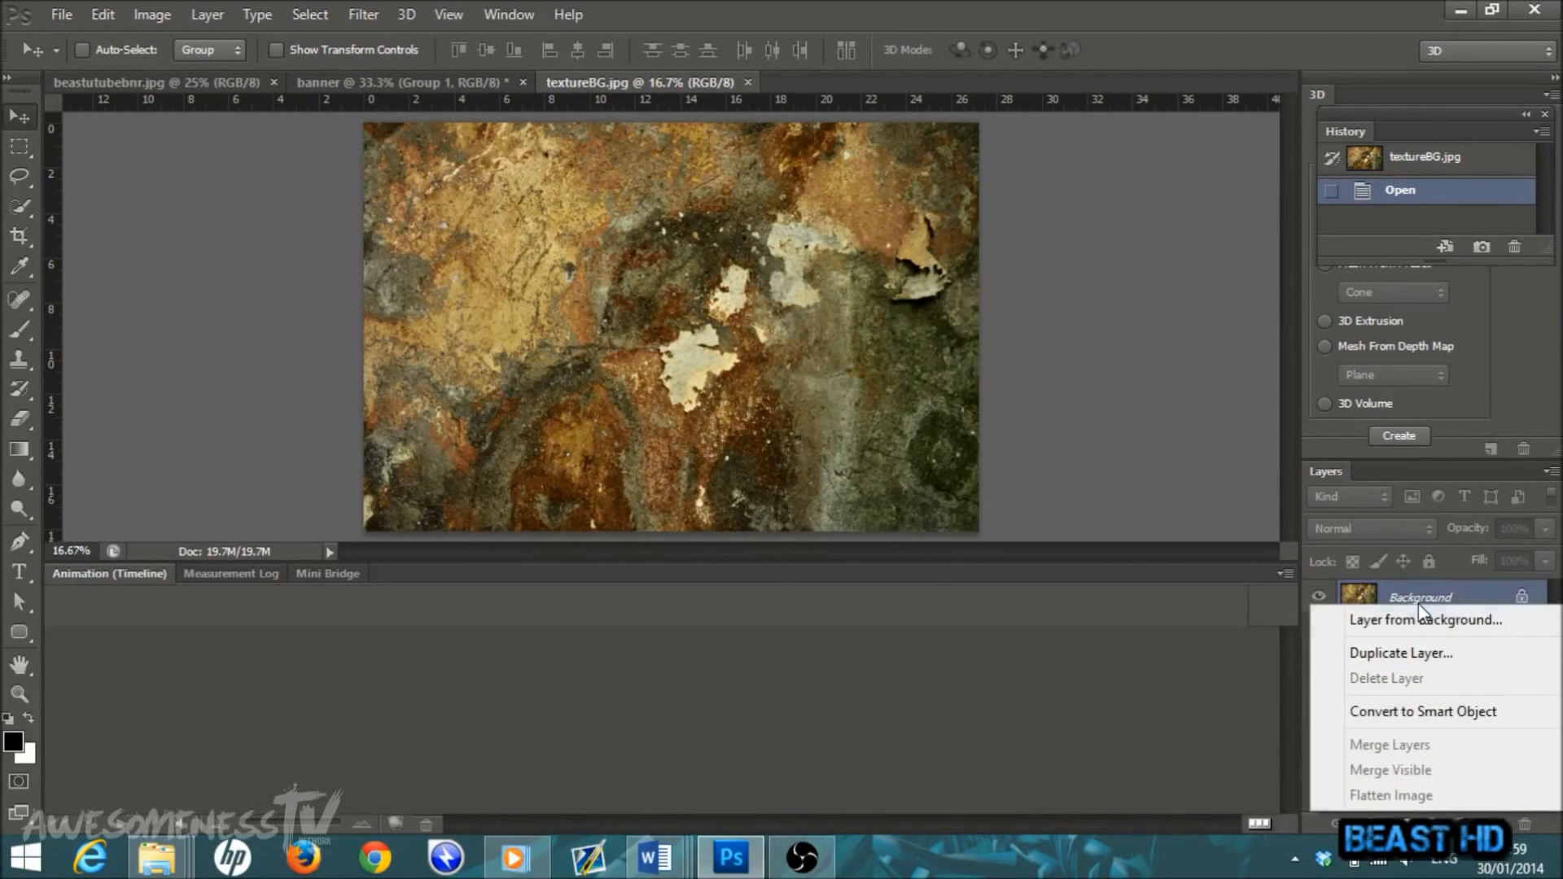
pyautogui.click(1402, 654)
pyautogui.click(985, 257)
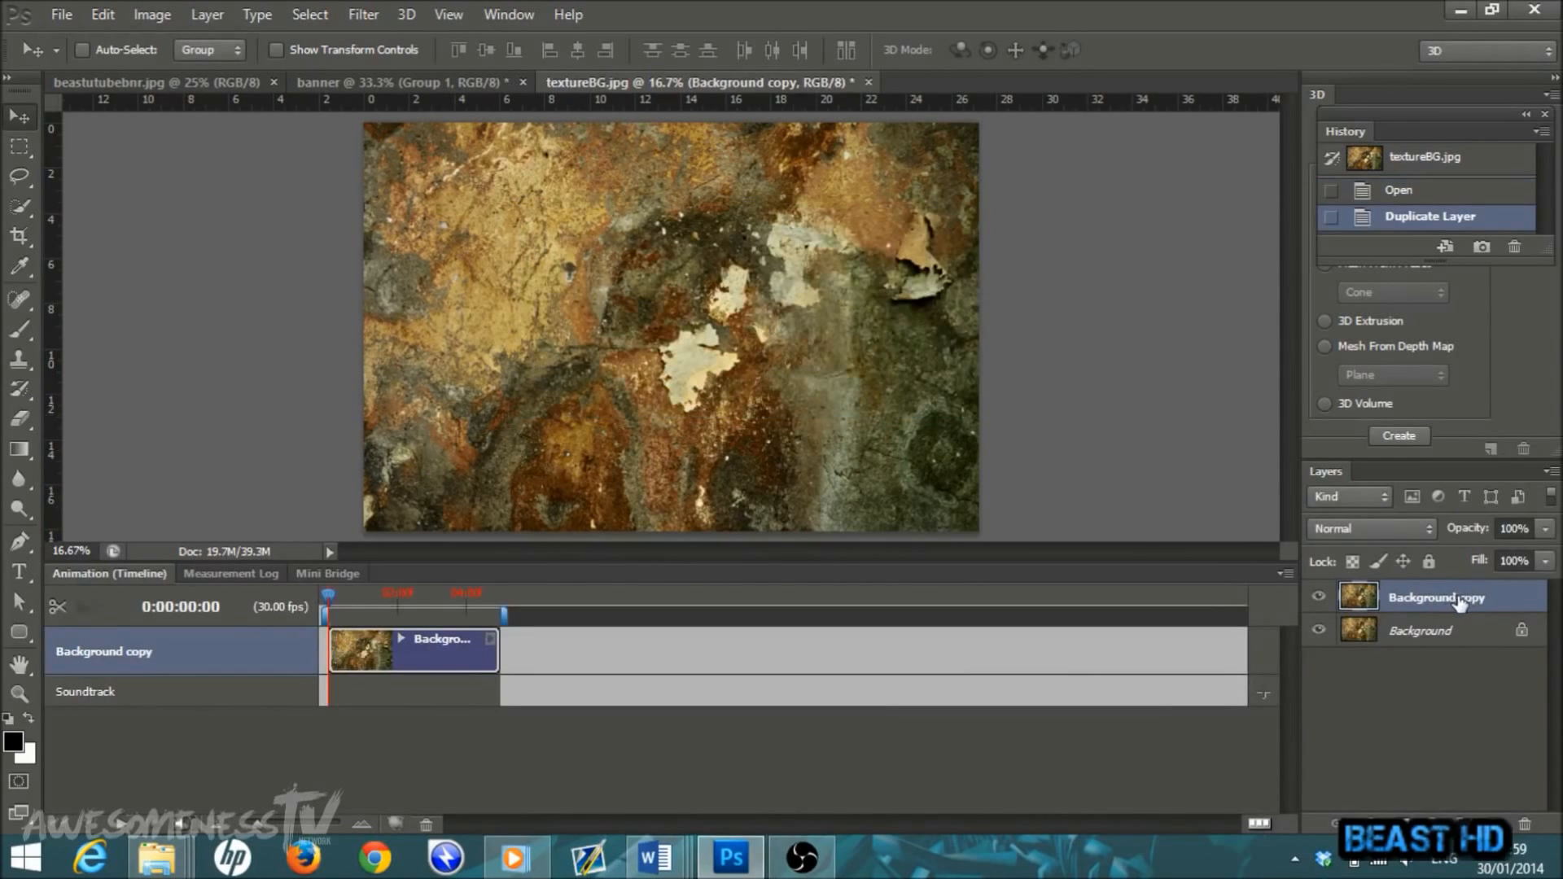
pyautogui.moveTo(698, 389); pyautogui.dragTo(887, 342)
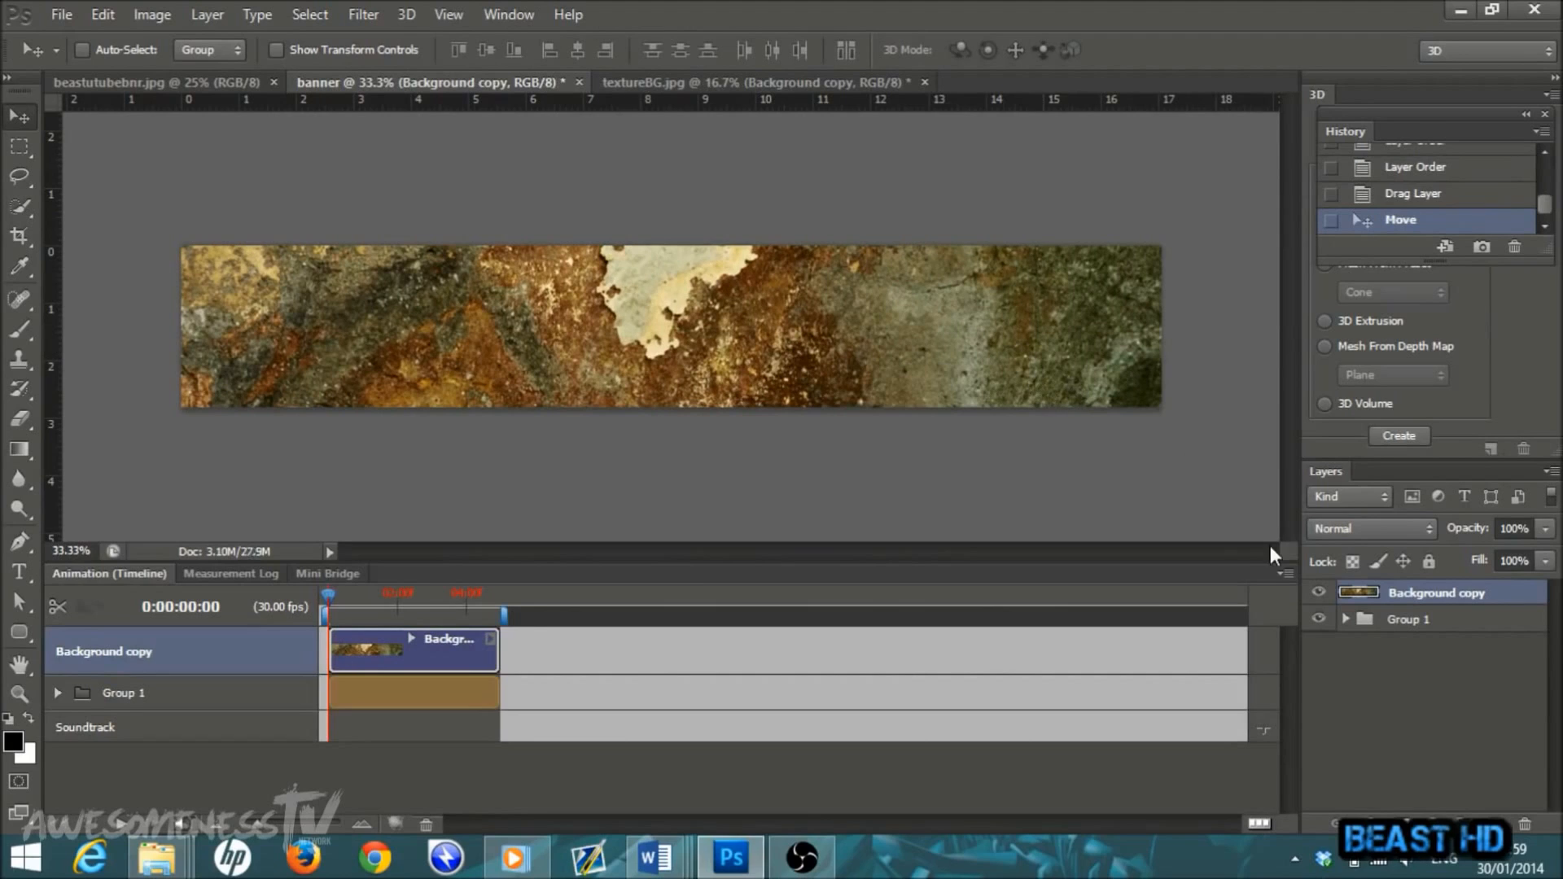
# Step: Clip the texture layer to Group 1 with a clipping mask and set its blend mode to Overlay
pyautogui.moveTo(1416, 602); pyautogui.dragTo(1415, 598)
pyautogui.keyDown('alt'); pyautogui.click(1416, 600); pyautogui.keyUp('alt')
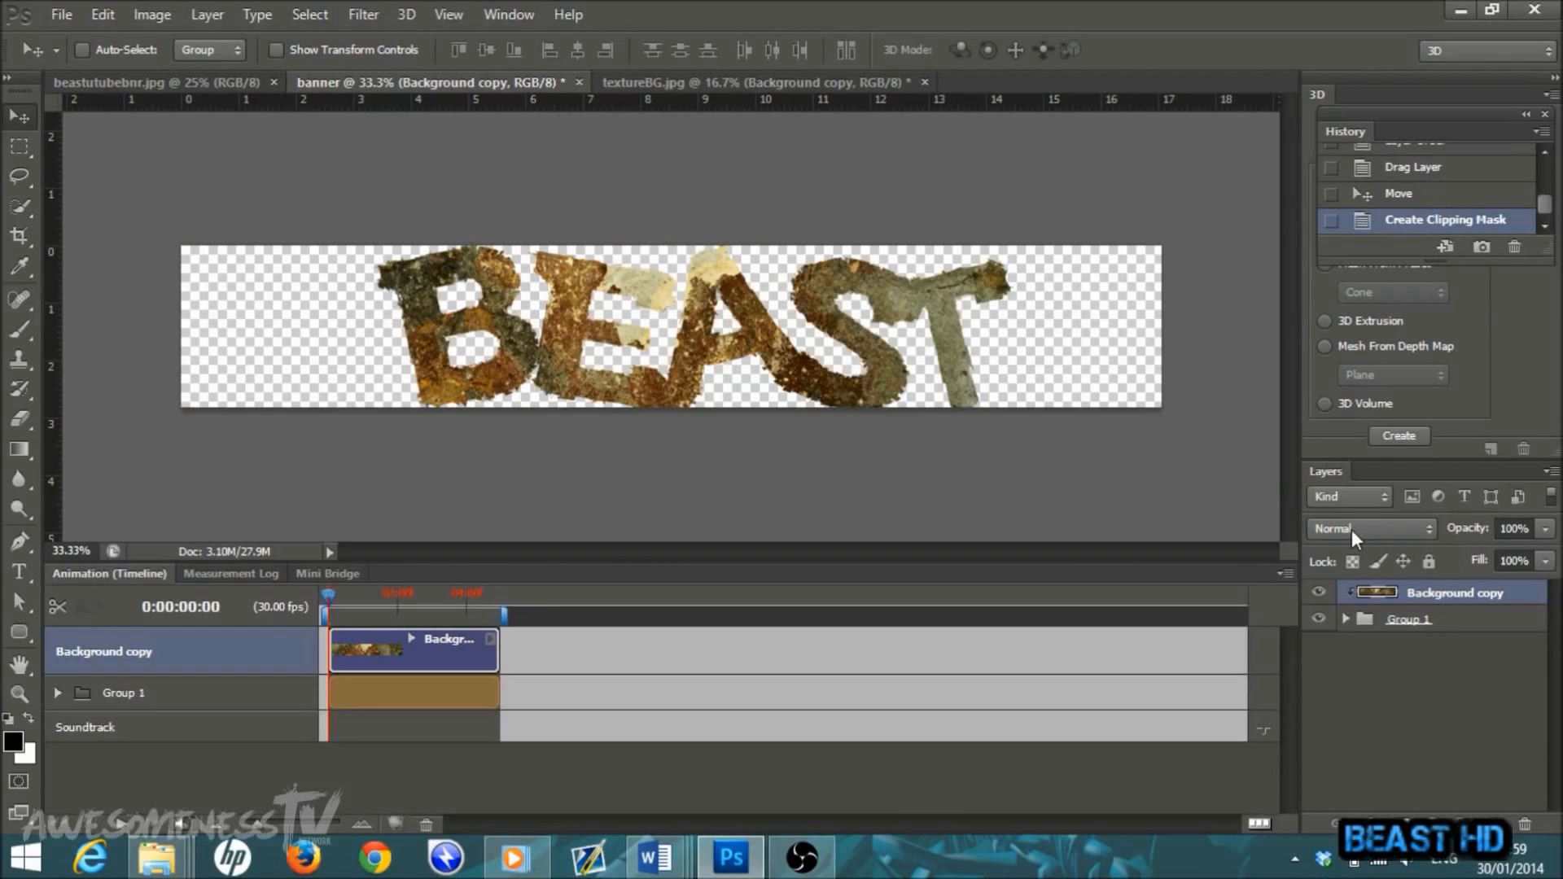
pyautogui.click(1426, 529)
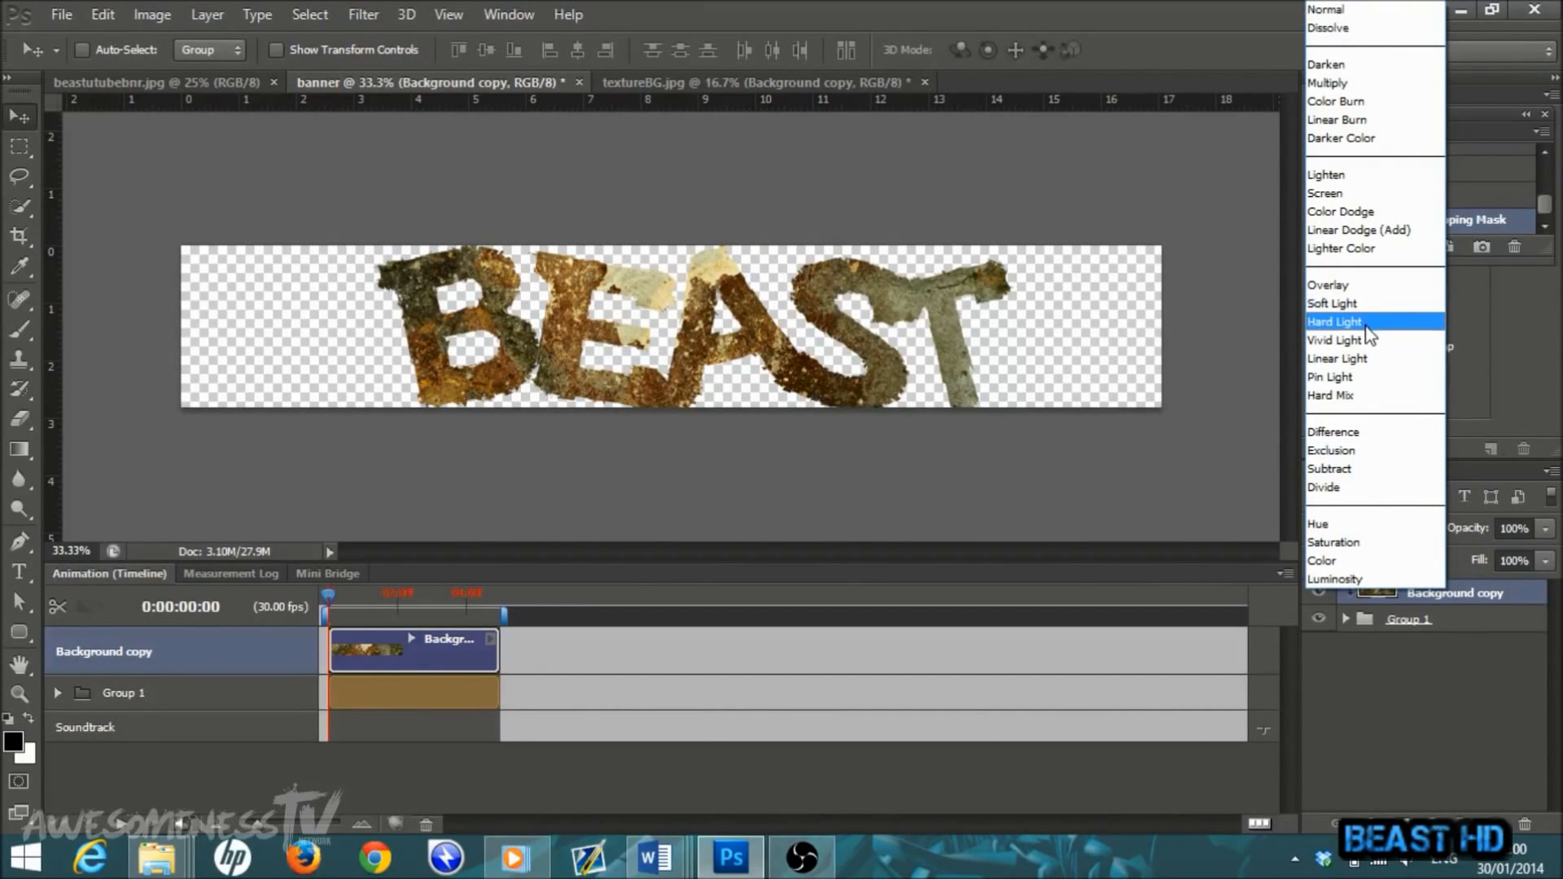
pyautogui.click(1345, 291)
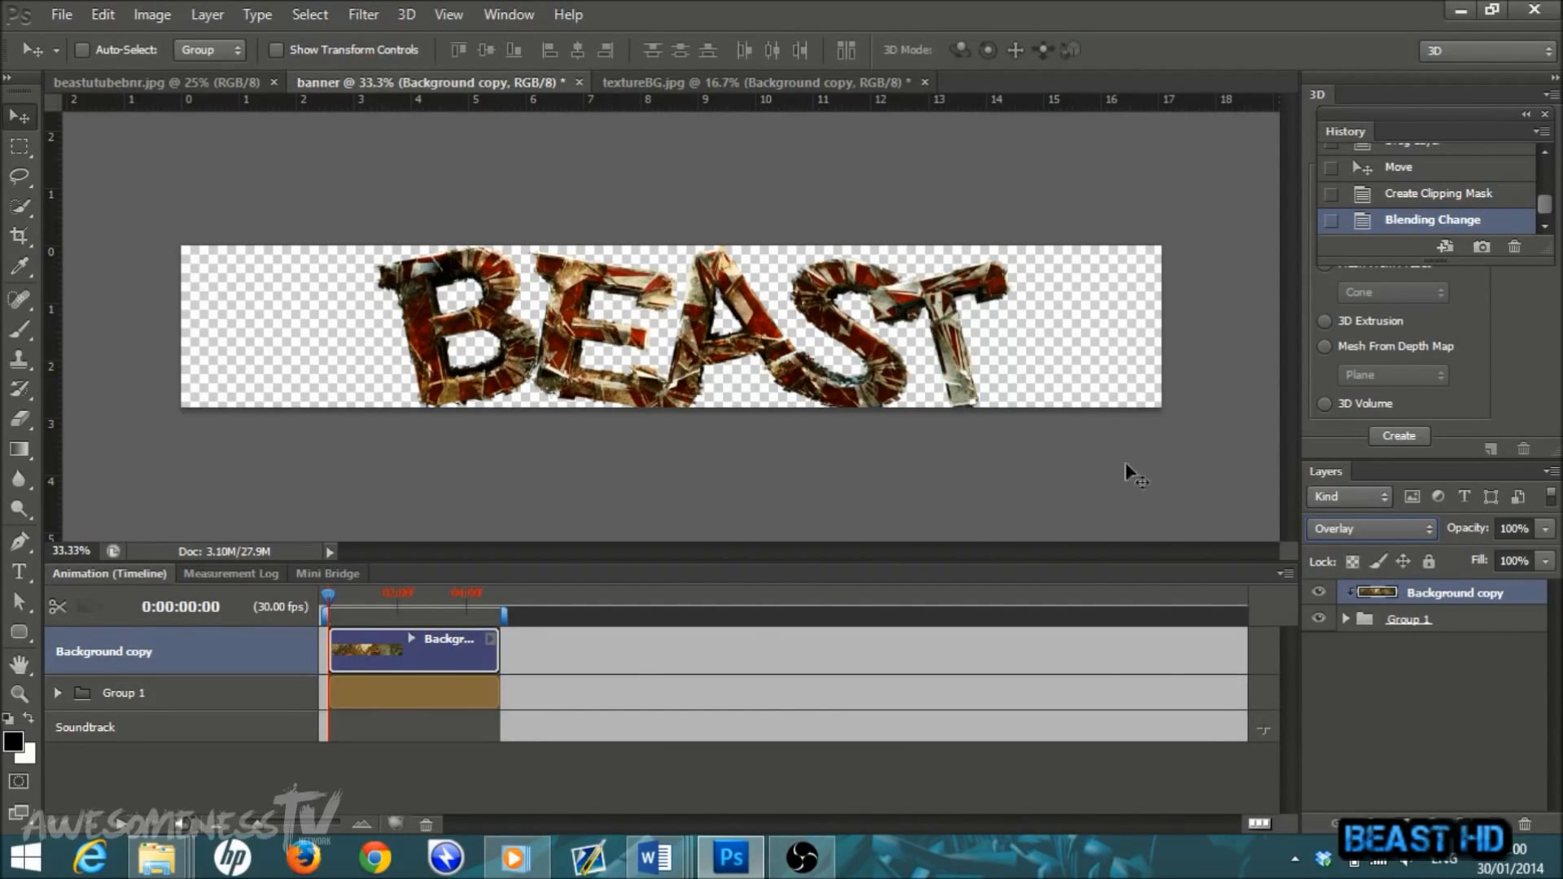
# Step: Open ae bg 19.jpg from the gfxPack folder
pyautogui.click(70, 19)
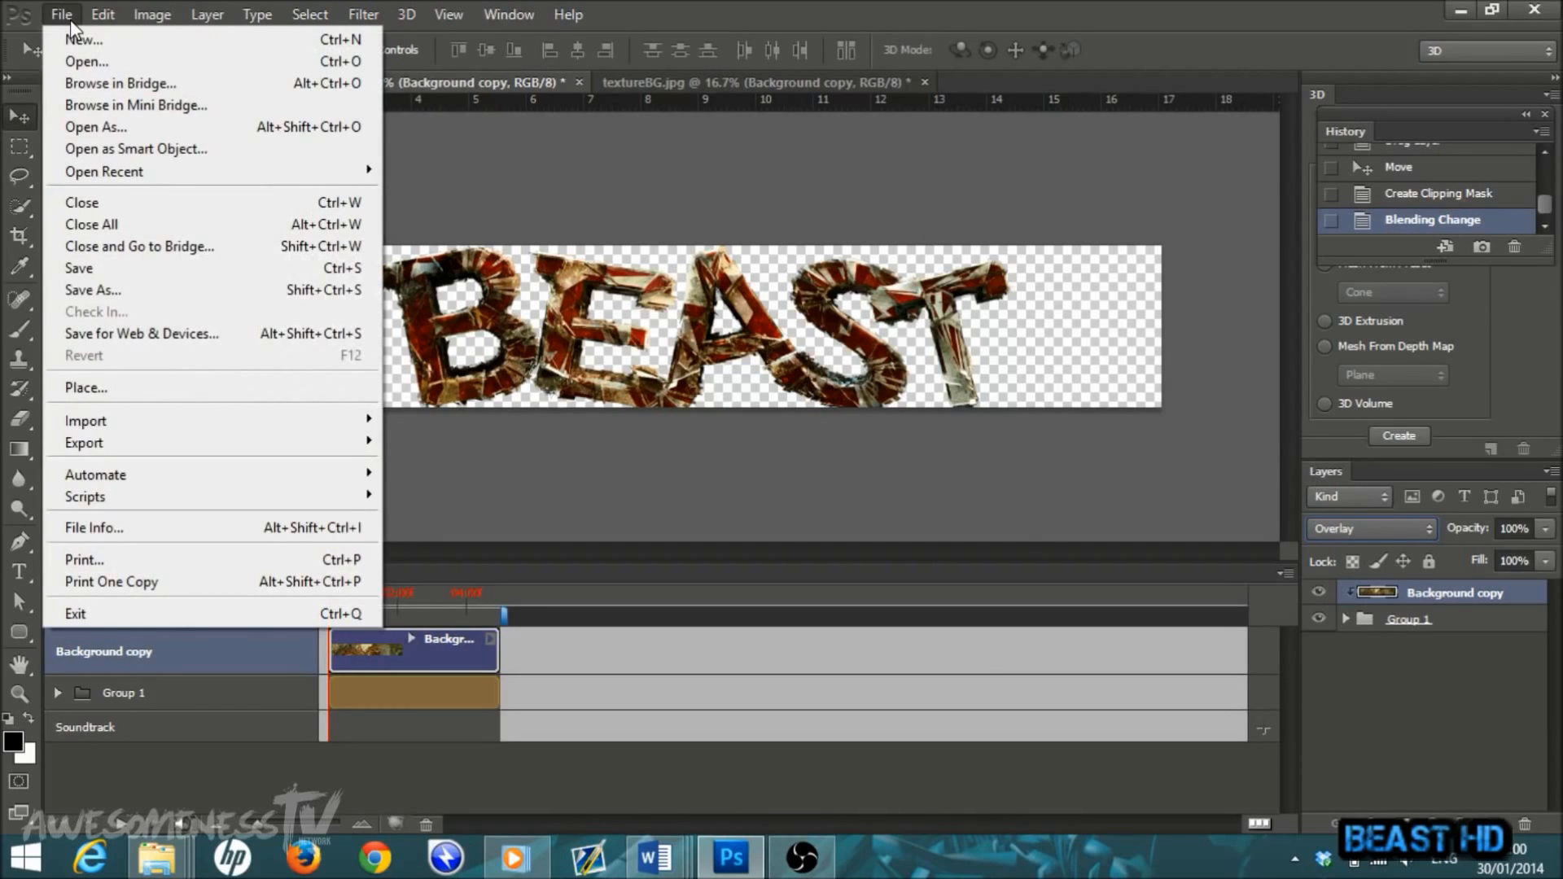
pyautogui.click(88, 61)
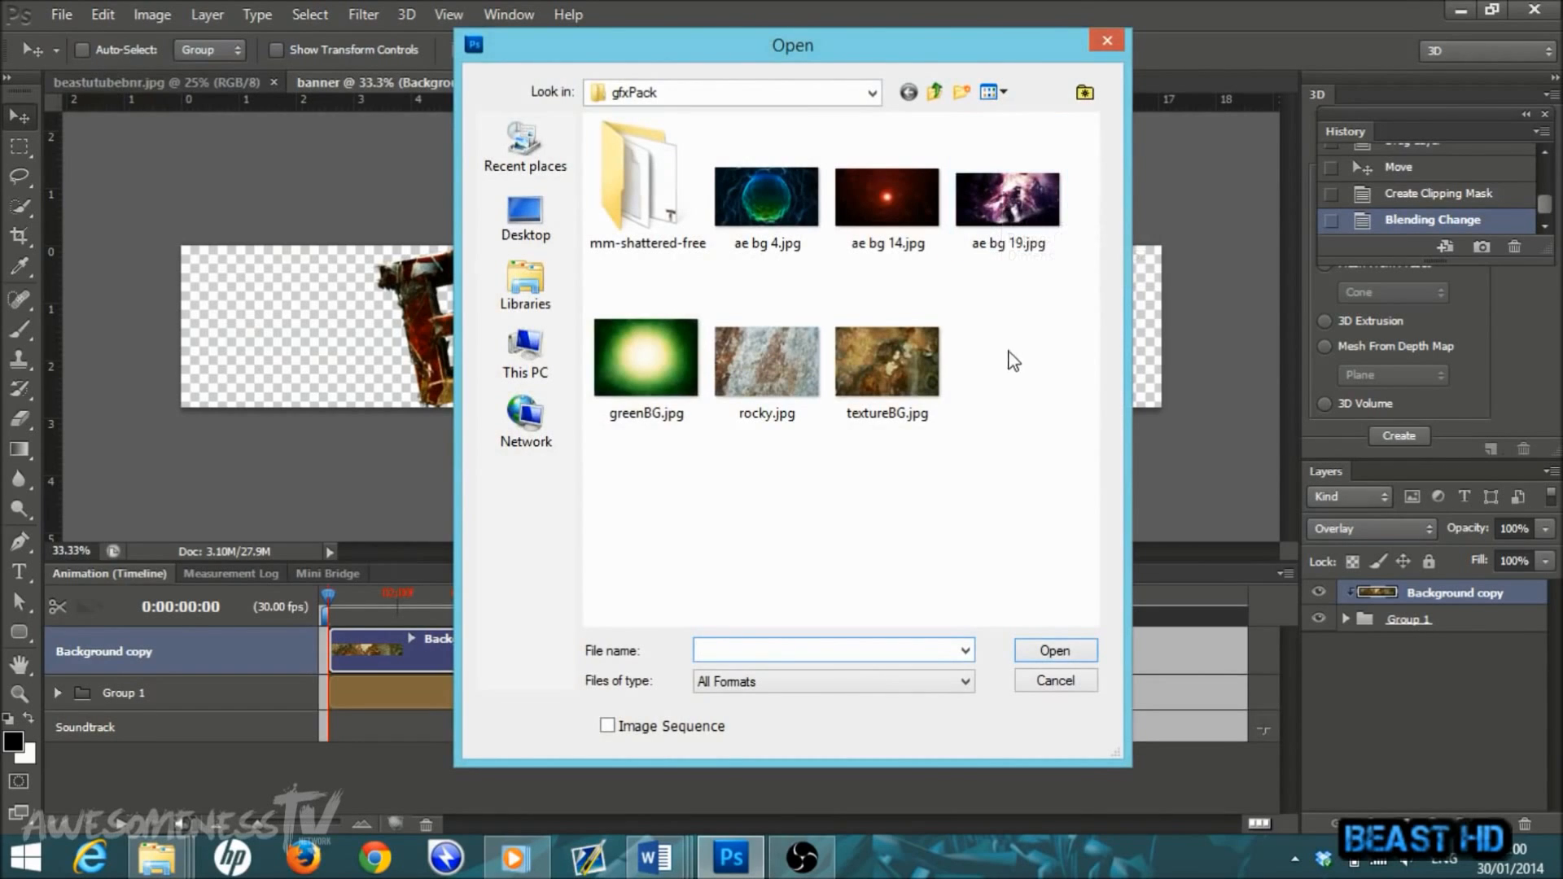
pyautogui.doubleClick(1019, 228)
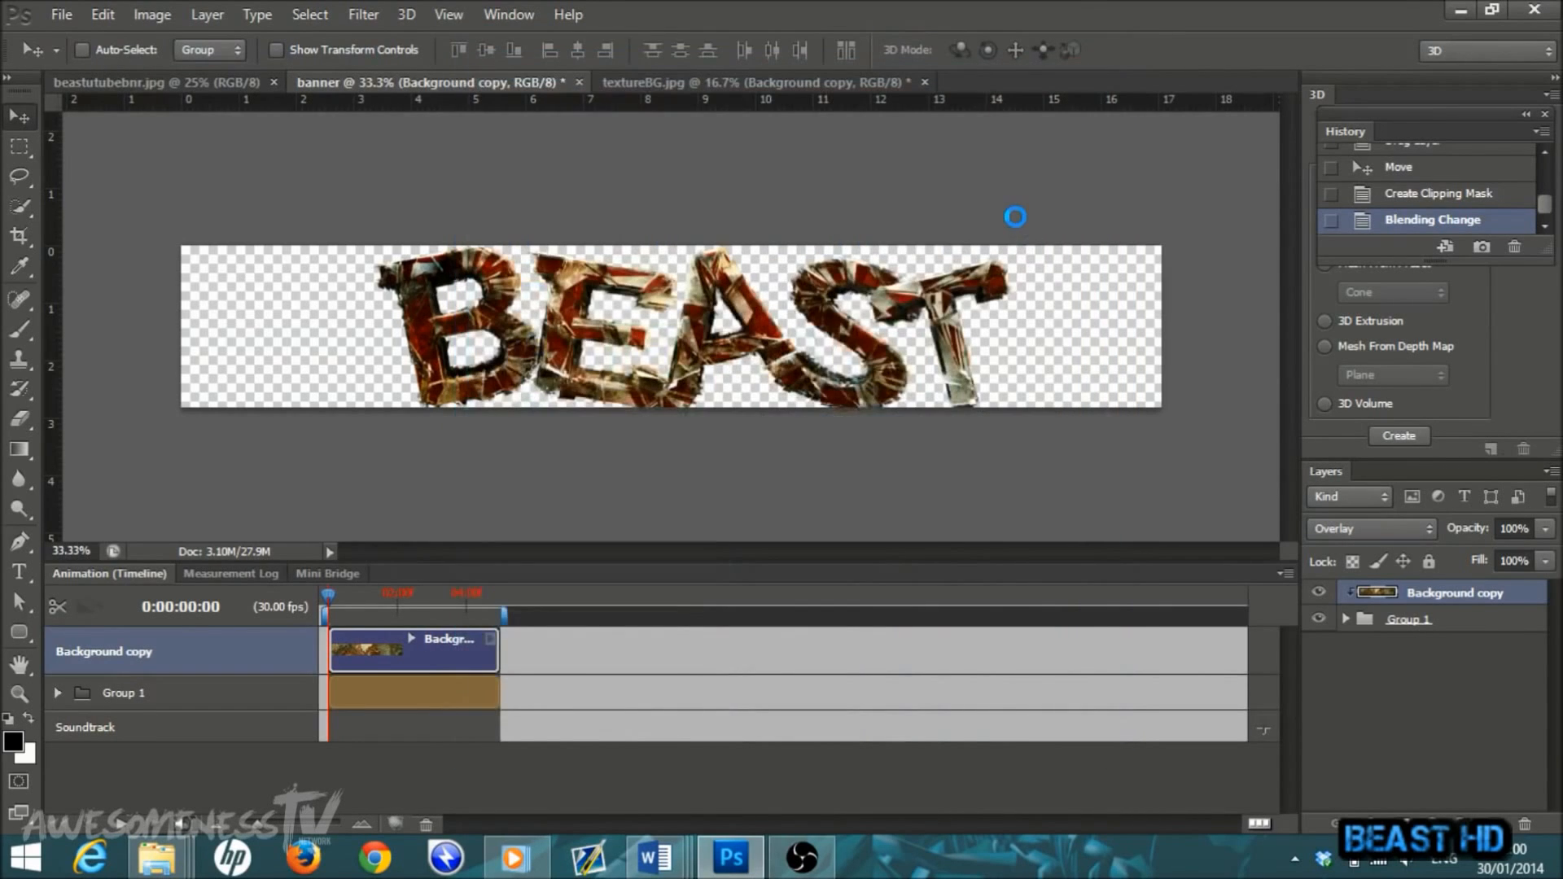
# Step: Duplicate the locked Background layer of ae bg 19.jpg and bring the copy into the banner document
pyautogui.moveTo(760, 359); pyautogui.dragTo(870, 364)
pyautogui.click(774, 338)
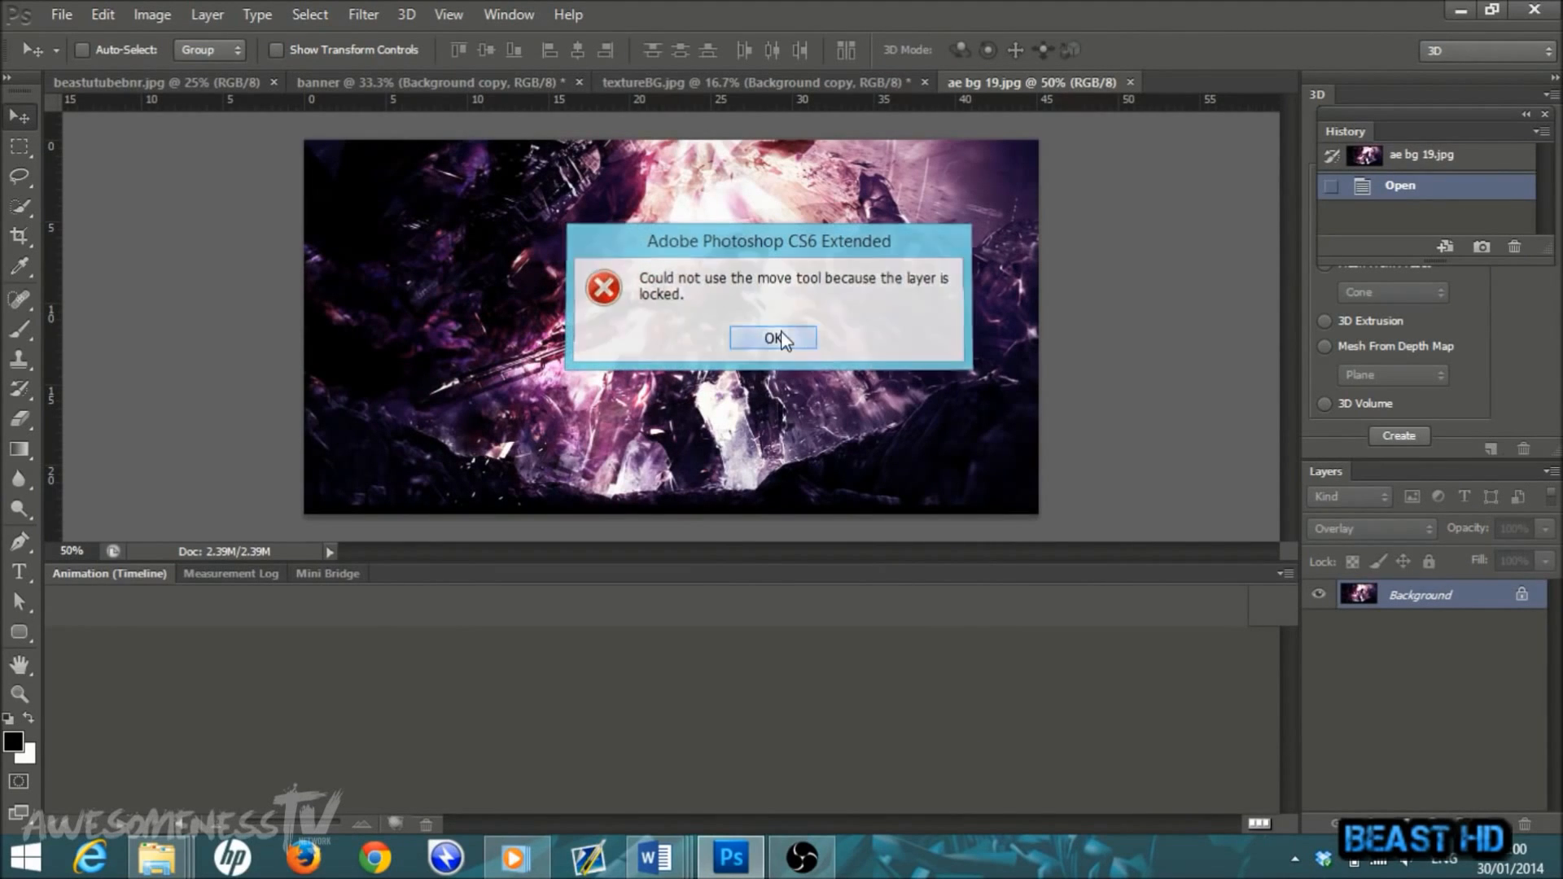
pyautogui.rightClick(1402, 601)
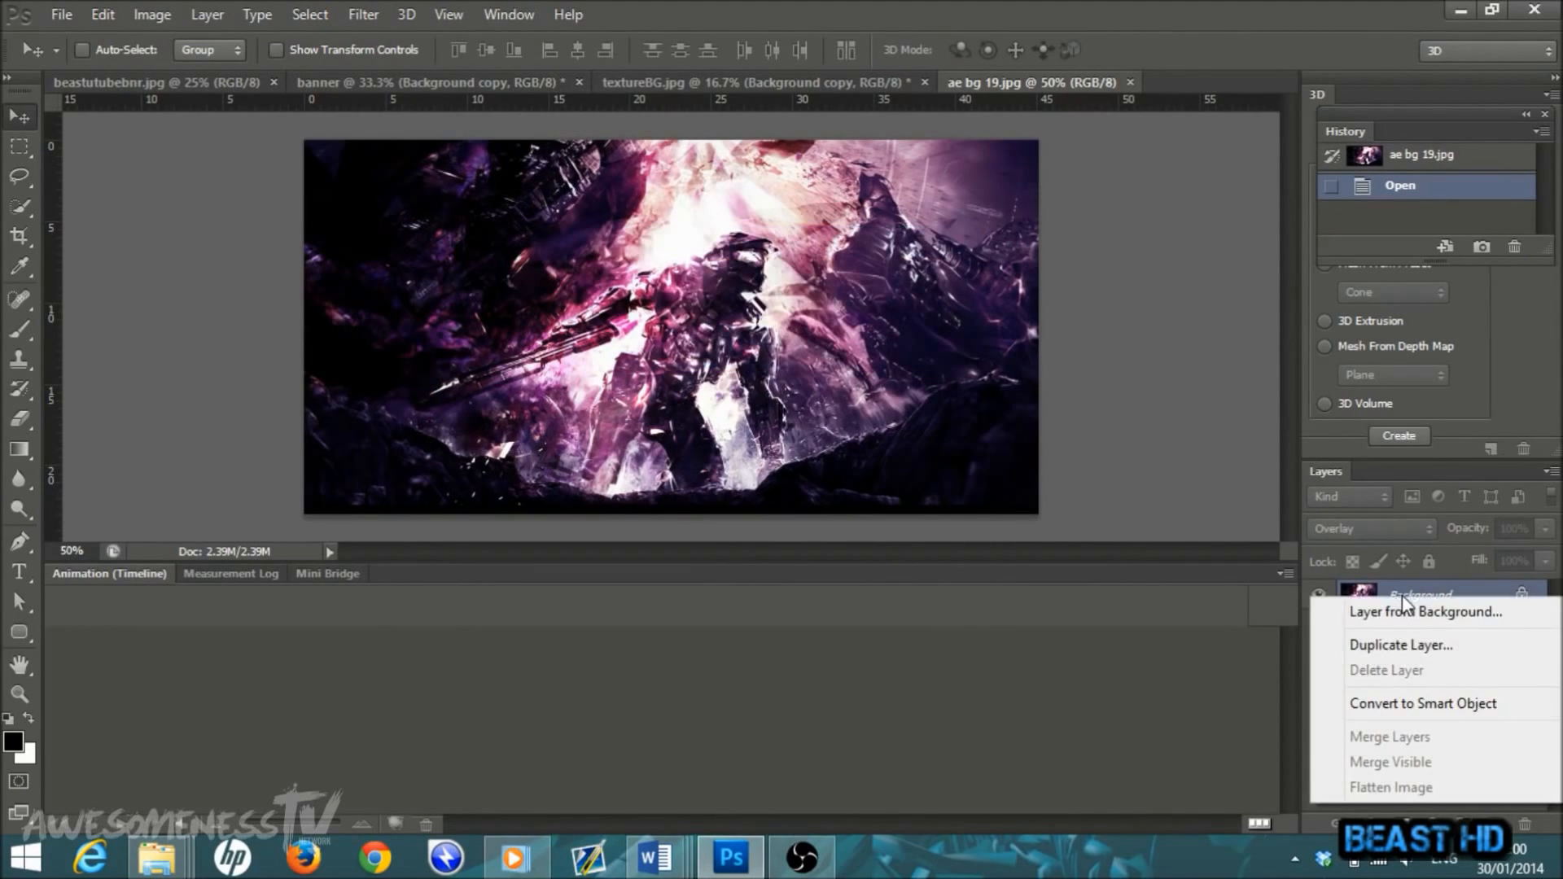
pyautogui.click(1410, 646)
pyautogui.click(983, 258)
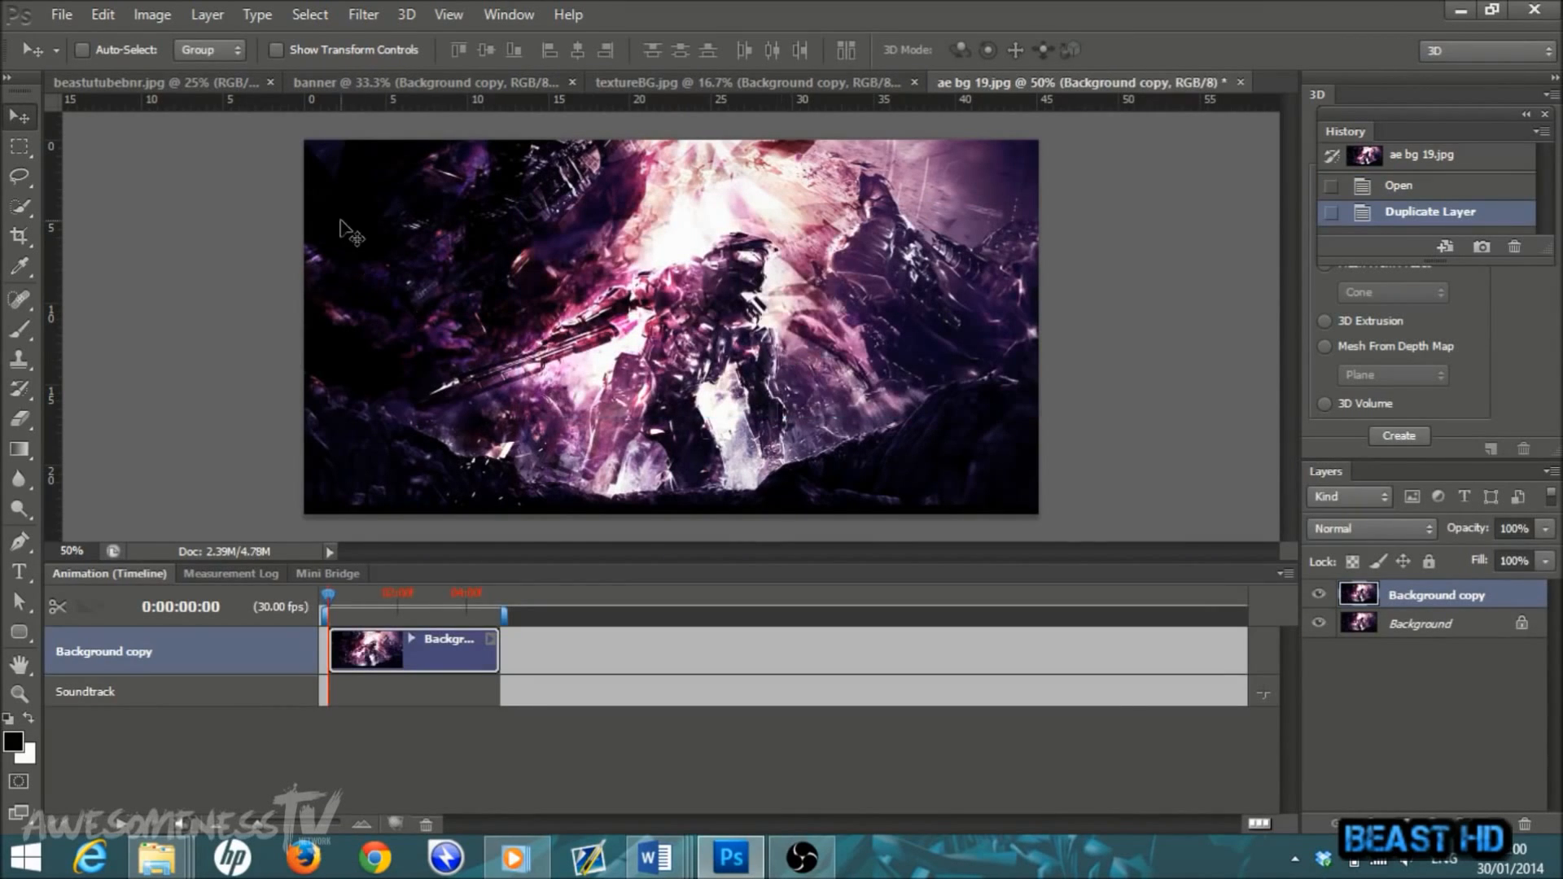
pyautogui.moveTo(633, 352); pyautogui.dragTo(884, 423)
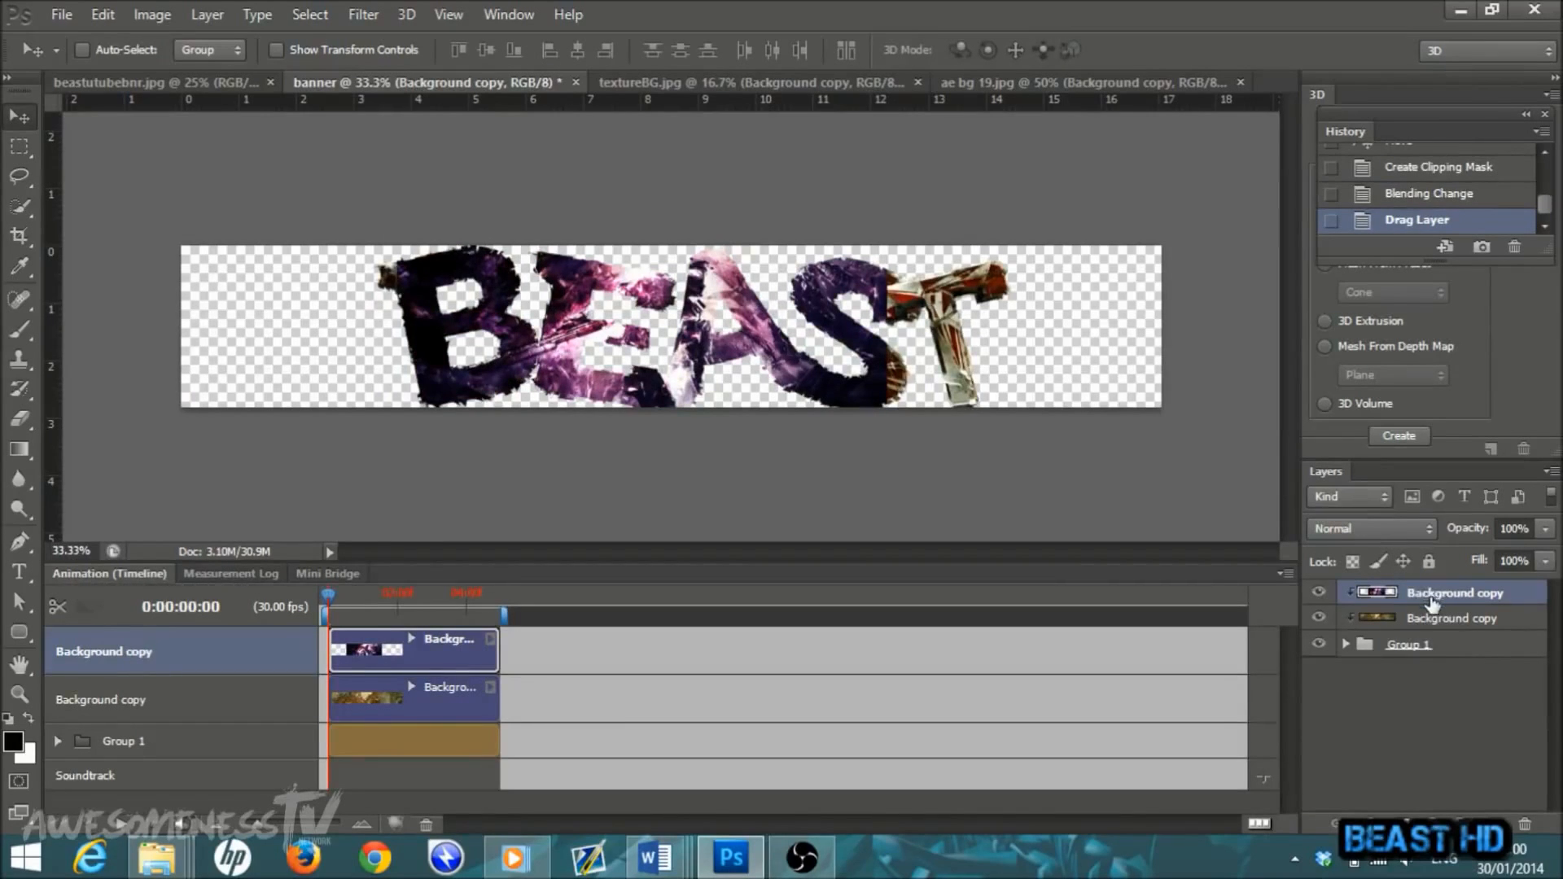
# Step: Place the purple image layer below Group 1 and stretch it to about 219% width to cover the whole banner
pyautogui.moveTo(1433, 601); pyautogui.dragTo(1456, 671)
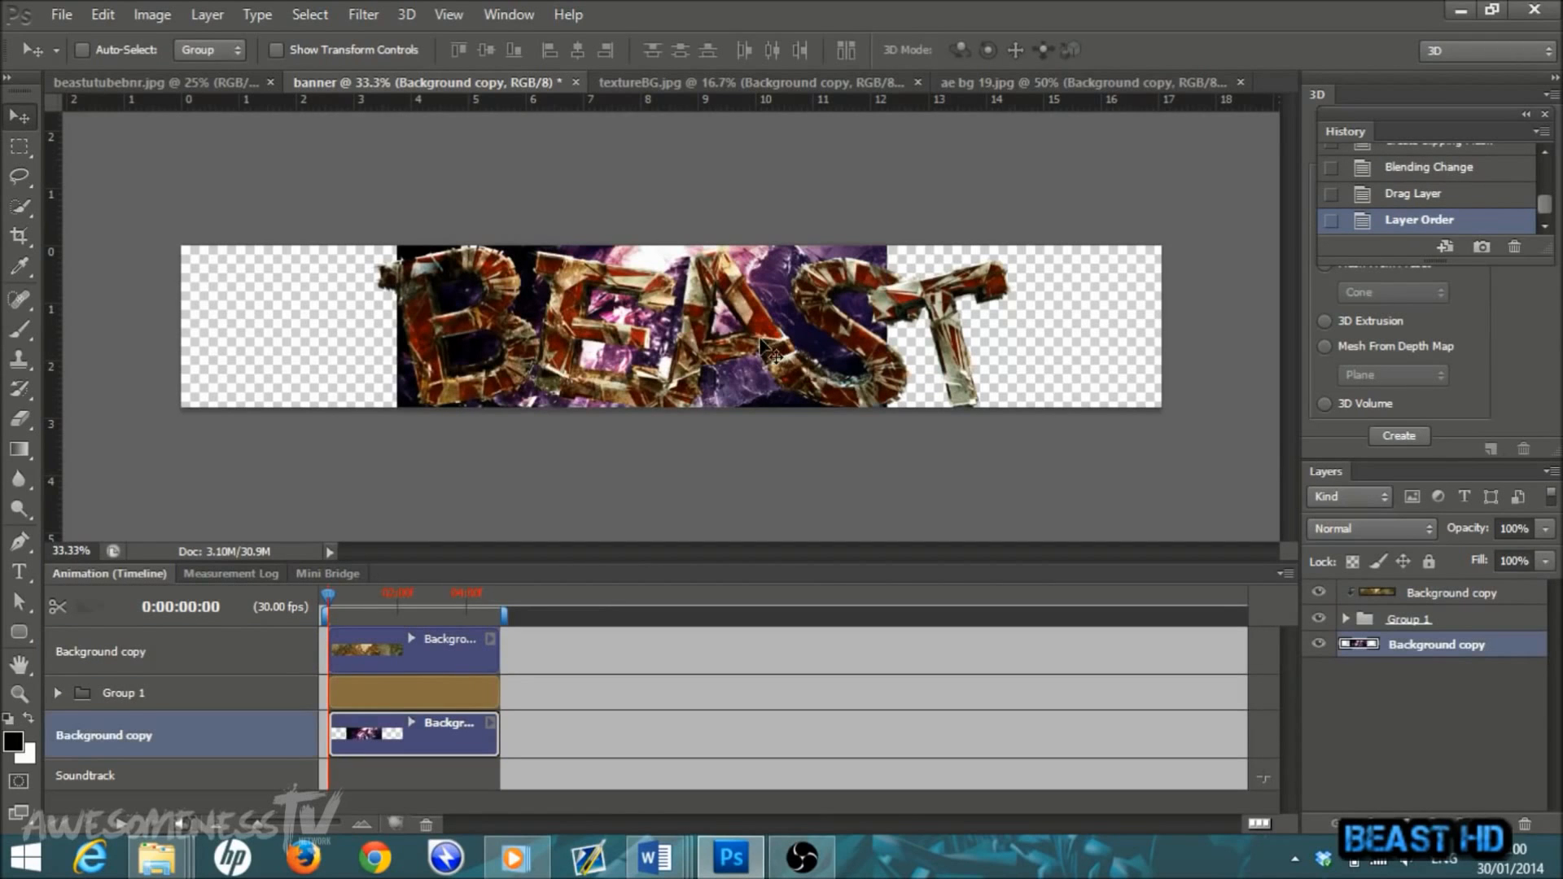
pyautogui.moveTo(766, 267); pyautogui.dragTo(839, 275)
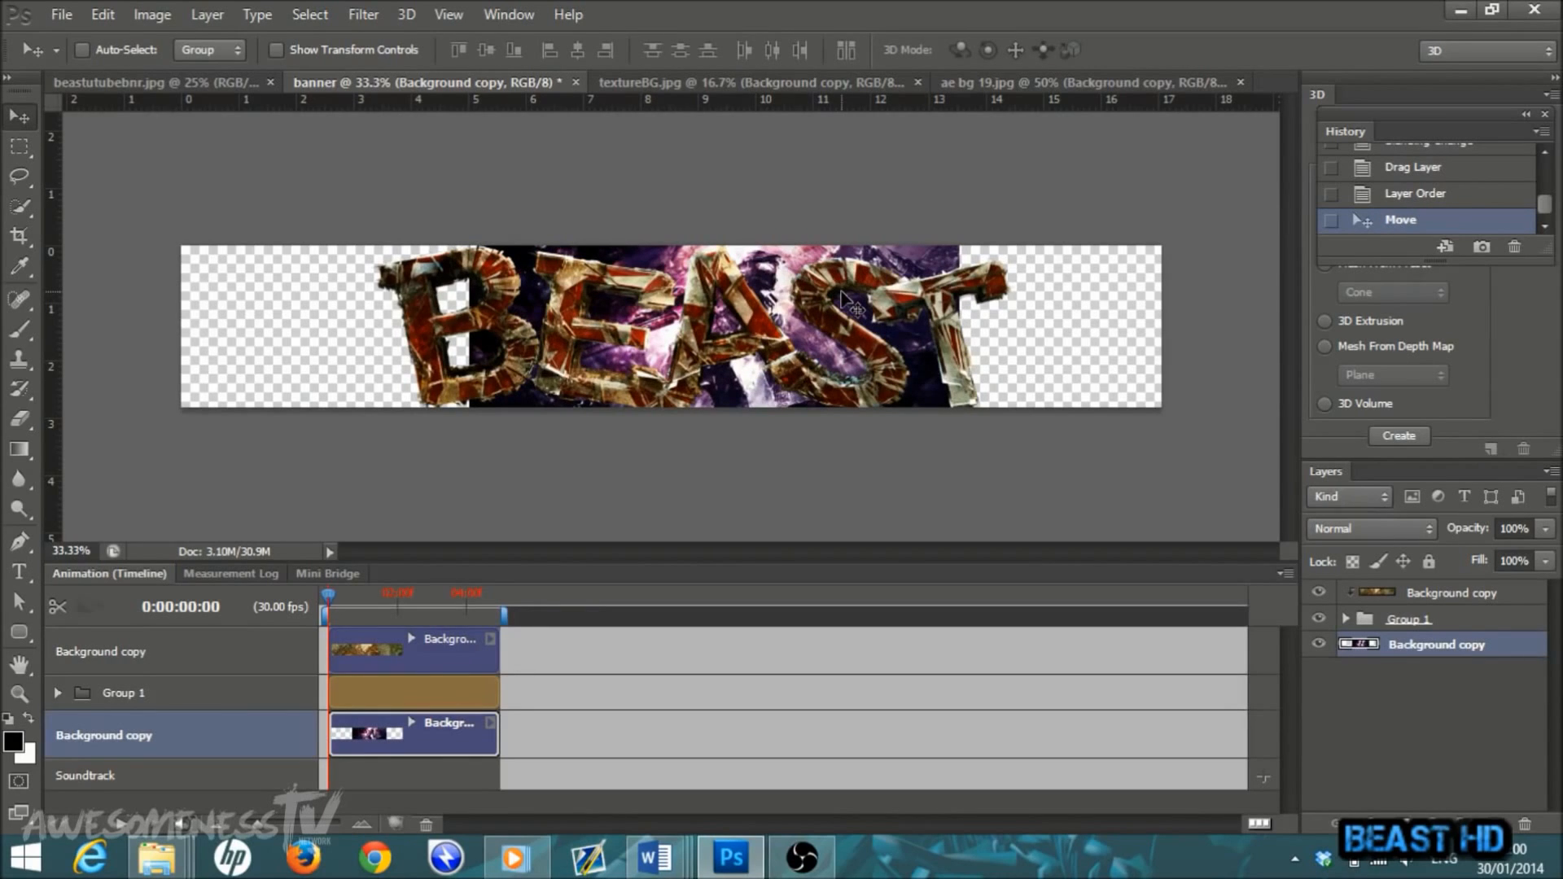
pyautogui.hotkey('ctrl', 't')
pyautogui.moveTo(962, 315); pyautogui.dragTo(1237, 315)
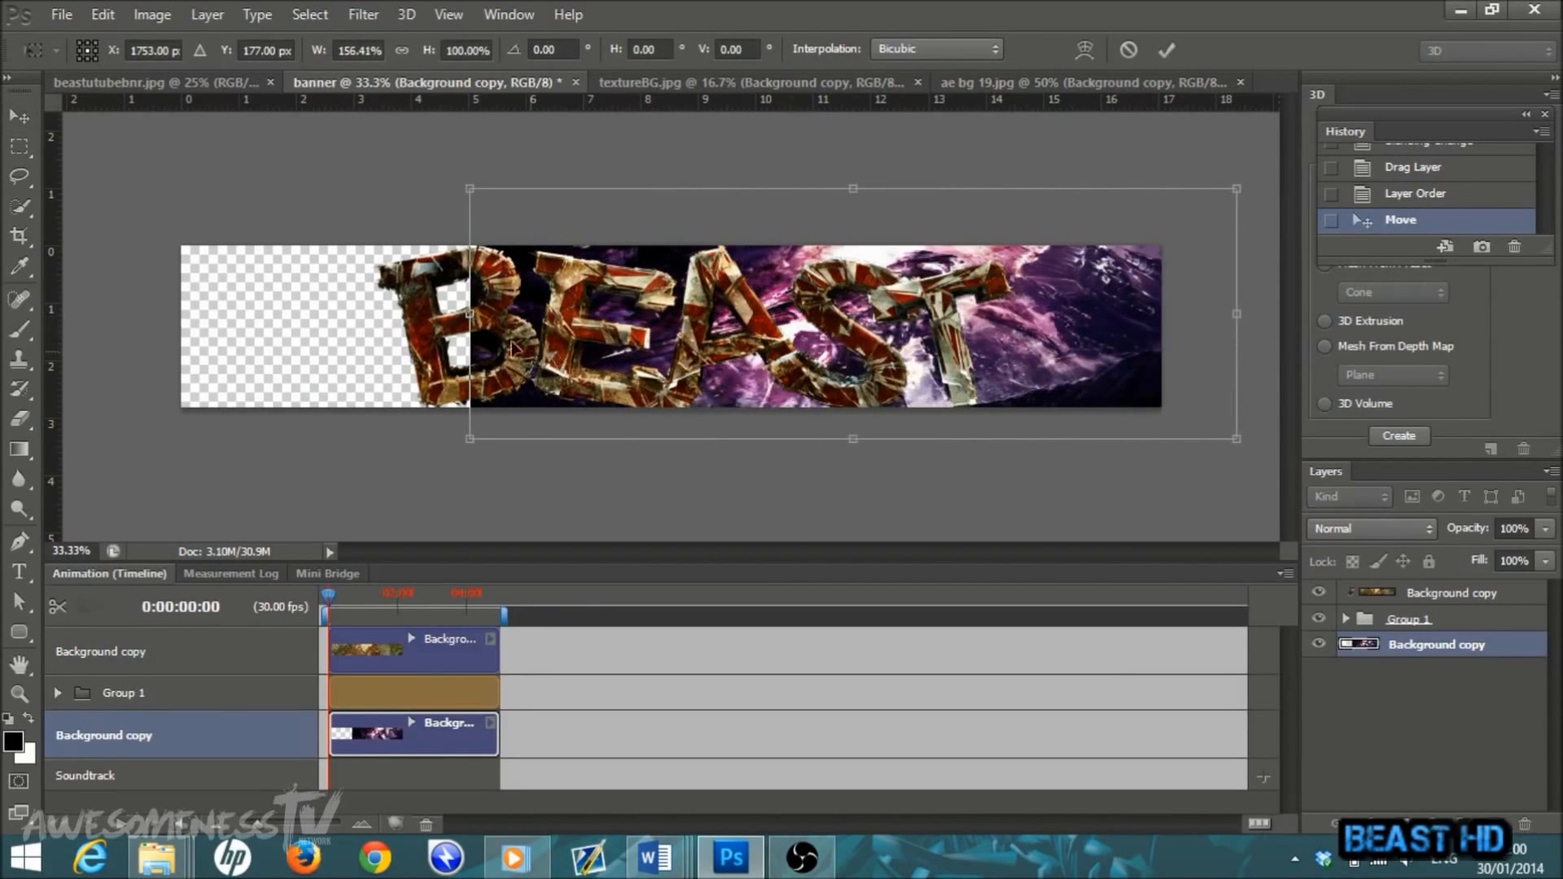
pyautogui.moveTo(470, 314); pyautogui.dragTo(166, 321)
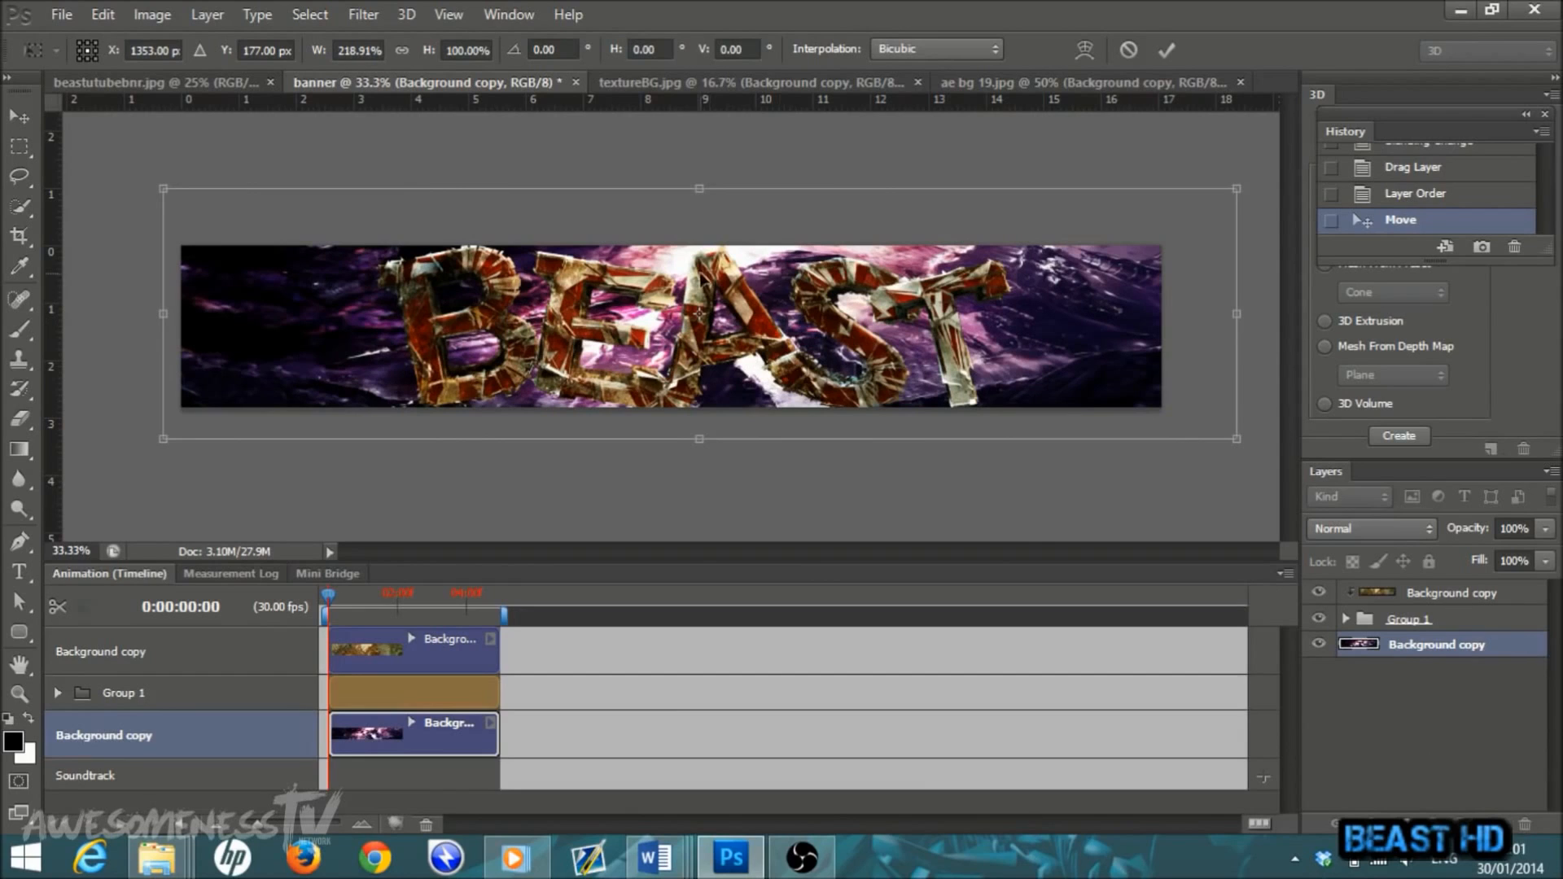
pyautogui.click(1164, 49)
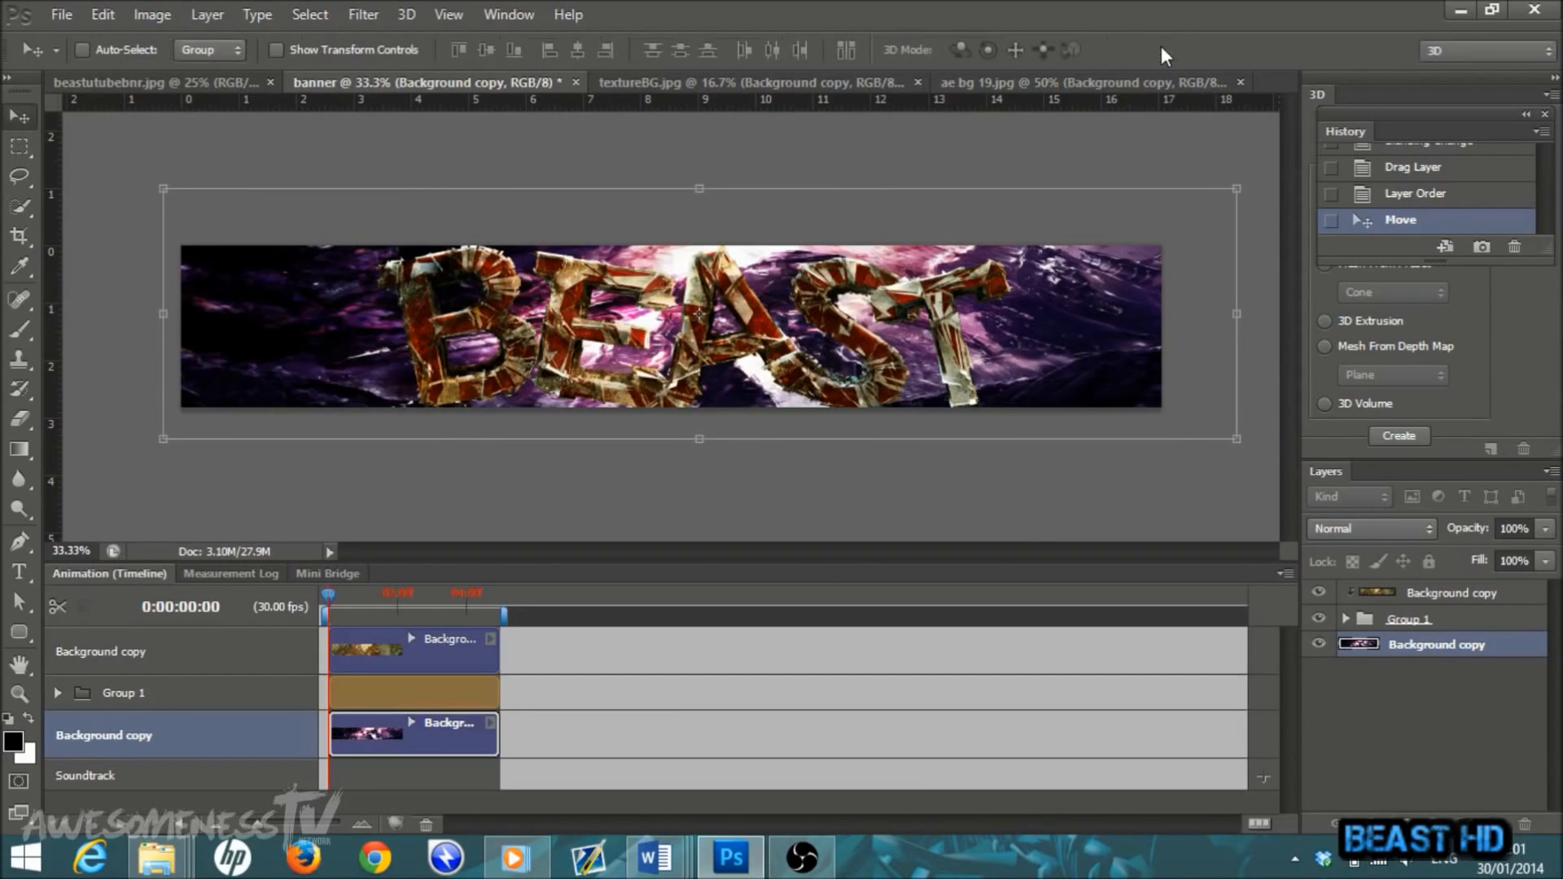
# Step: Open greenBG.jpg from the gfxPack folder
pyautogui.click(62, 12)
pyautogui.click(85, 59)
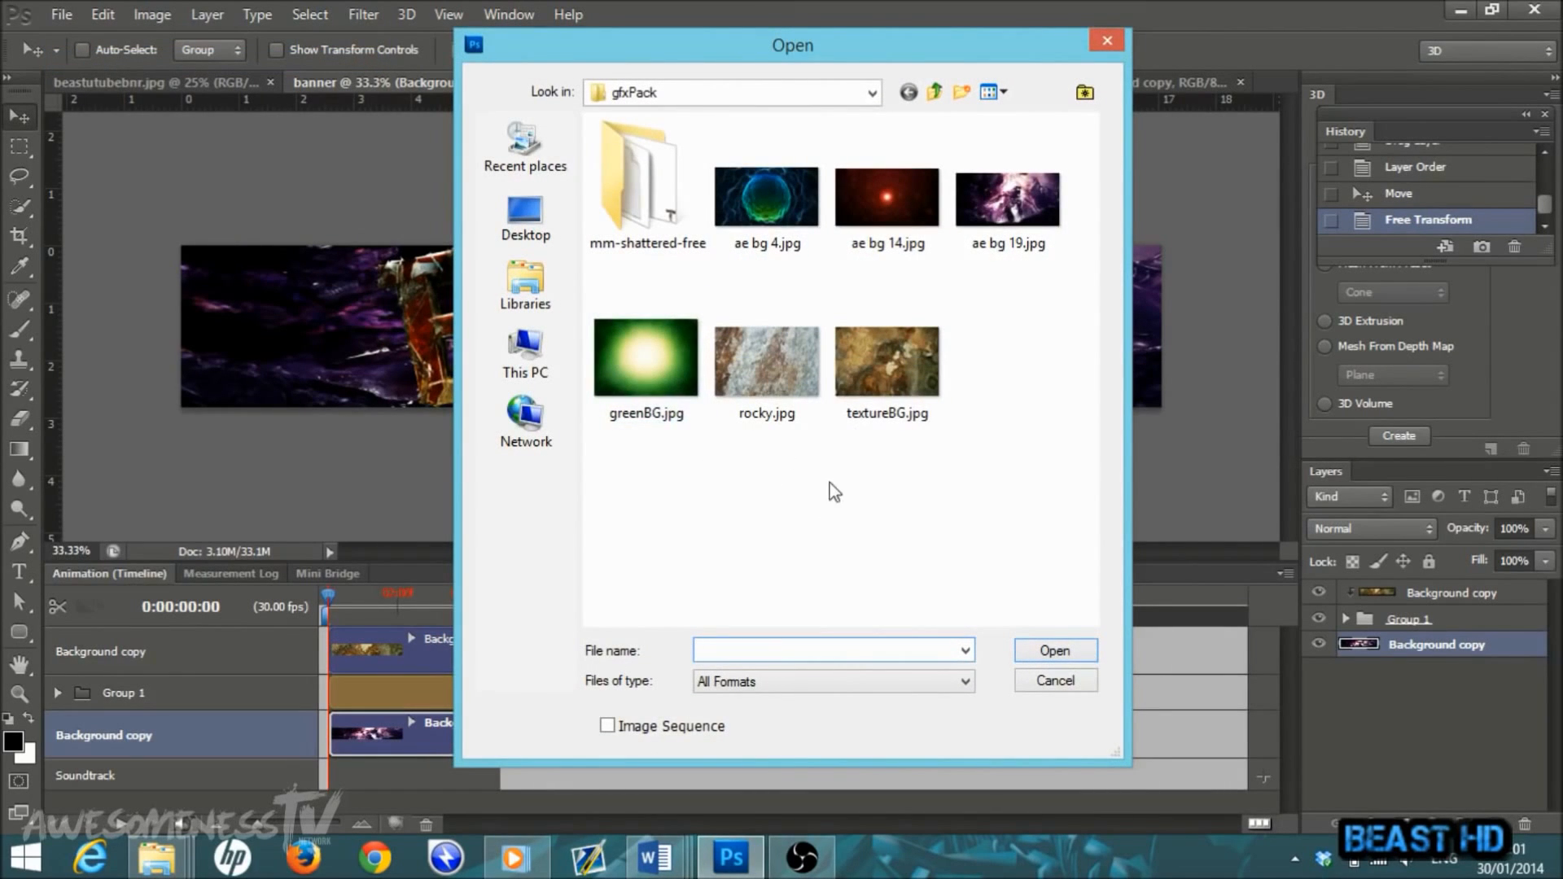
pyautogui.doubleClick(643, 375)
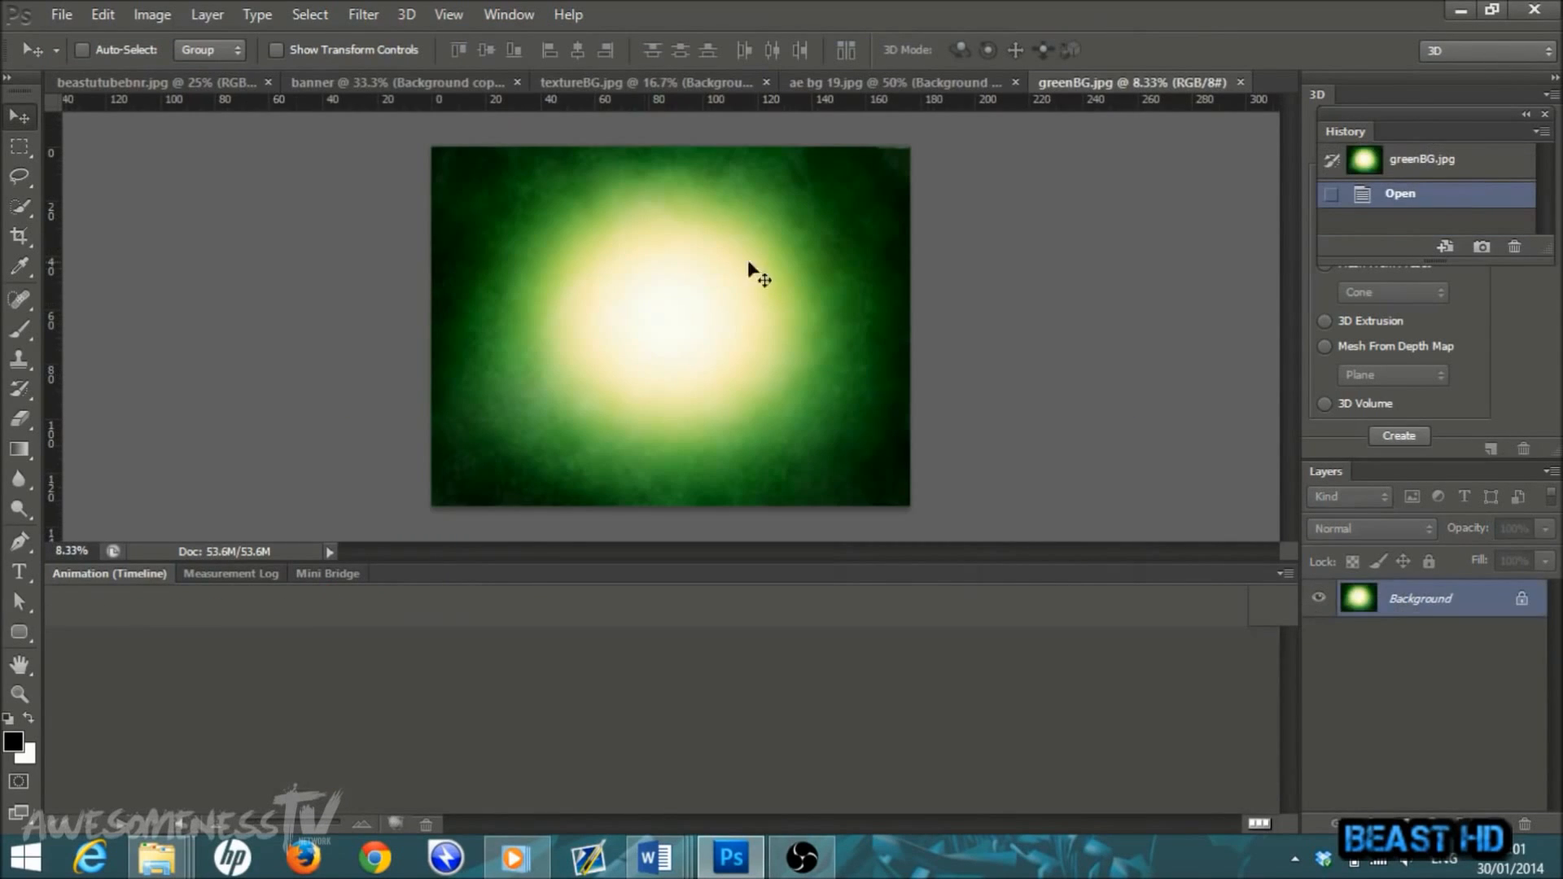
# Step: Duplicate the locked Background layer of greenBG.jpg and bring the copy into the banner between Group 1 and the purple image
pyautogui.moveTo(771, 335); pyautogui.dragTo(977, 398)
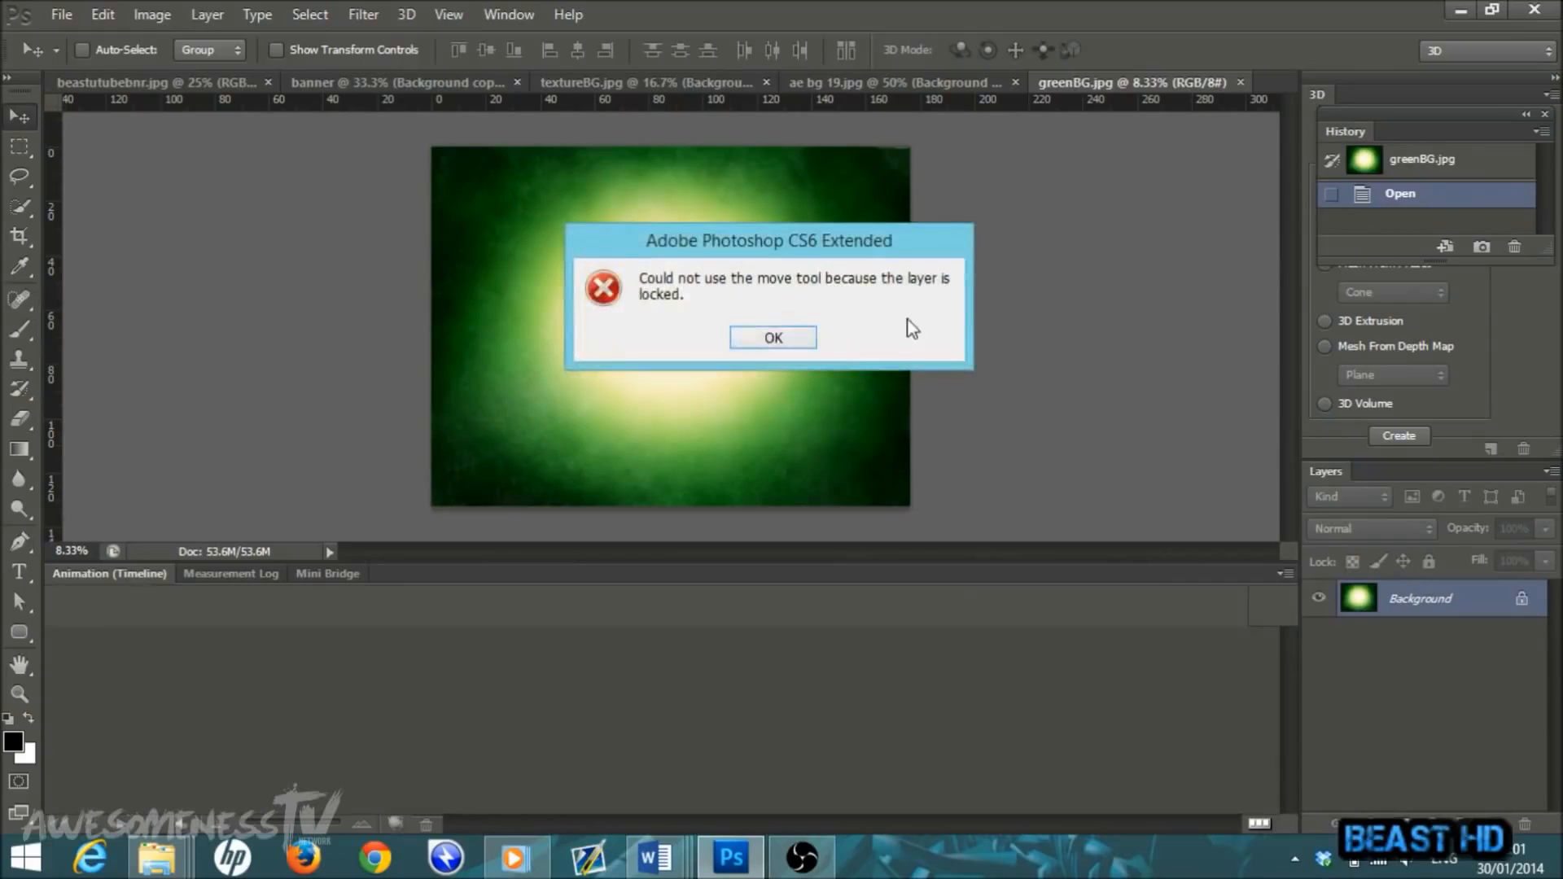
pyautogui.click(801, 346)
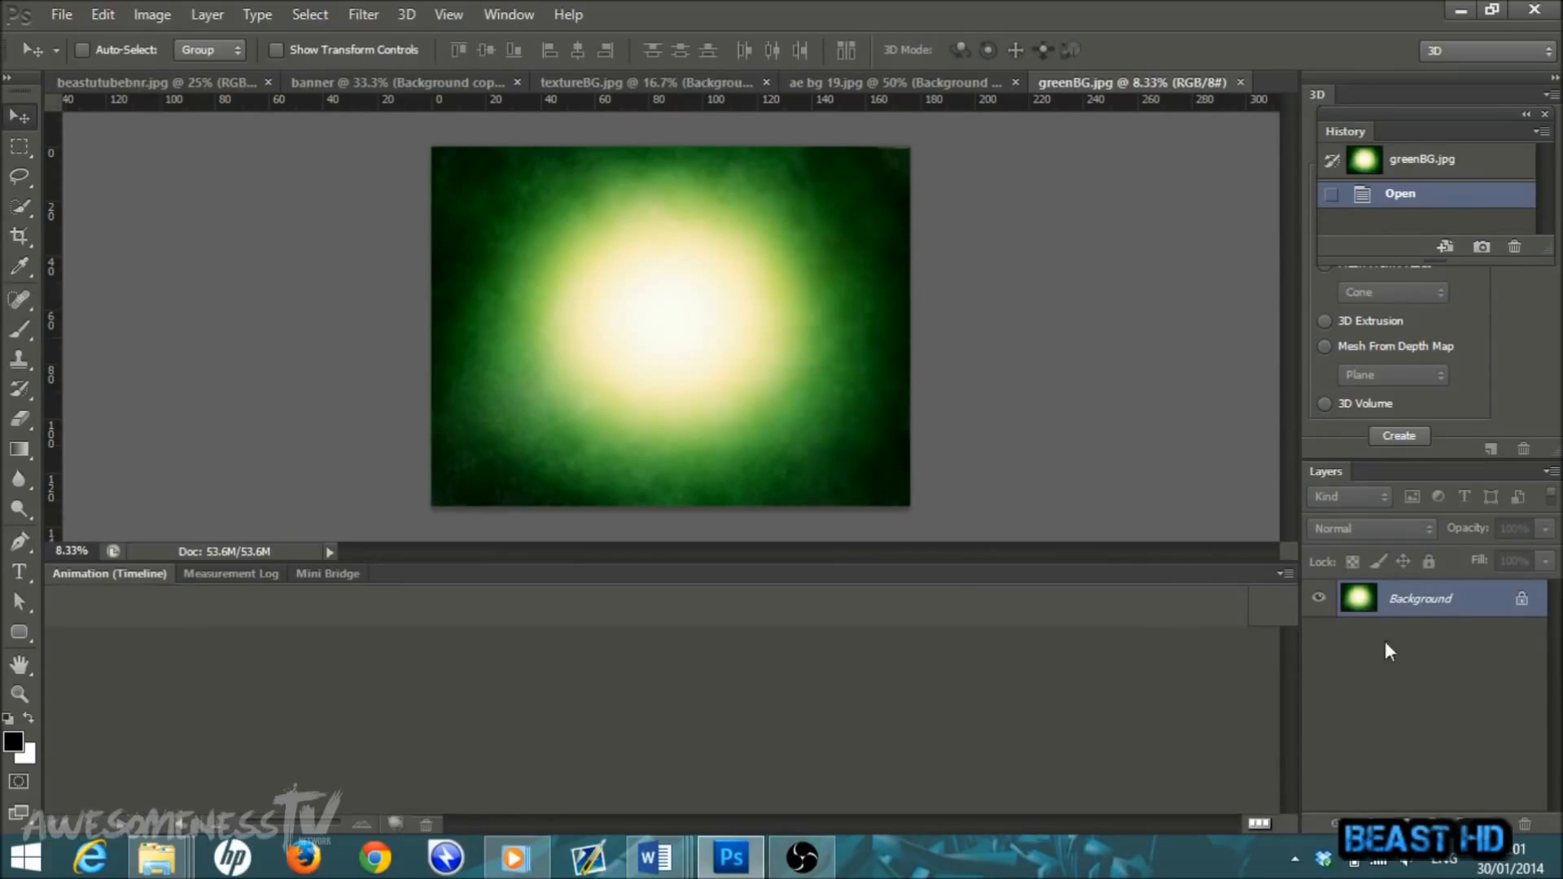
pyautogui.rightClick(1431, 606)
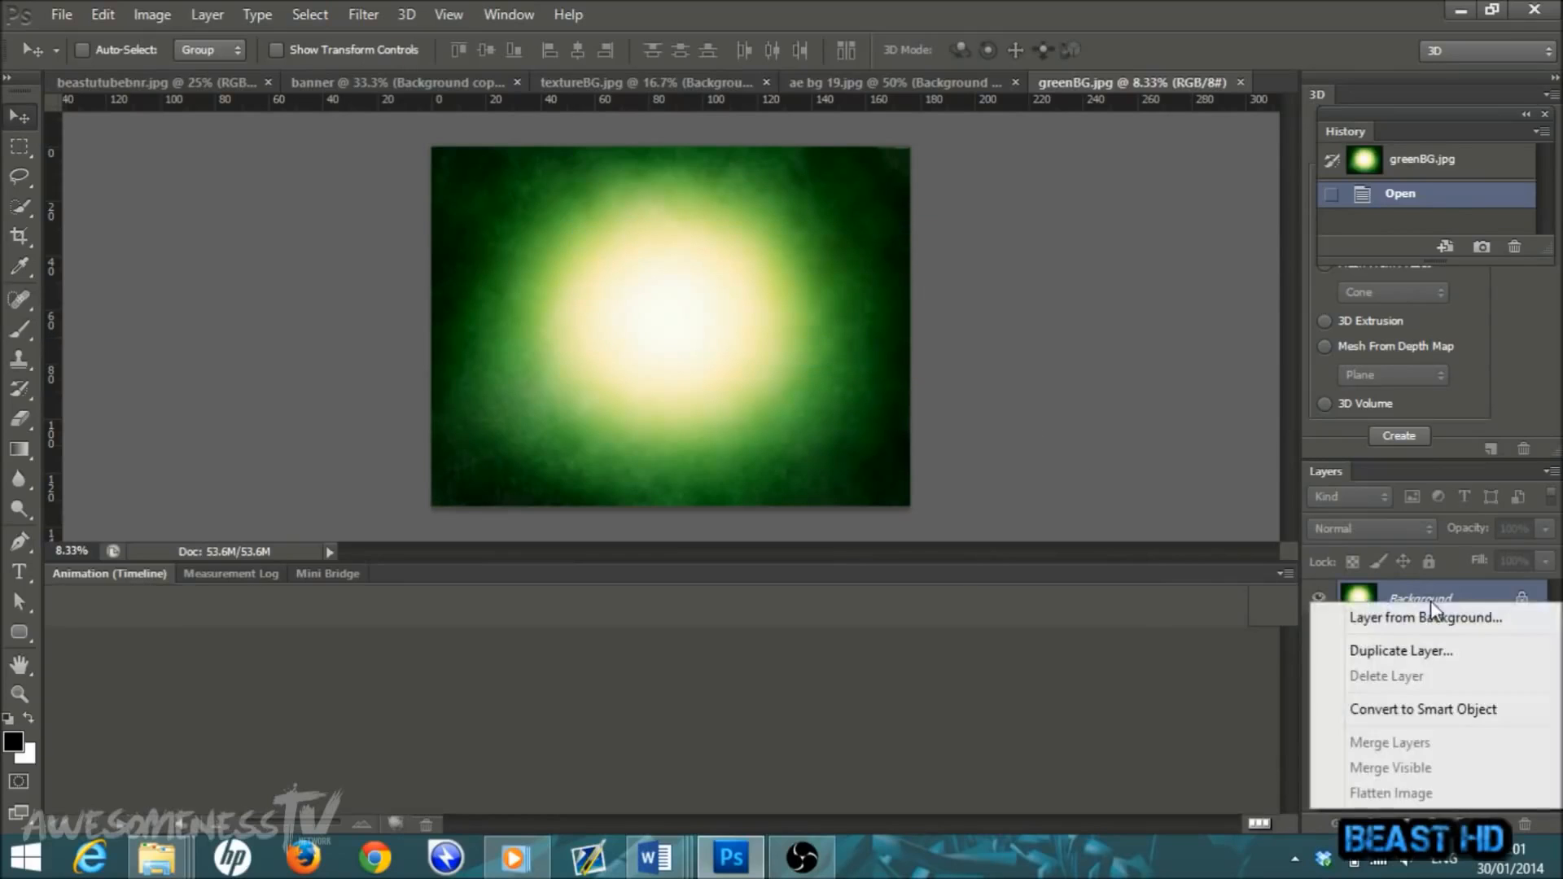
pyautogui.click(1409, 649)
pyautogui.click(970, 254)
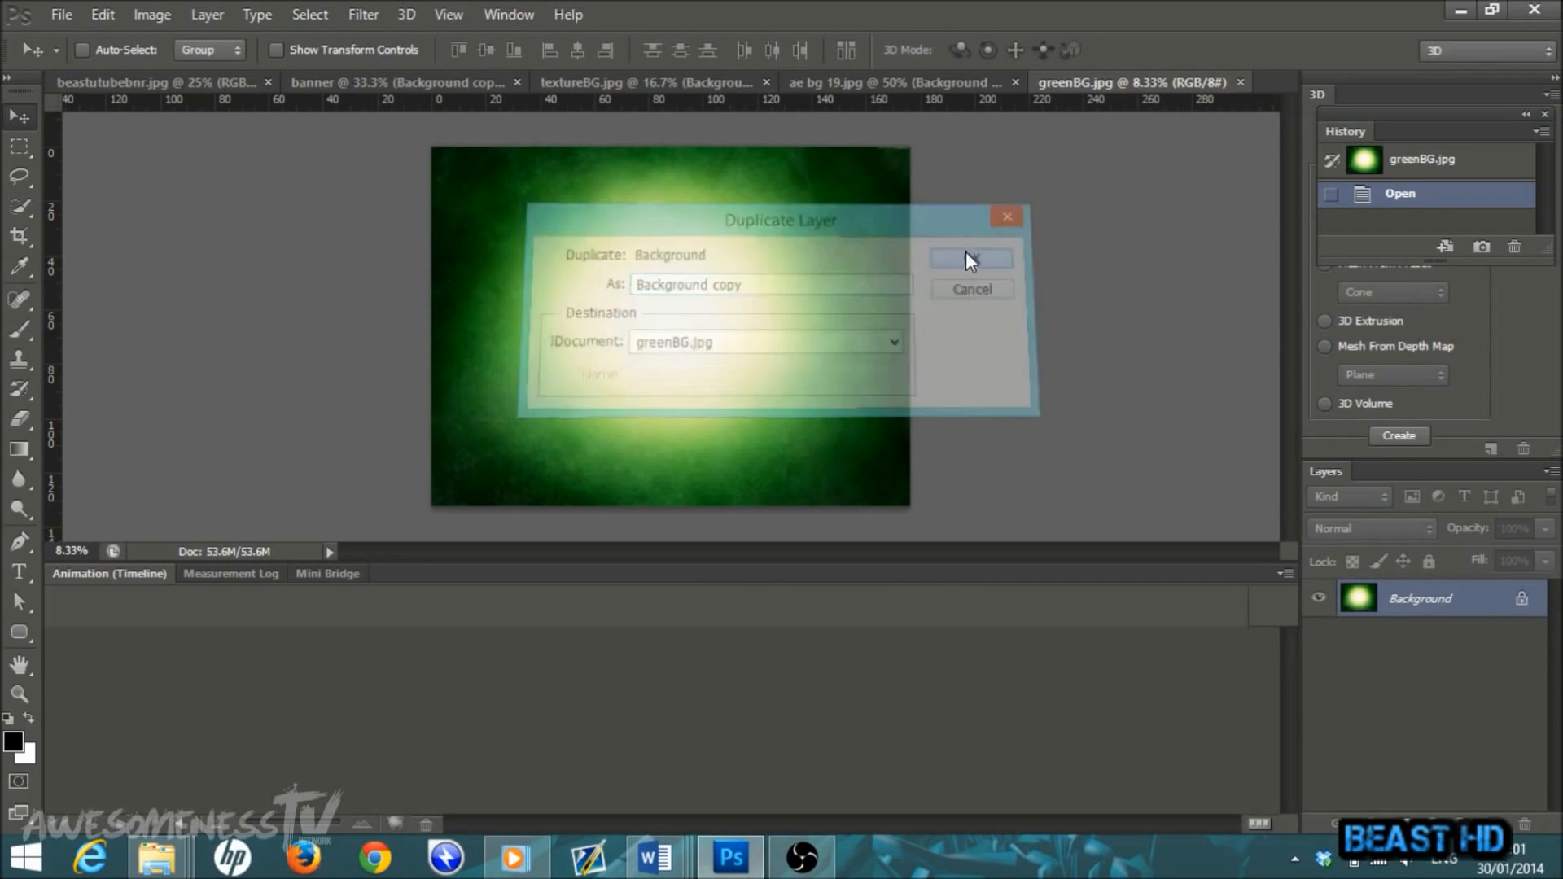
pyautogui.moveTo(716, 395); pyautogui.dragTo(525, 306)
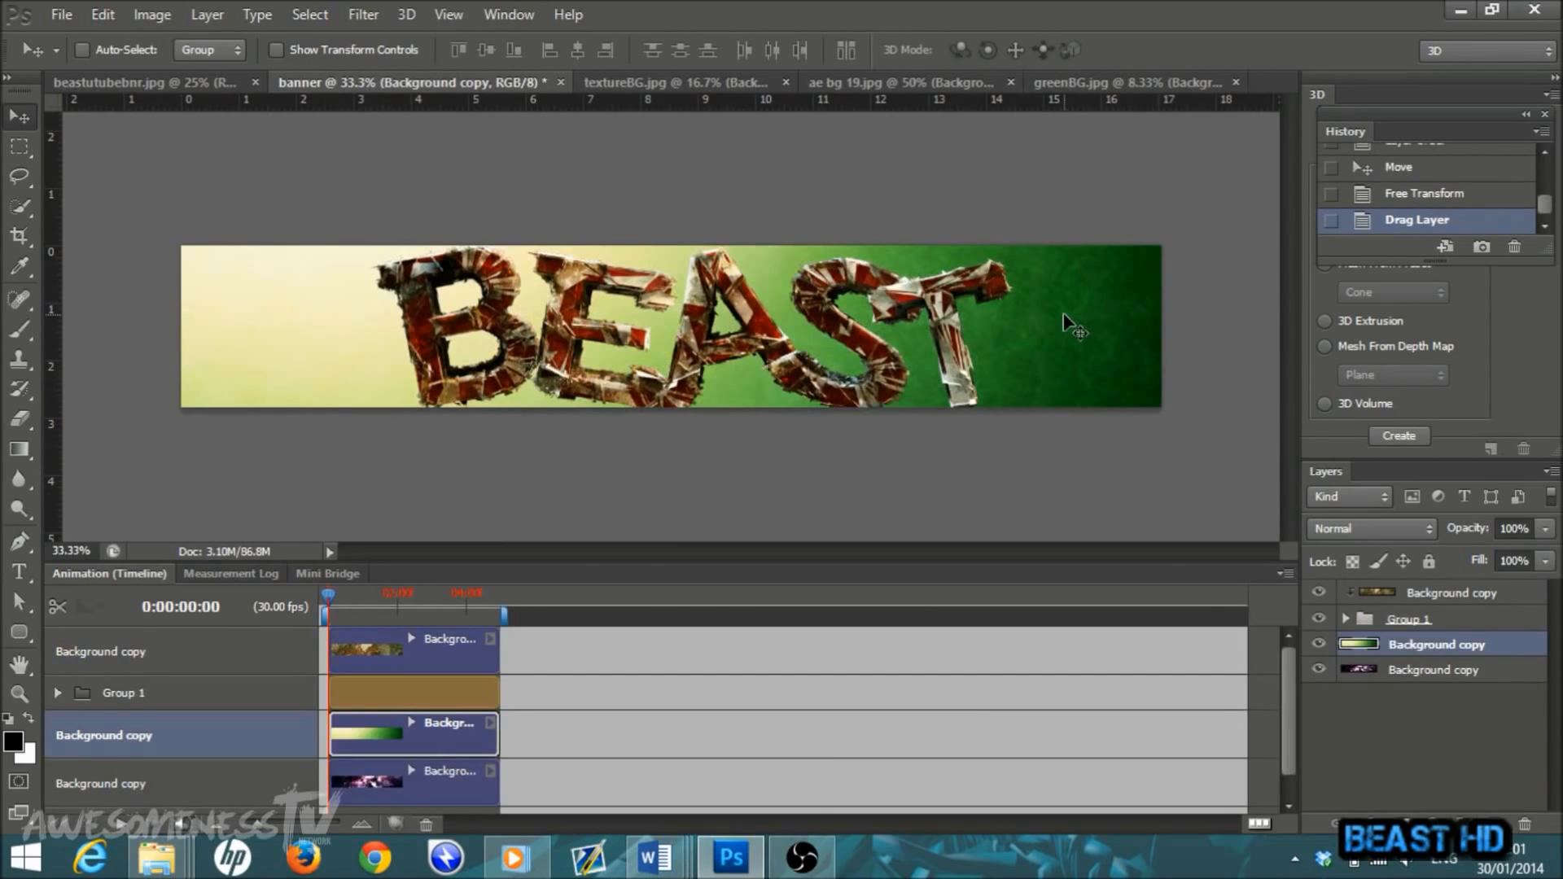
# Step: Resize and reposition the green layer so its glow is roughly centred and it covers the whole banner, and set its blend mode to Overlay
pyautogui.hotkey('ctrl', 't')
pyautogui.moveTo(317, 293)
pyautogui.mouseDown()
pyautogui.moveTo(333, 453)
pyautogui.moveTo(287, 298)
pyautogui.moveTo(315, 423)
pyautogui.moveTo(295, 318)
pyautogui.moveTo(335, 423)
pyautogui.moveTo(339, 441)
pyautogui.moveTo(309, 358)
pyautogui.moveTo(336, 497)
pyautogui.moveTo(302, 267)
pyautogui.mouseUp()
pyautogui.moveTo(301, 329); pyautogui.dragTo(1047, 275)
pyautogui.moveTo(277, 226); pyautogui.dragTo(904, 471)
pyautogui.moveTo(991, 509); pyautogui.dragTo(374, 161)
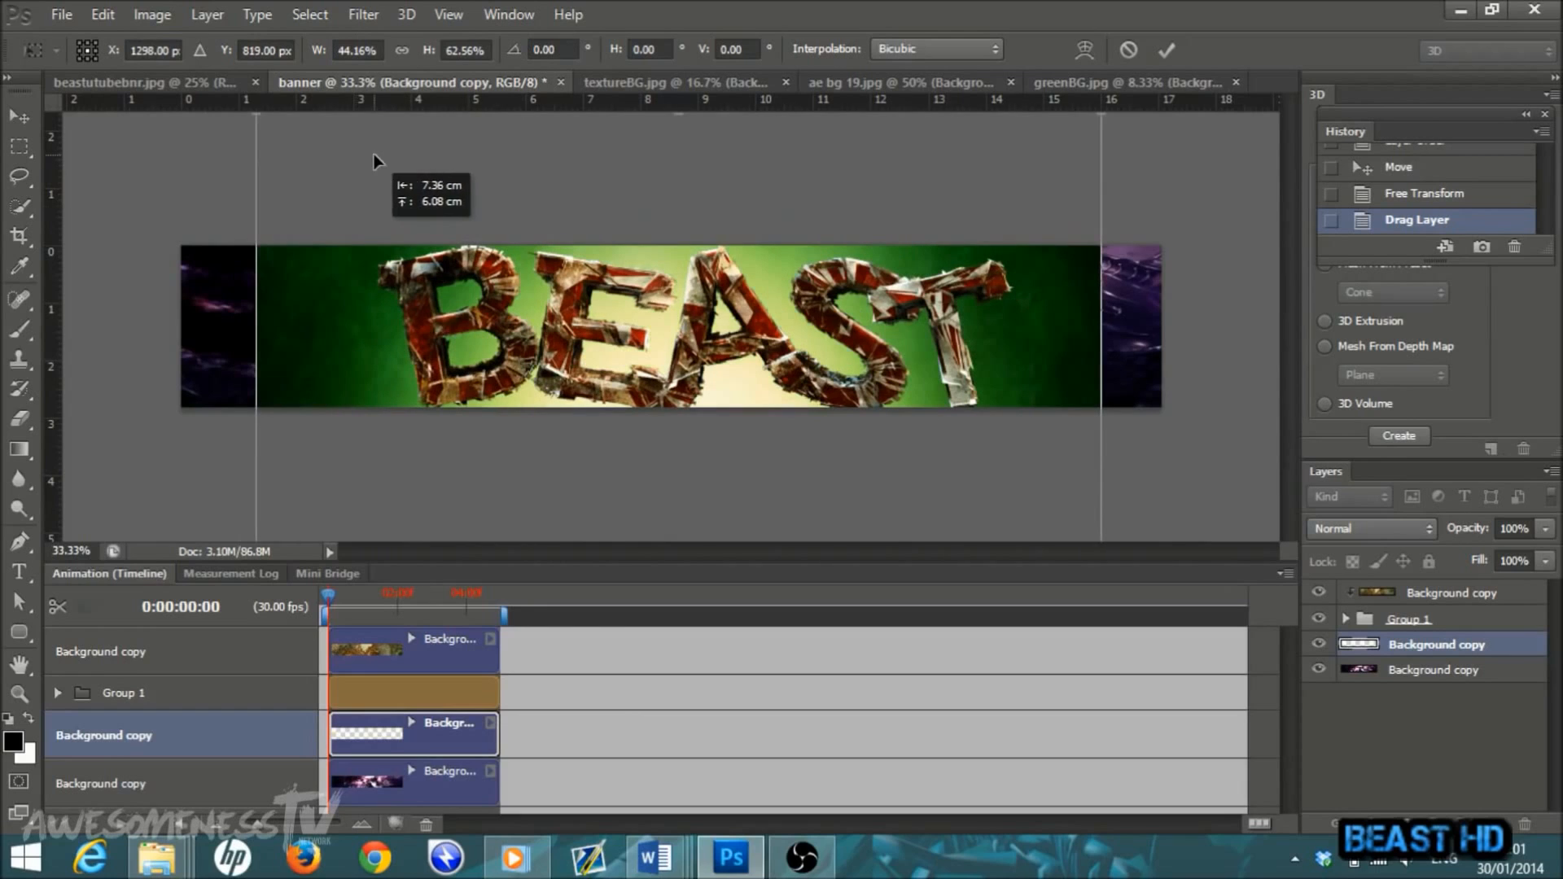
pyautogui.moveTo(255, 298); pyautogui.dragTo(118, 296)
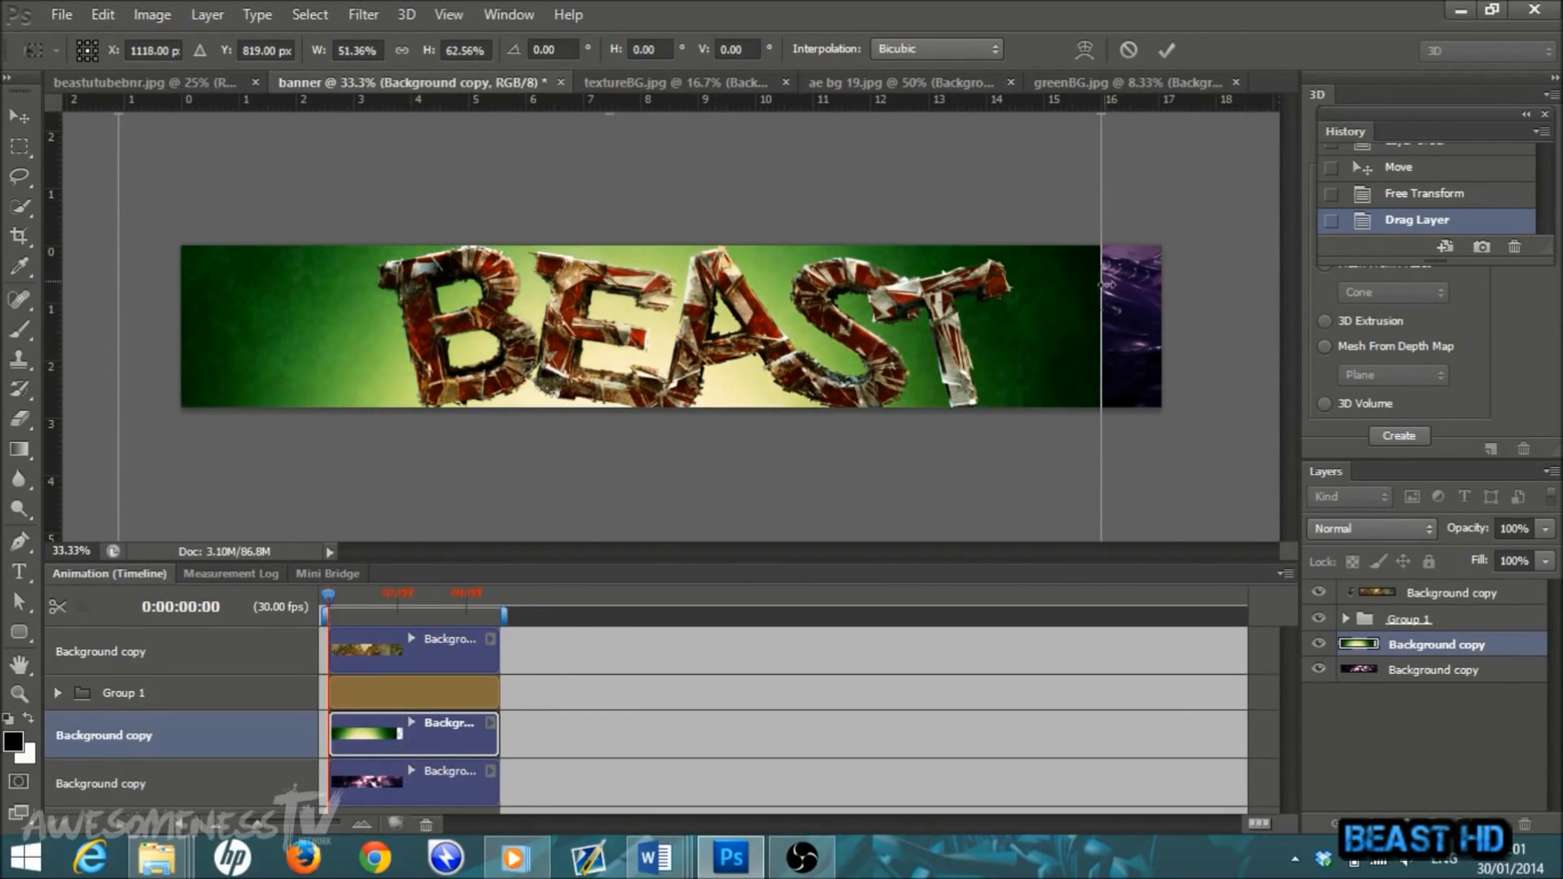
pyautogui.moveTo(1103, 295); pyautogui.dragTo(1499, 295)
pyautogui.moveTo(1140, 386); pyautogui.dragTo(1003, 376)
pyautogui.click(1167, 50)
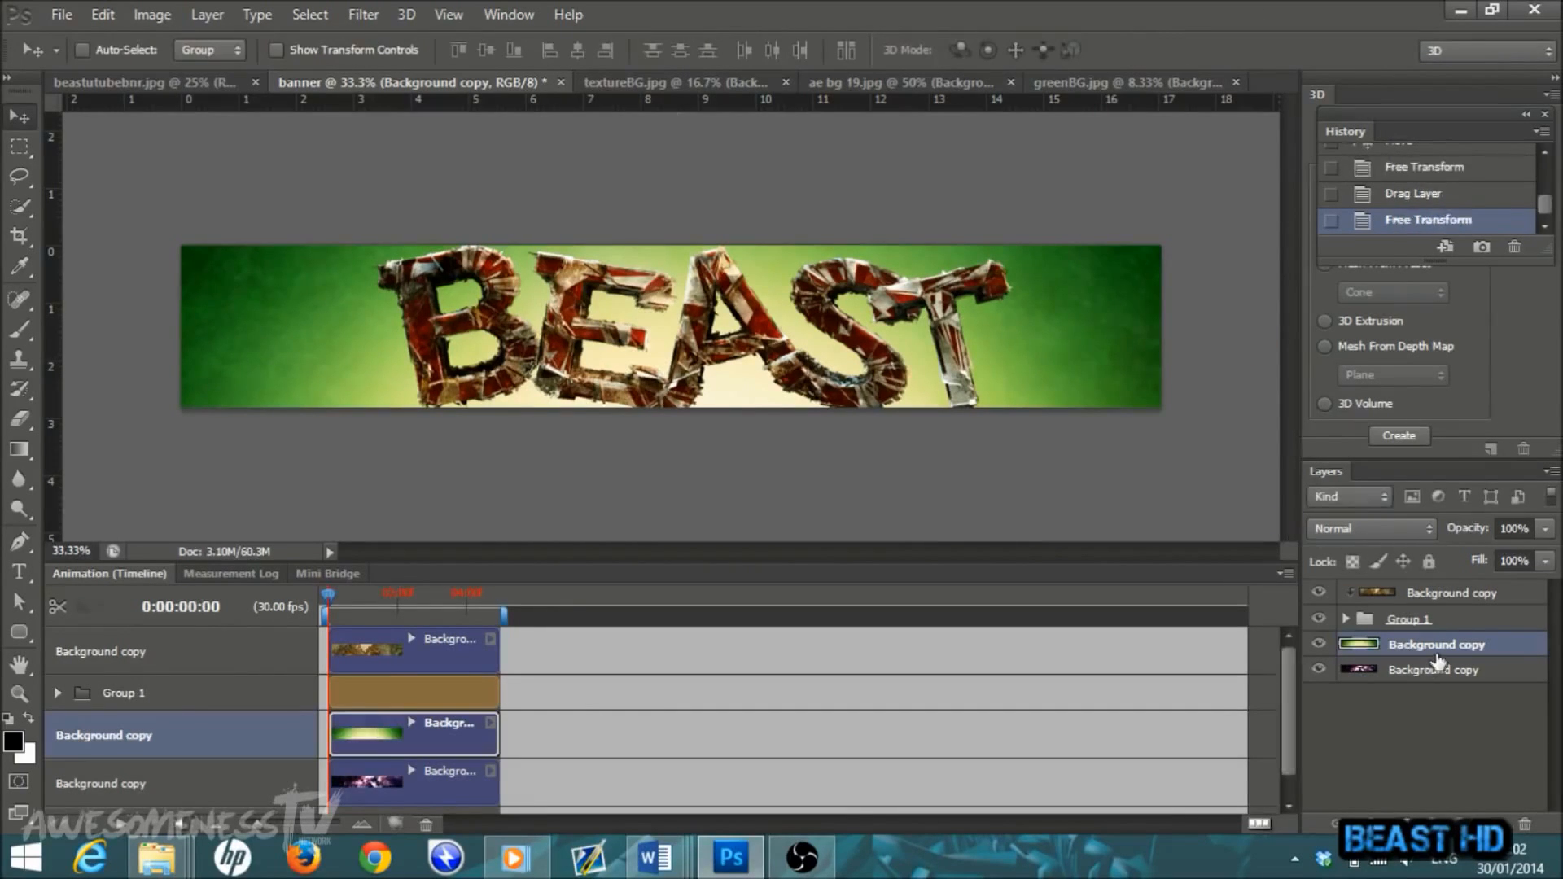
pyautogui.click(1430, 532)
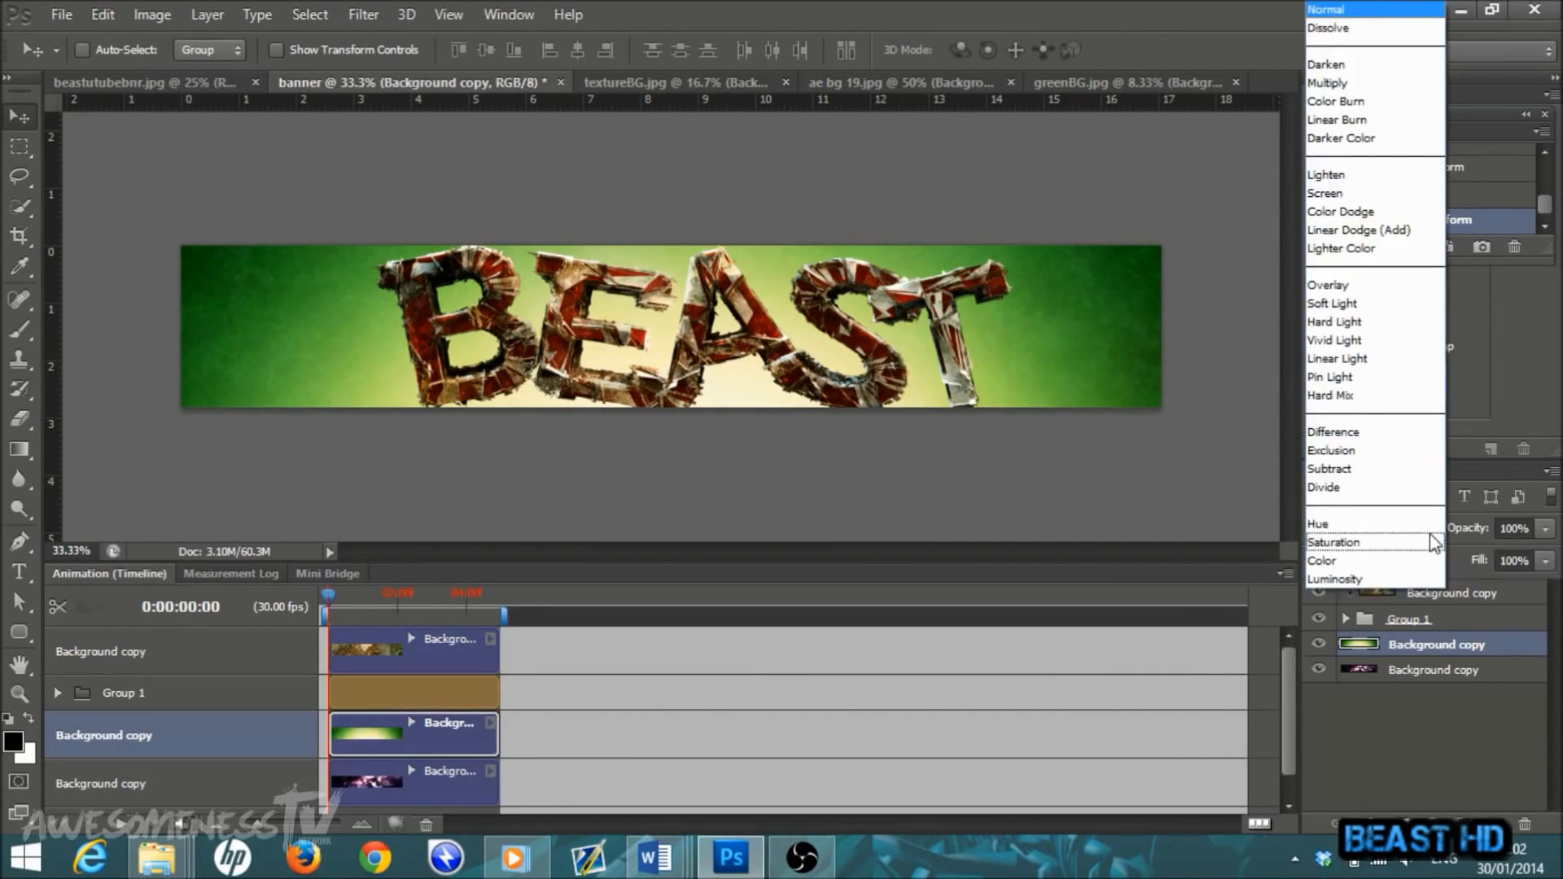
pyautogui.click(1356, 286)
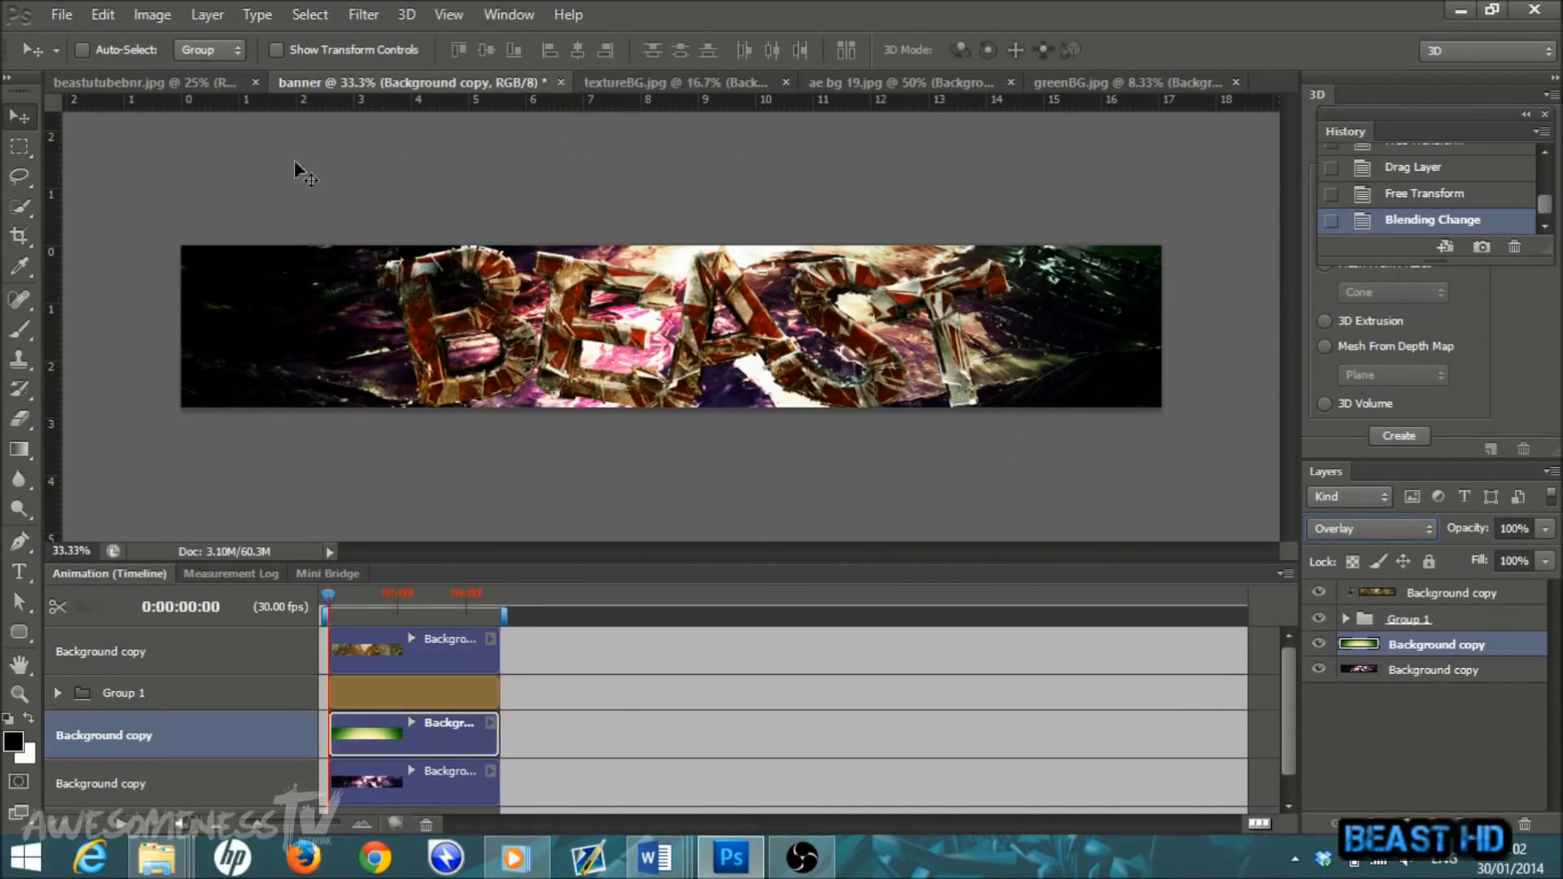
# Step: Open rocky.jpg from the gfxPack folder
pyautogui.click(71, 15)
pyautogui.click(100, 54)
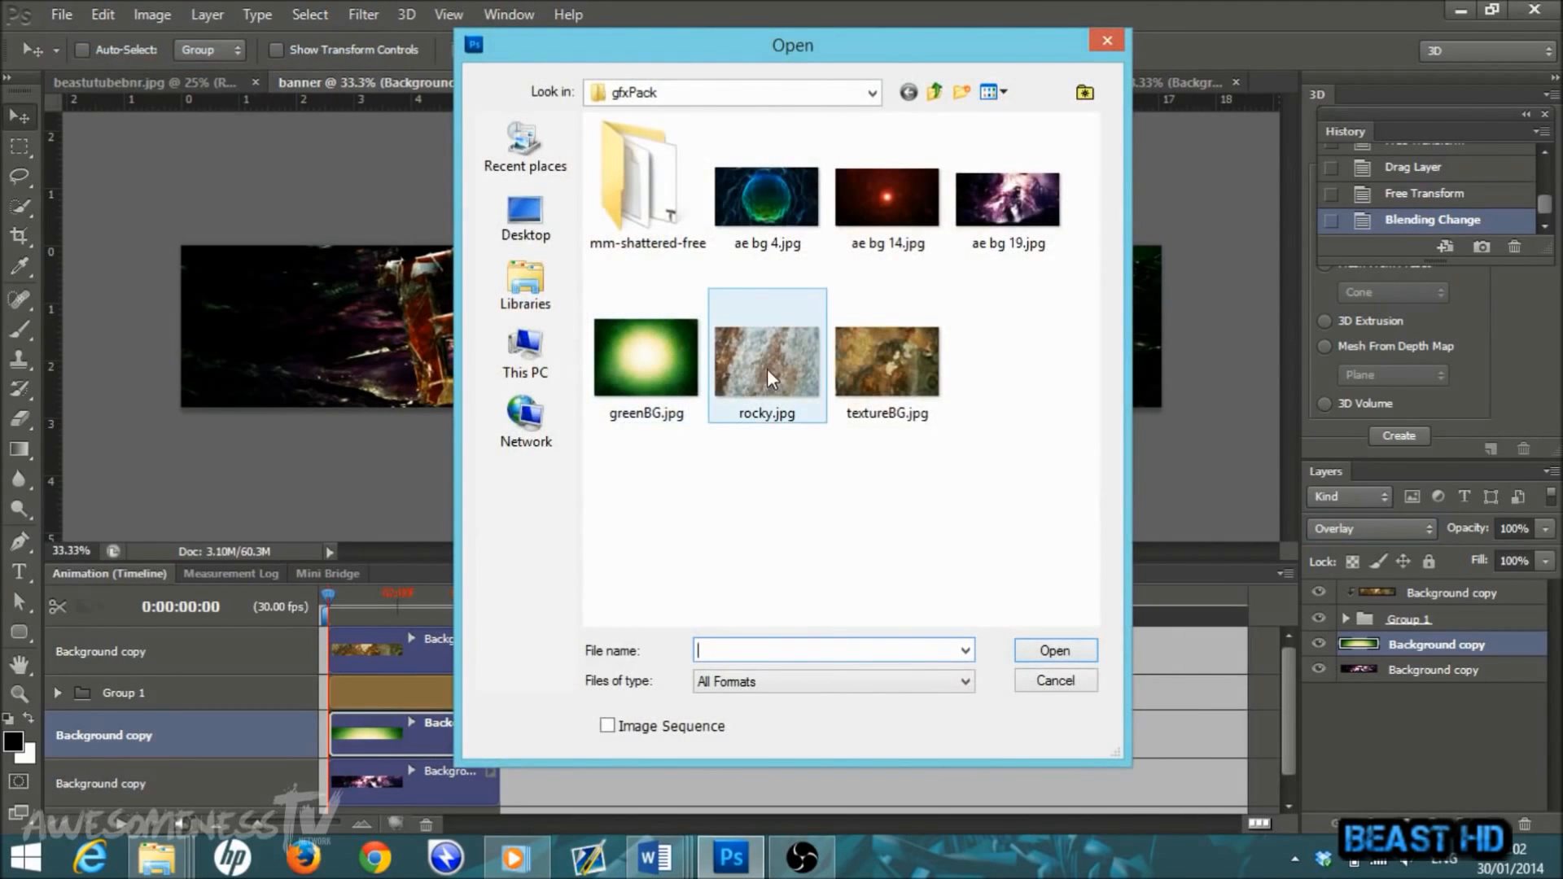
pyautogui.doubleClick(775, 373)
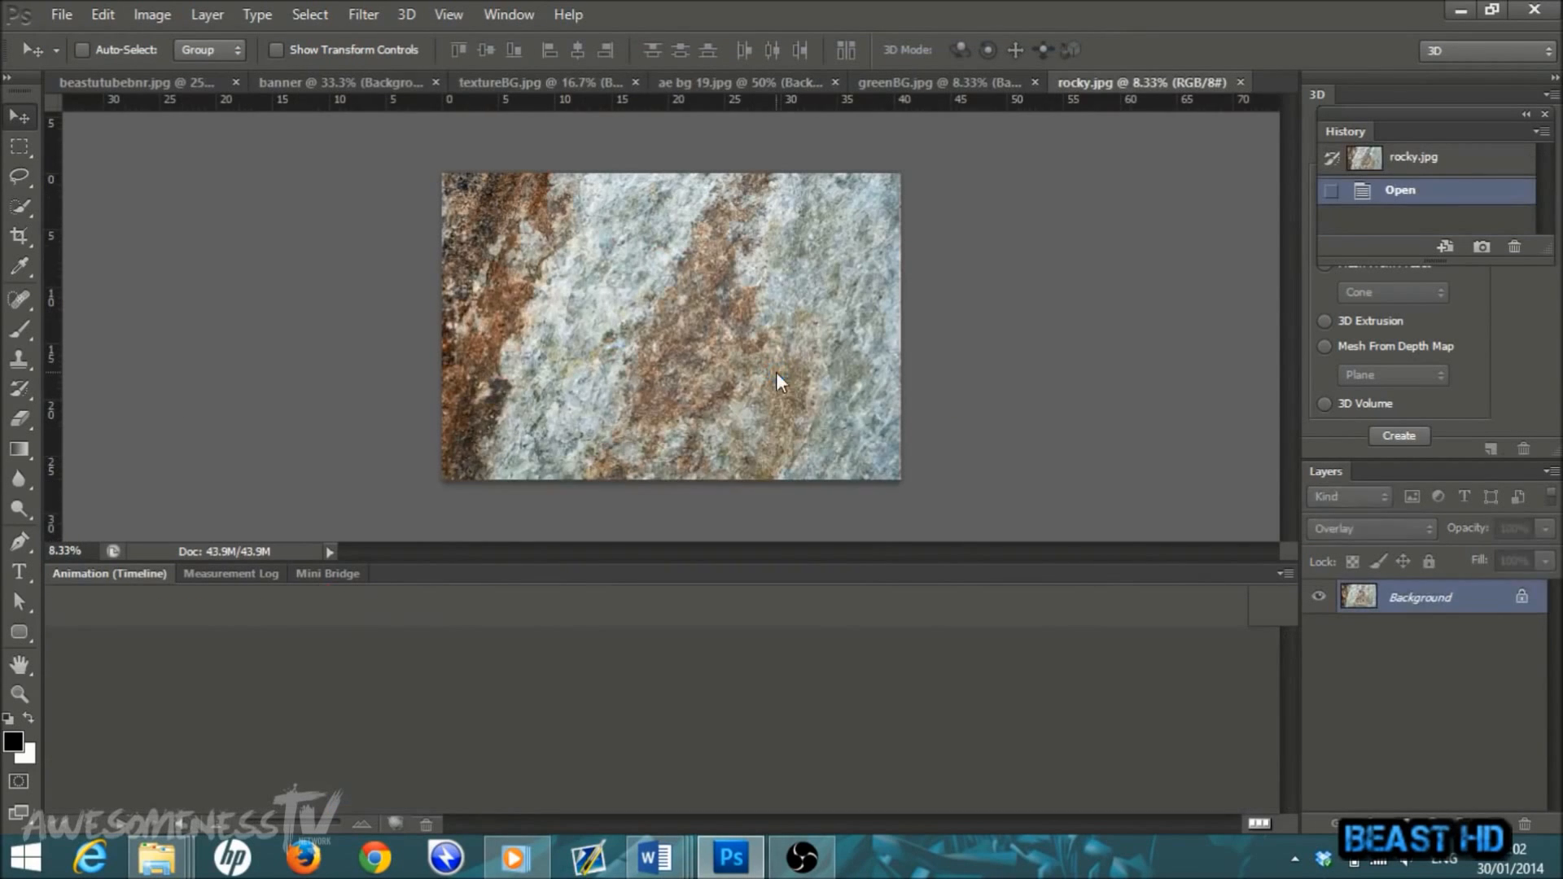
# Step: Duplicate the locked Background layer of rocky.jpg and bring the copy into the banner directly below Group 1
pyautogui.rightClick(1416, 599)
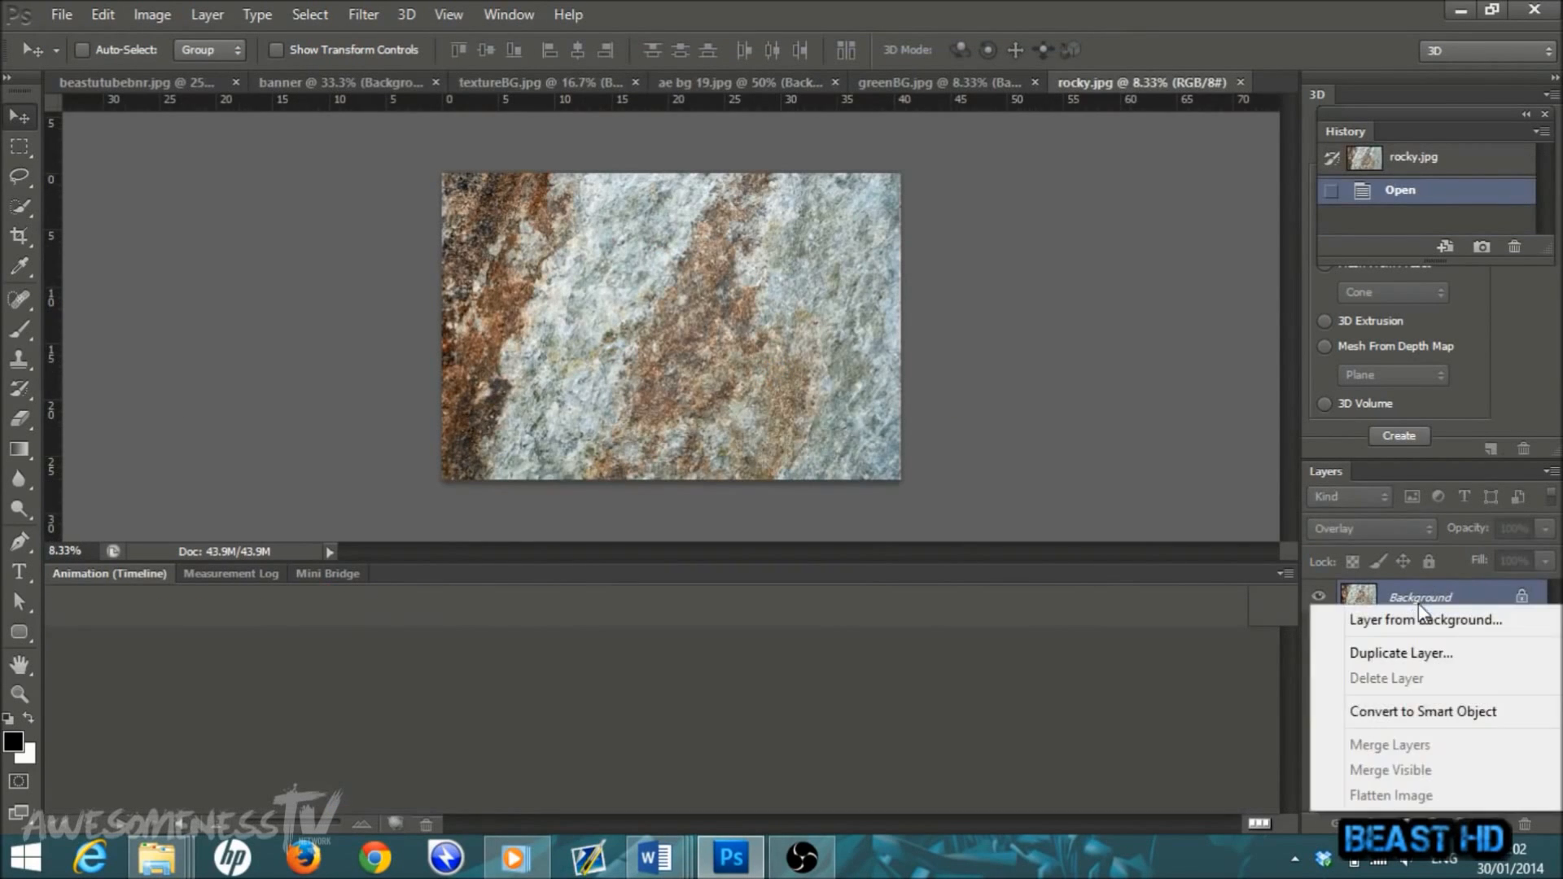
pyautogui.click(1419, 653)
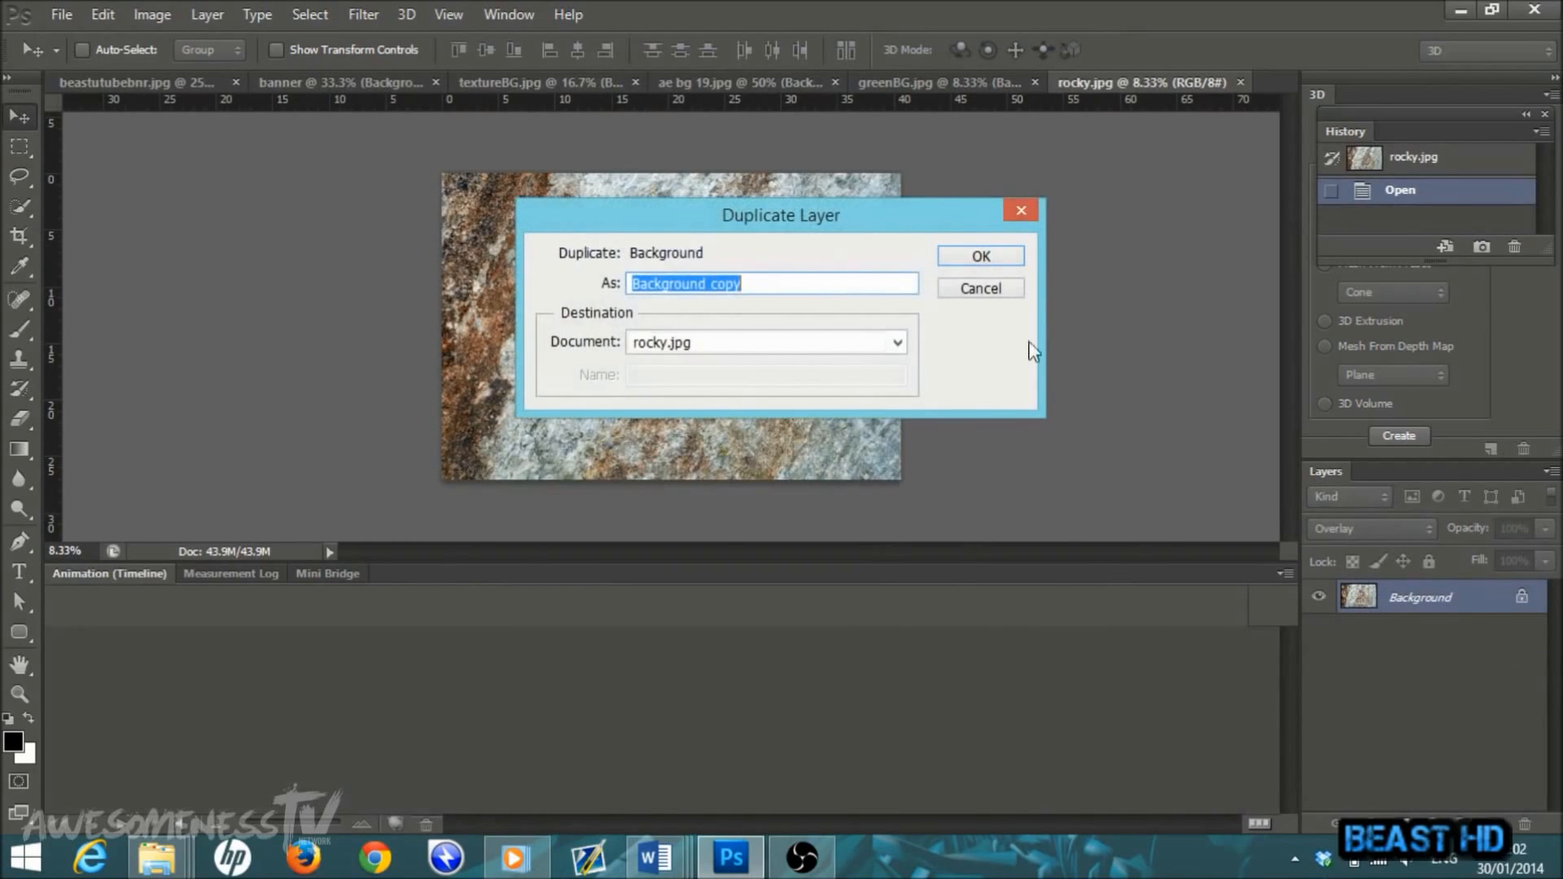
pyautogui.click(961, 259)
pyautogui.moveTo(739, 352); pyautogui.dragTo(585, 378)
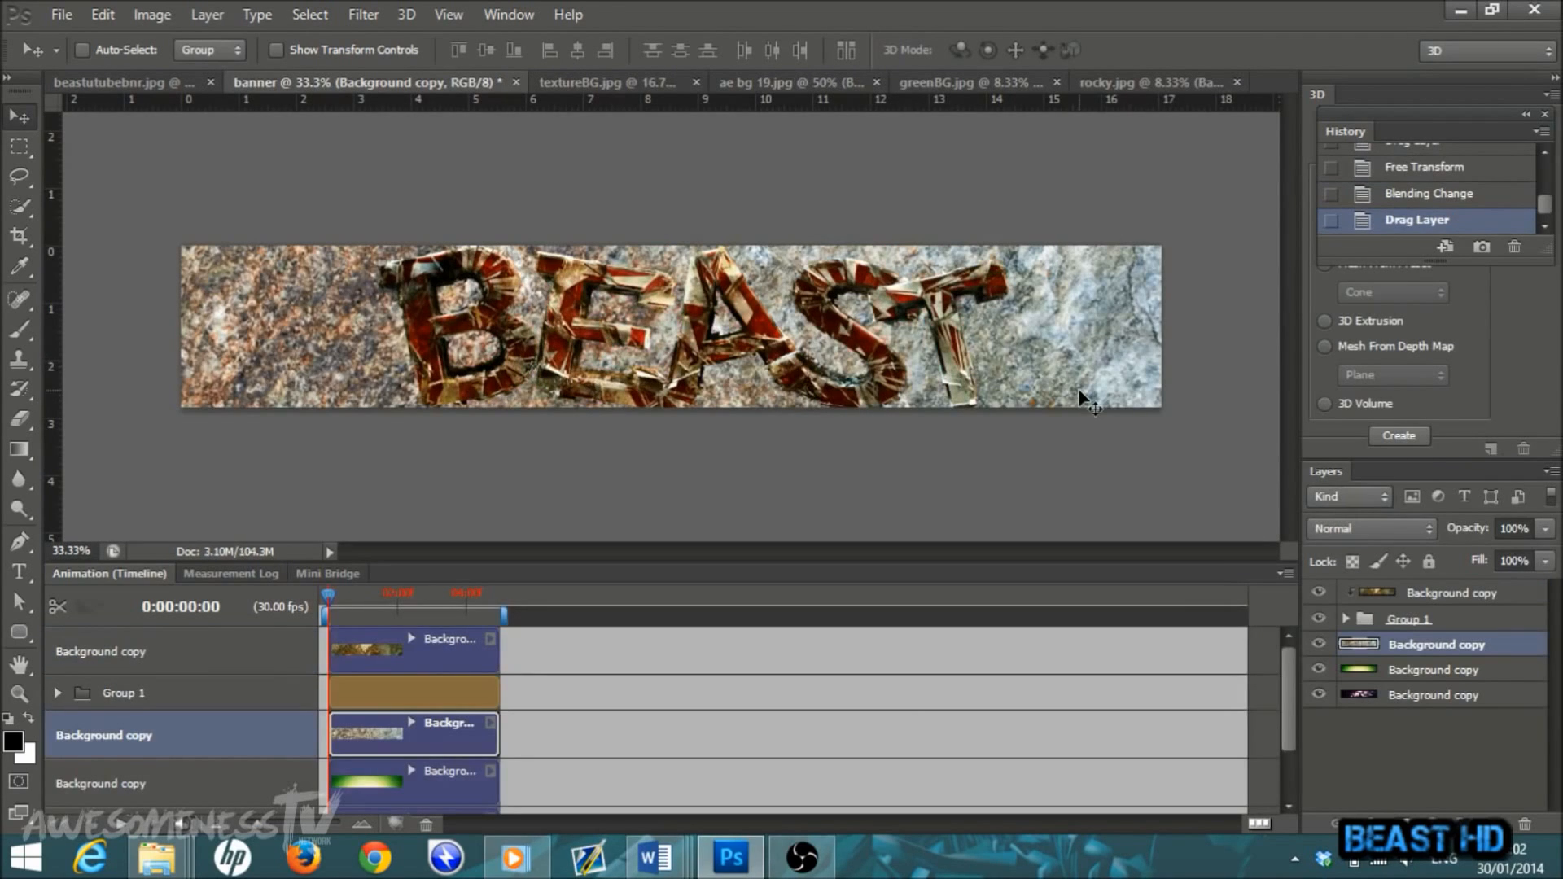
# Step: Set the rock layer to Overlay and restack the backgrounds with purple directly below Group 1, rock under it and green lowest
pyautogui.click(1430, 529)
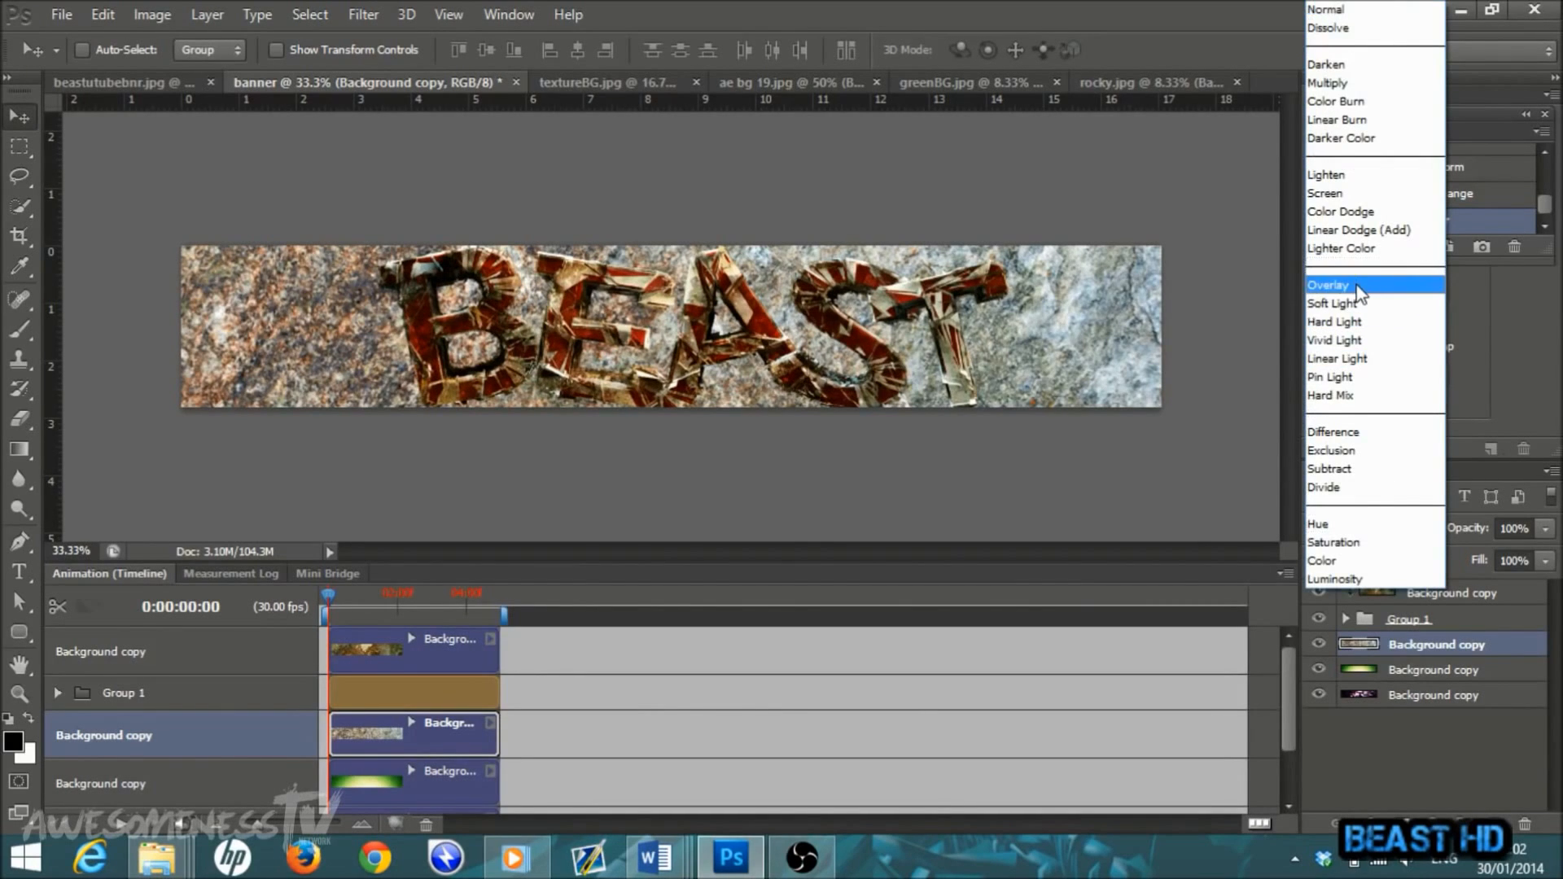
pyautogui.click(1357, 287)
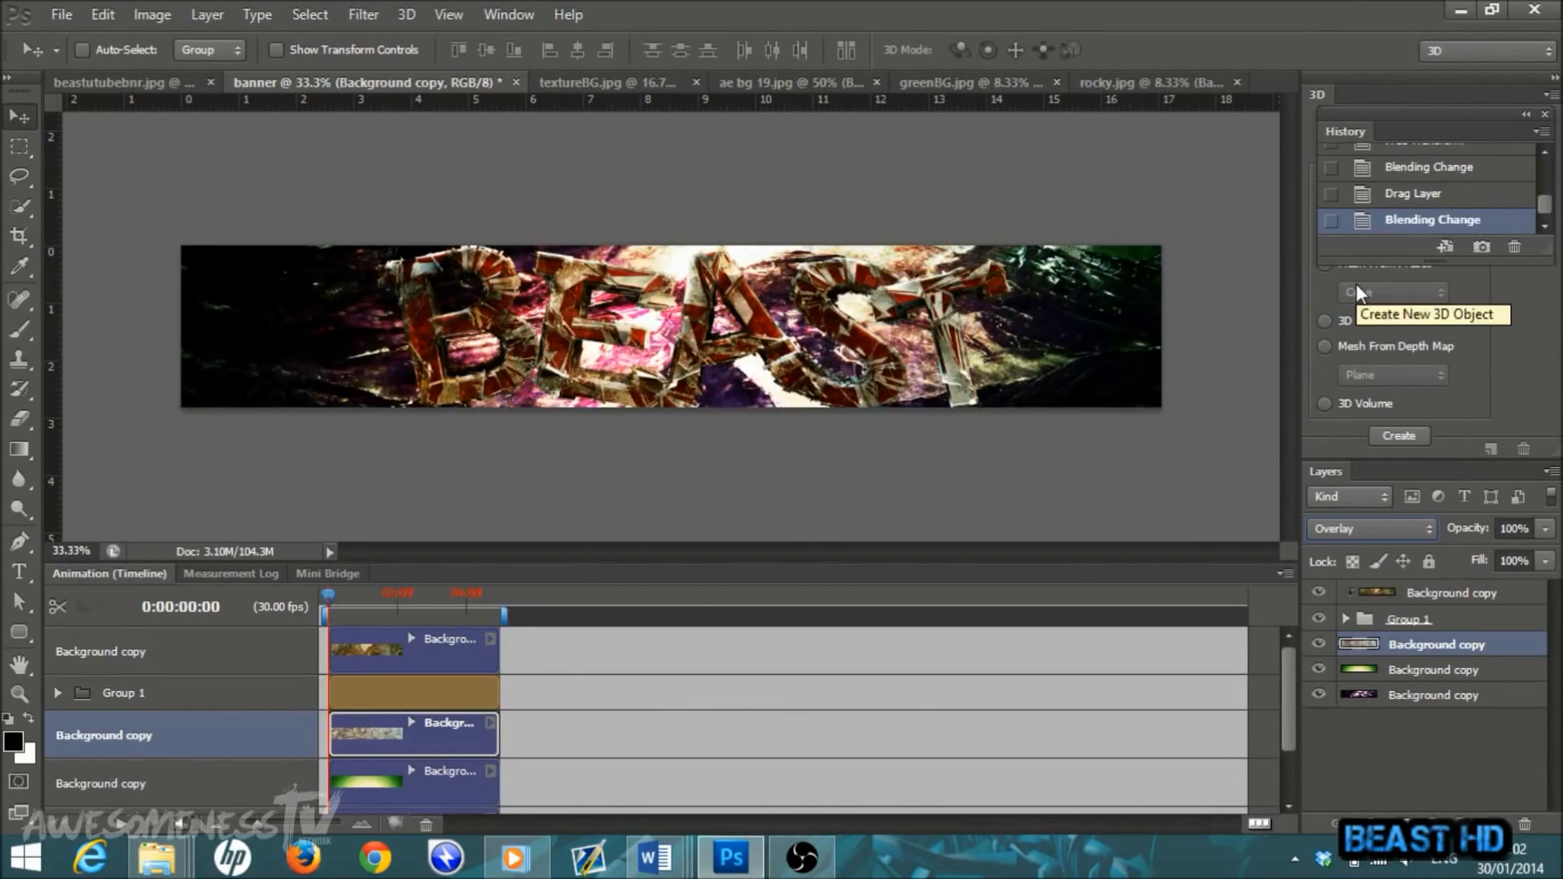
pyautogui.moveTo(1413, 644); pyautogui.dragTo(1413, 701)
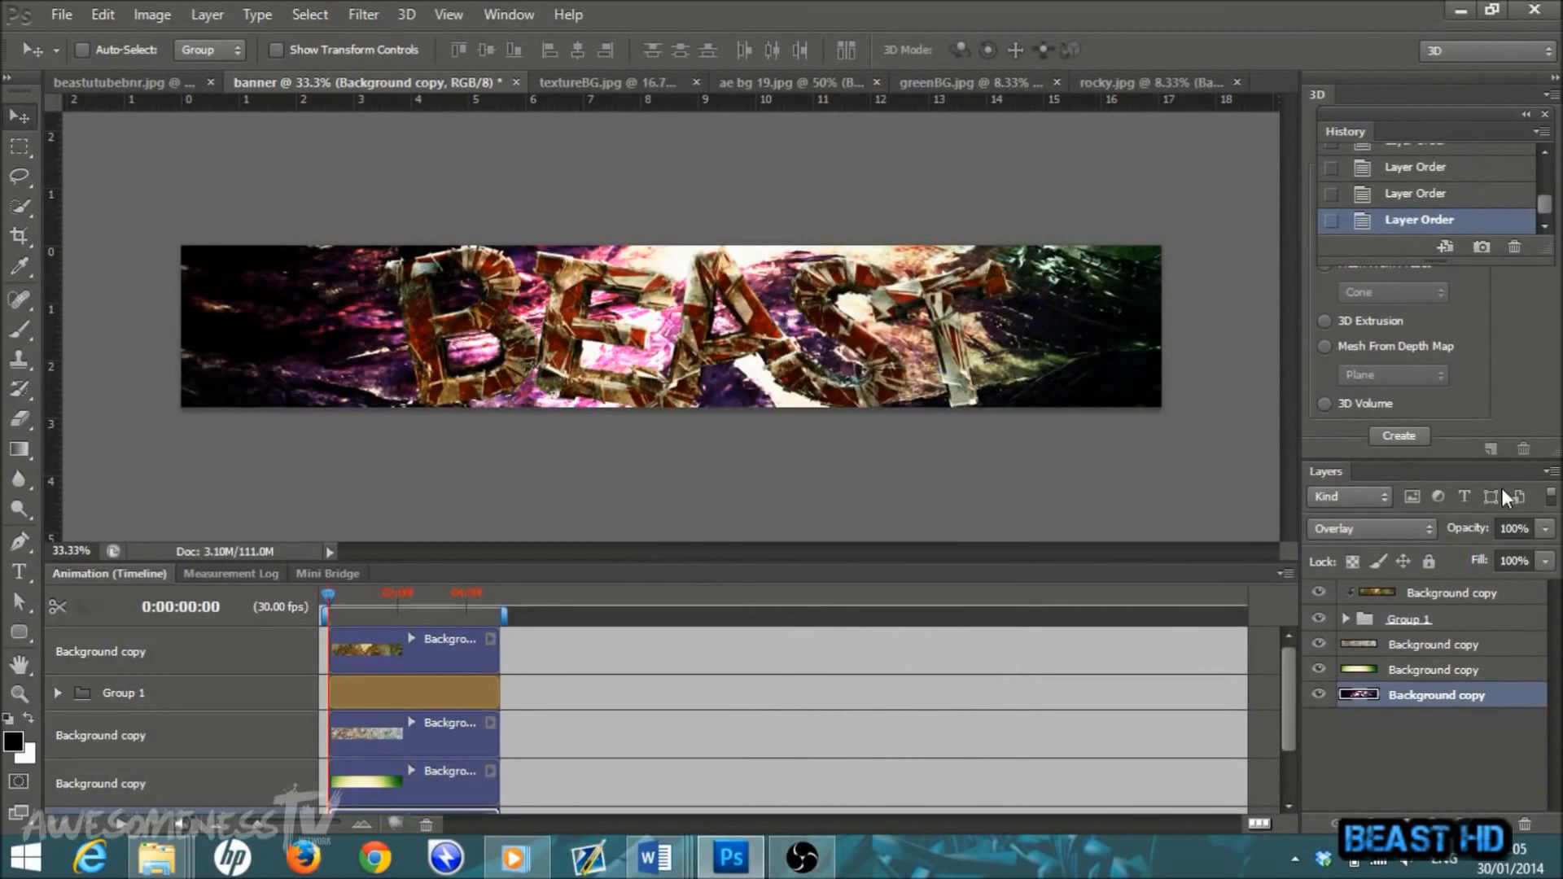
pyautogui.click(1419, 736)
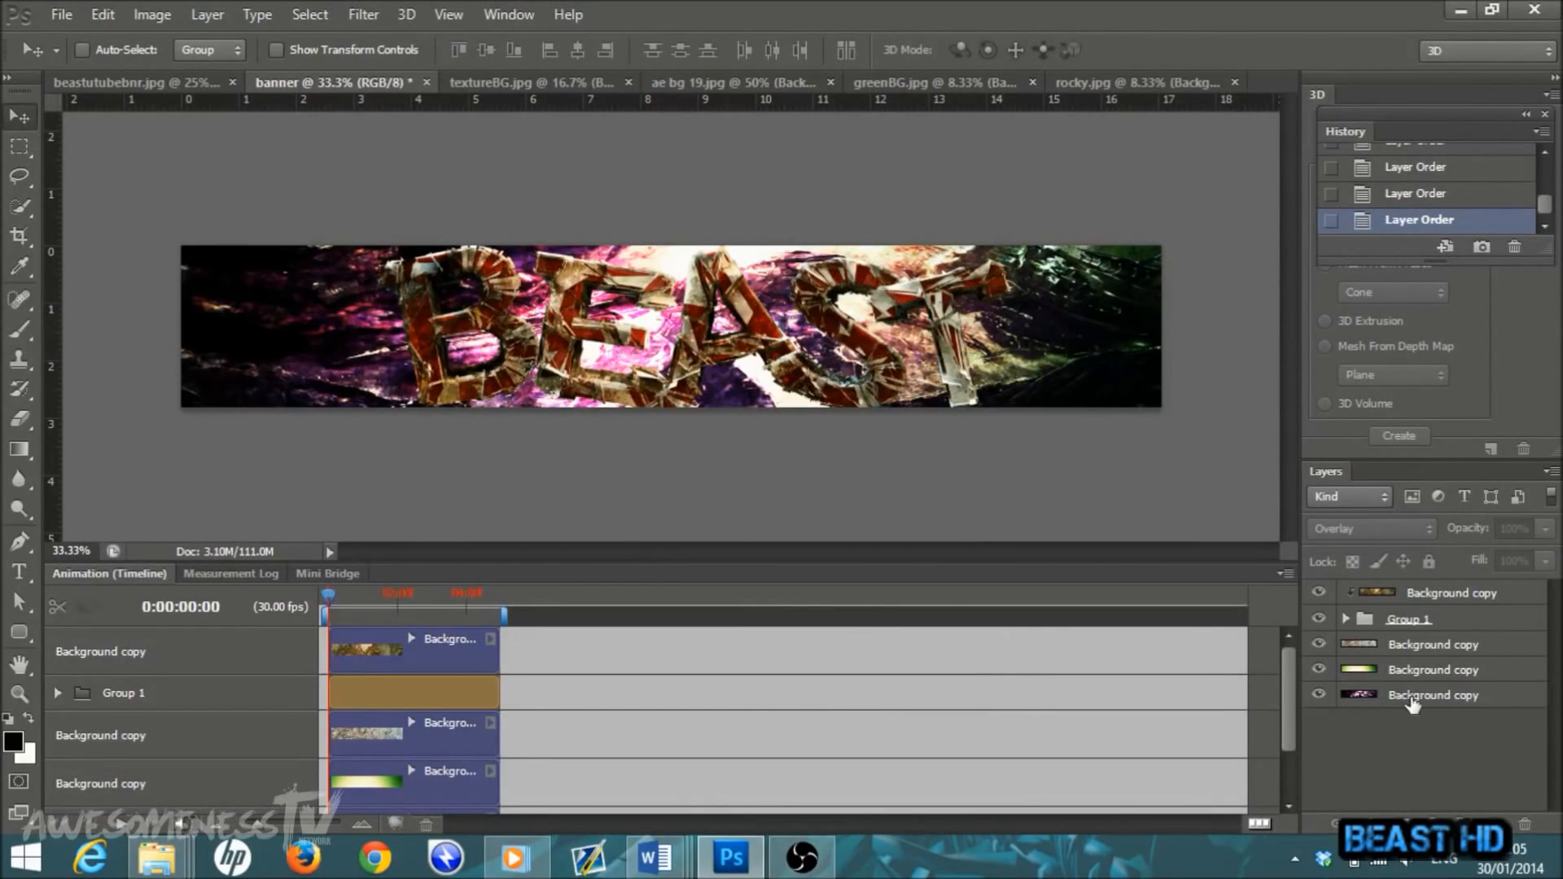
pyautogui.moveTo(1413, 705); pyautogui.dragTo(1426, 645)
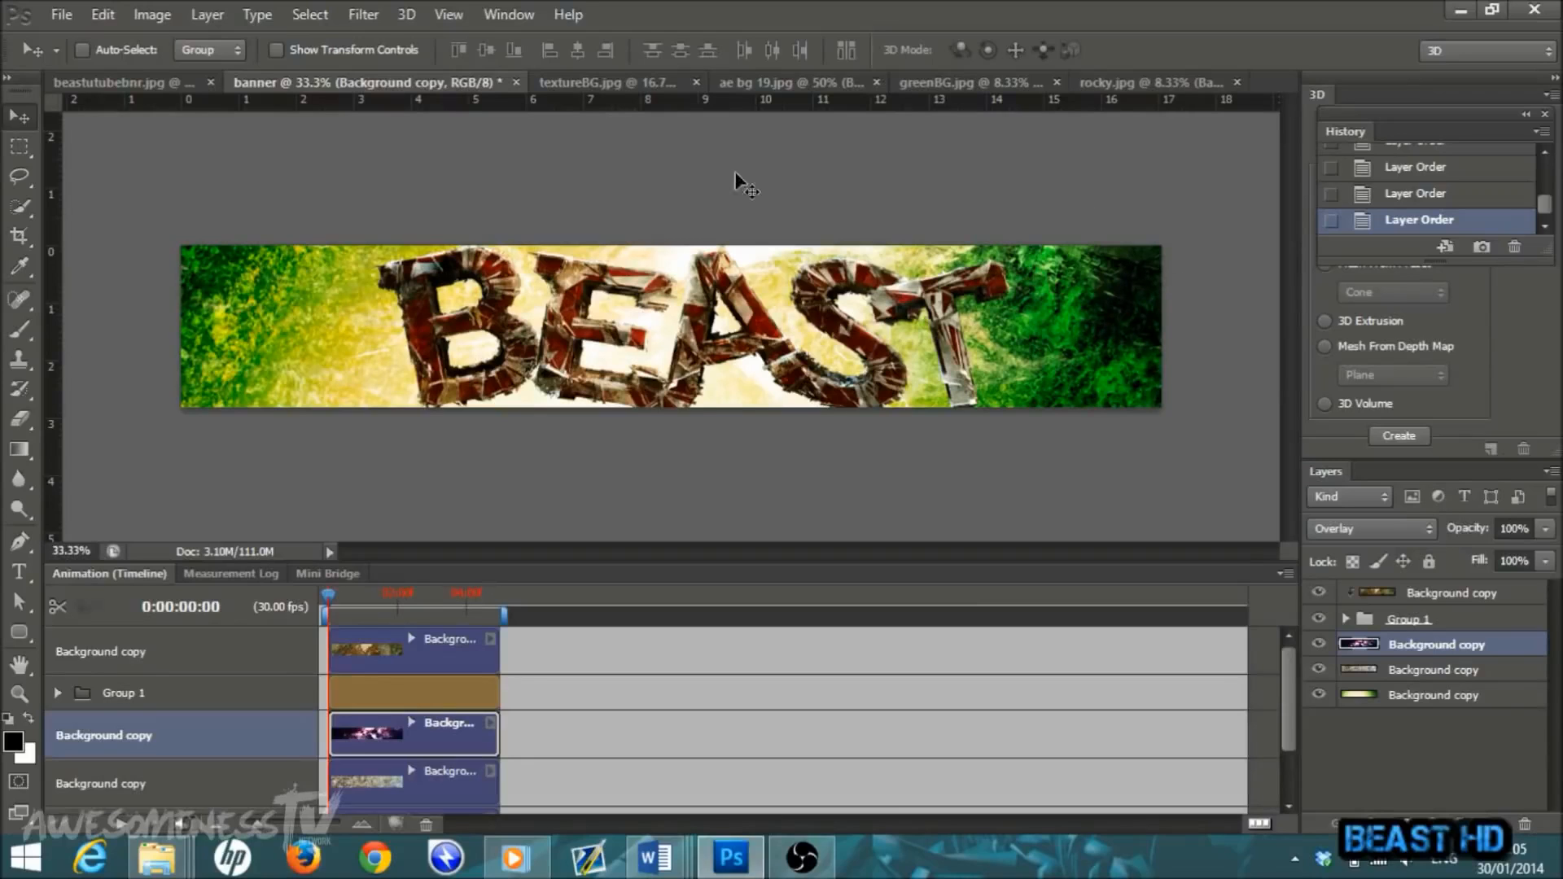
# Step: Open ae bg 14.jpg from the gfxPack folder
pyautogui.click(52, 17)
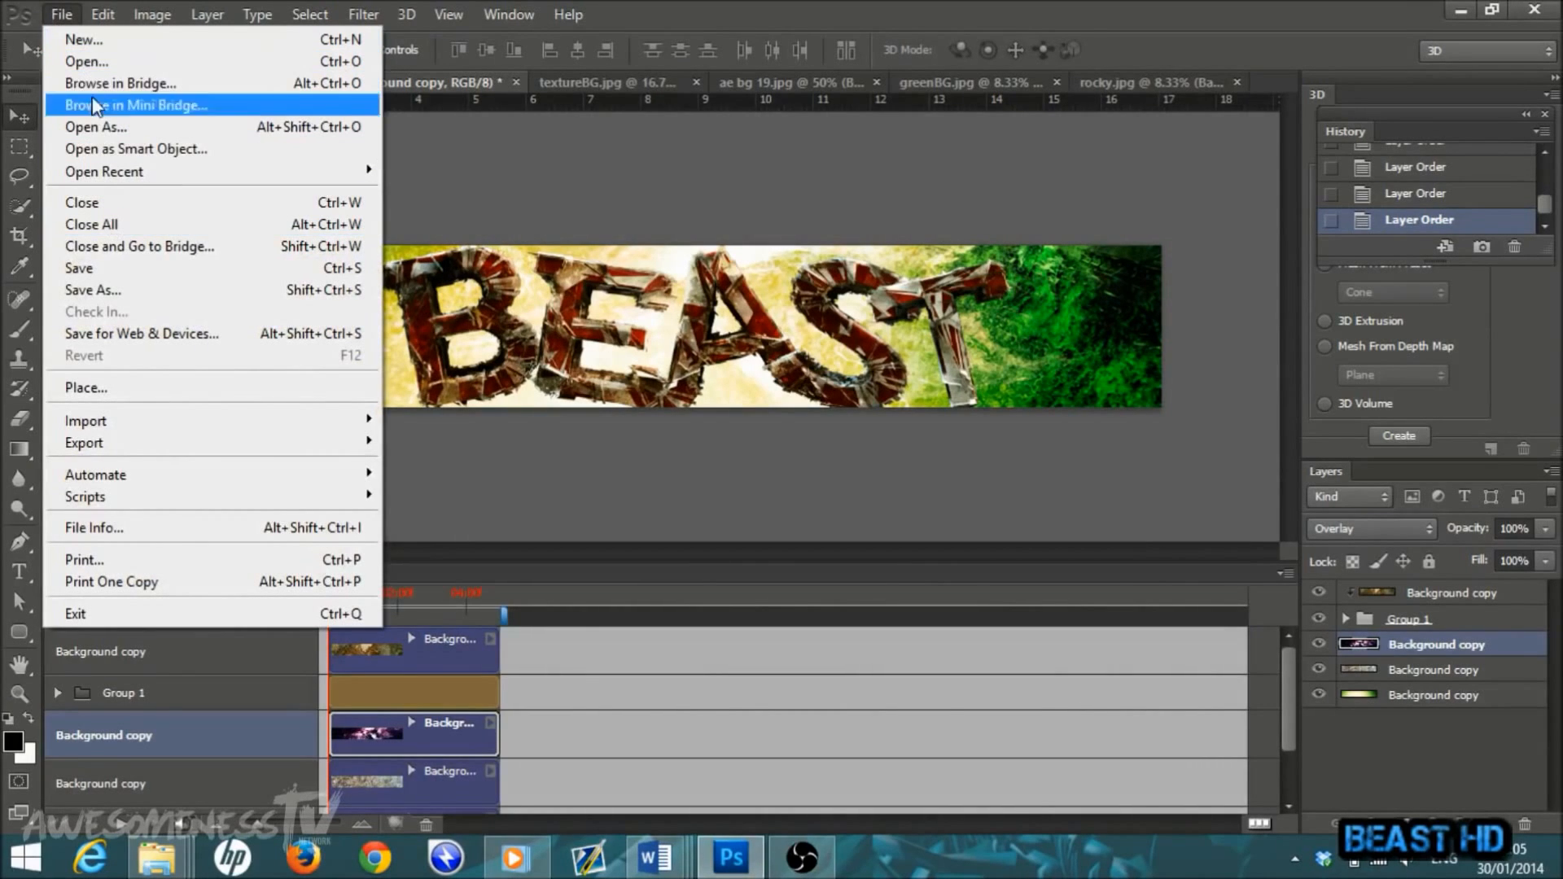
pyautogui.click(136, 63)
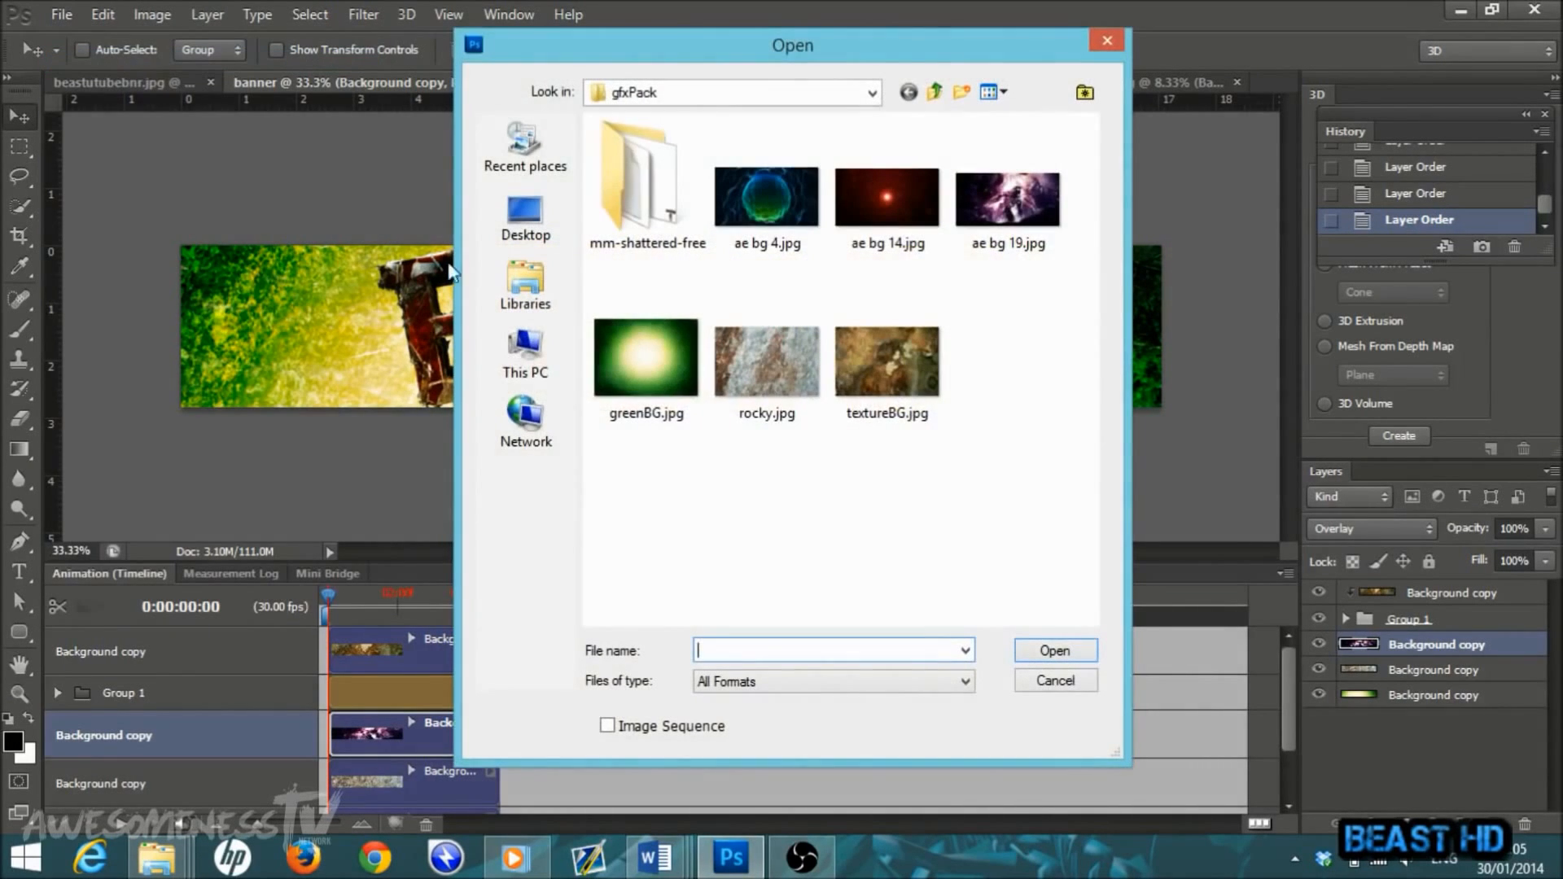
pyautogui.doubleClick(893, 203)
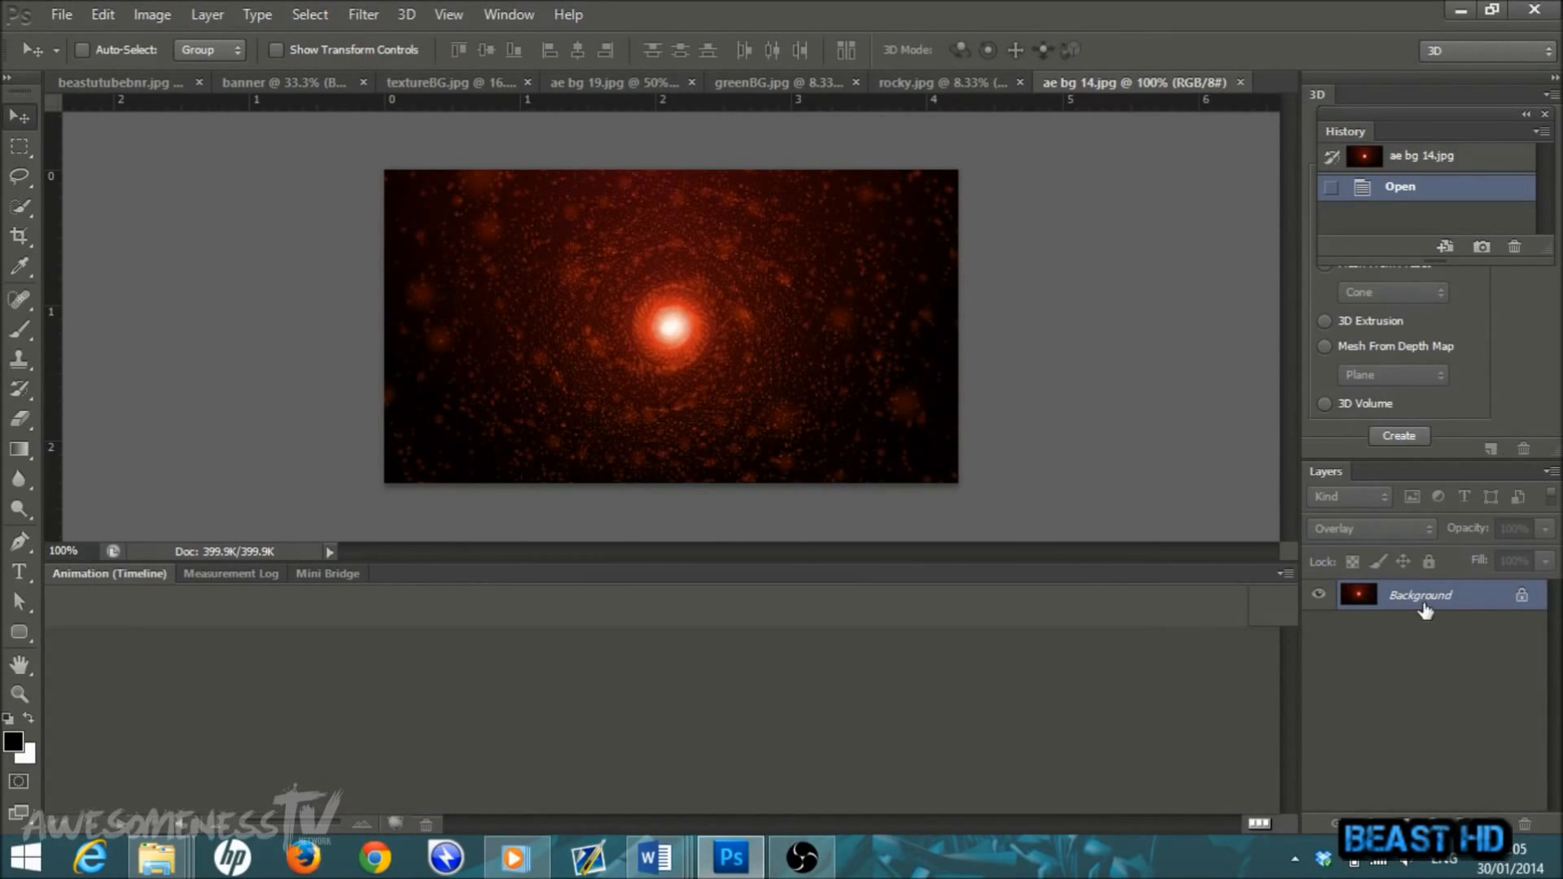
# Step: Duplicate the locked Background layer of ae bg 14.jpg and bring the copy into the banner directly below Group 1
pyautogui.rightClick(1424, 615)
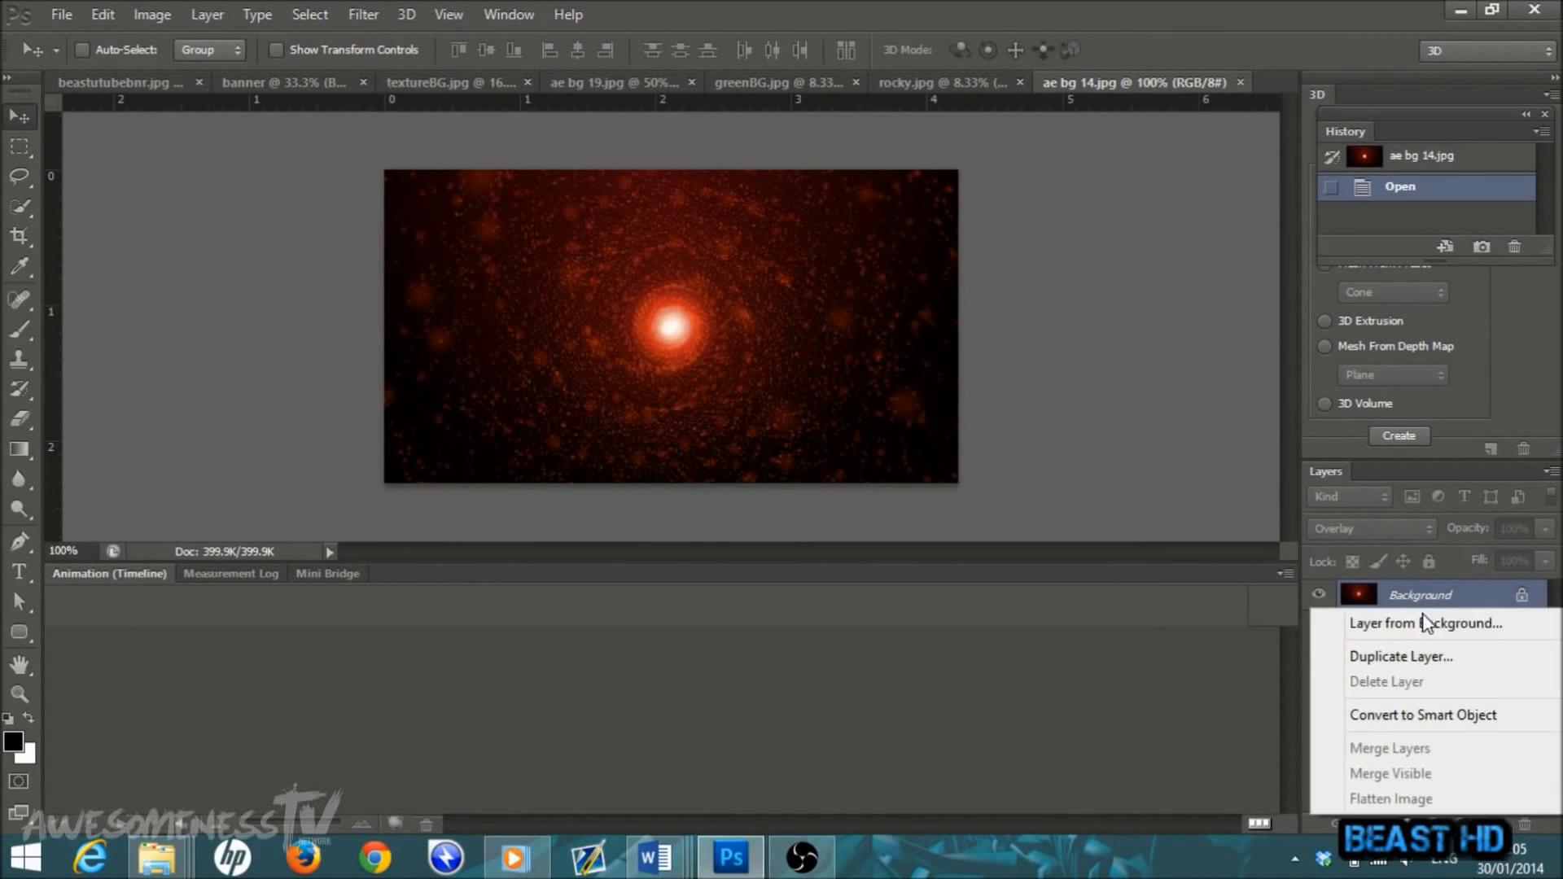
pyautogui.click(1405, 655)
pyautogui.click(981, 256)
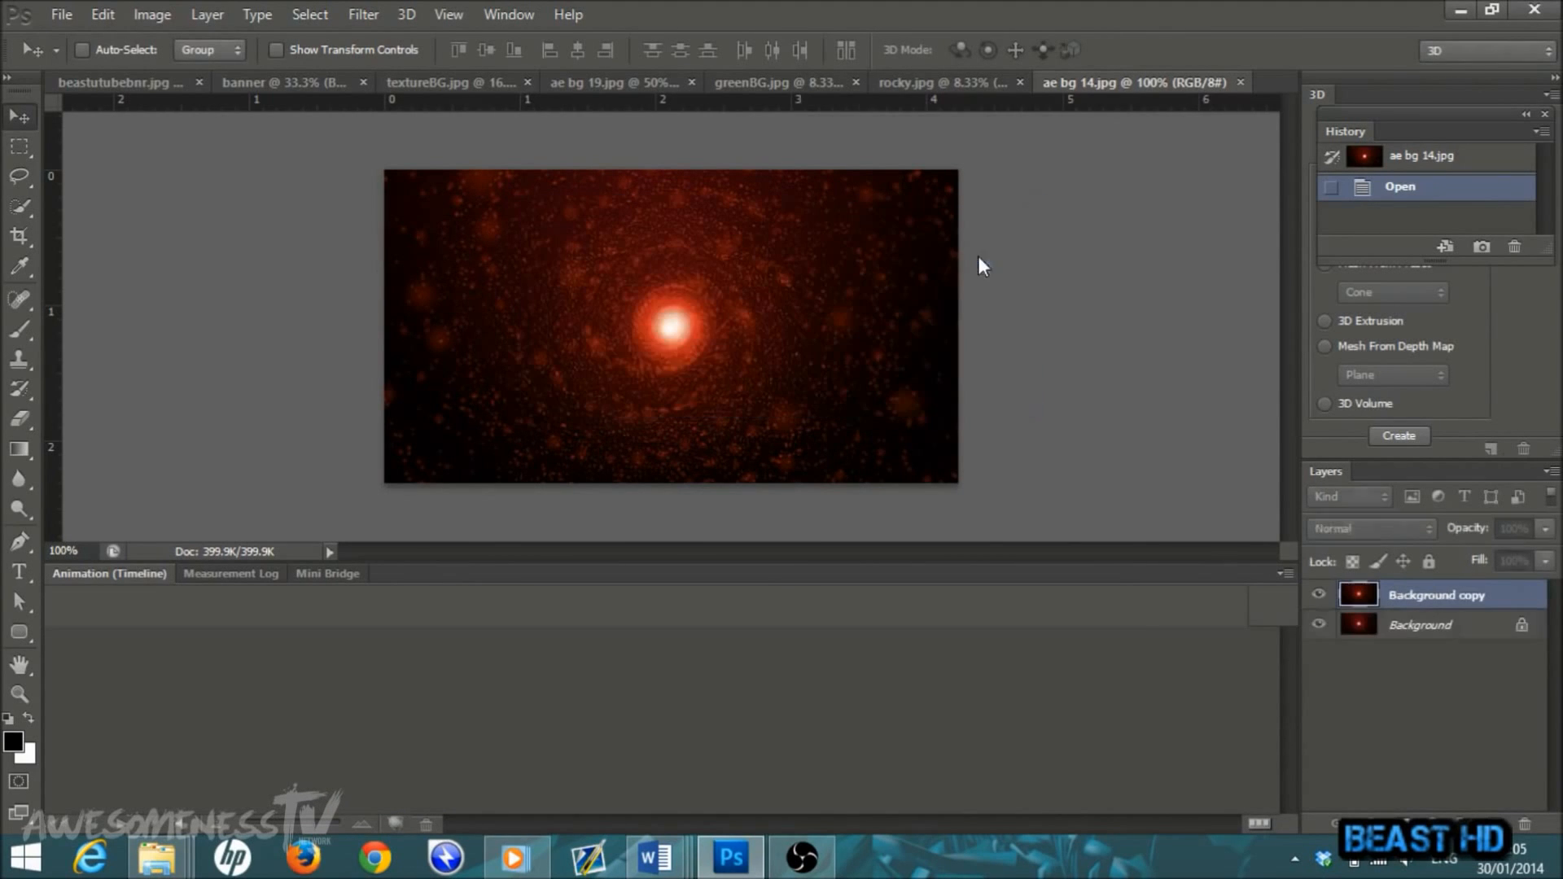
pyautogui.moveTo(727, 342); pyautogui.dragTo(657, 326)
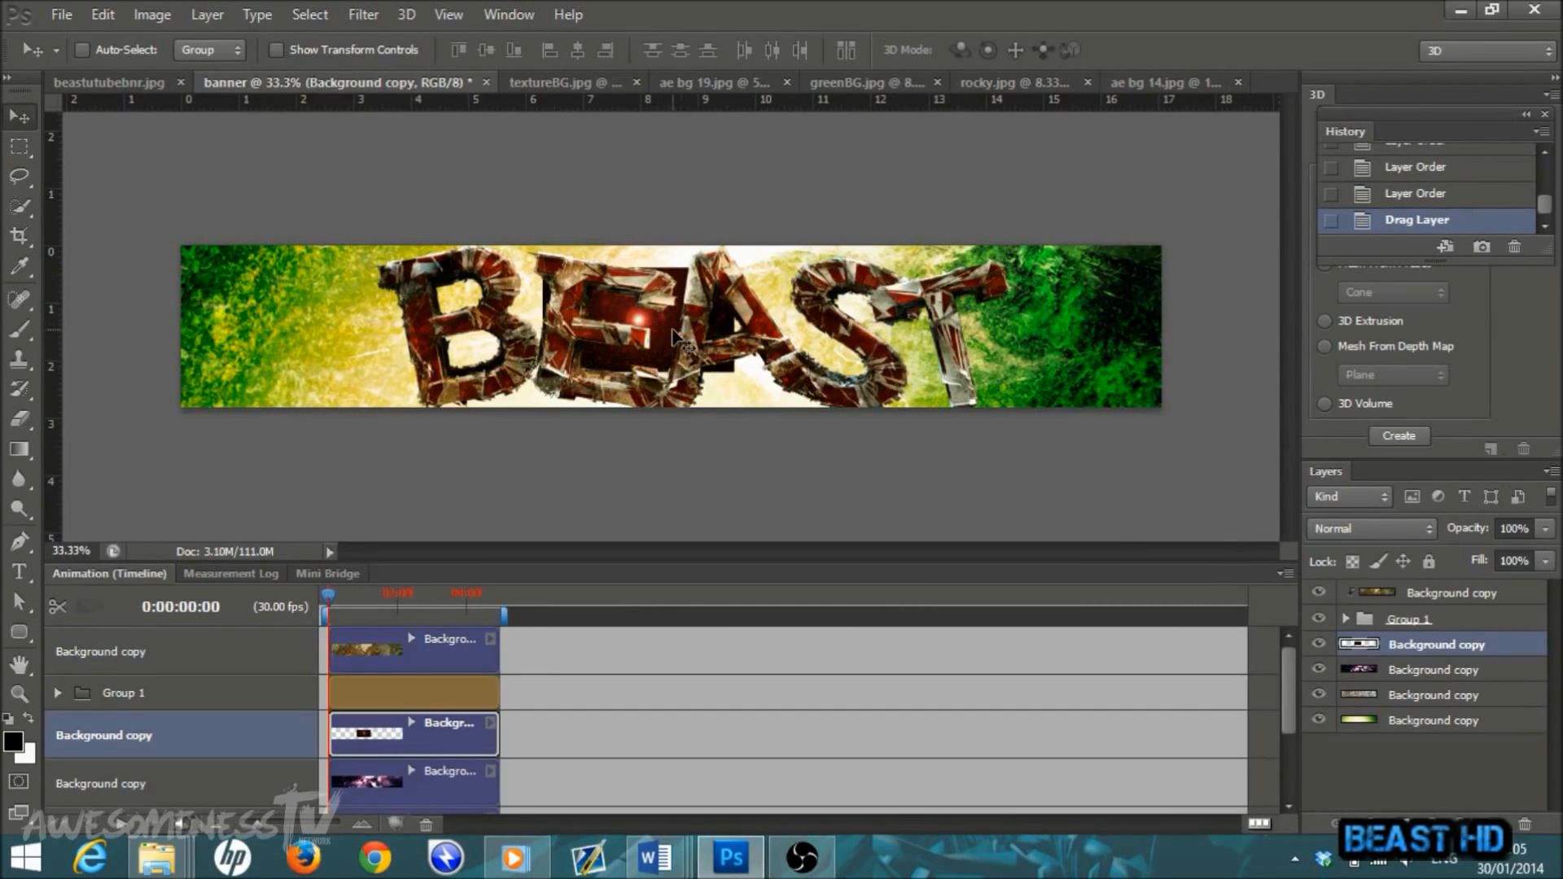
# Step: Stretch the red image layer to about 345% width and 149% height so it spans the BEAST lettering
pyautogui.hotkey('ctrl', 't')
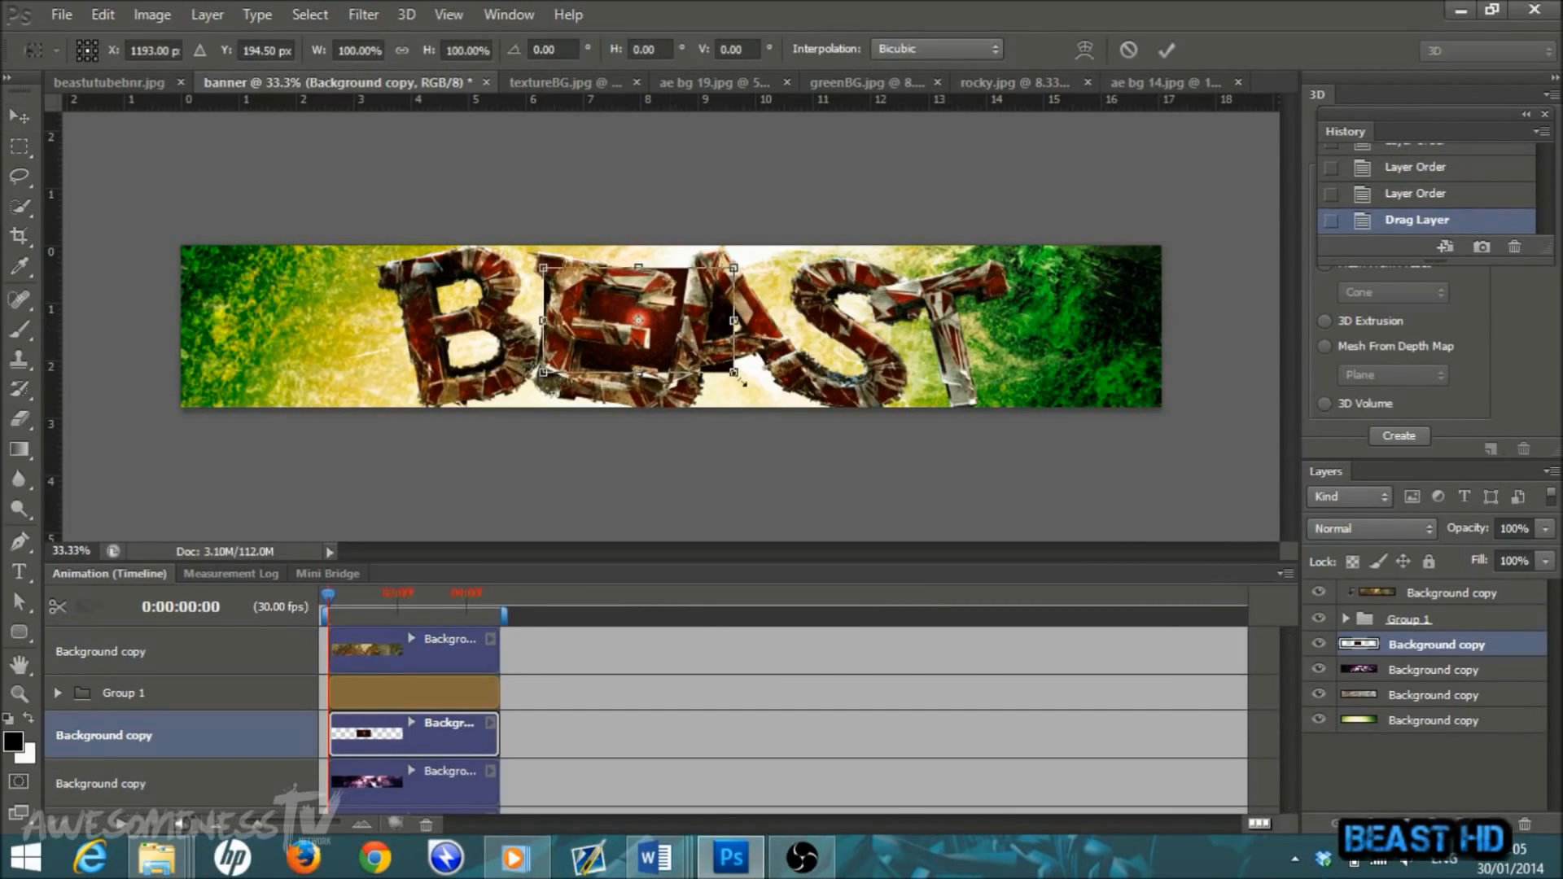
pyautogui.moveTo(734, 375); pyautogui.dragTo(1032, 417)
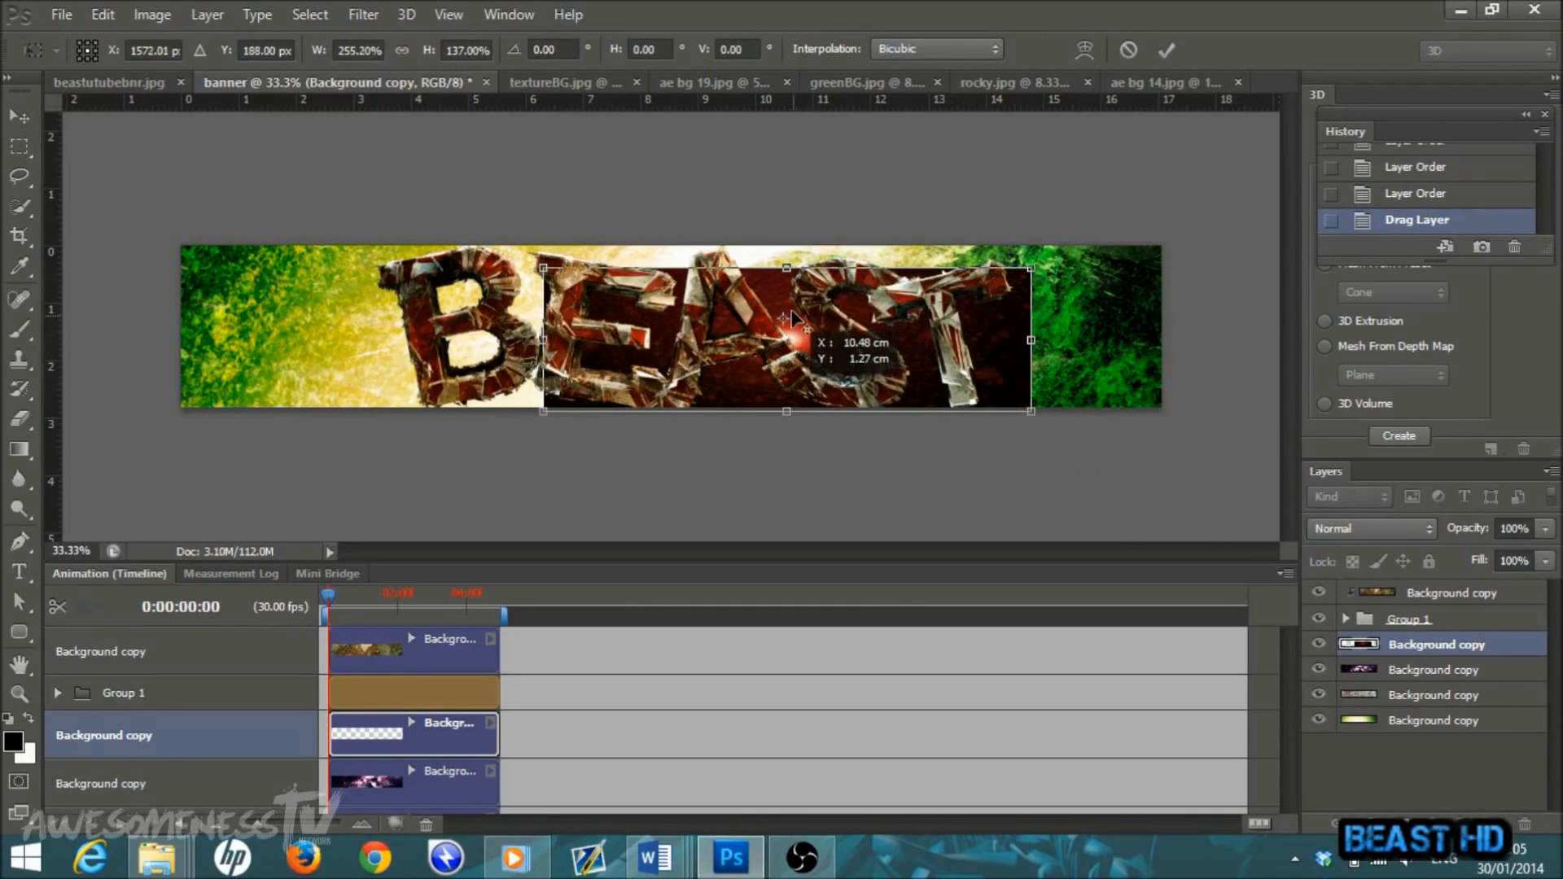
pyautogui.moveTo(787, 268); pyautogui.dragTo(787, 256)
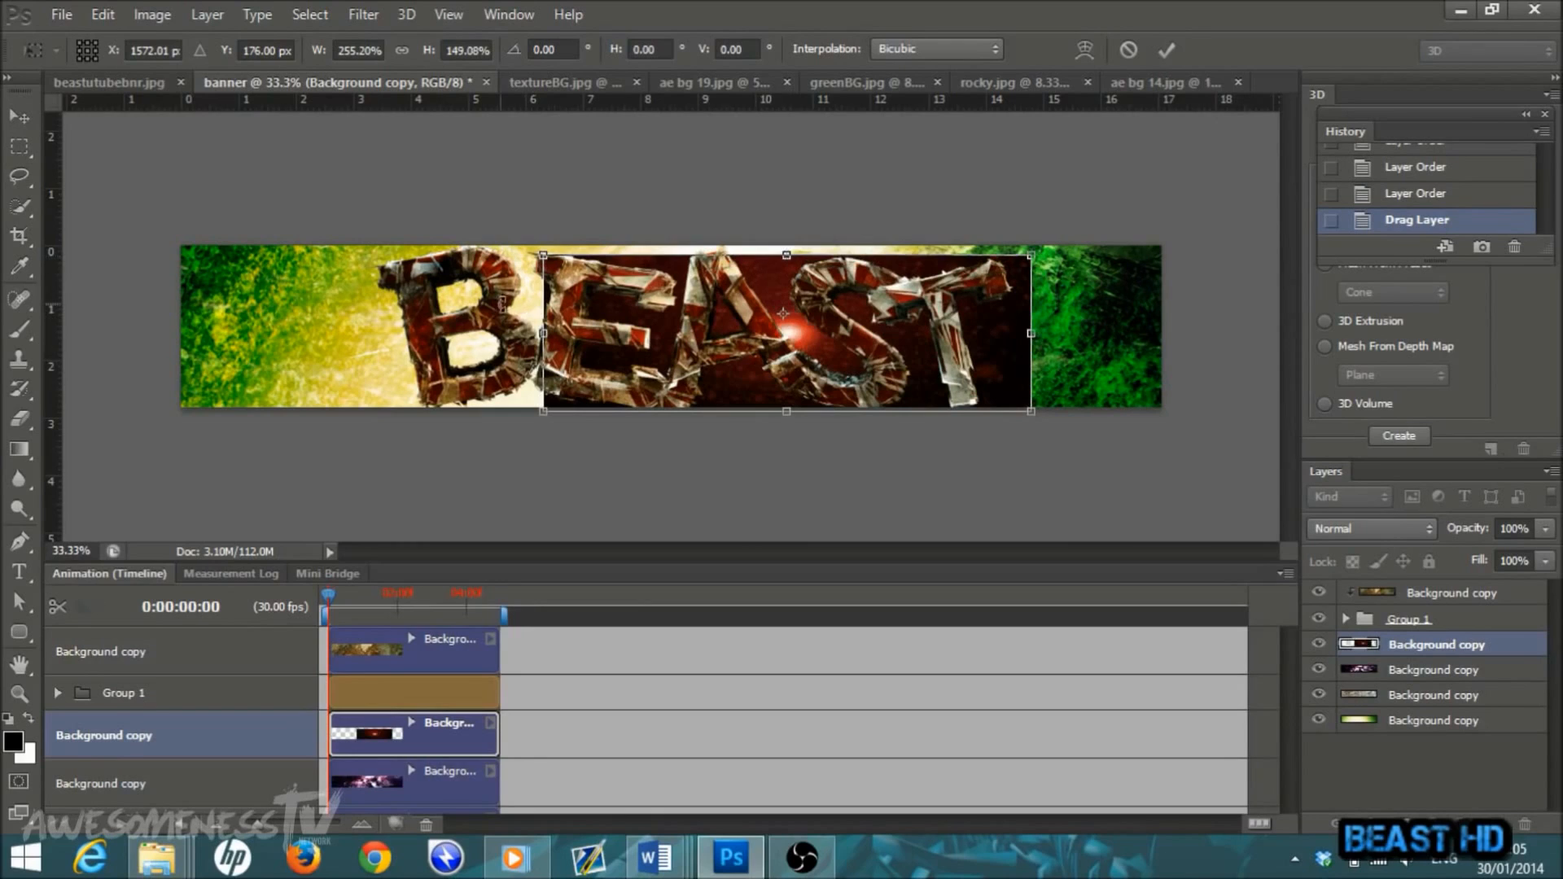
pyautogui.moveTo(544, 333); pyautogui.dragTo(370, 333)
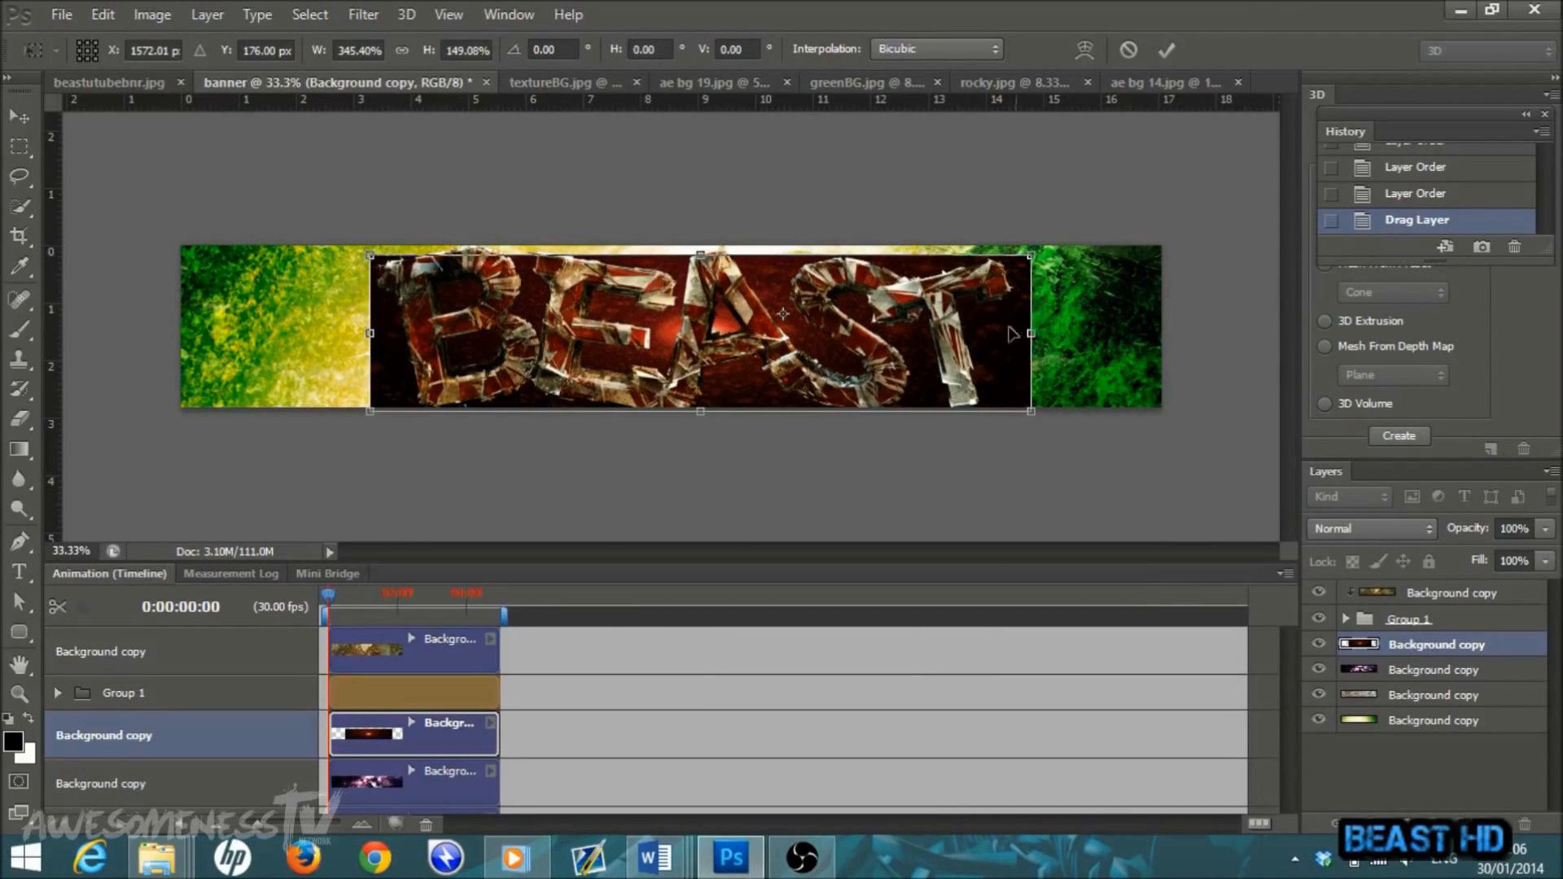
pyautogui.click(1164, 52)
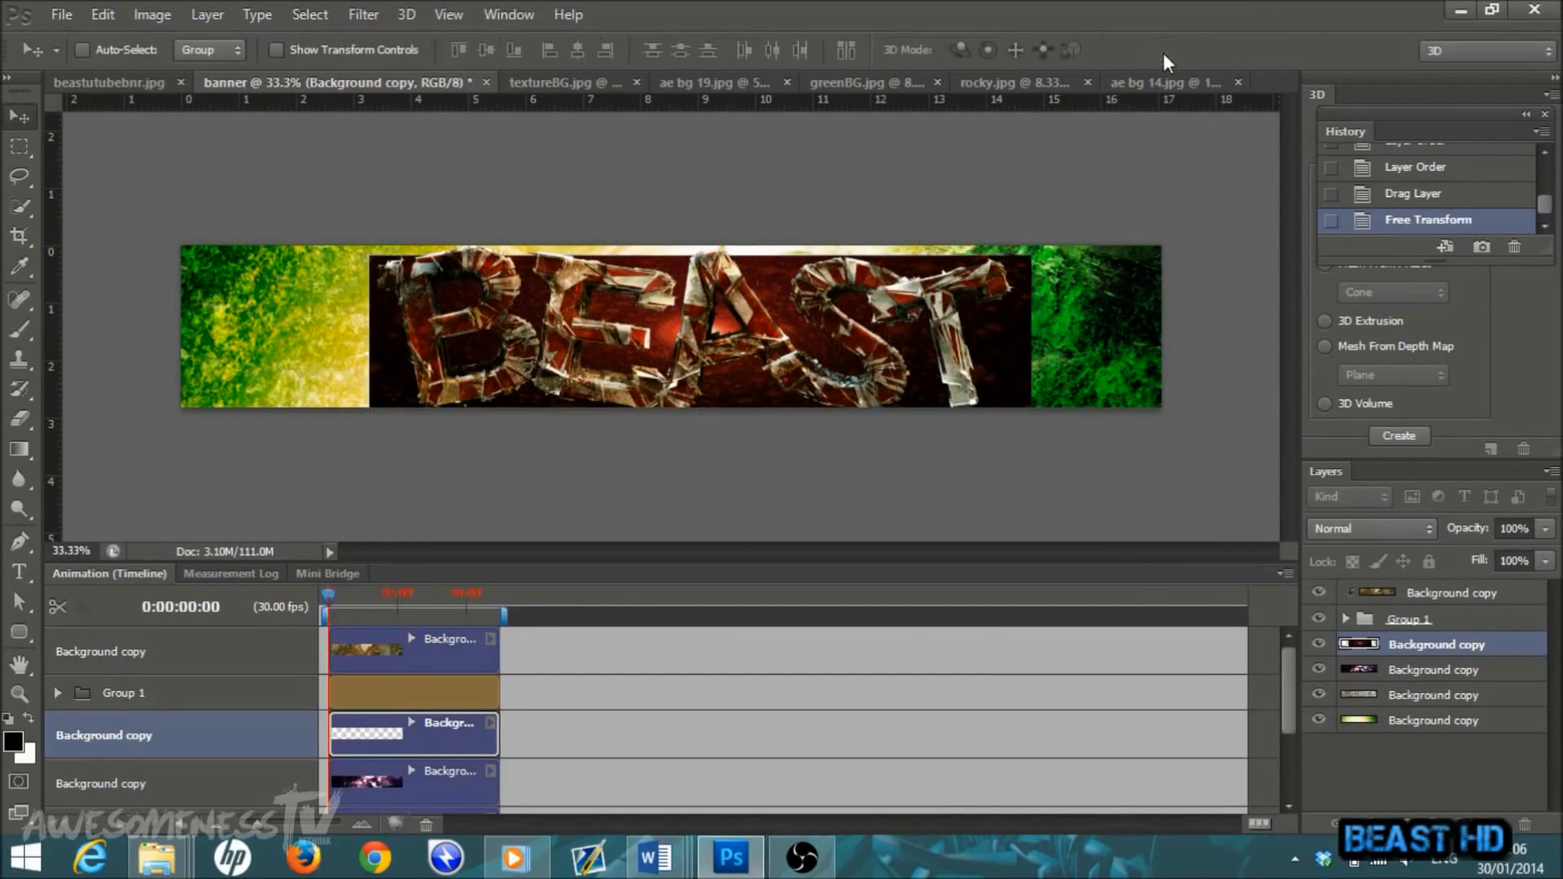
# Step: Clip the red layer to Group 1, beneath the clipped texture layer, and set its blend mode to Overlay
pyautogui.moveTo(1426, 652); pyautogui.dragTo(1474, 588)
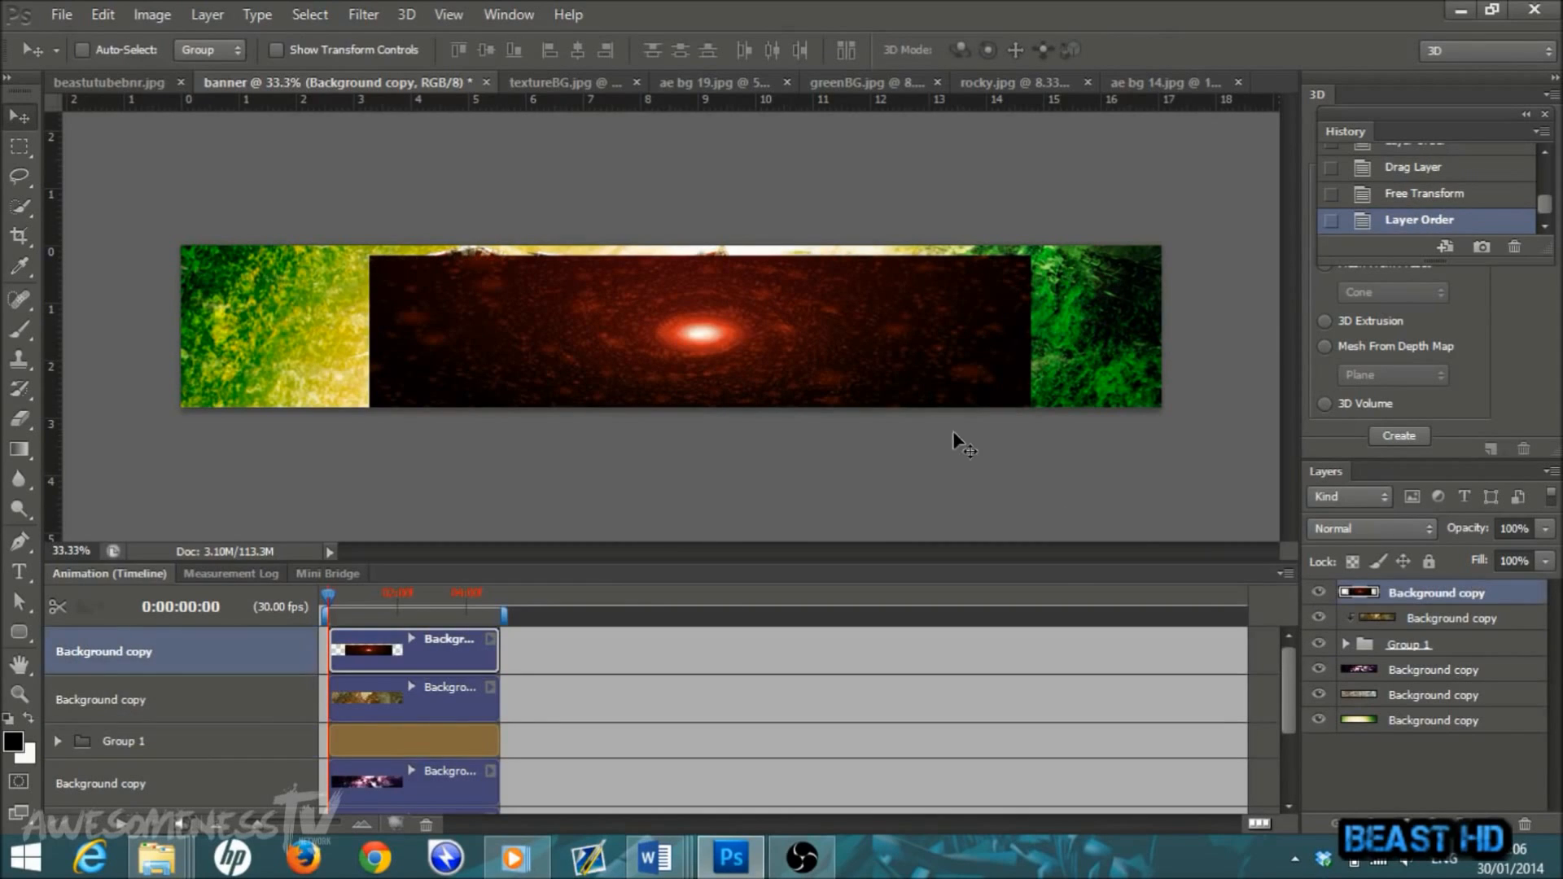
pyautogui.moveTo(1409, 616); pyautogui.dragTo(1436, 636)
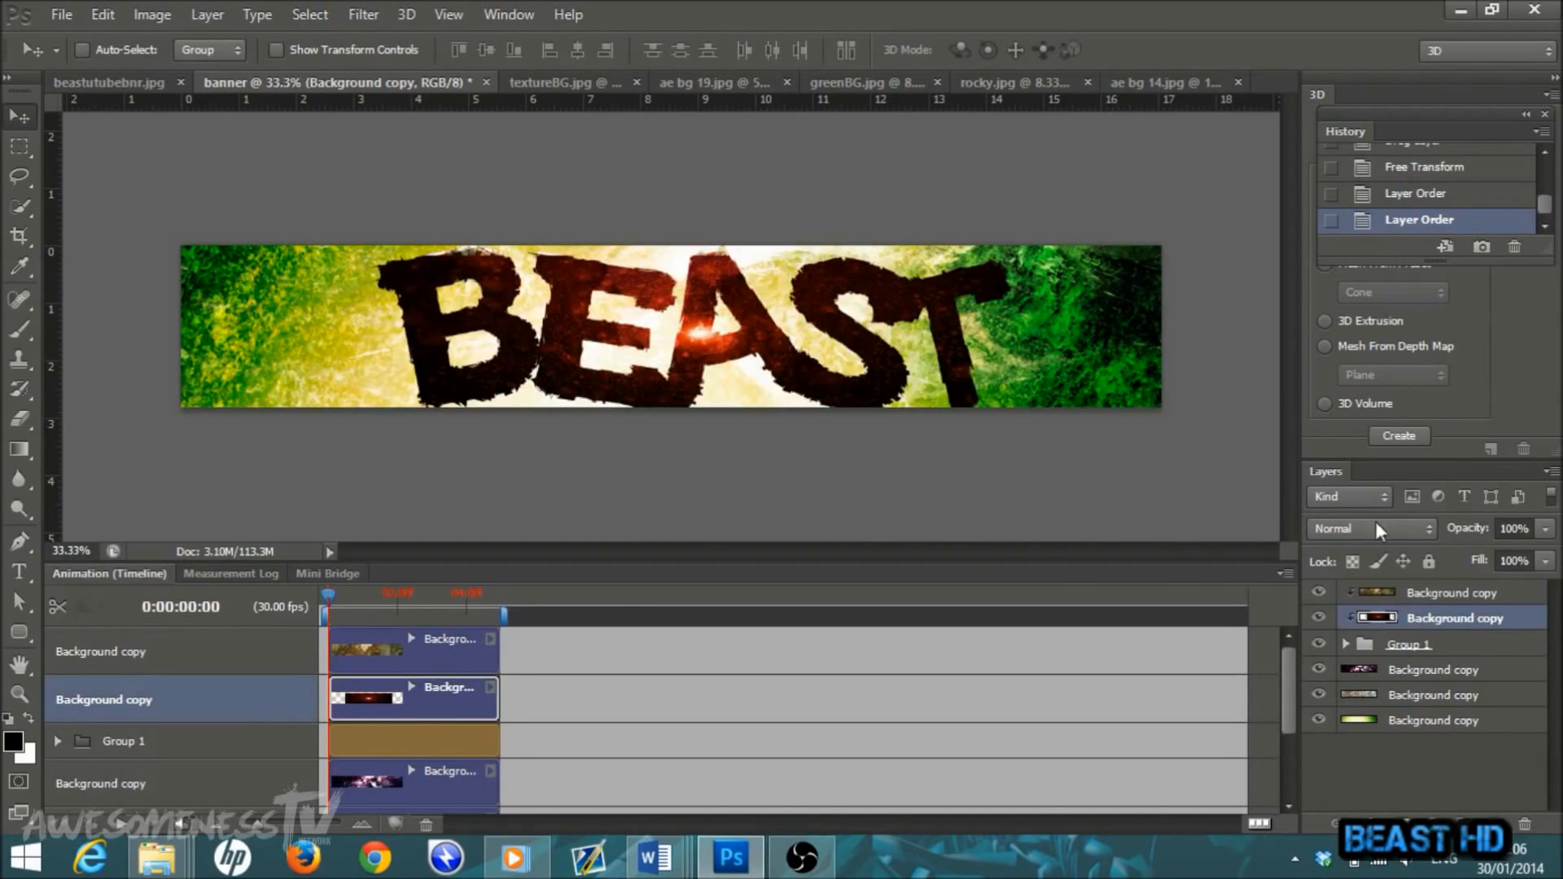
pyautogui.click(1423, 527)
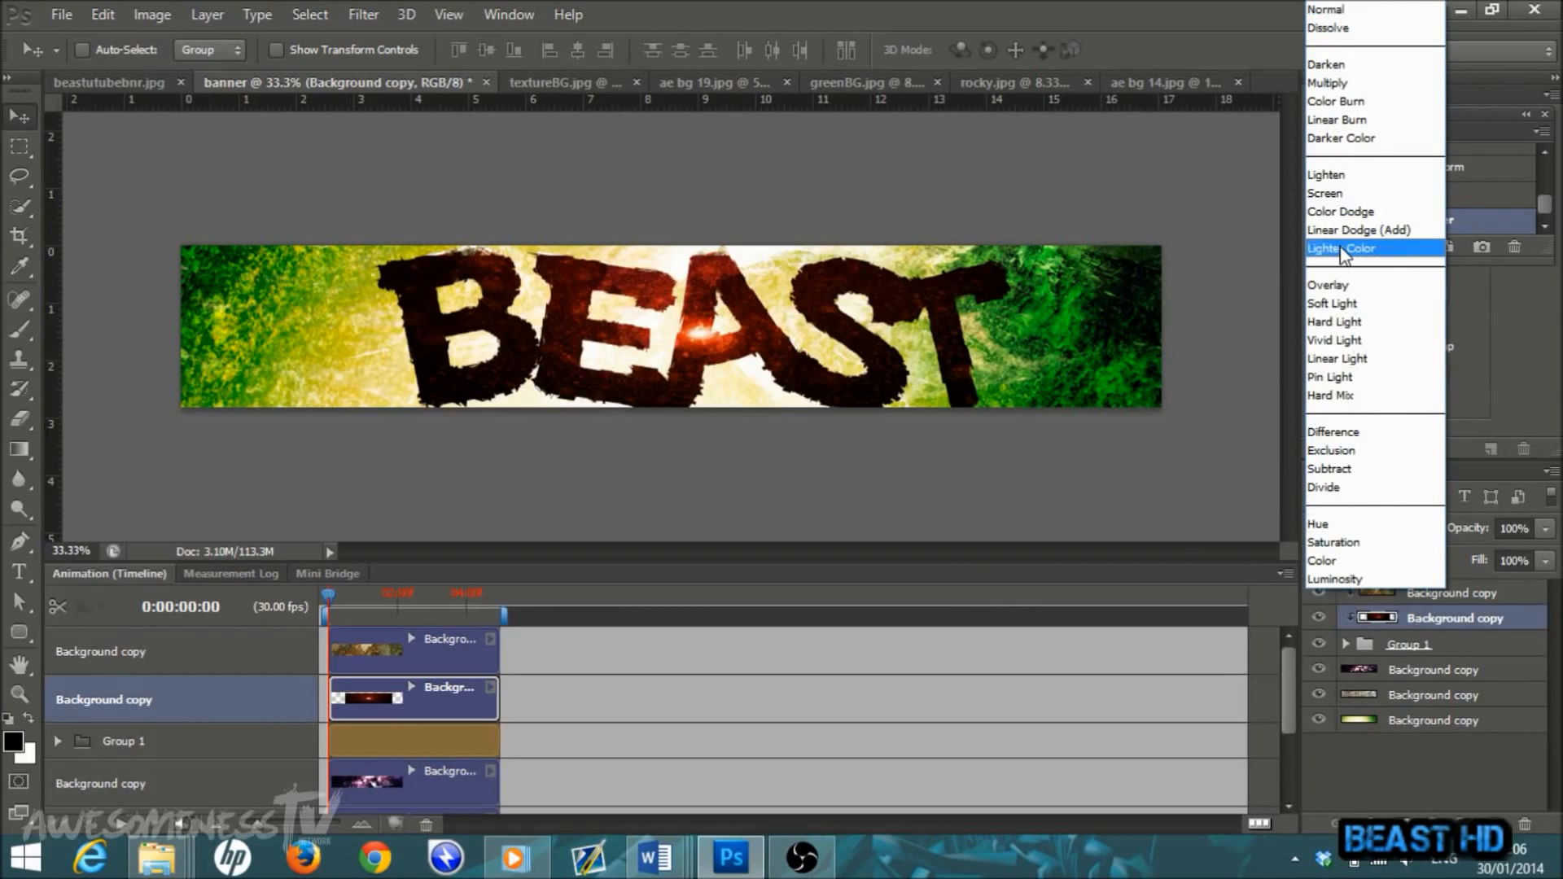
pyautogui.click(1340, 286)
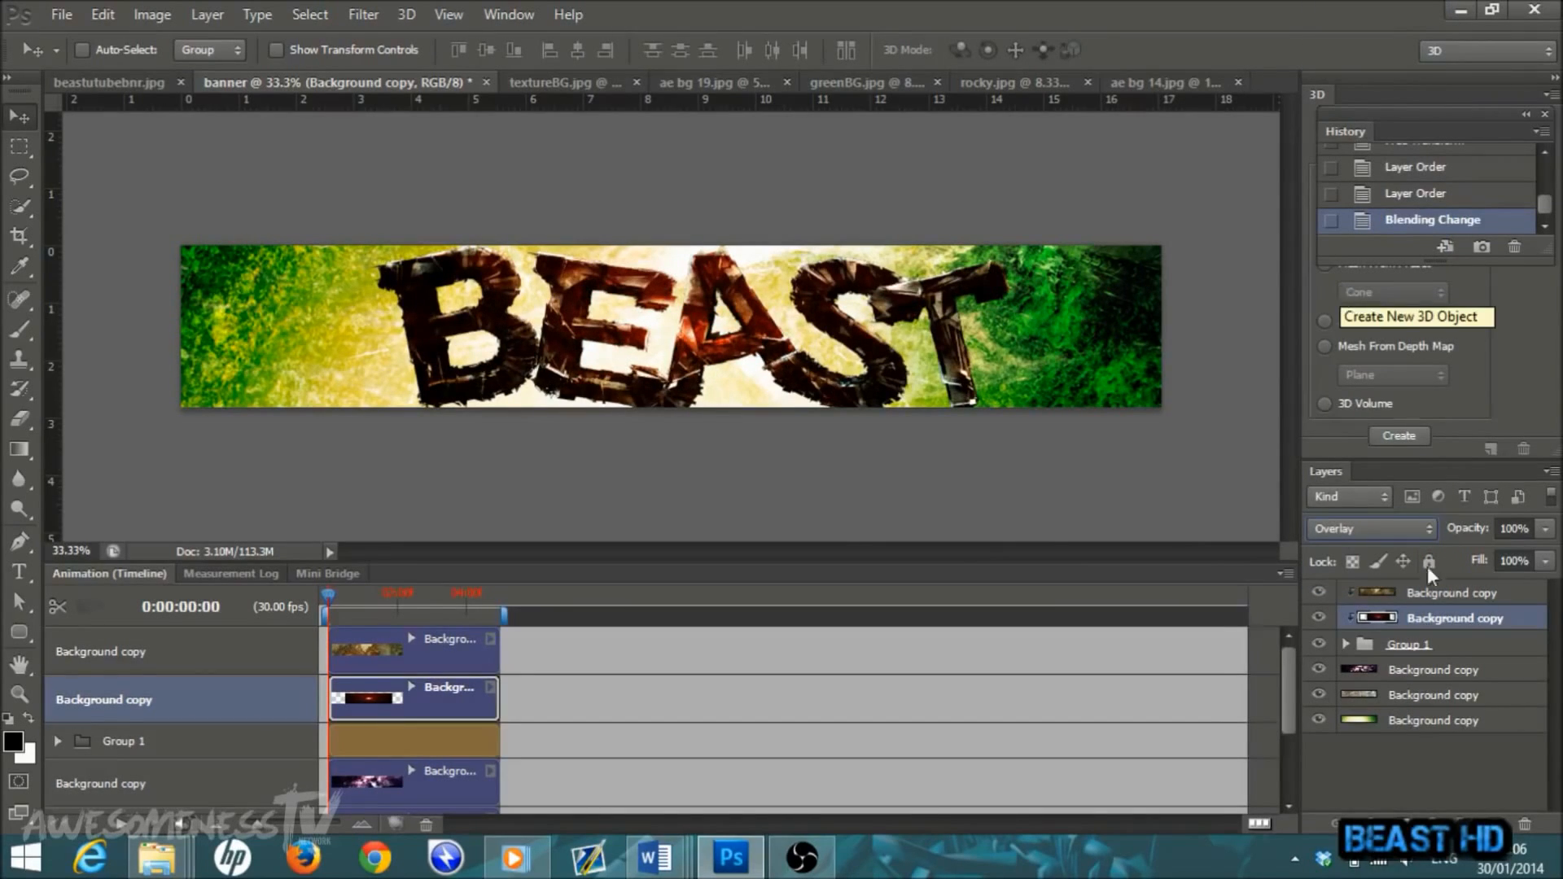
# Step: Try the Vivid Light and Soft Light blend modes on the clipped red layer, and return it to Overlay
pyautogui.click(1432, 528)
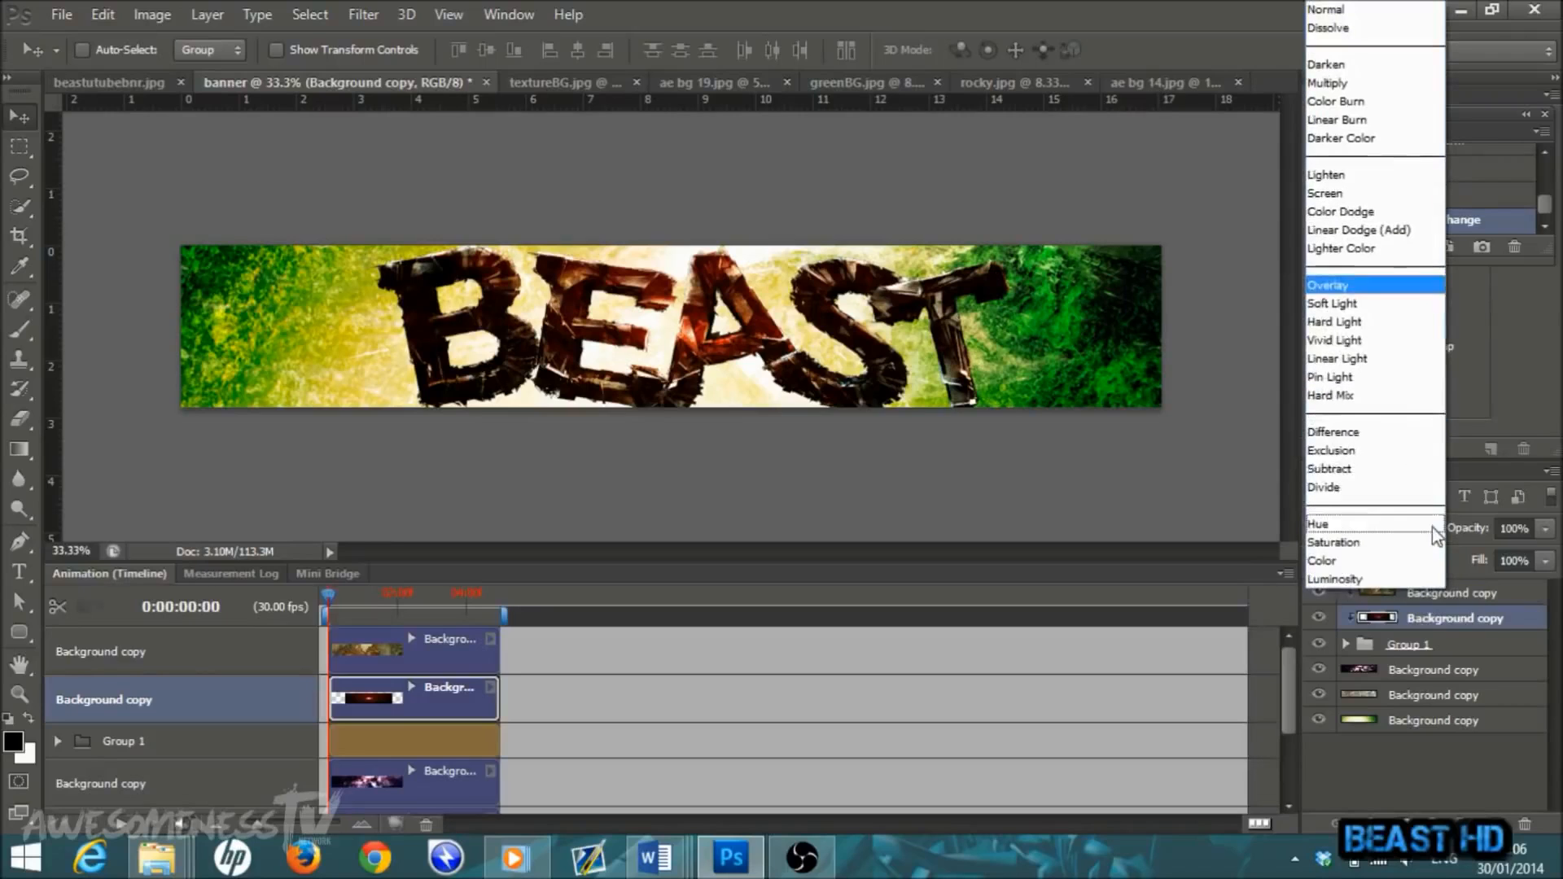
pyautogui.click(1364, 340)
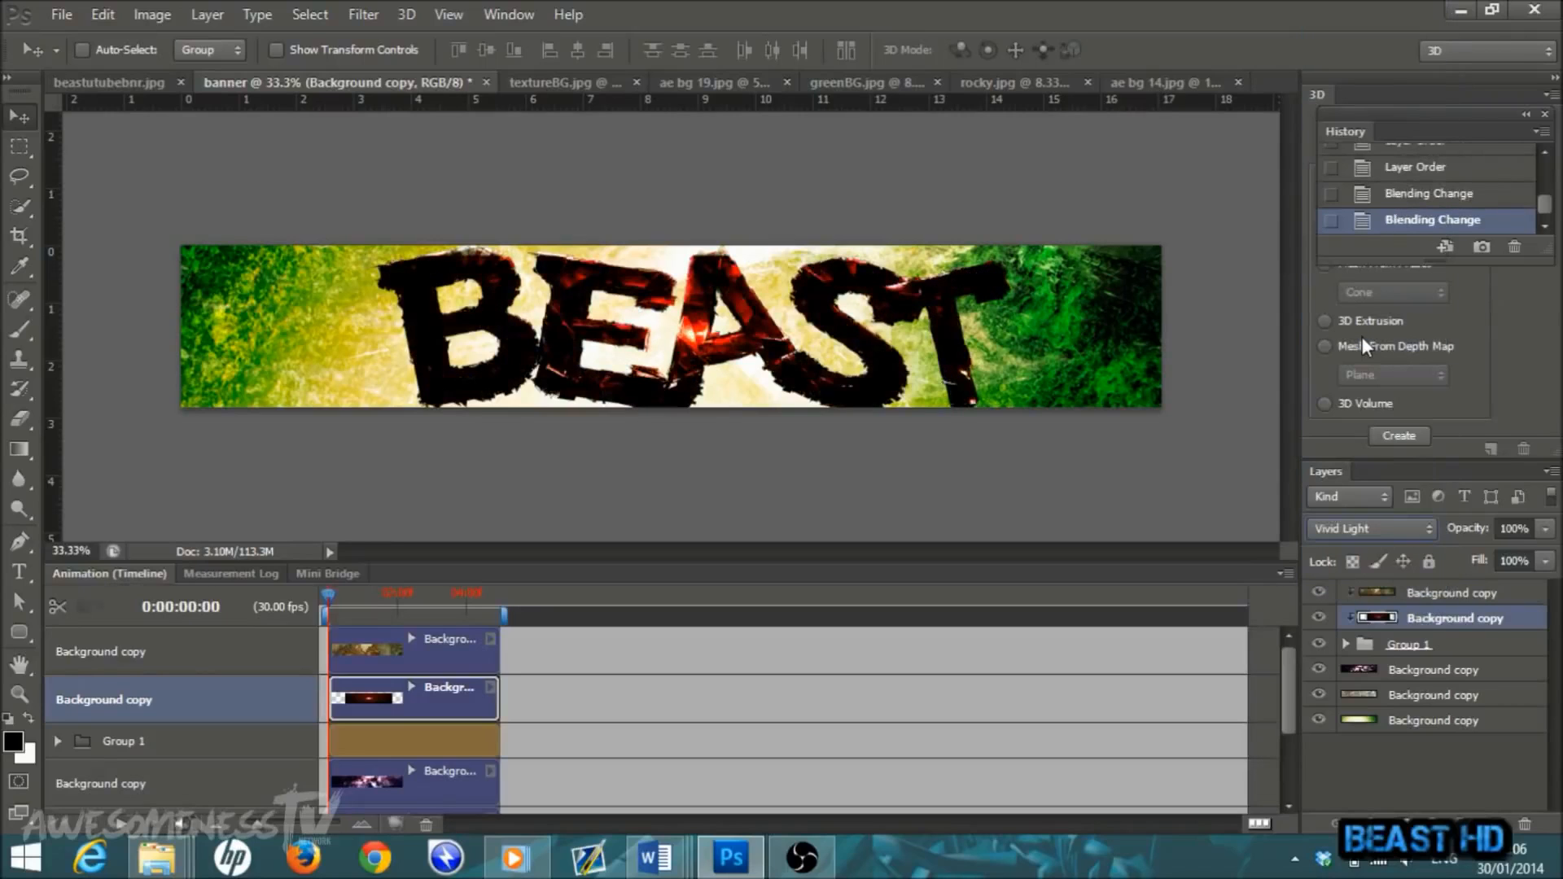
pyautogui.click(1430, 529)
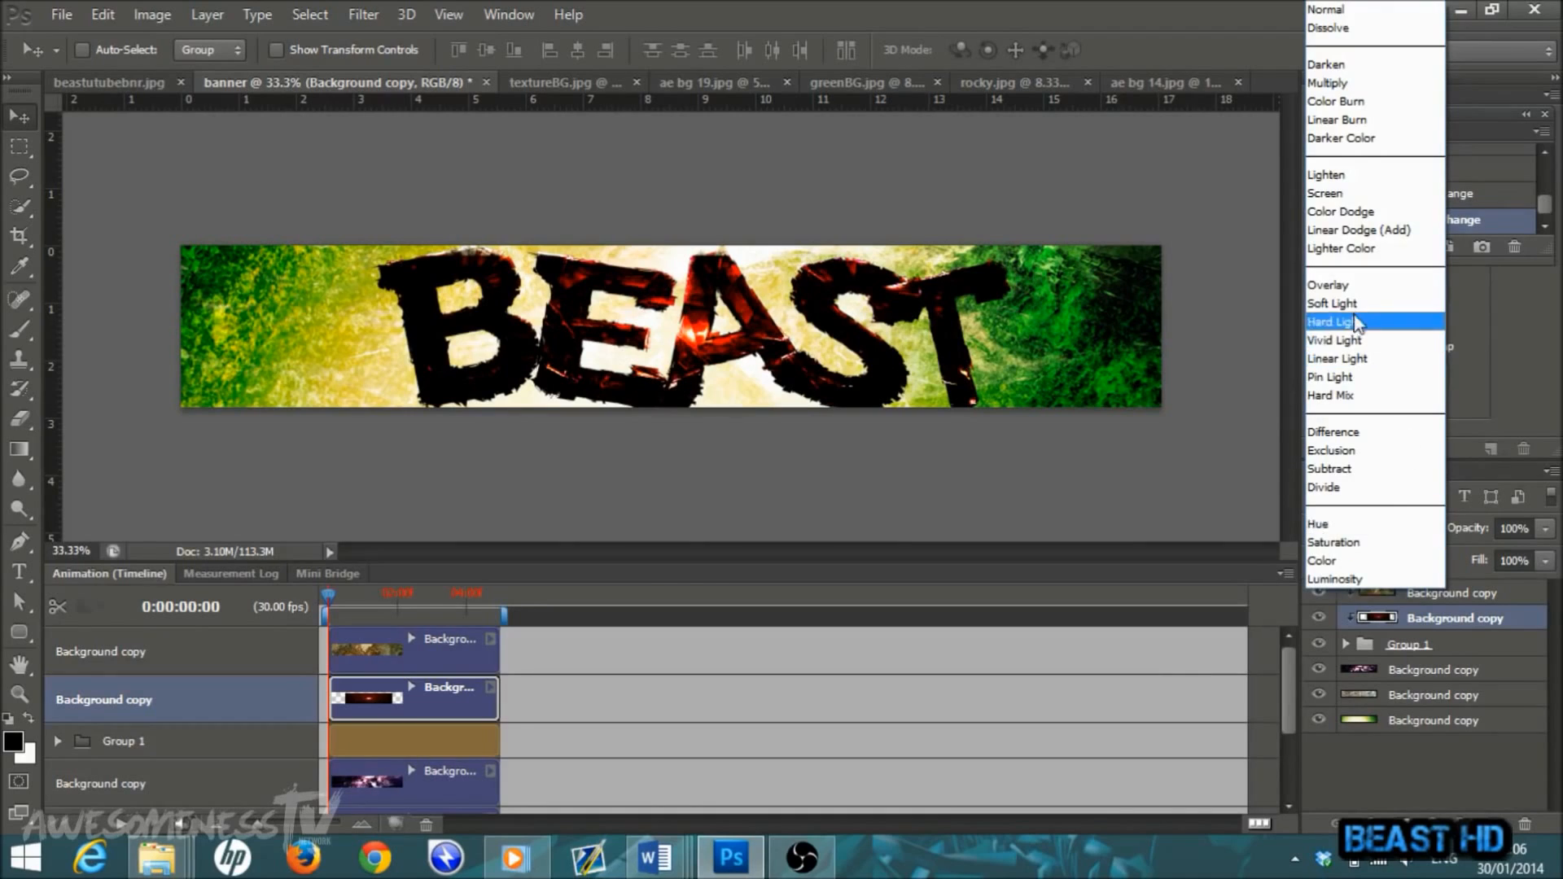
pyautogui.click(1350, 308)
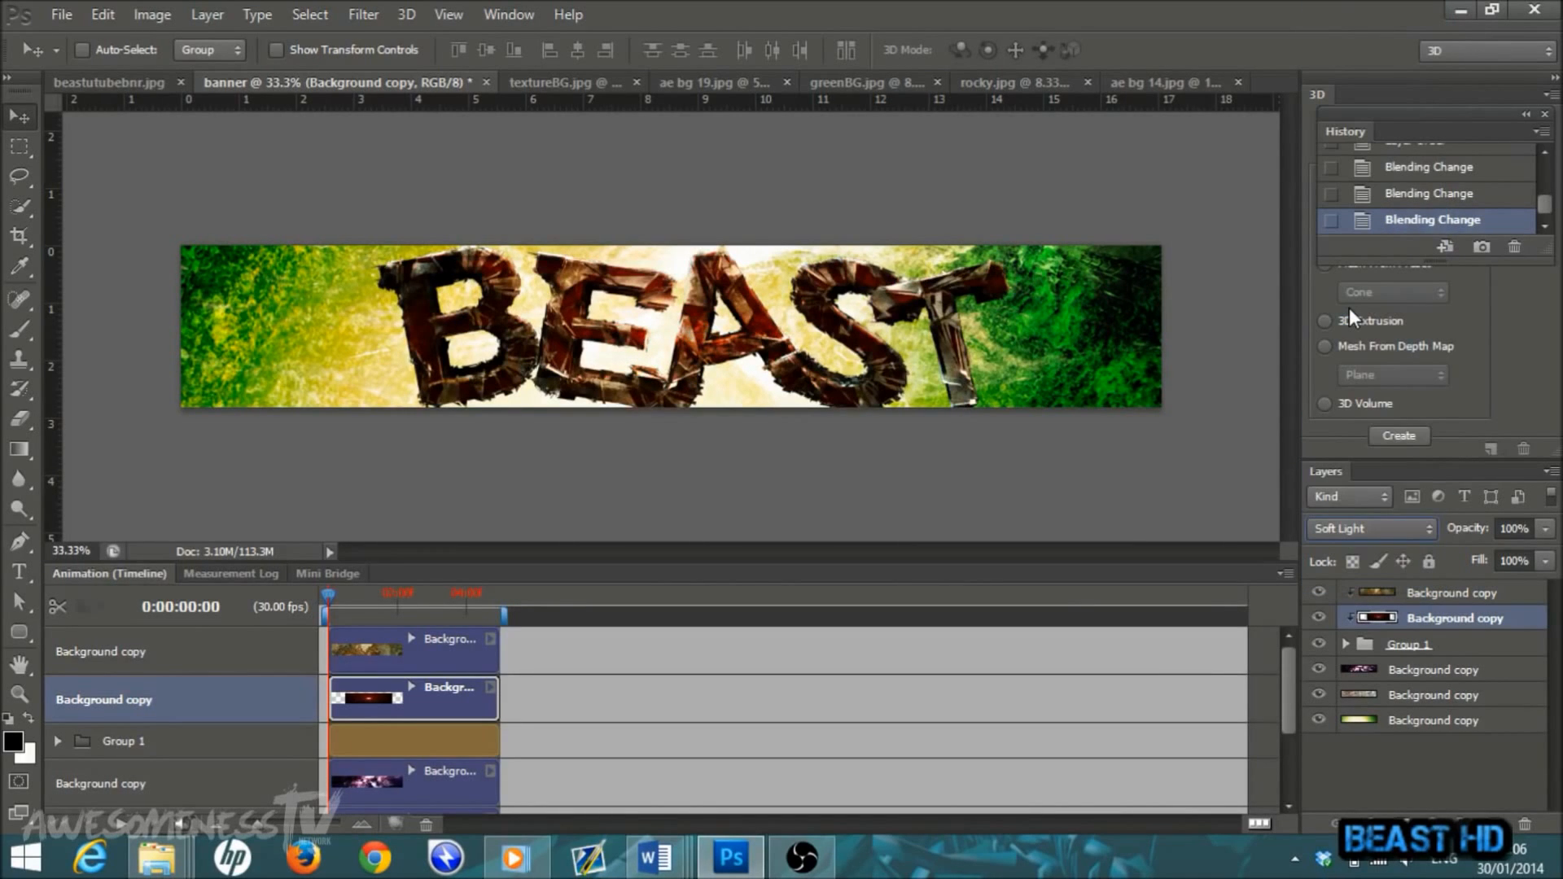
pyautogui.click(1424, 531)
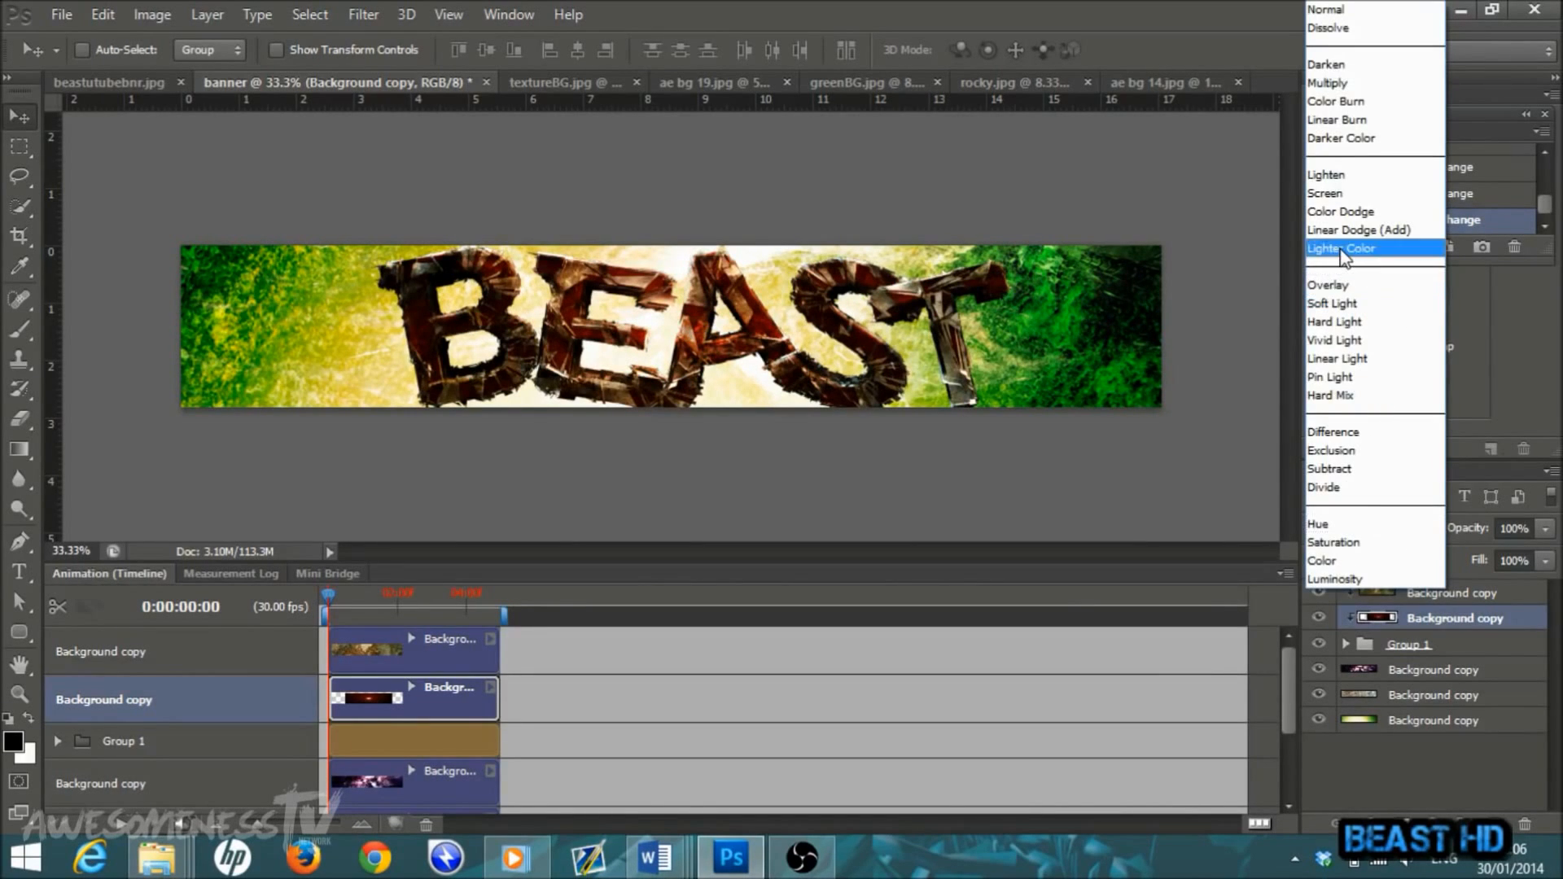
pyautogui.click(1348, 287)
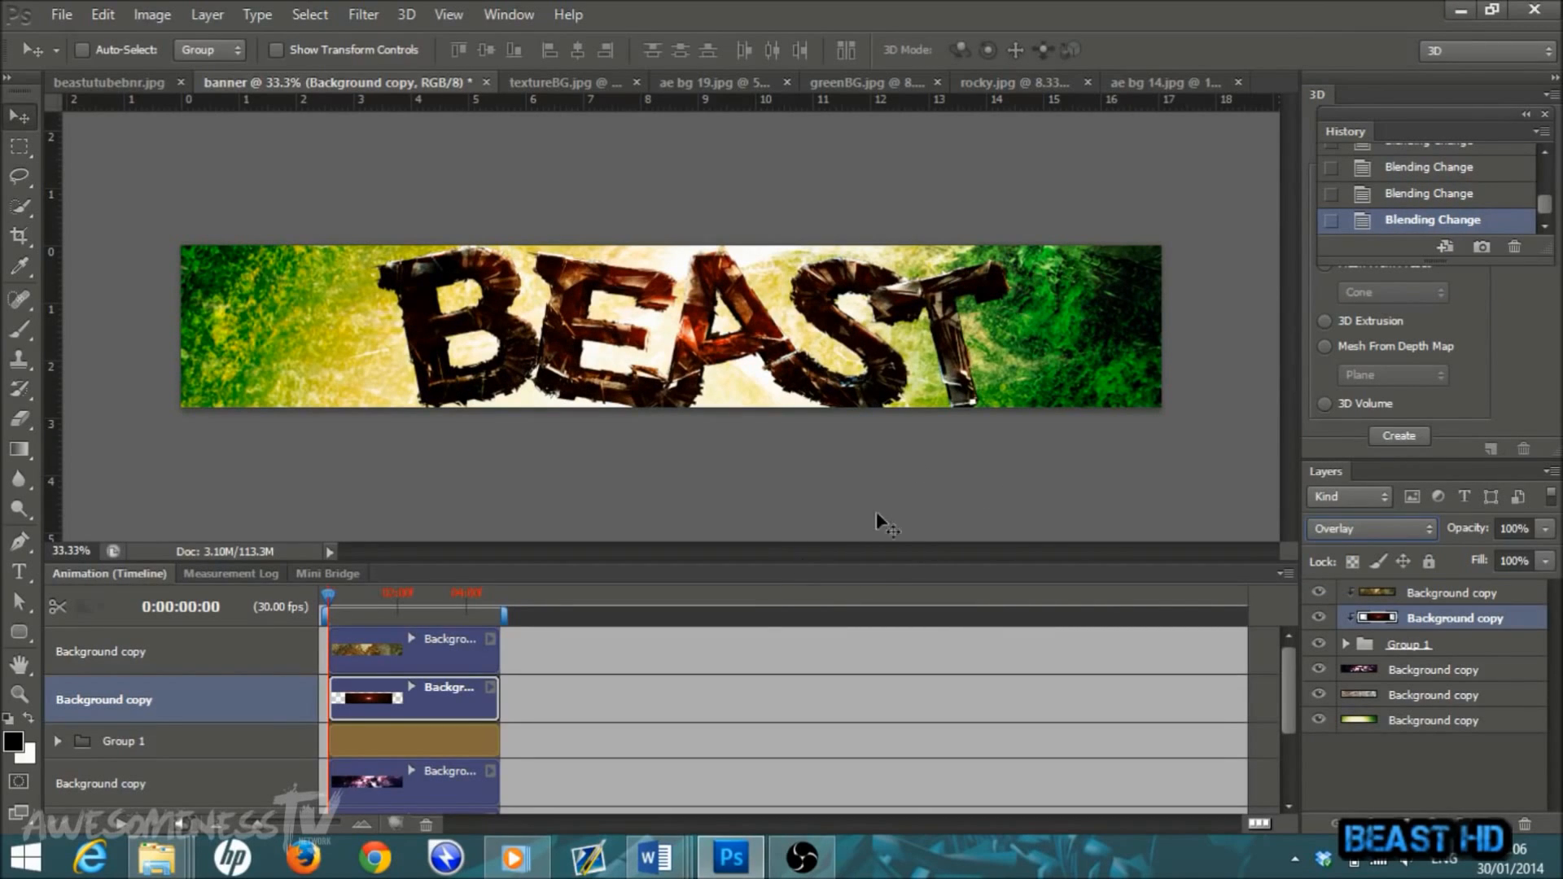
# Step: Open the lens flare image 16.png from the media-militia-lens-flares folder on the Desktop
pyautogui.click(61, 15)
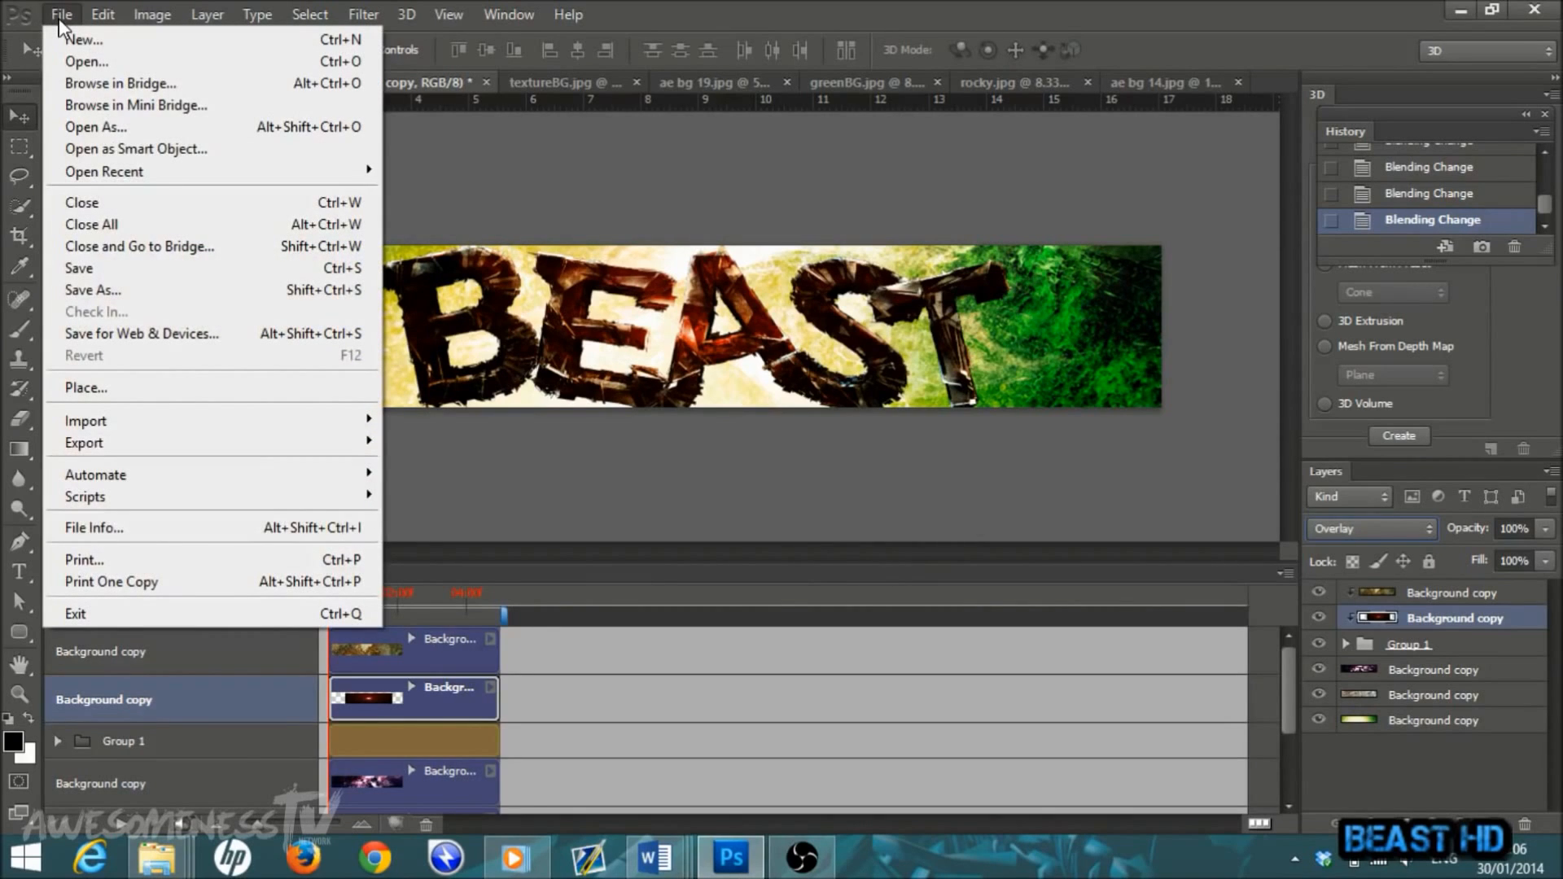
pyautogui.click(118, 62)
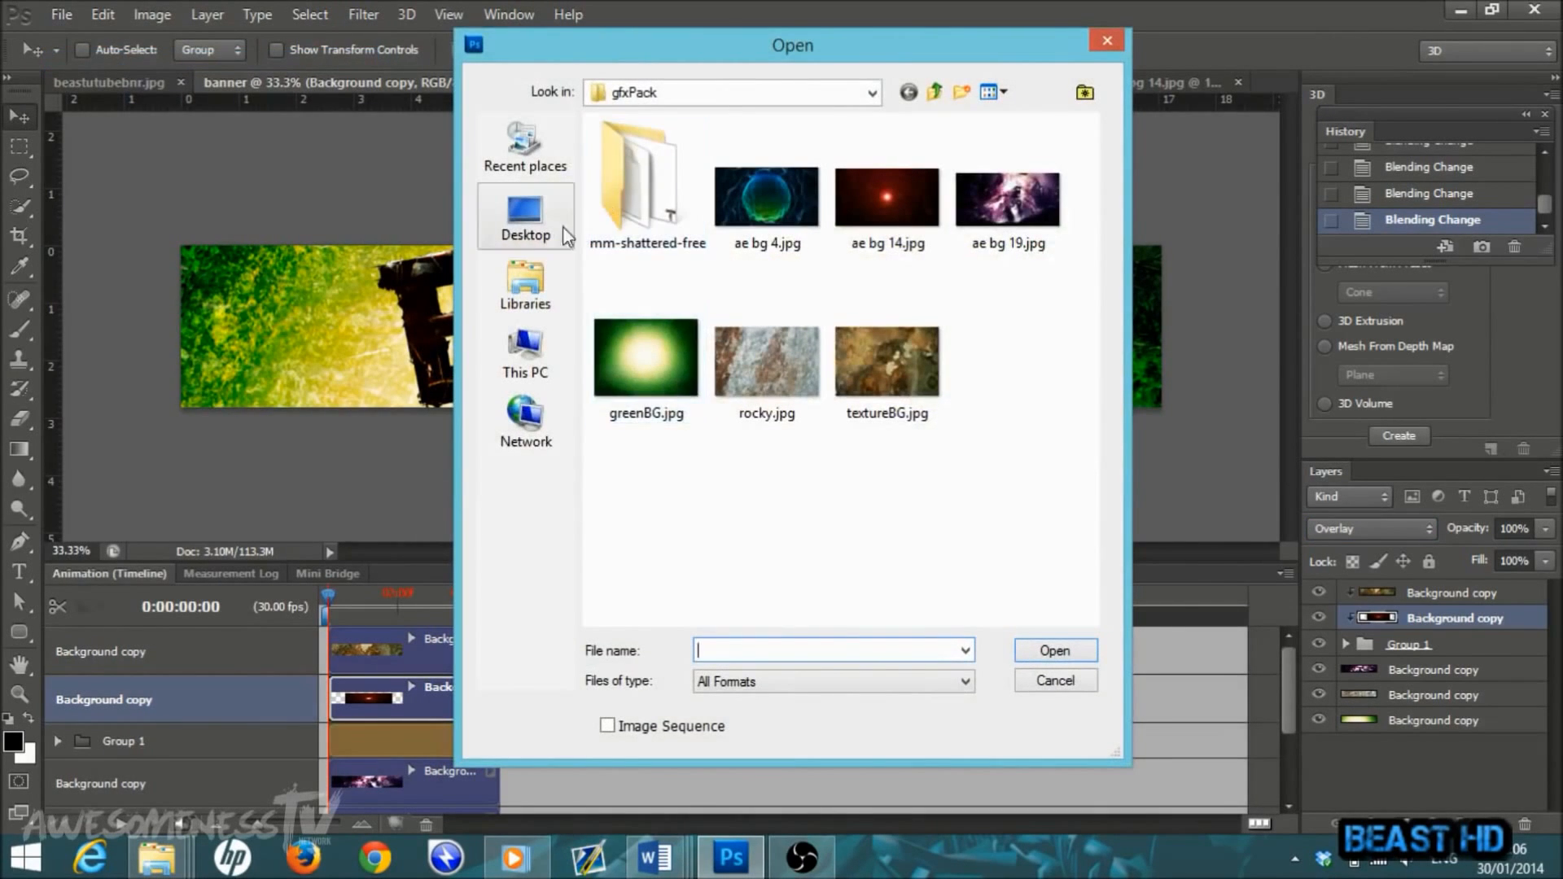
pyautogui.click(526, 220)
pyautogui.moveTo(1104, 155); pyautogui.dragTo(1101, 283)
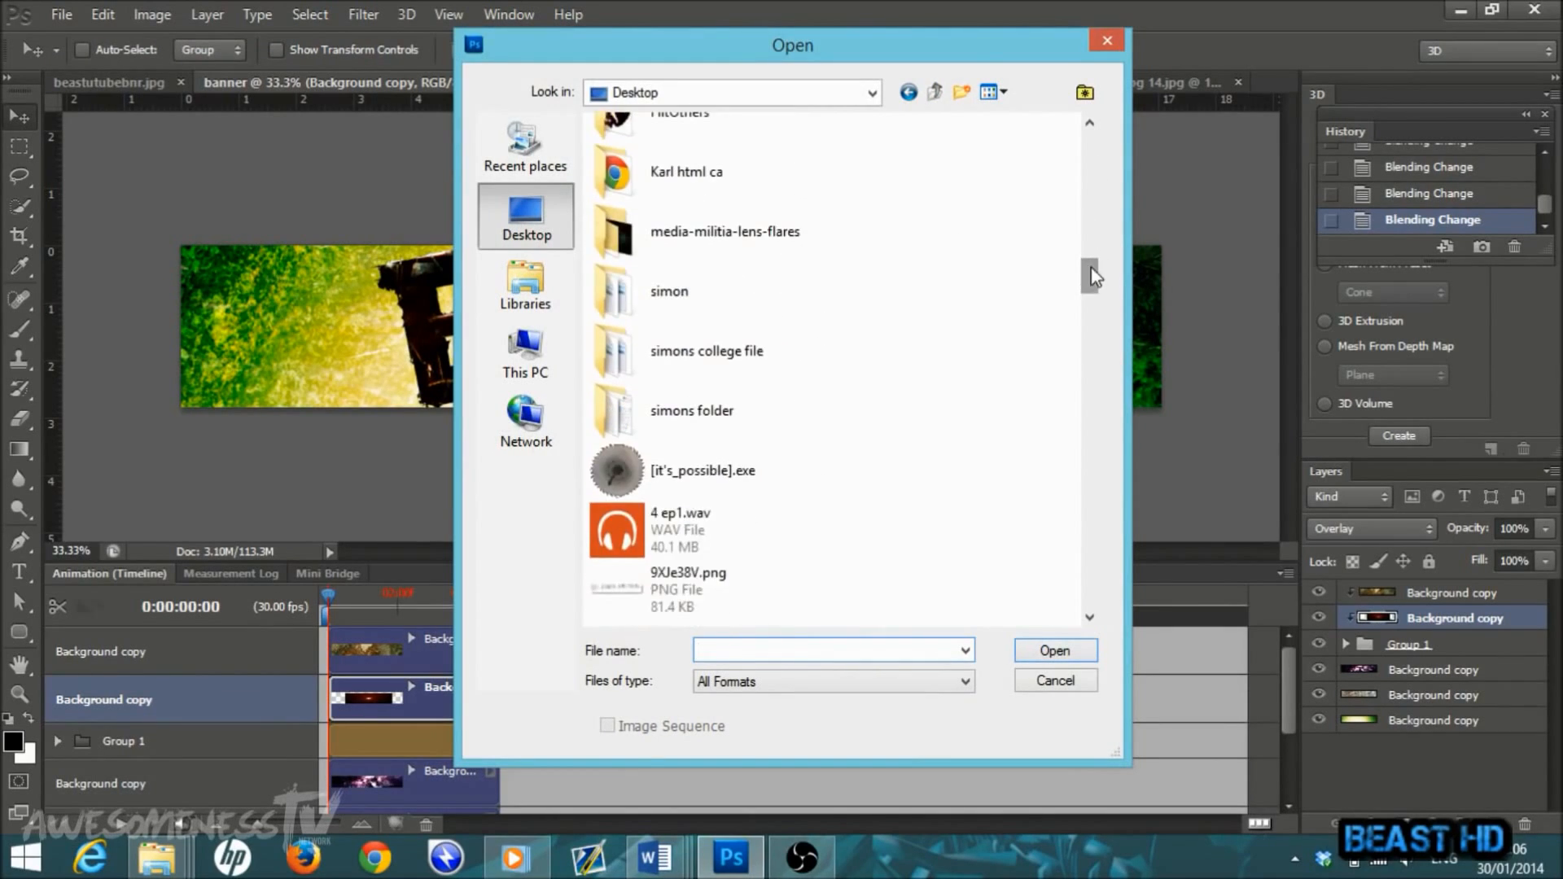
pyautogui.doubleClick(780, 242)
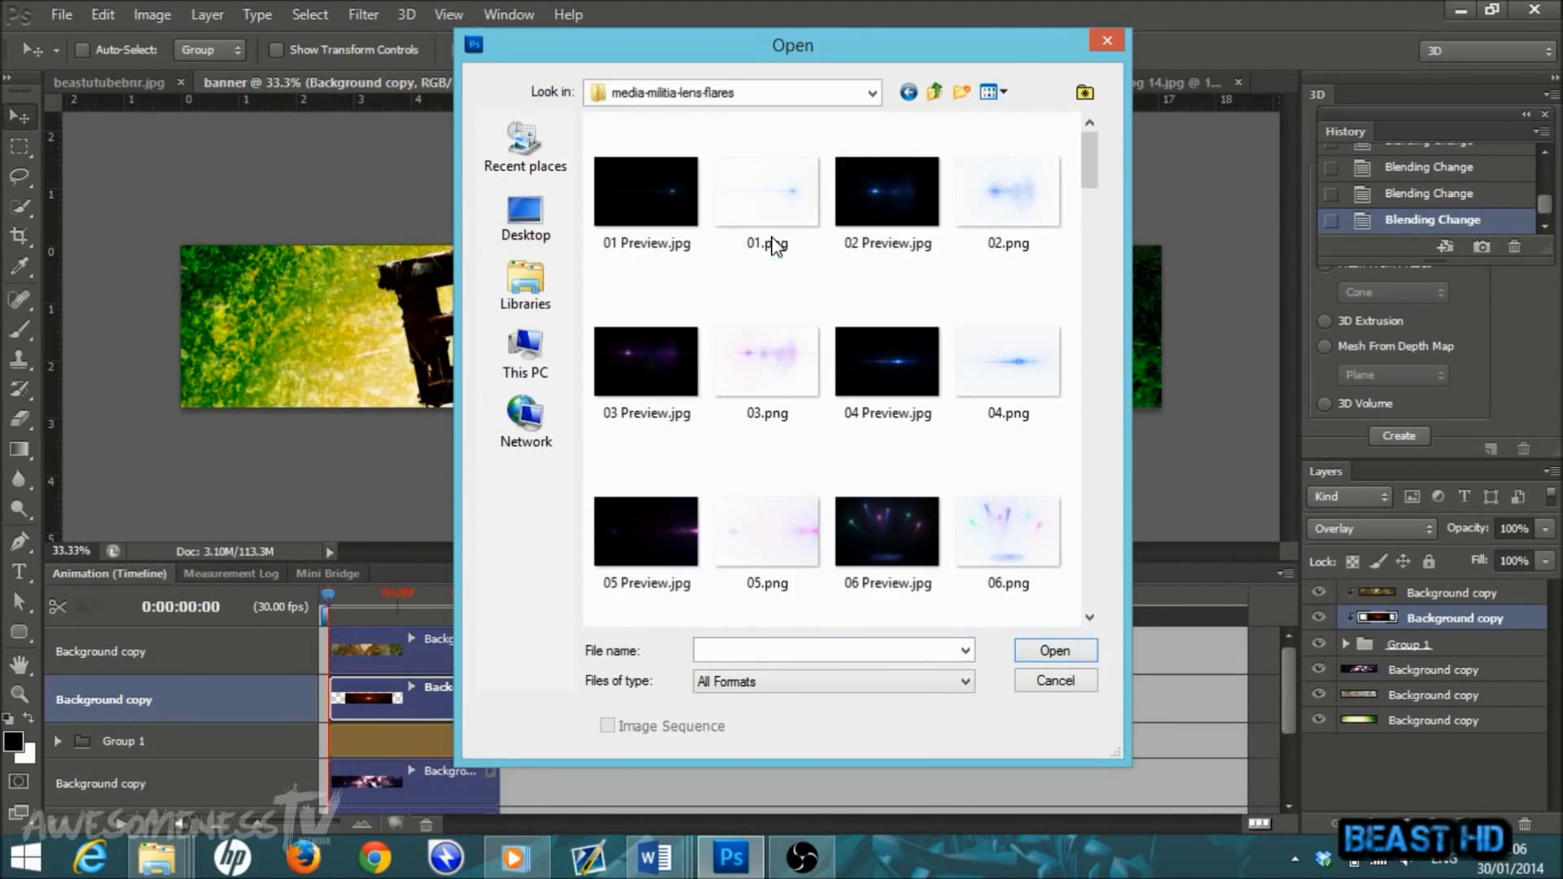
pyautogui.moveTo(1091, 177); pyautogui.dragTo(1096, 305)
pyautogui.doubleClick(1023, 248)
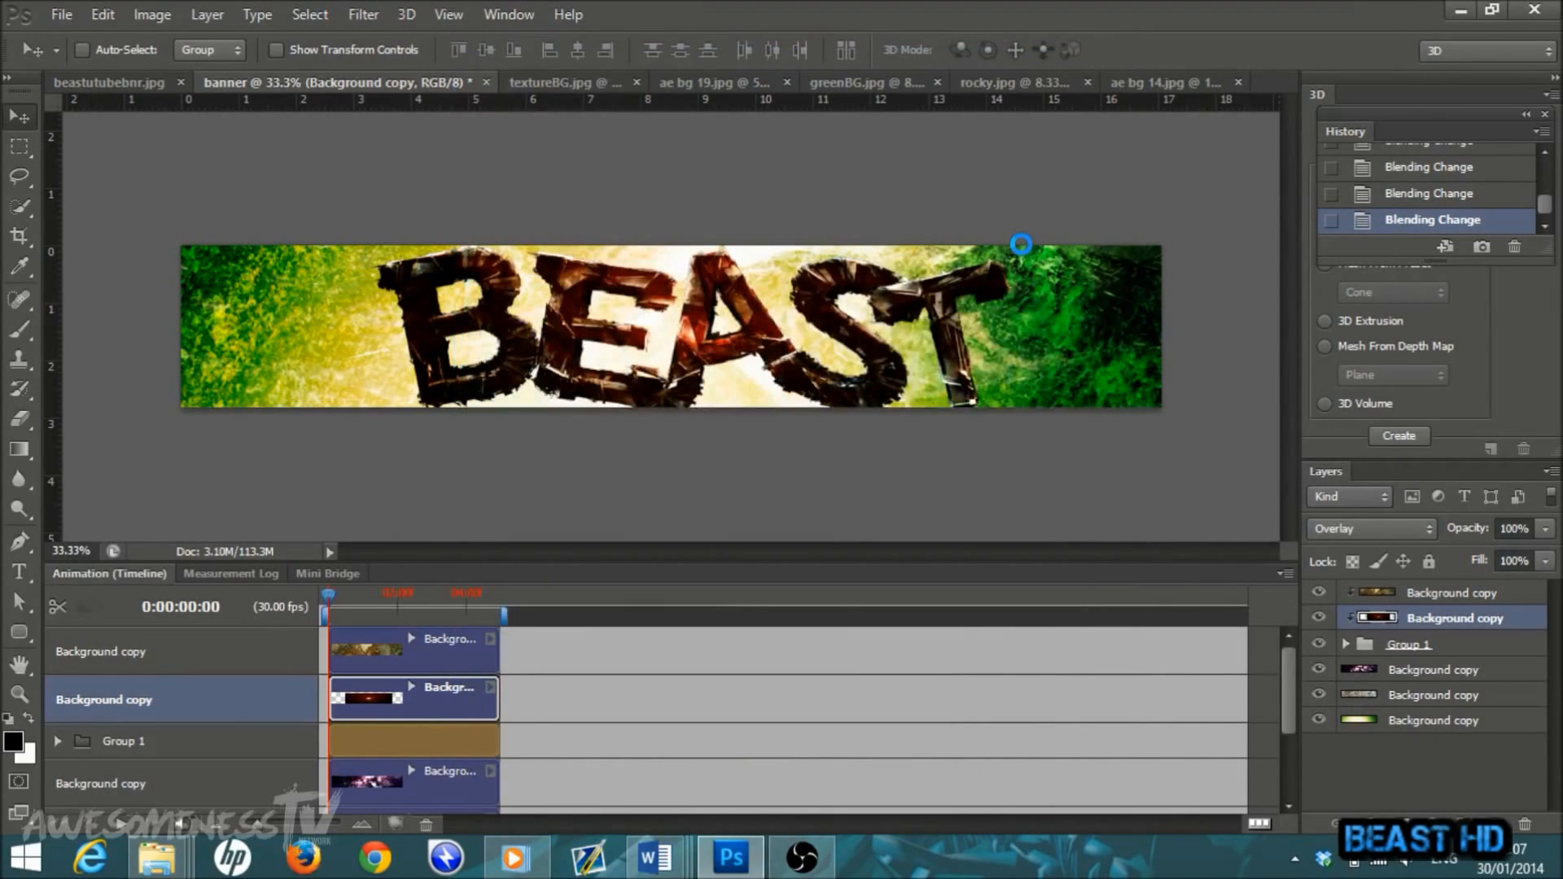
# Step: Bring the lens flare into the banner as the lowest layer and position it at the banner's bottom edge beside the B
pyautogui.moveTo(687, 325); pyautogui.dragTo(436, 240)
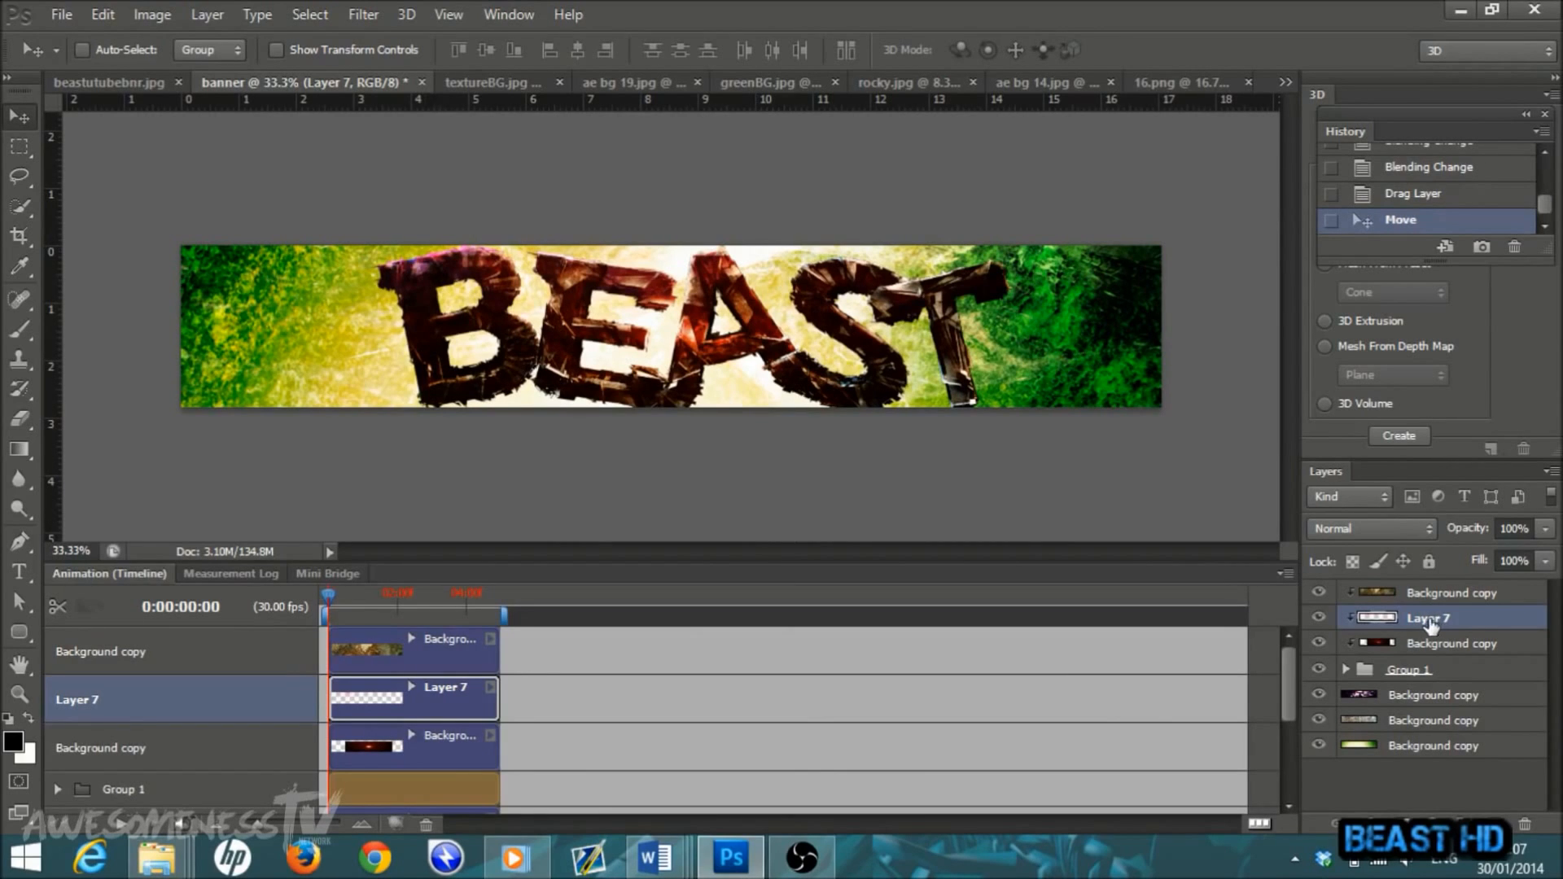
pyautogui.moveTo(1424, 629); pyautogui.dragTo(1503, 789)
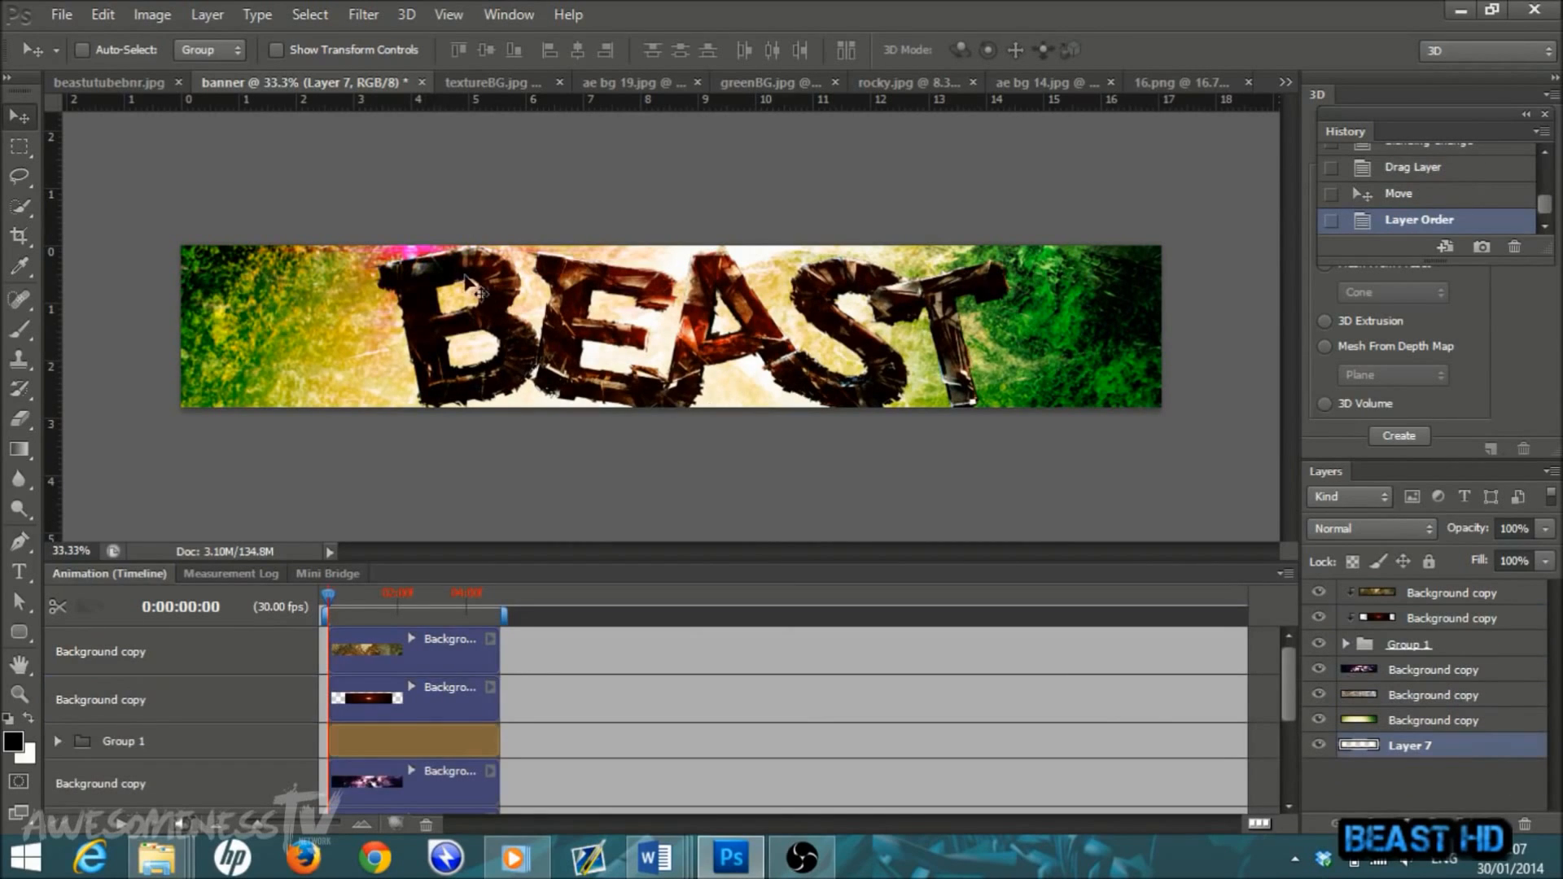
pyautogui.moveTo(449, 265); pyautogui.dragTo(412, 410)
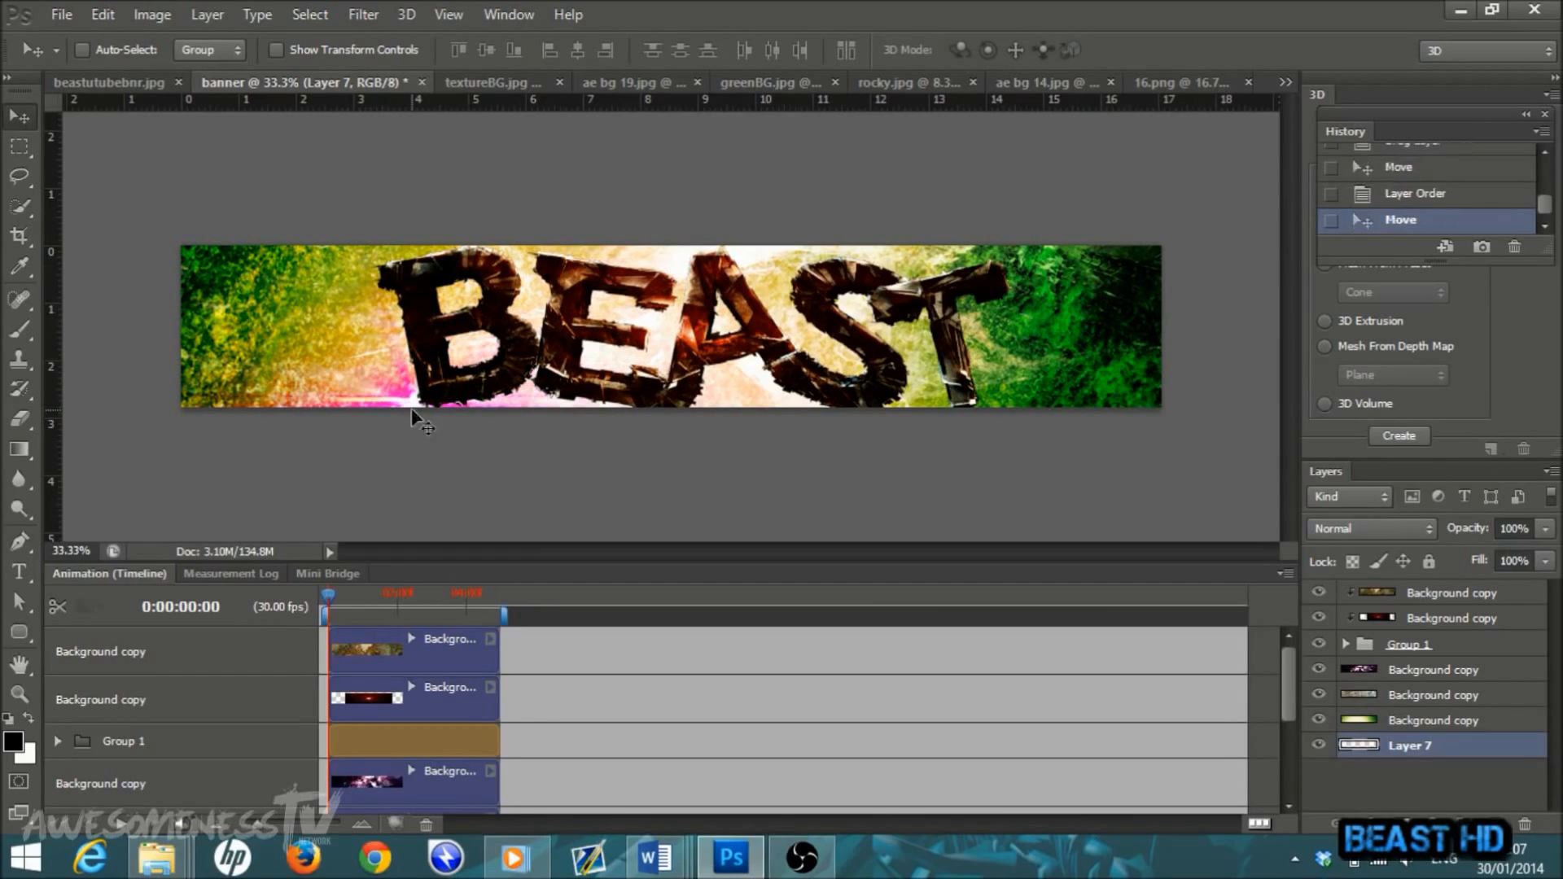
# Step: Try Screen on the lens flare layer, and set its blend mode to Hard Light
pyautogui.click(1431, 528)
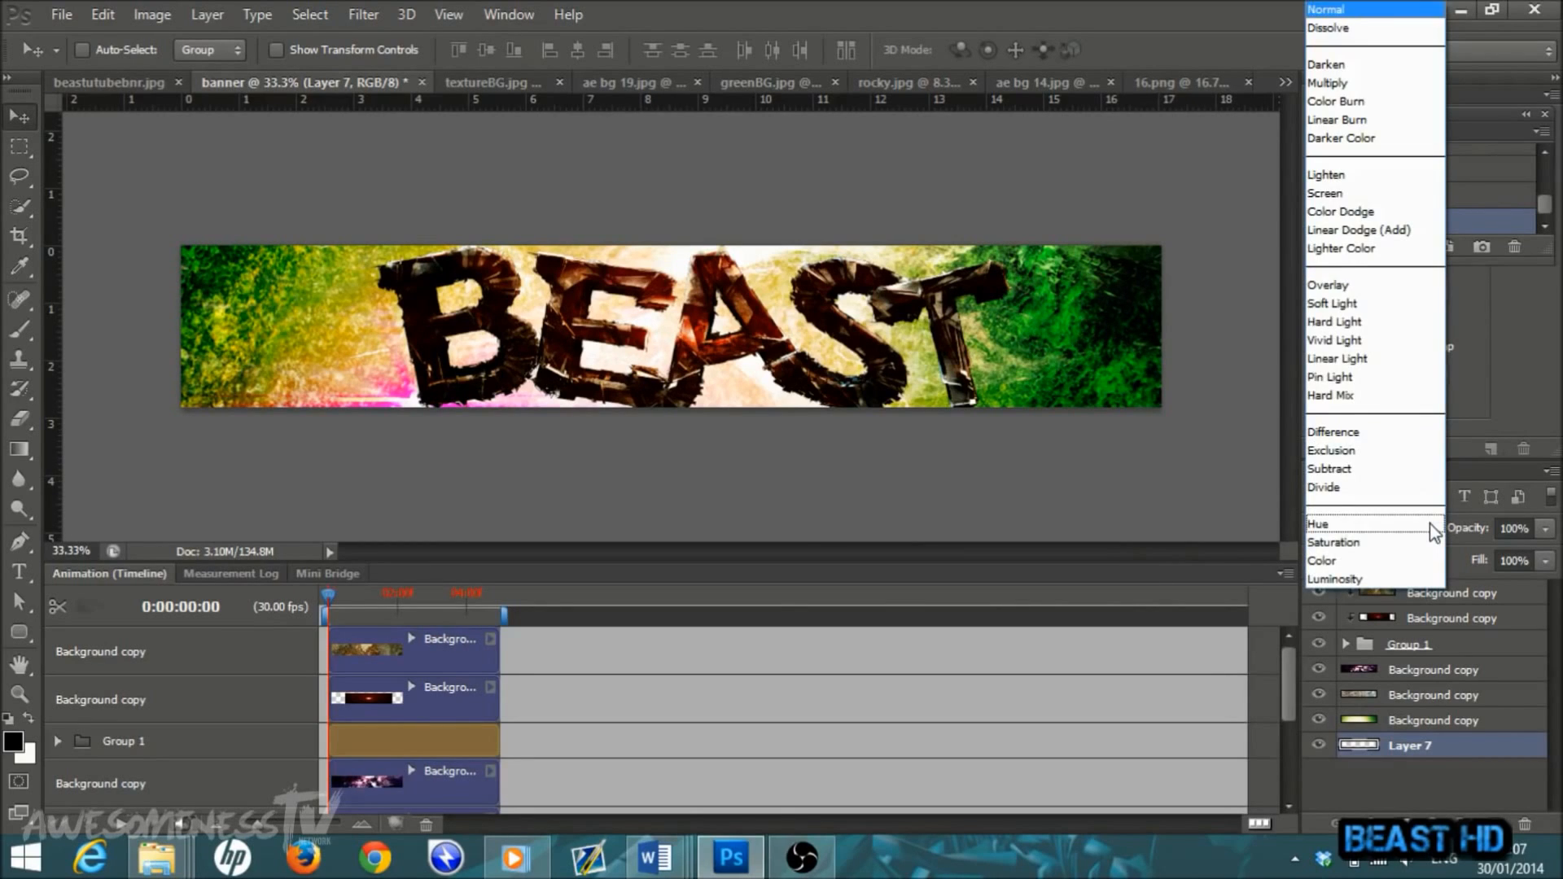
pyautogui.click(1351, 195)
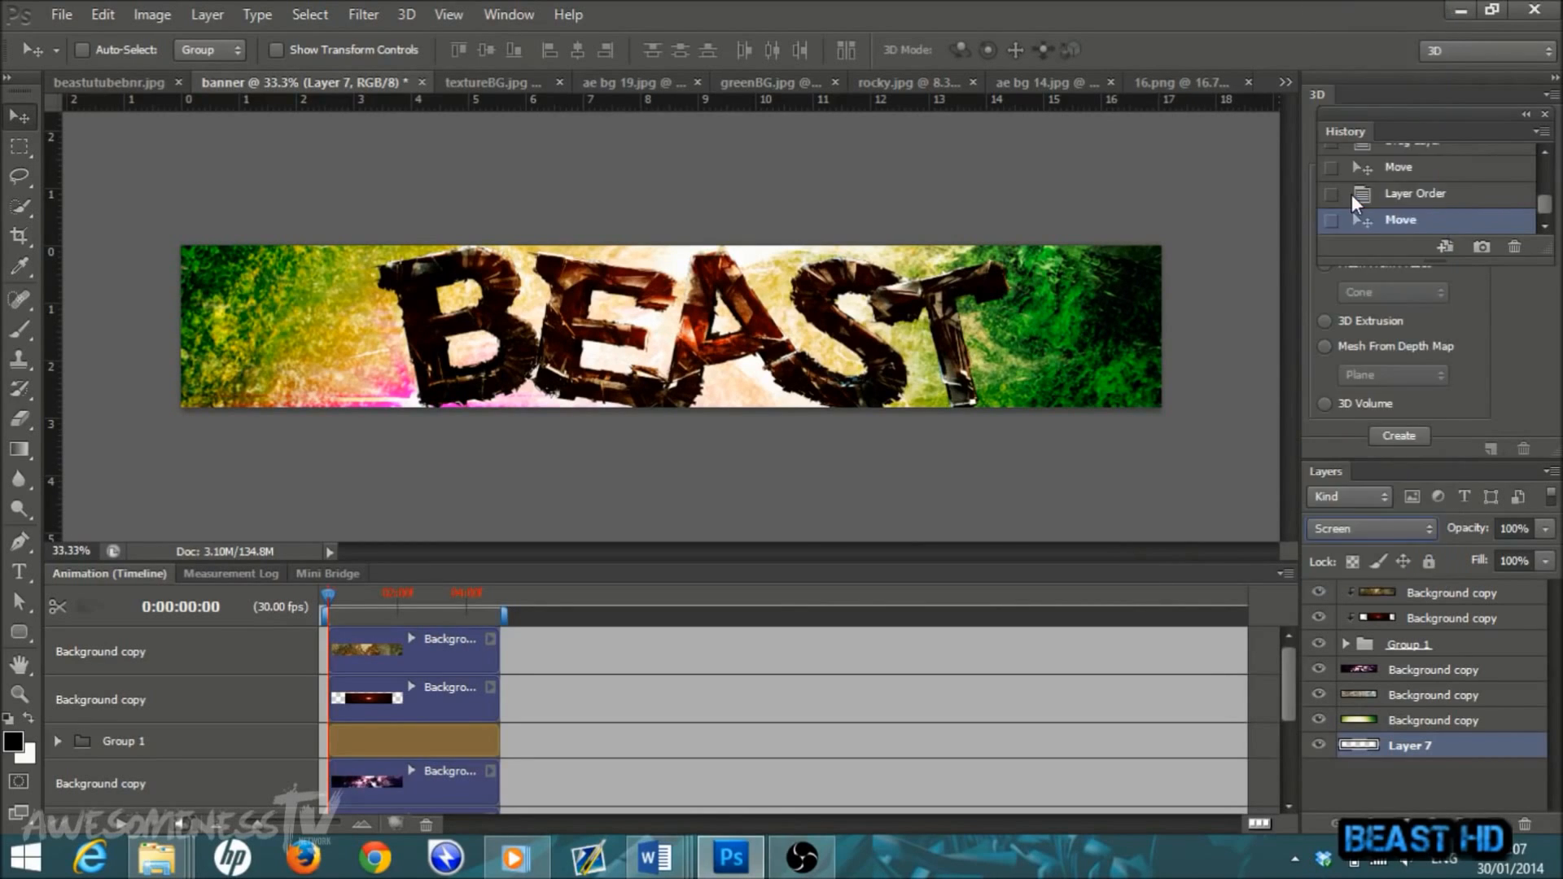
pyautogui.click(1427, 529)
pyautogui.click(1350, 324)
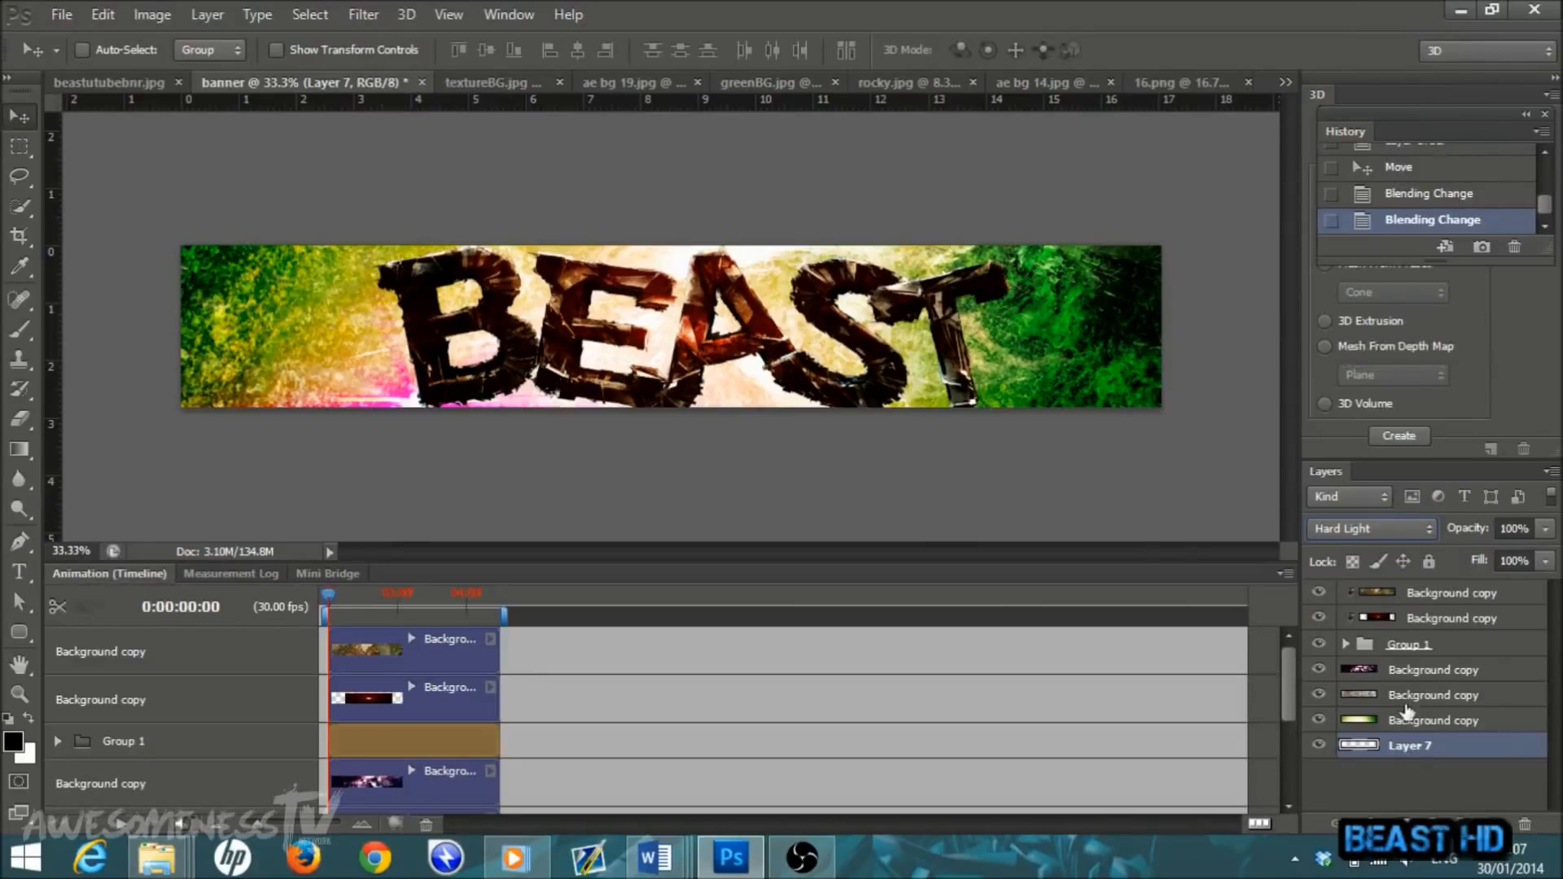
# Step: Duplicate the lens flare layer within the banner and move the copy along the bottom edge to the foot of the T
pyautogui.rightClick(1413, 751)
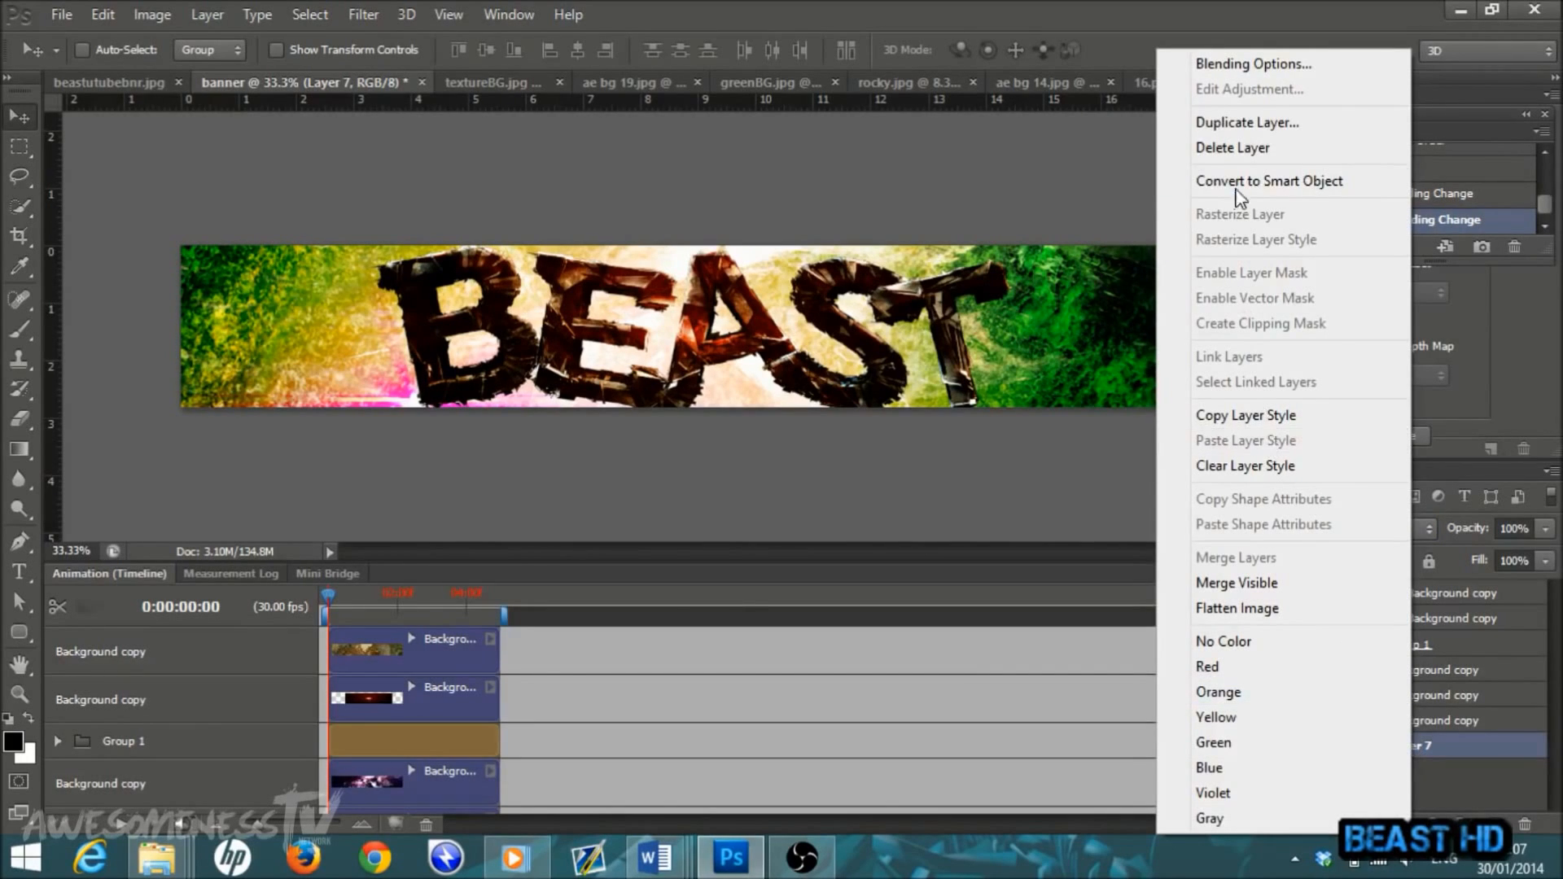
pyautogui.click(1261, 126)
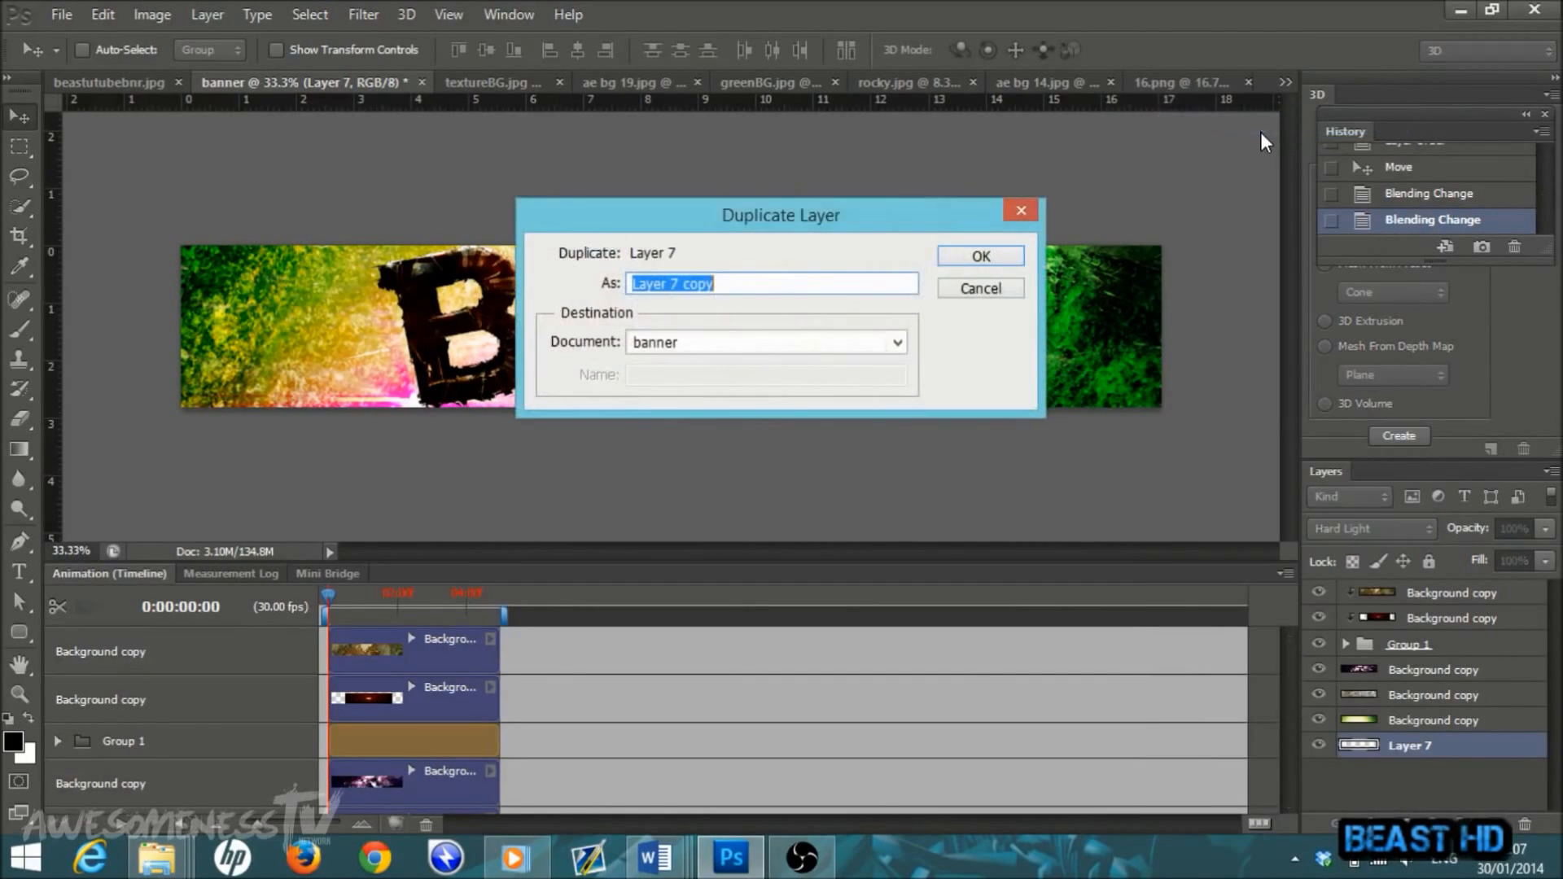
pyautogui.click(975, 260)
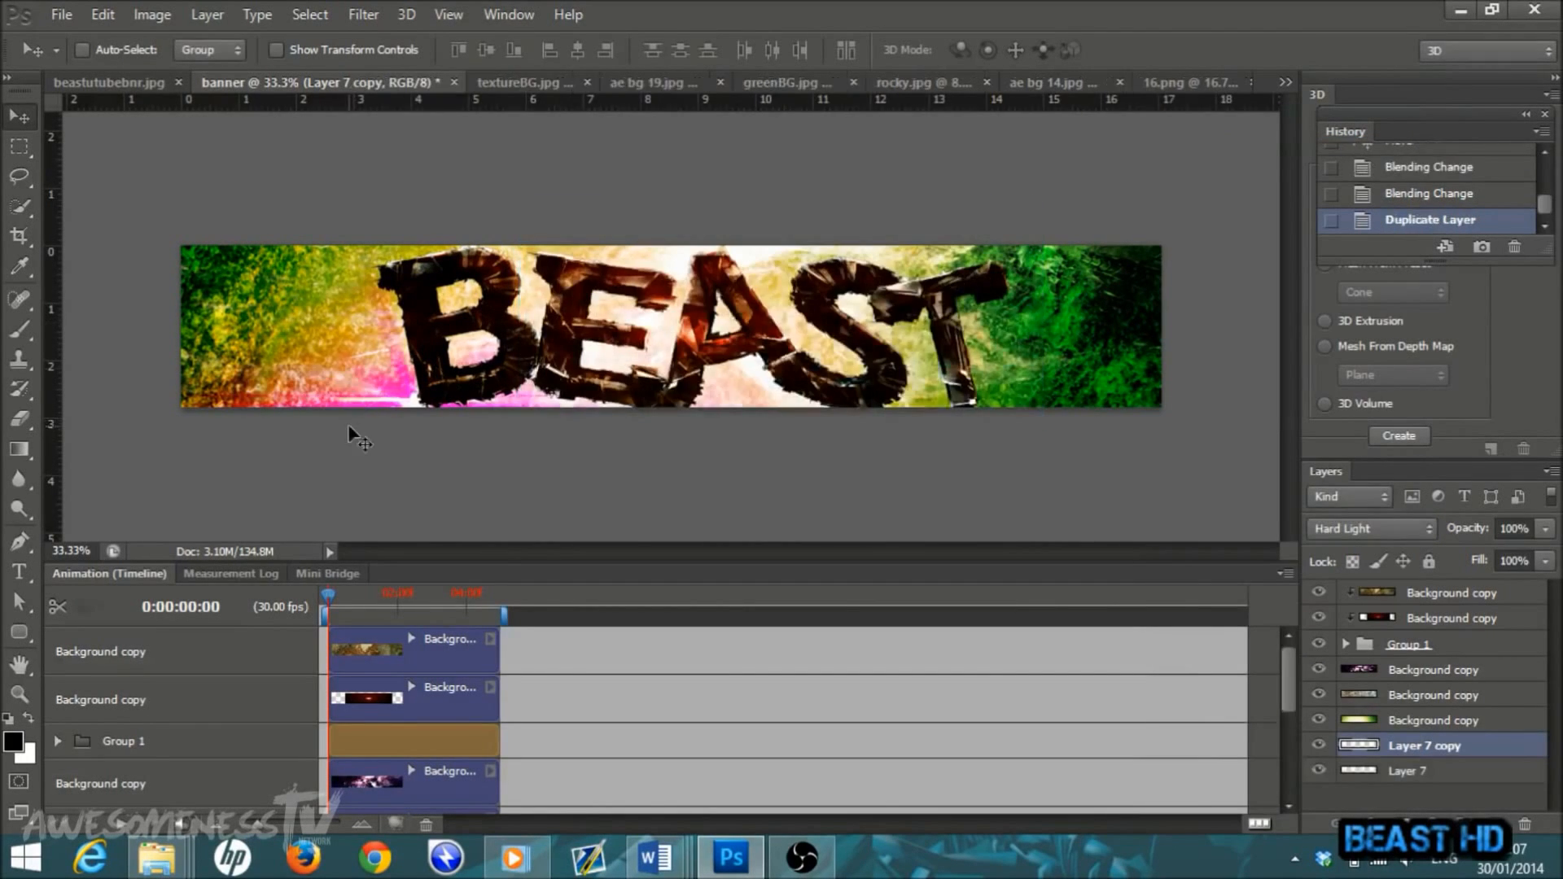
pyautogui.moveTo(389, 400)
pyautogui.mouseDown()
pyautogui.moveTo(996, 402)
pyautogui.moveTo(965, 398)
pyautogui.mouseUp()
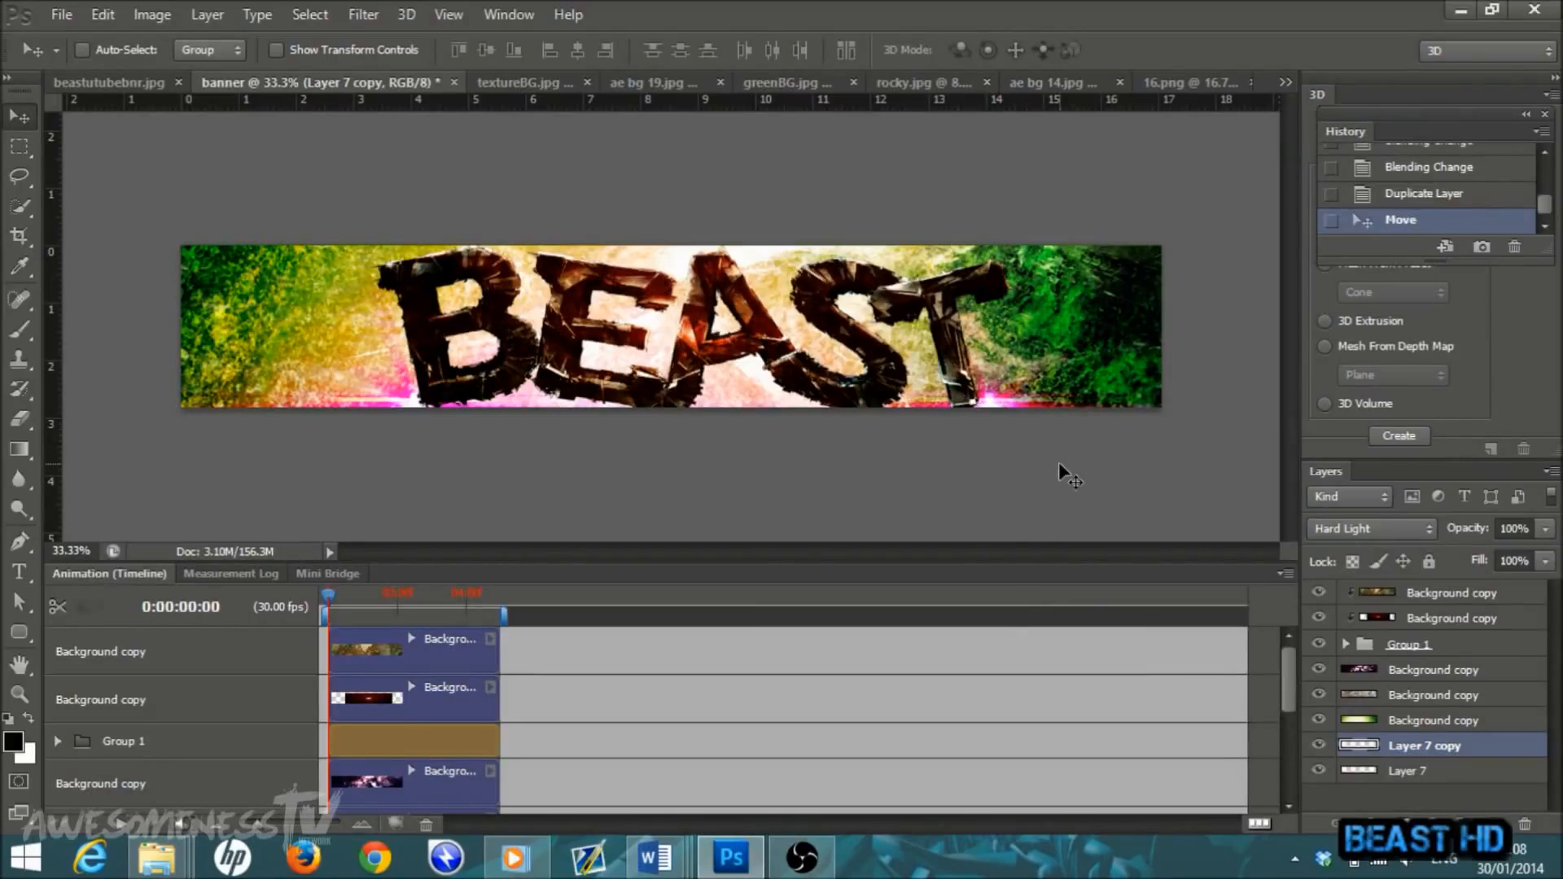
# Step: Save the banner to the Desktop as beastbanner.jpg in JPEG format with Maximum quality 12 and Baseline ("Standard")
pyautogui.click(57, 15)
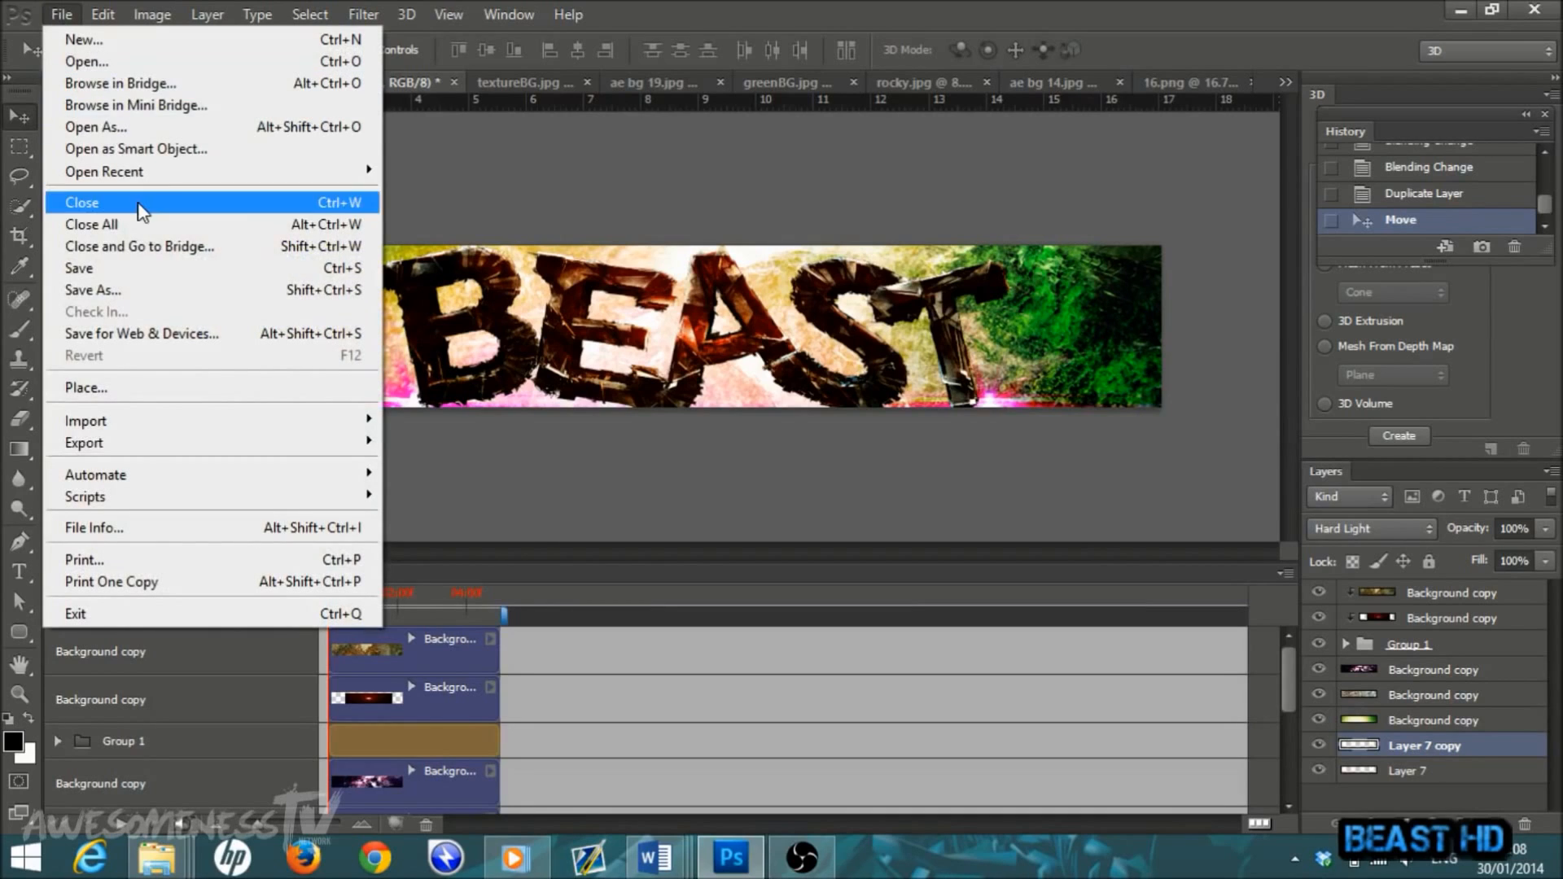
pyautogui.click(144, 291)
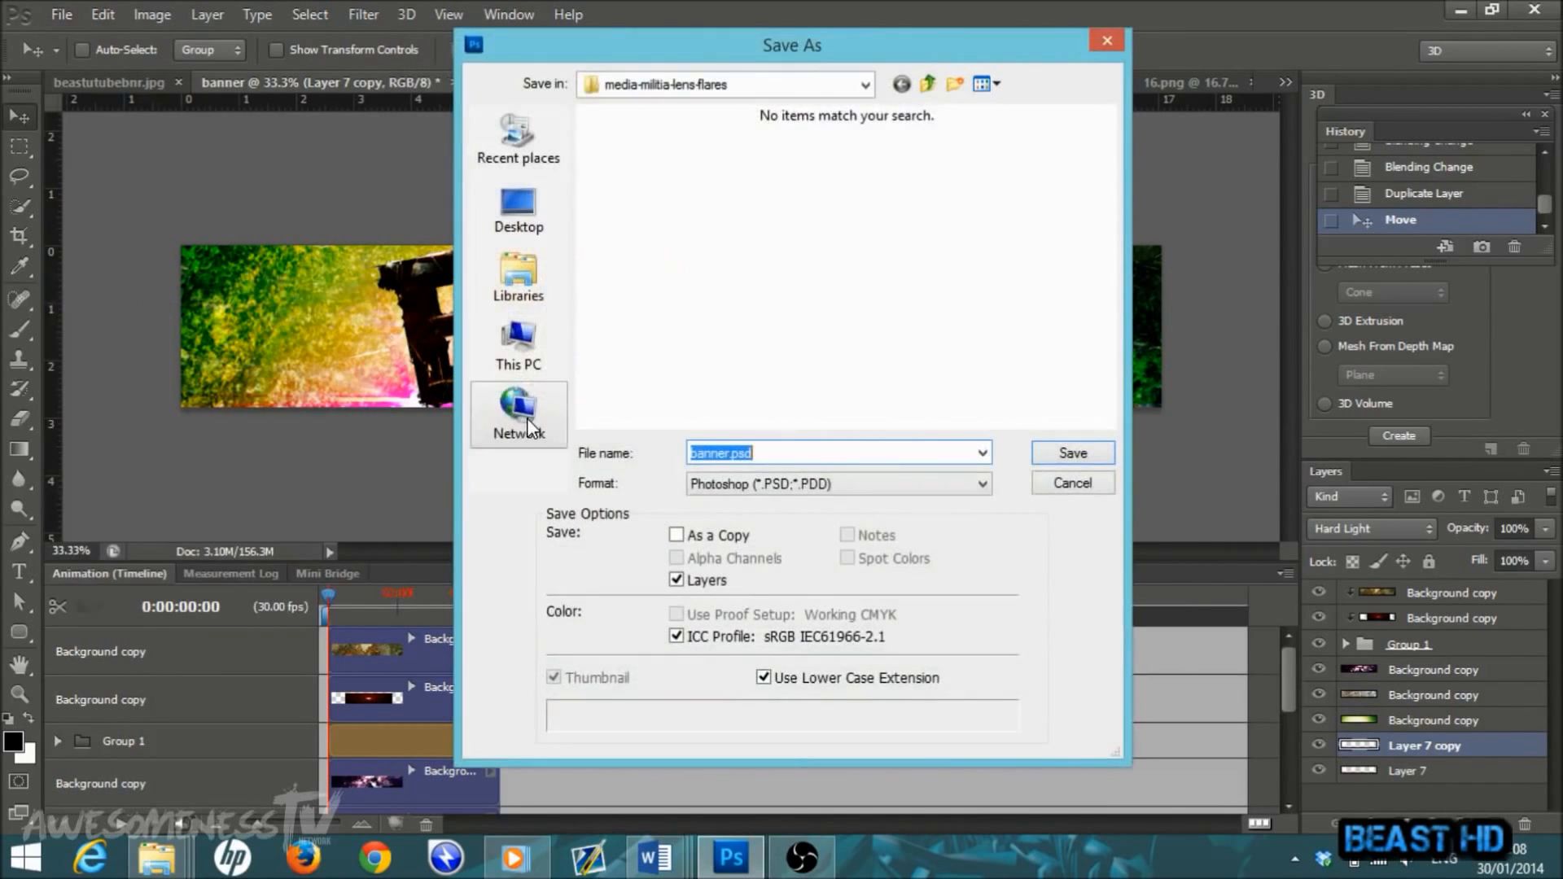
pyautogui.write('beast')
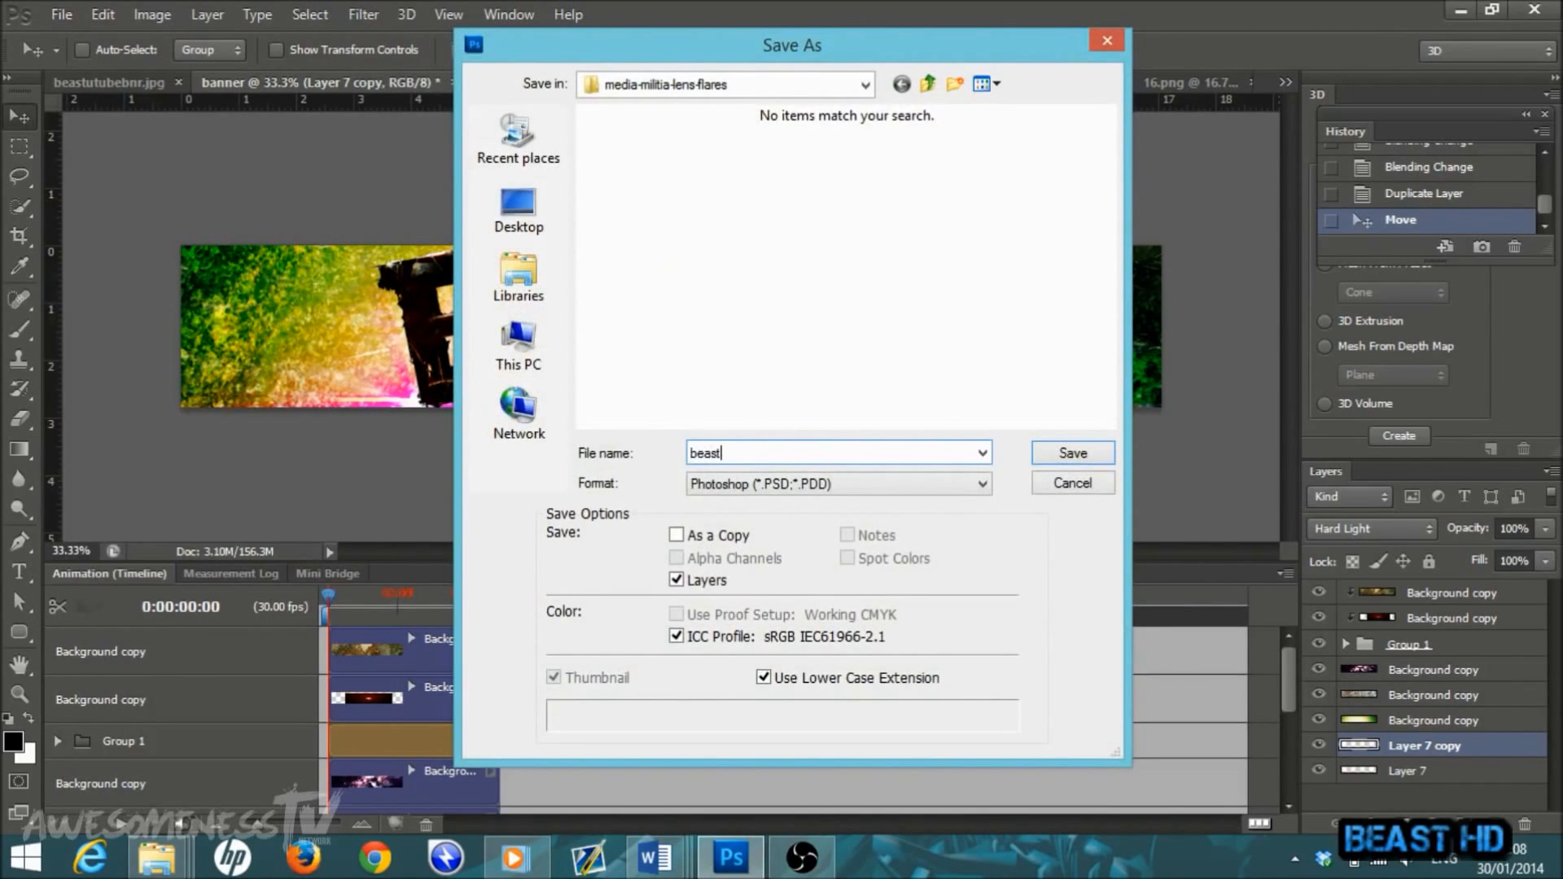
pyautogui.click(754, 484)
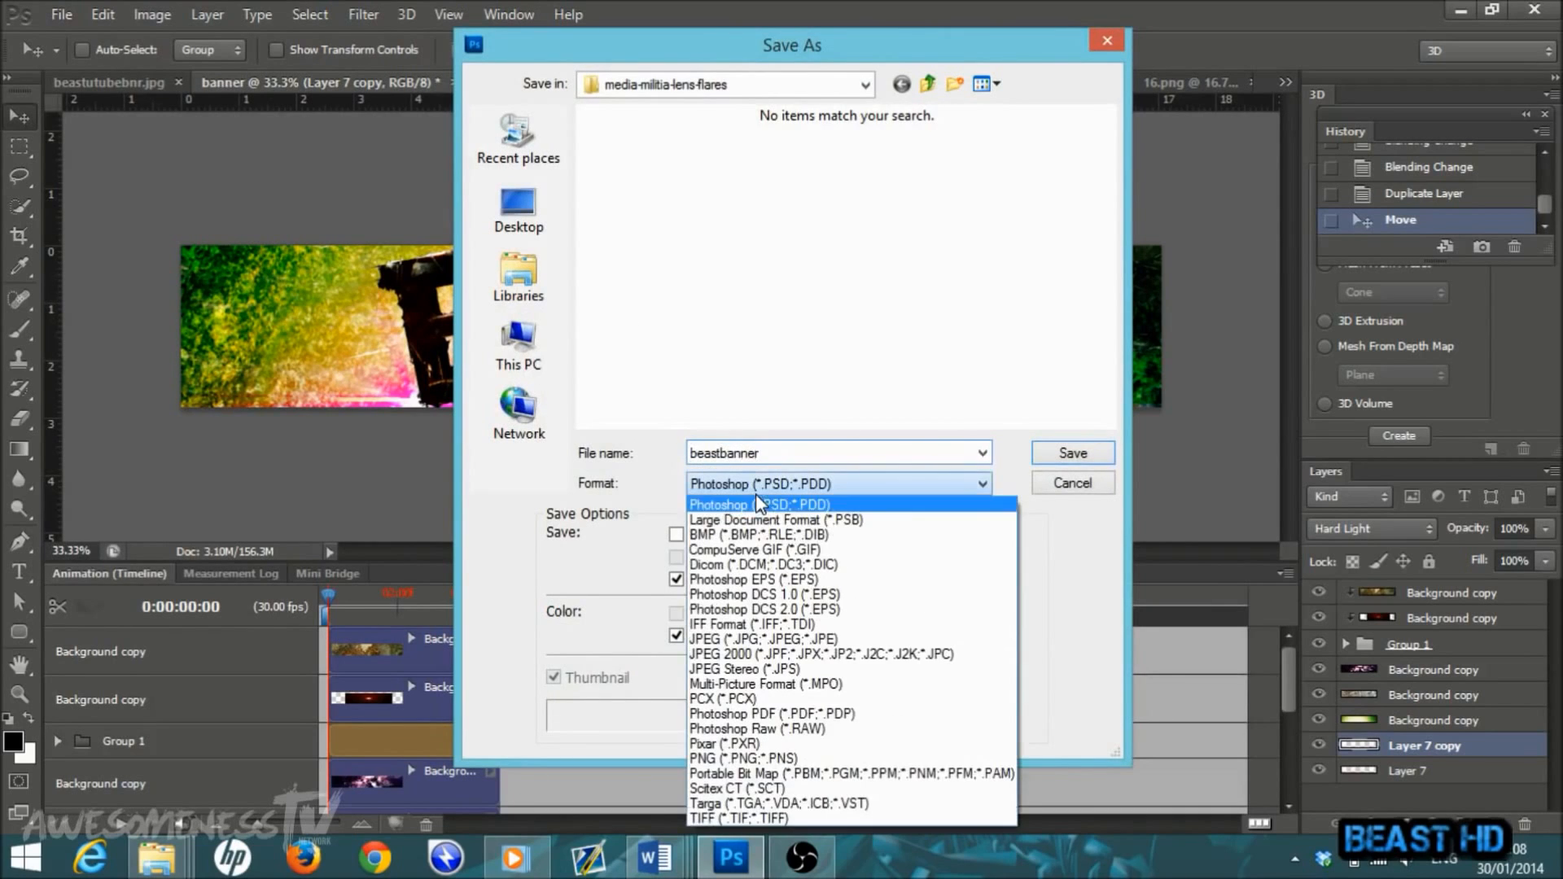
pyautogui.click(786, 640)
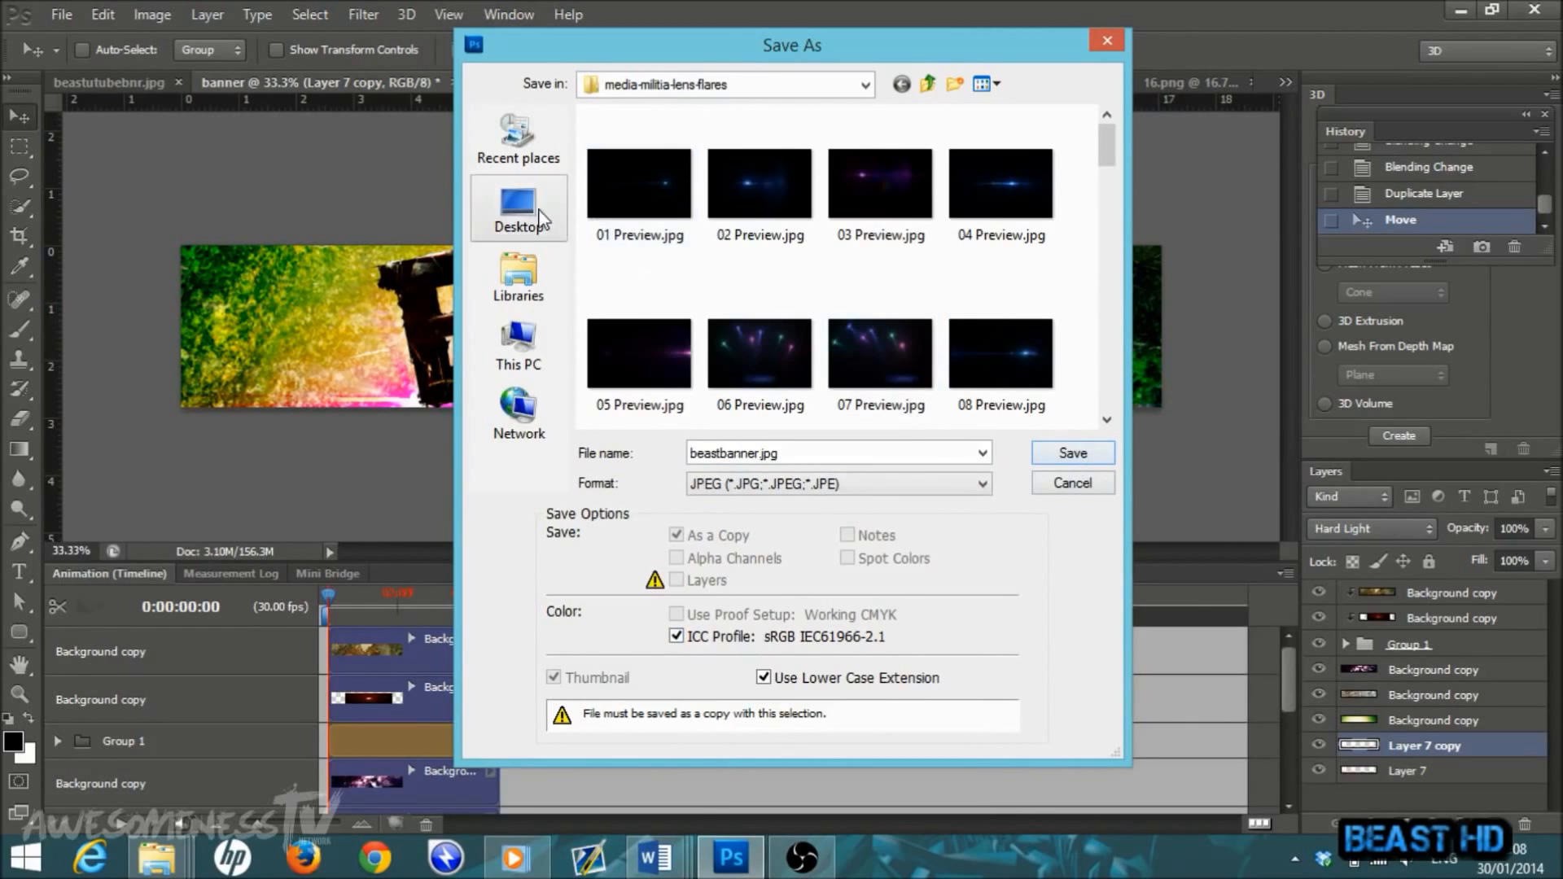
pyautogui.click(525, 207)
pyautogui.click(1075, 456)
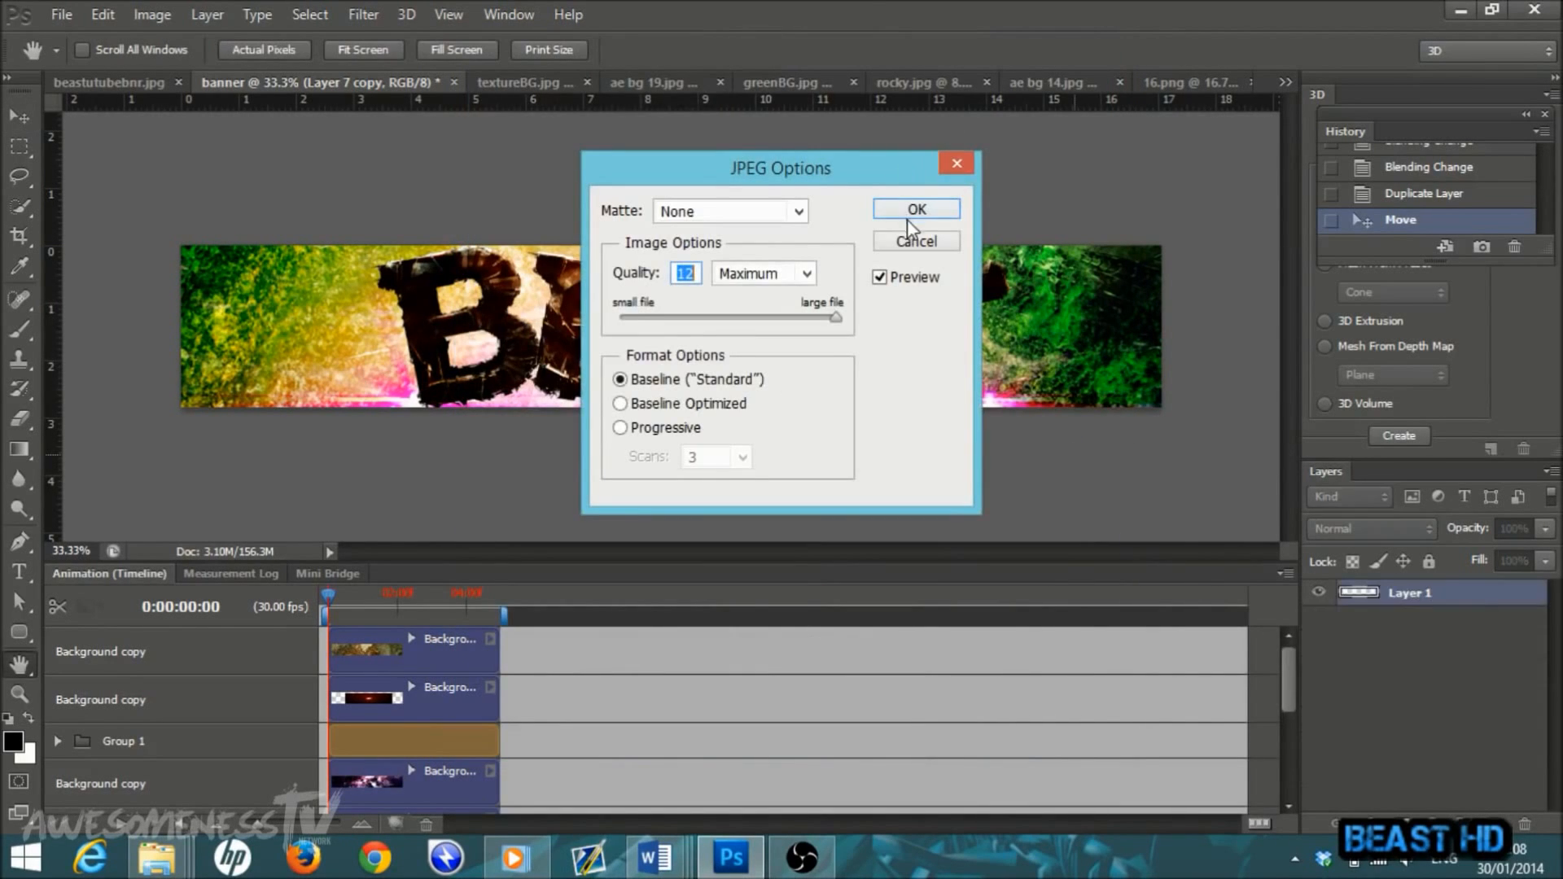
pyautogui.click(917, 209)
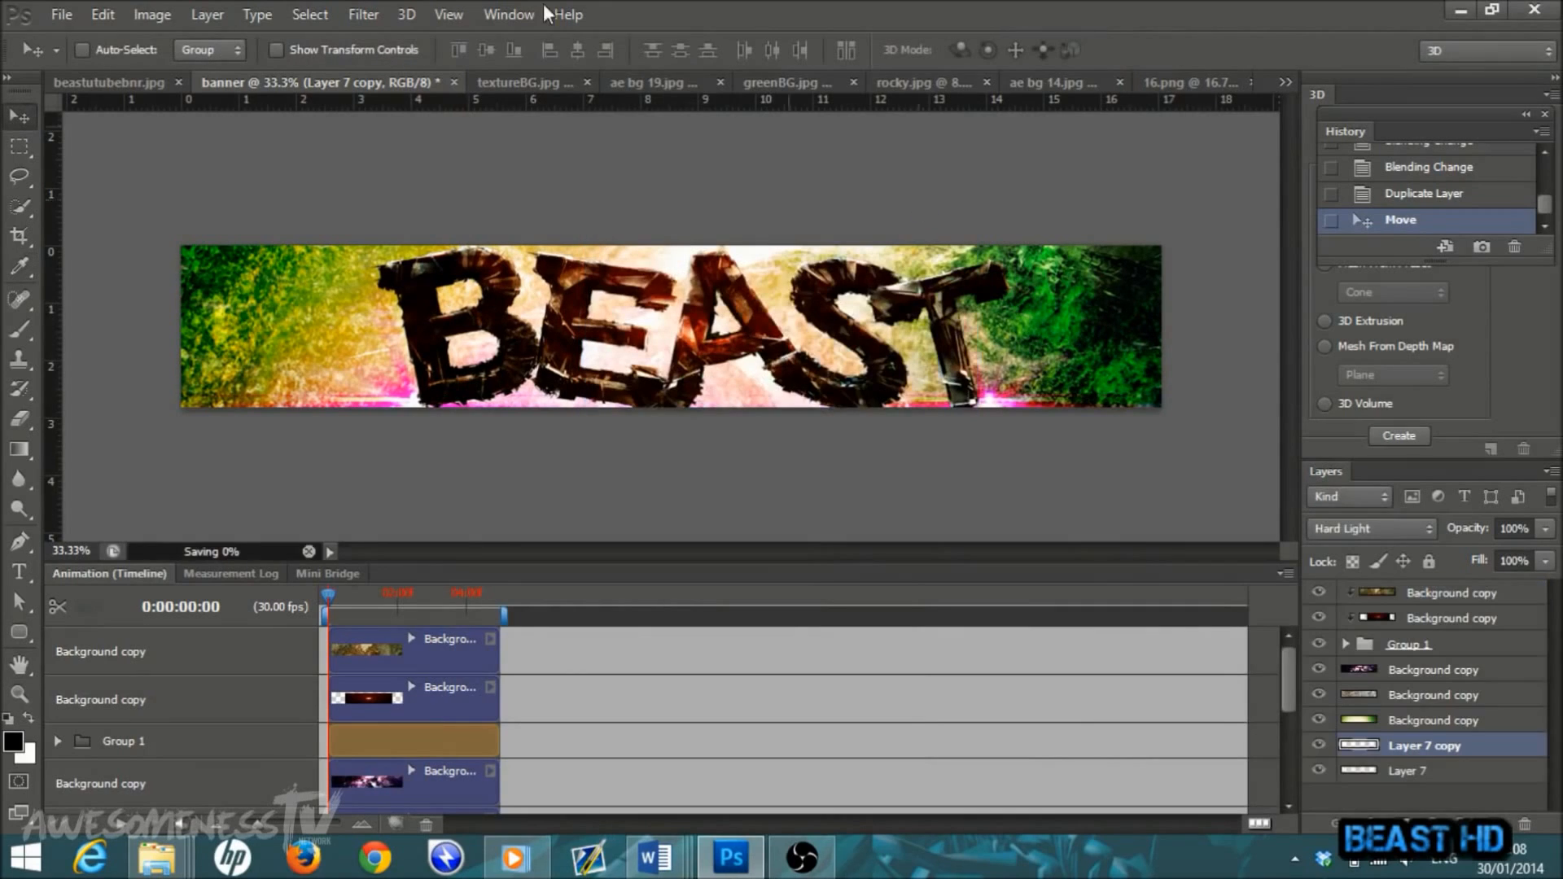
# Step: Create a new transparent document 2048 pixels wide and 1152 pixels high at 150 pixels/centimeter
pyautogui.click(59, 12)
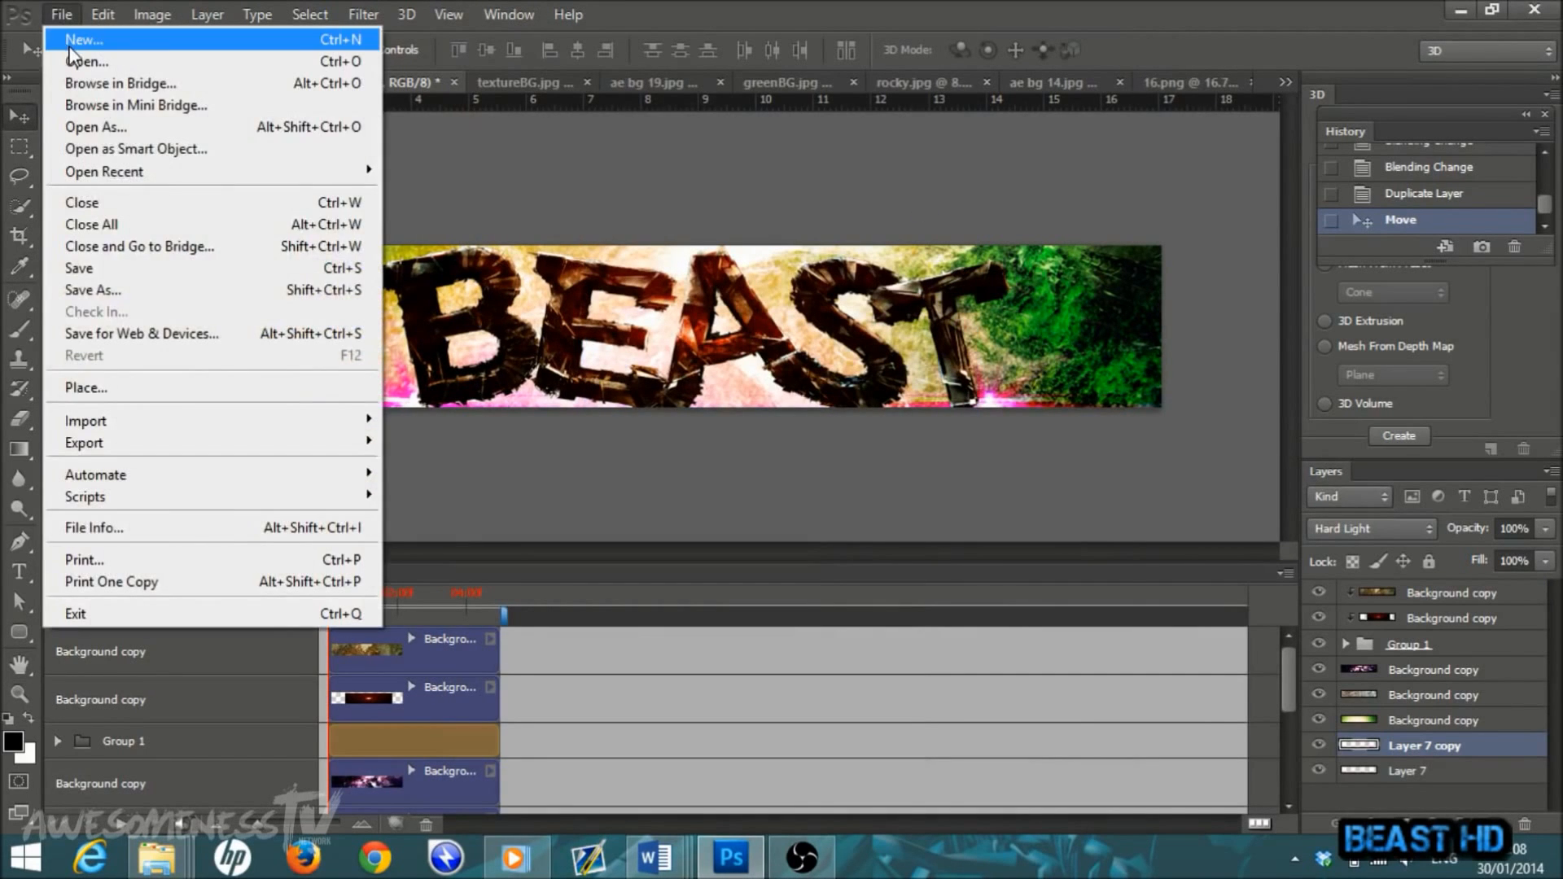
pyautogui.click(74, 43)
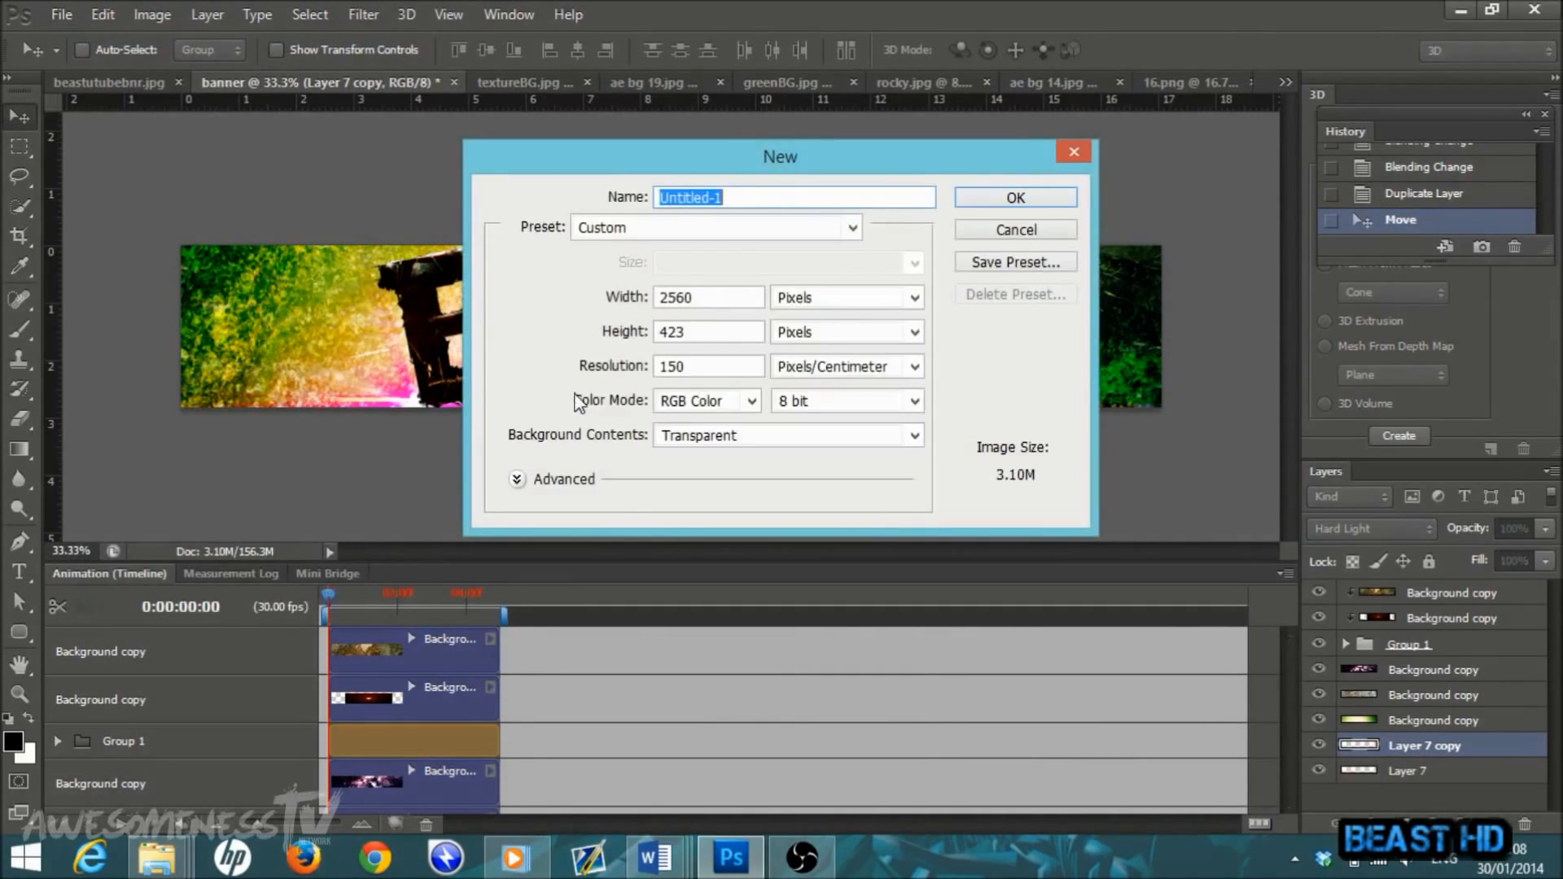
pyautogui.doubleClick(707, 300)
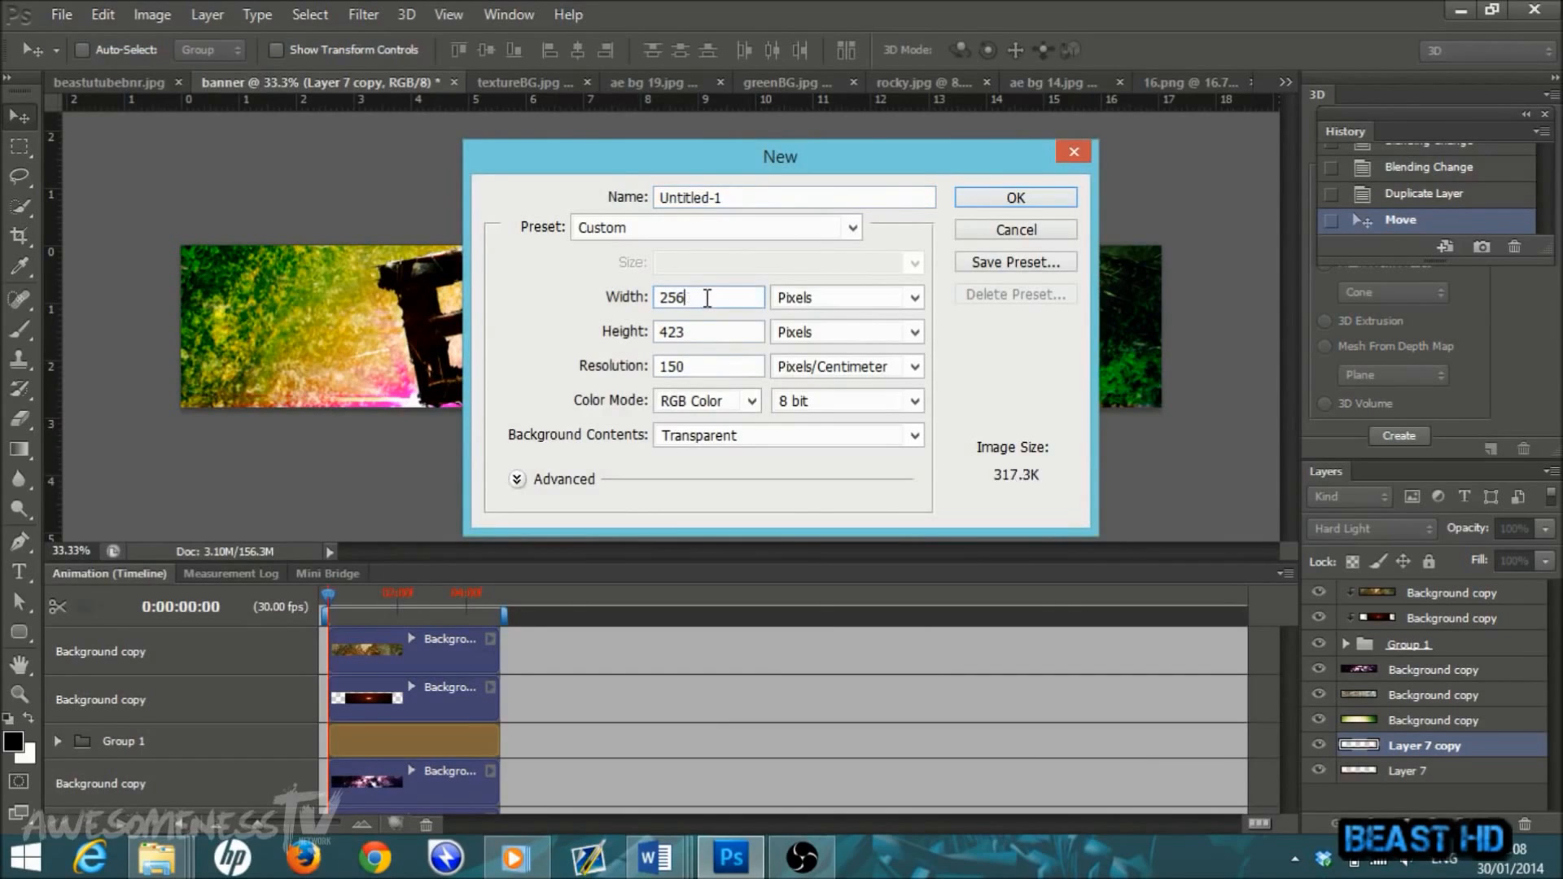
pyautogui.write('2048')
pyautogui.doubleClick(712, 334)
pyautogui.write('1152')
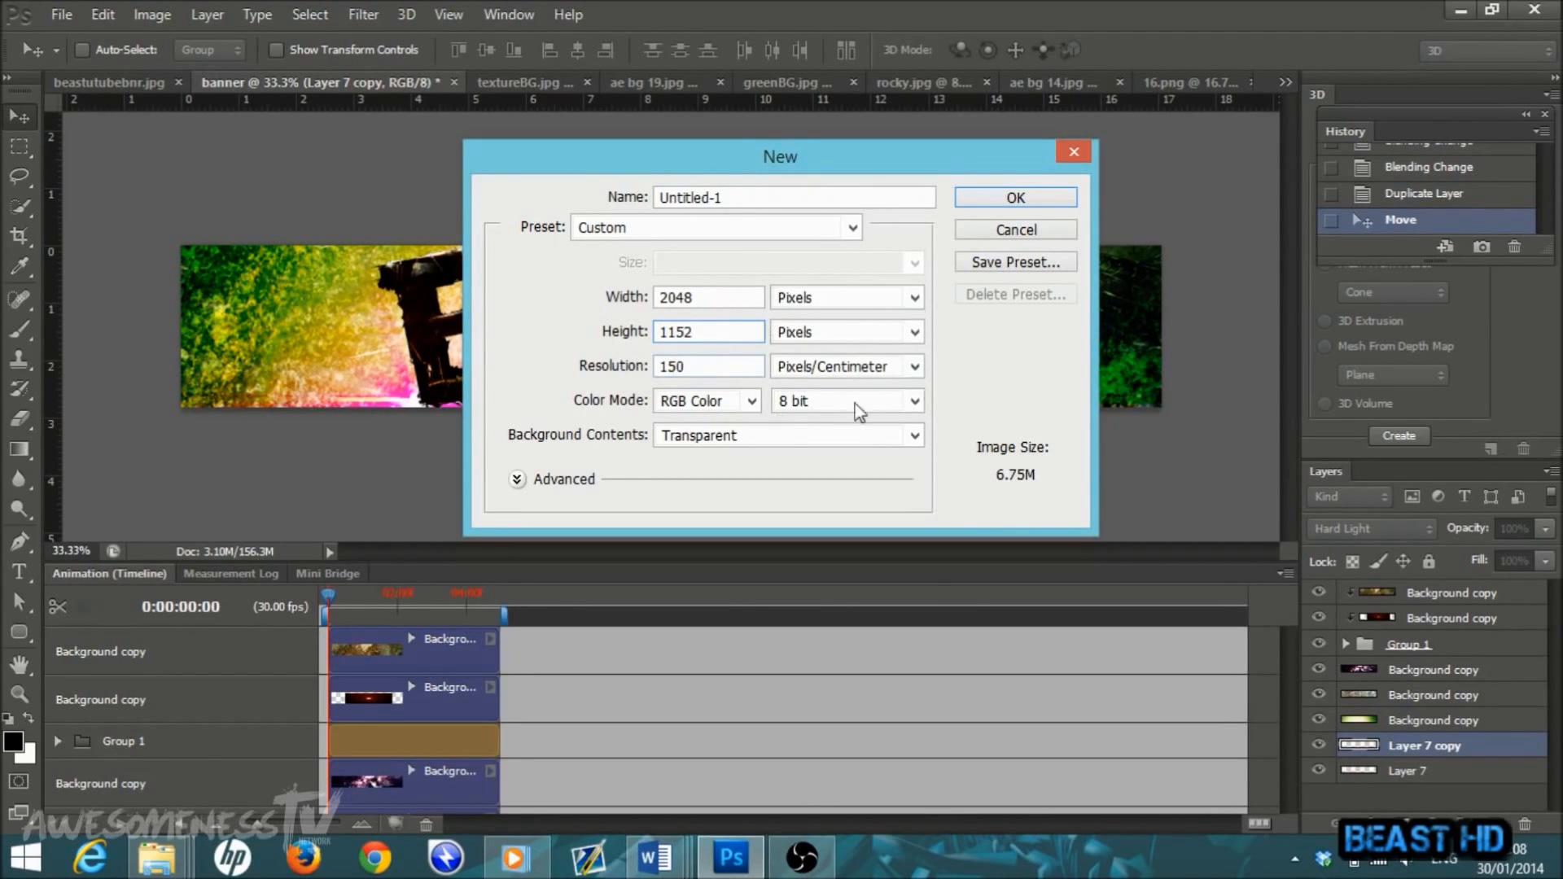
pyautogui.click(1010, 202)
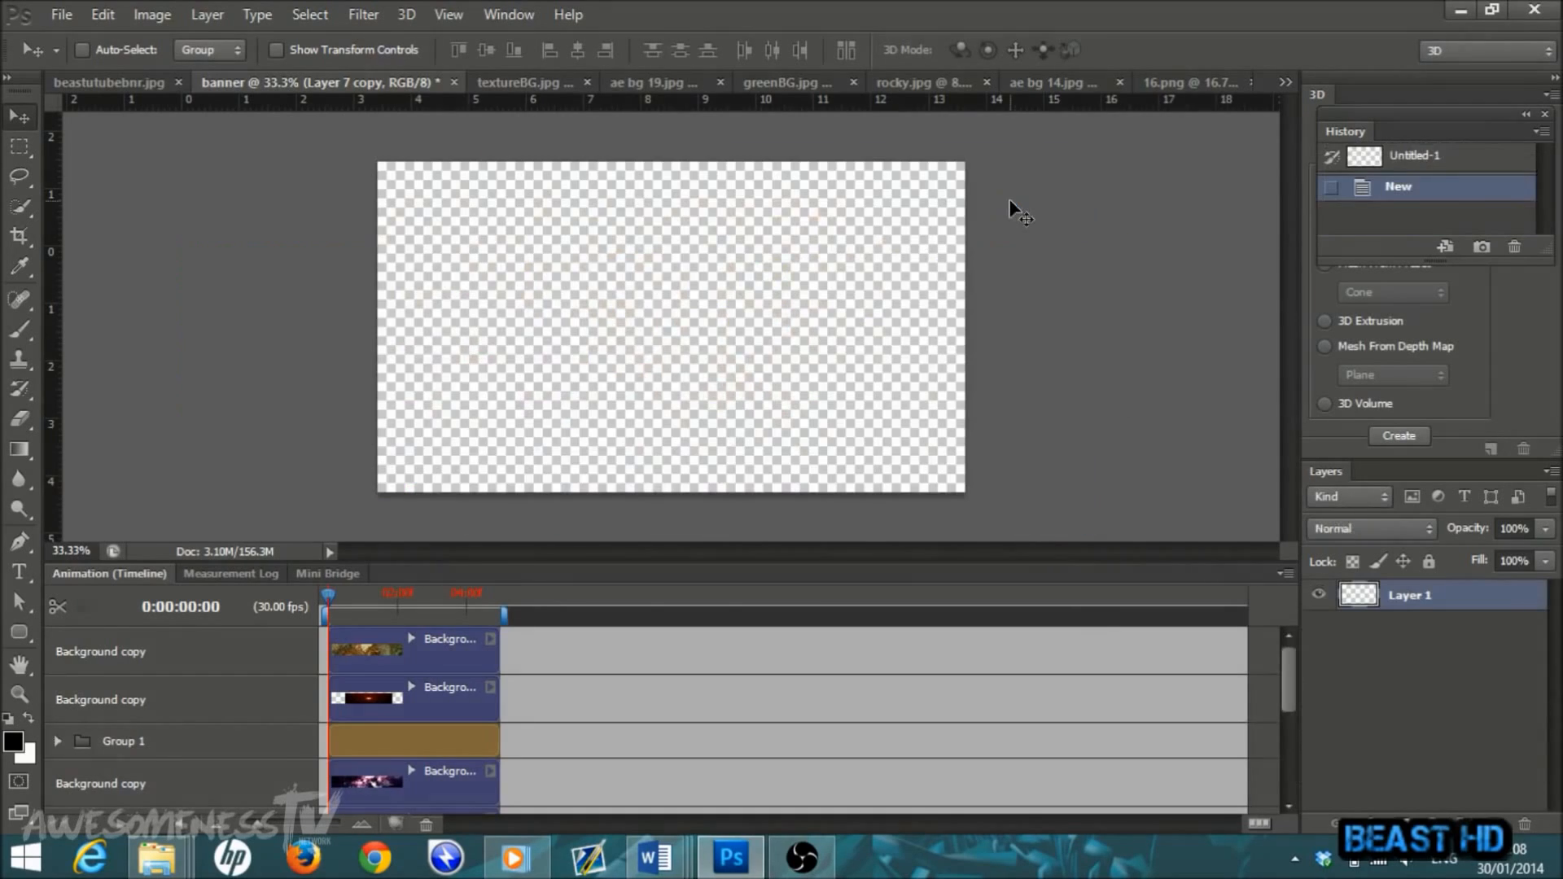
# Step: Open beastbanner.jpg from the Desktop
pyautogui.click(64, 13)
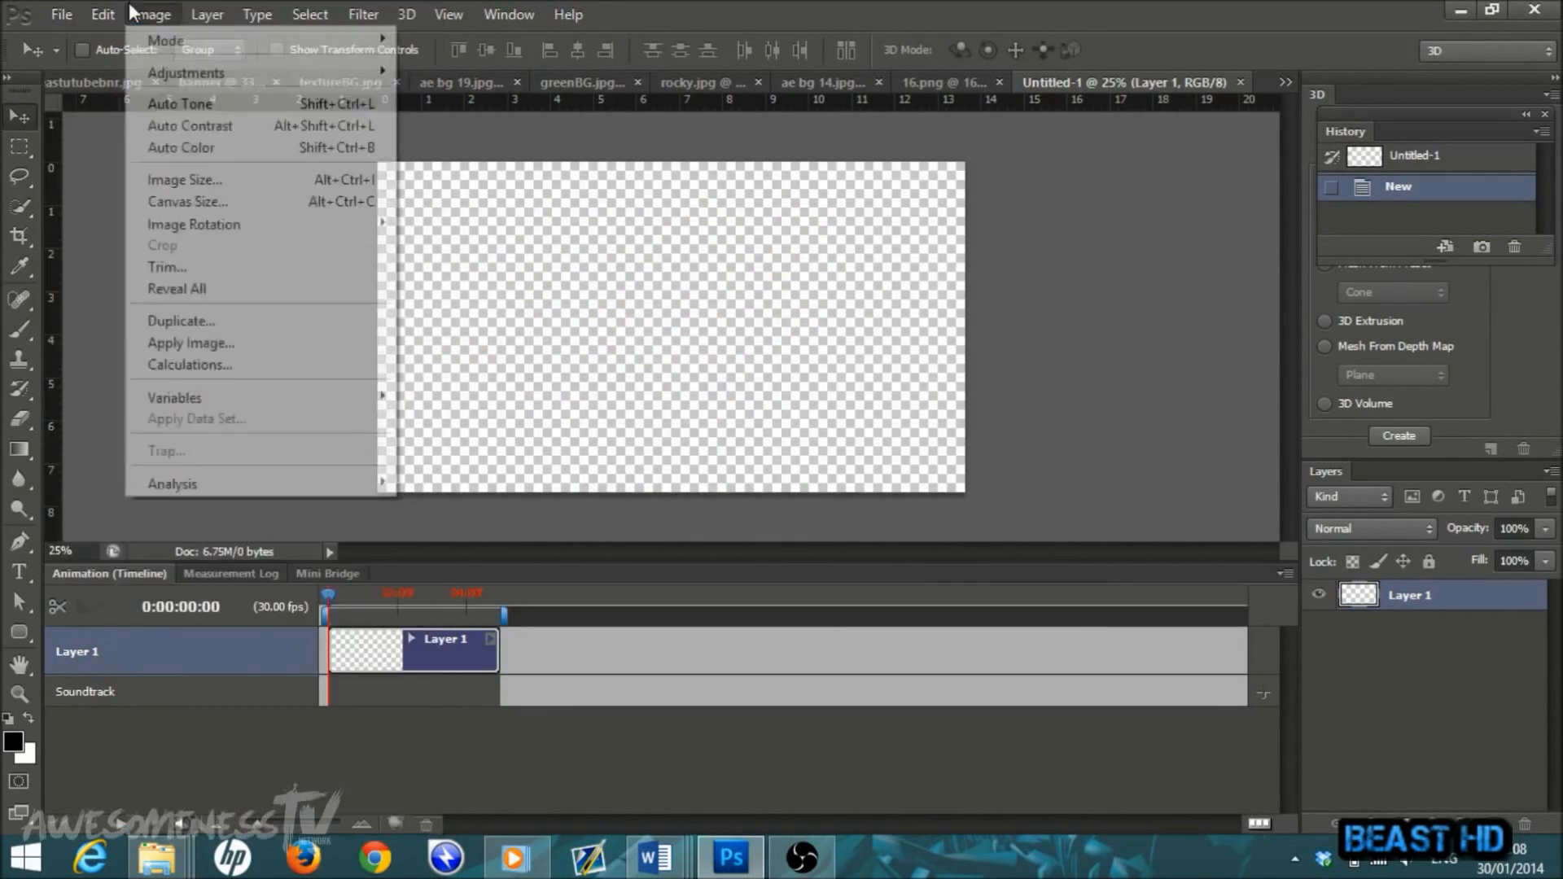
pyautogui.click(73, 62)
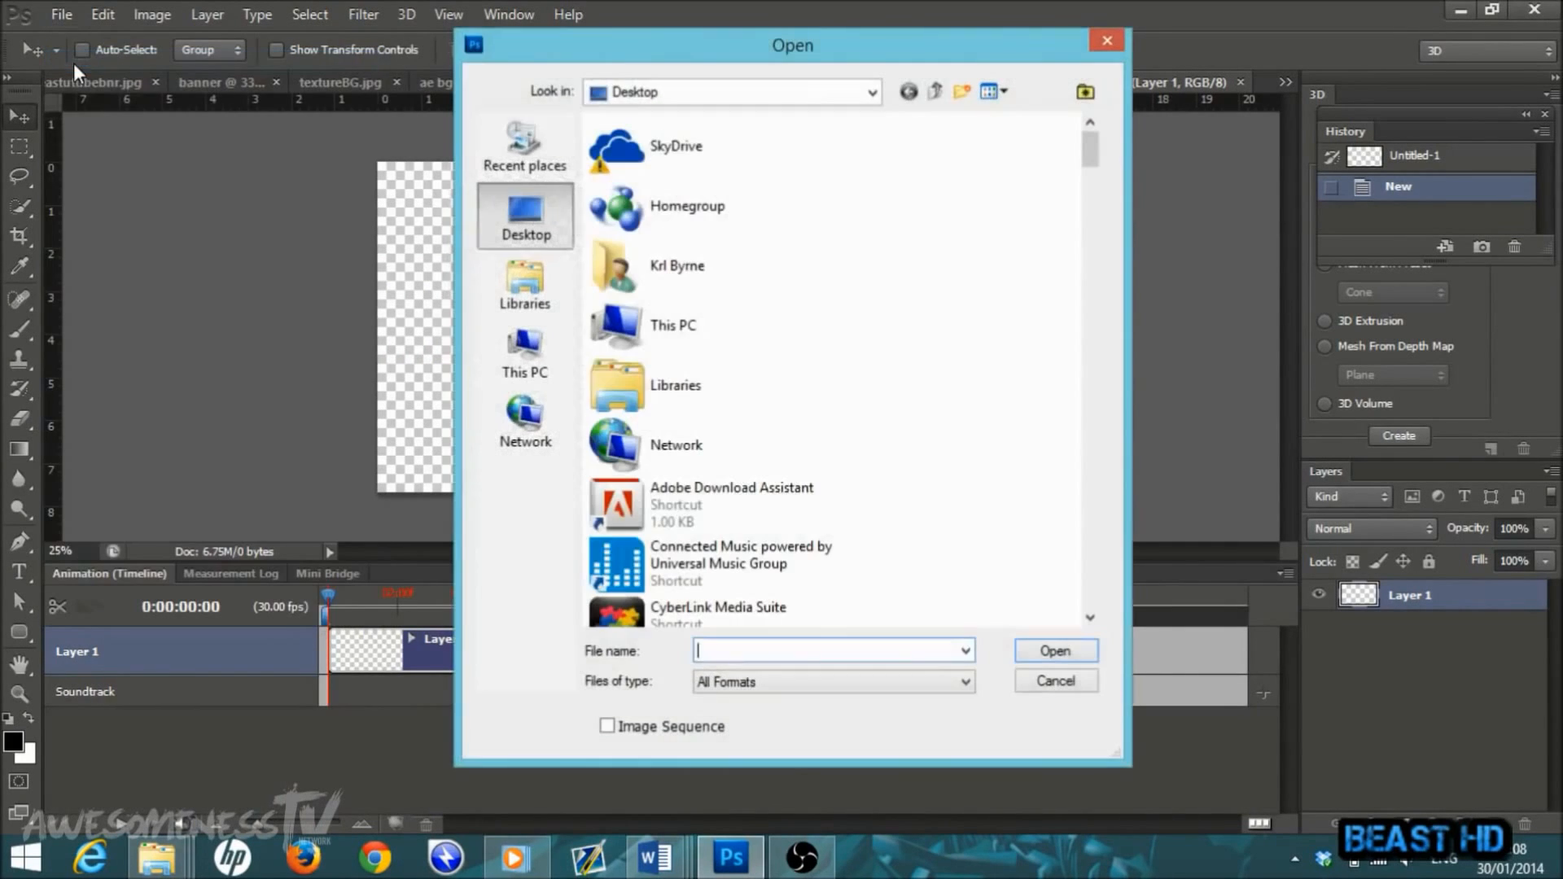
pyautogui.moveTo(1086, 156); pyautogui.dragTo(1091, 356)
pyautogui.doubleClick(700, 210)
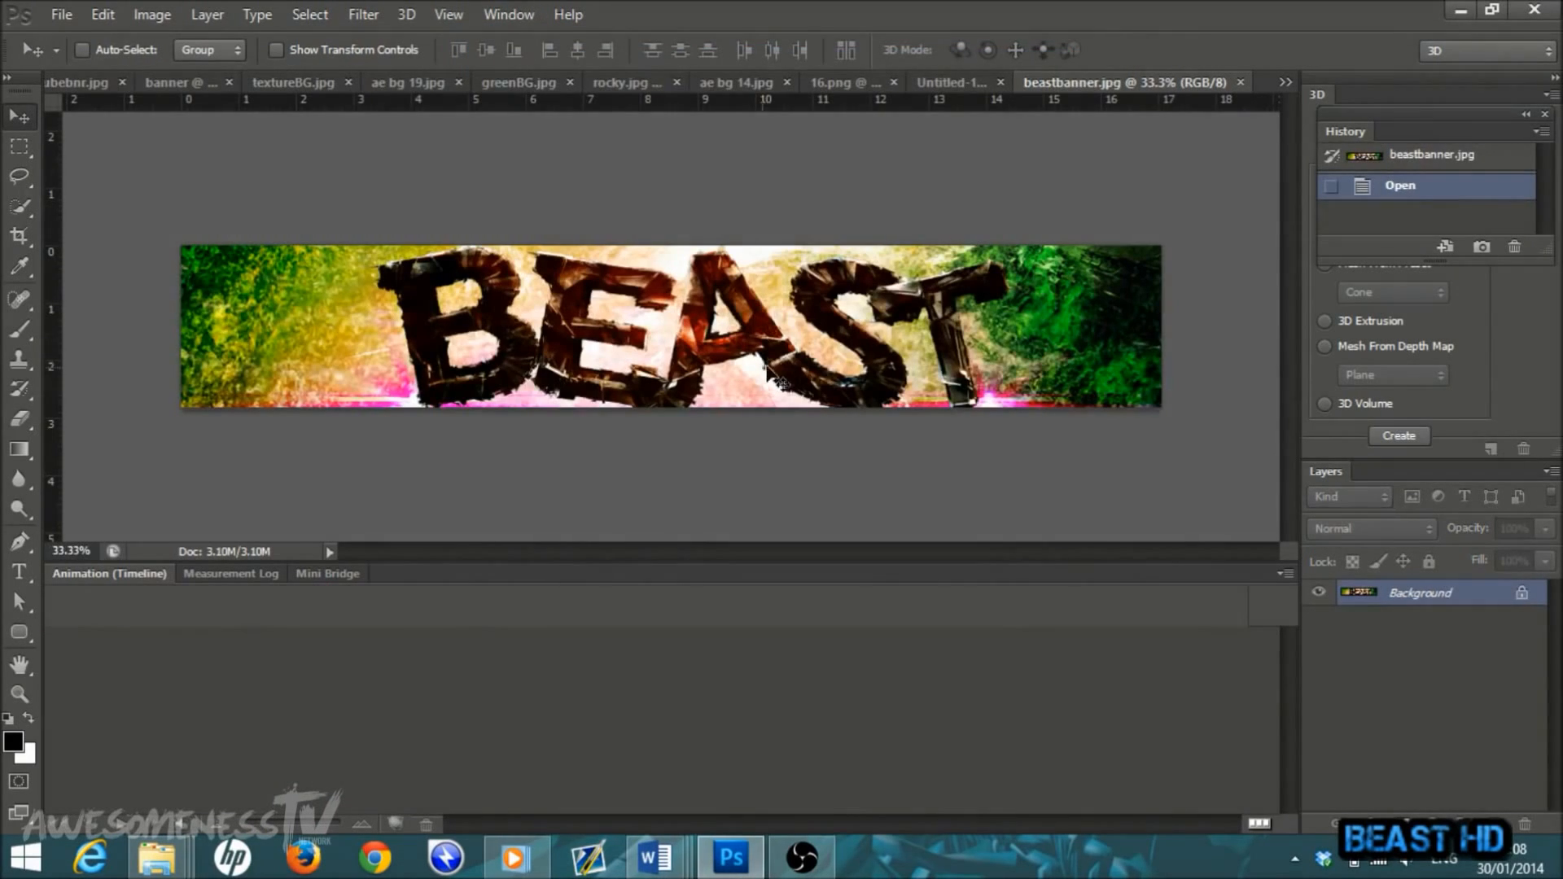
# Step: Duplicate the banner's locked Background layer and place the copy in Untitled-1 as a full-width strip across the middle of the canvas
pyautogui.click(793, 271)
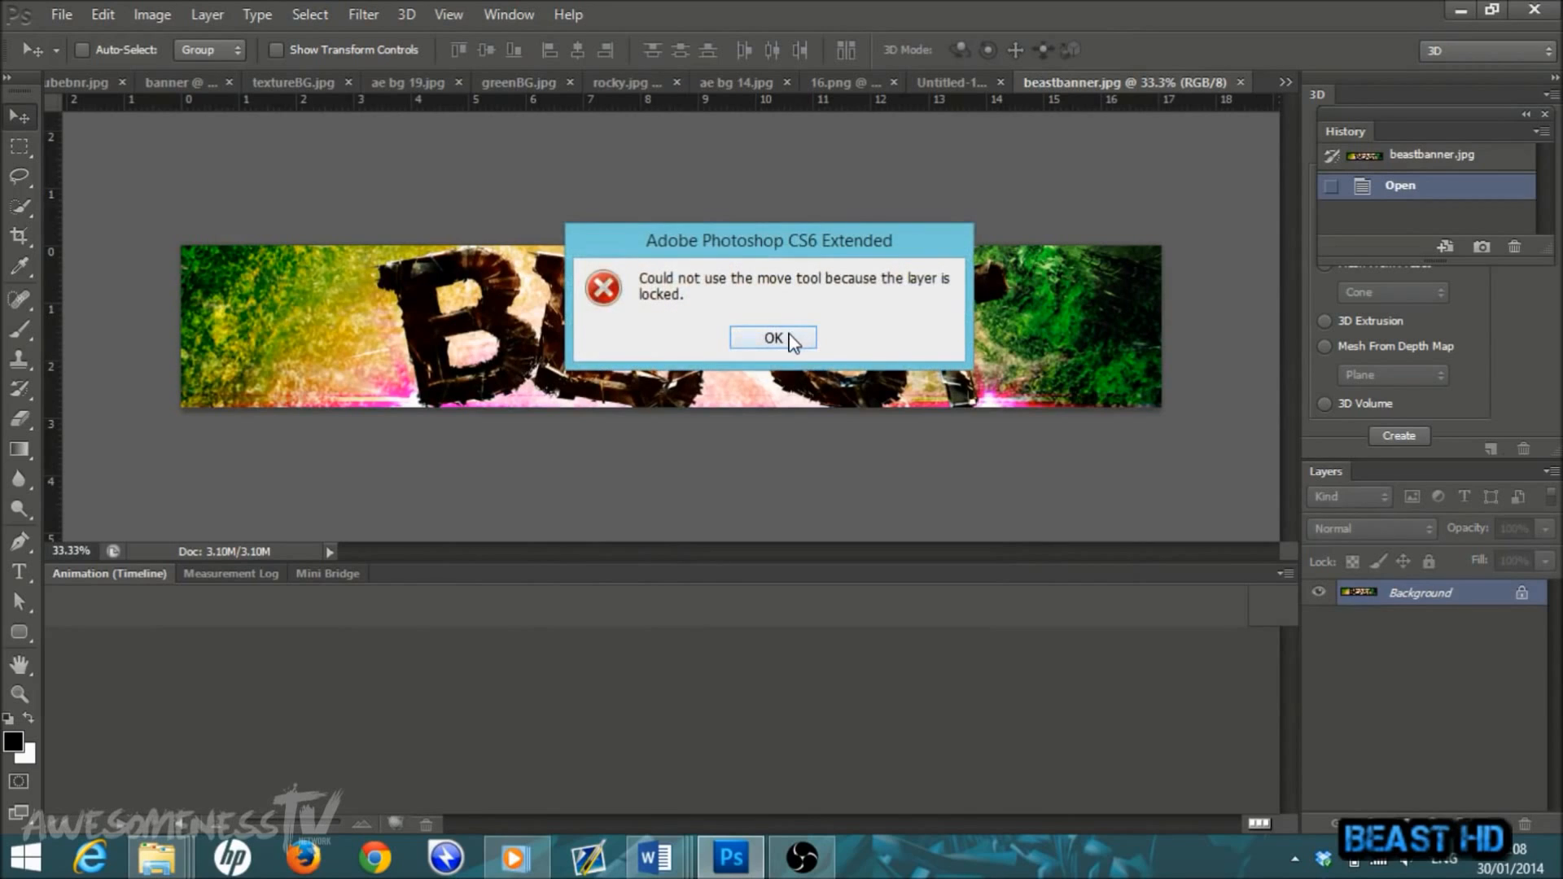
pyautogui.click(792, 338)
pyautogui.rightClick(1402, 595)
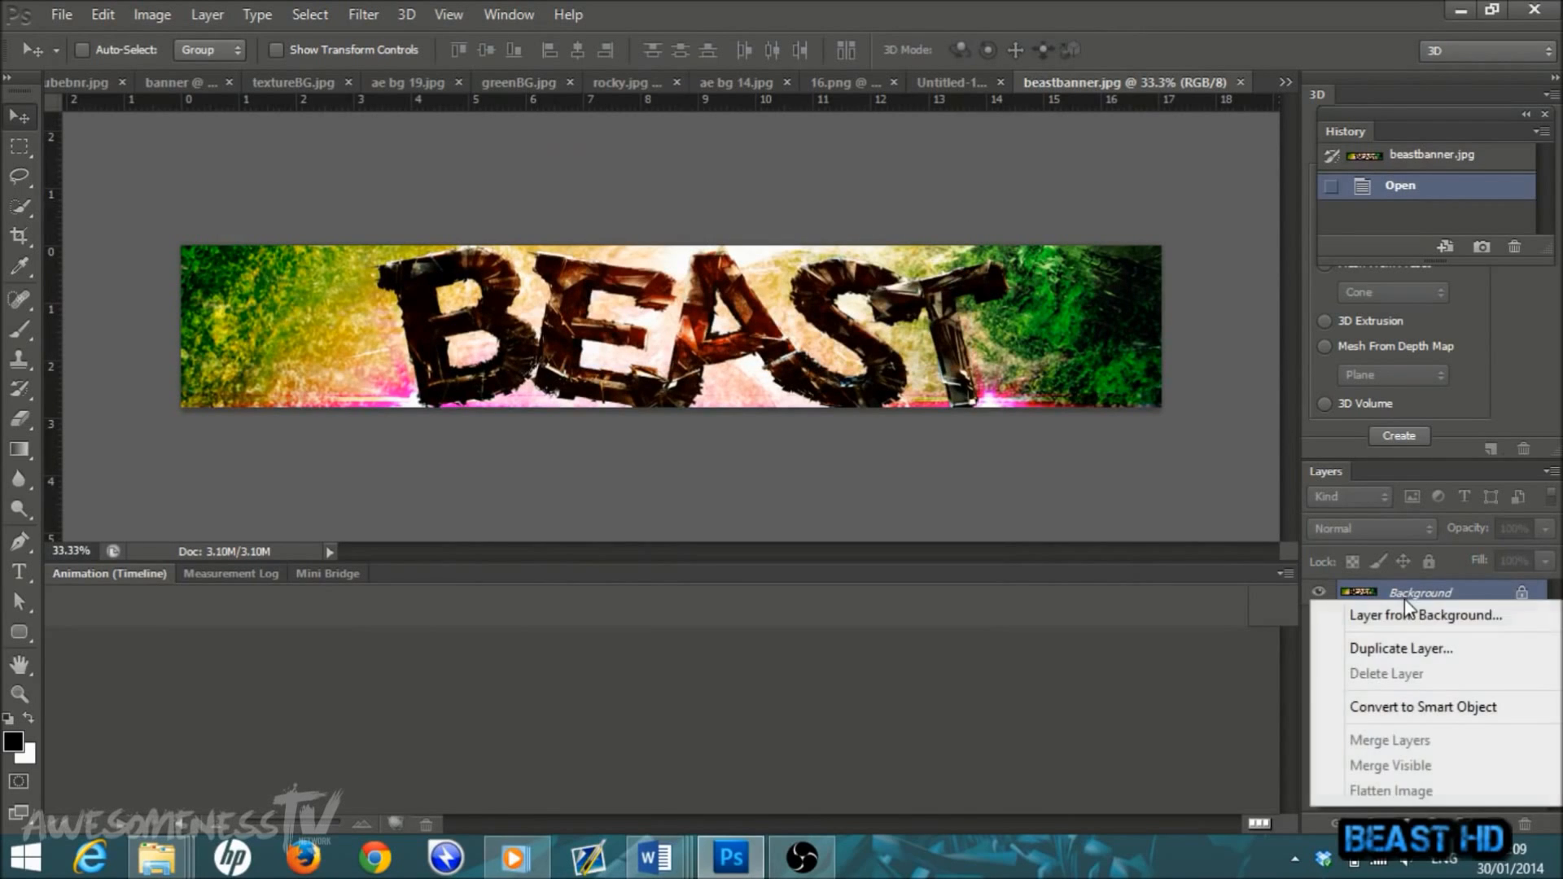
pyautogui.click(1403, 649)
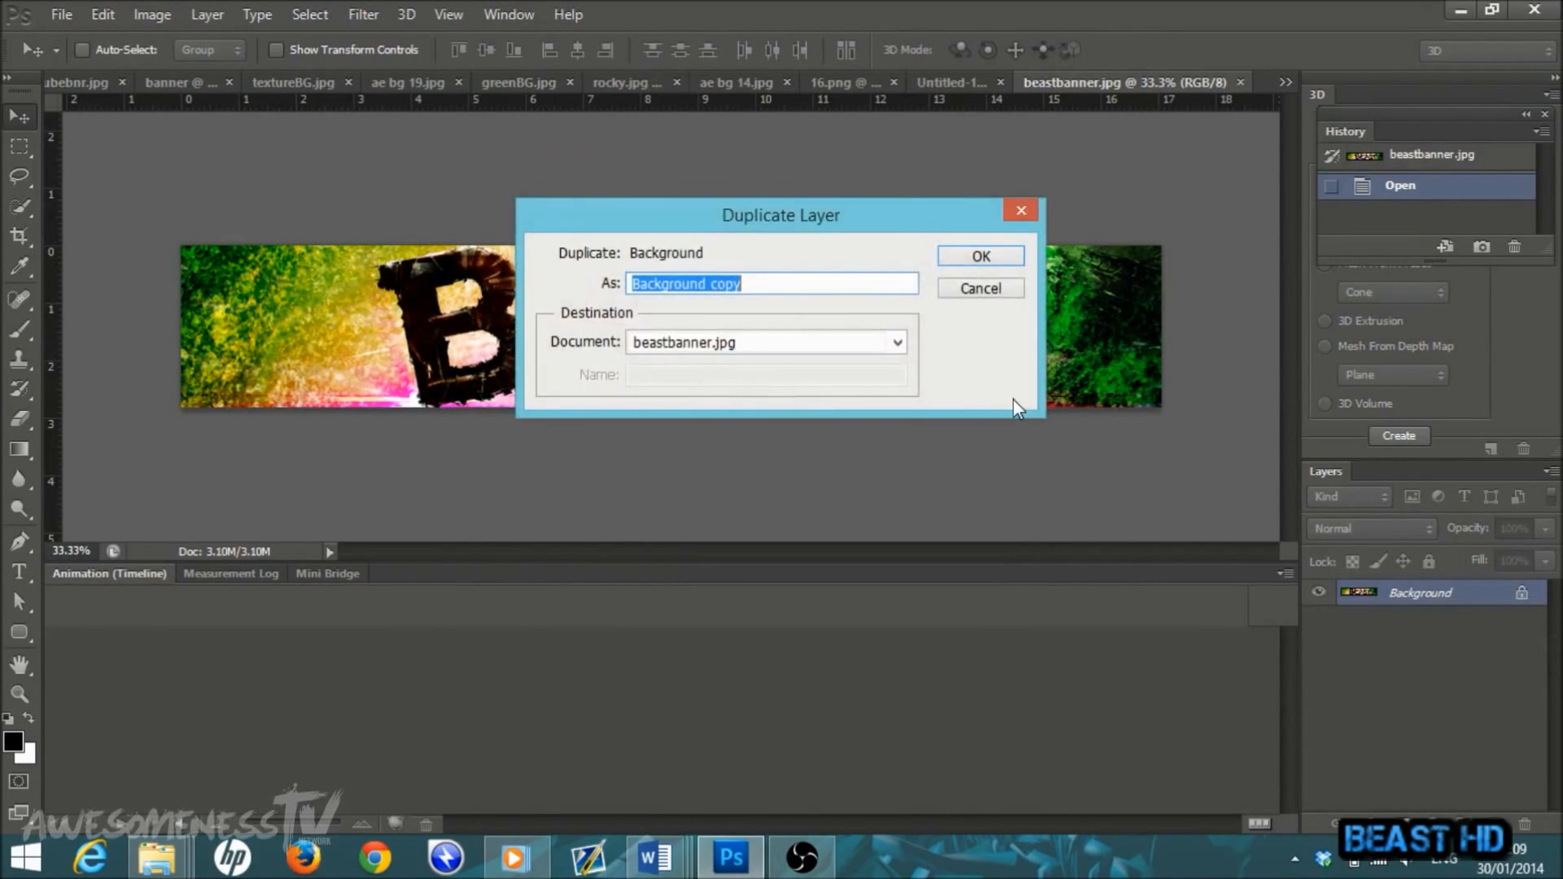
pyautogui.click(978, 255)
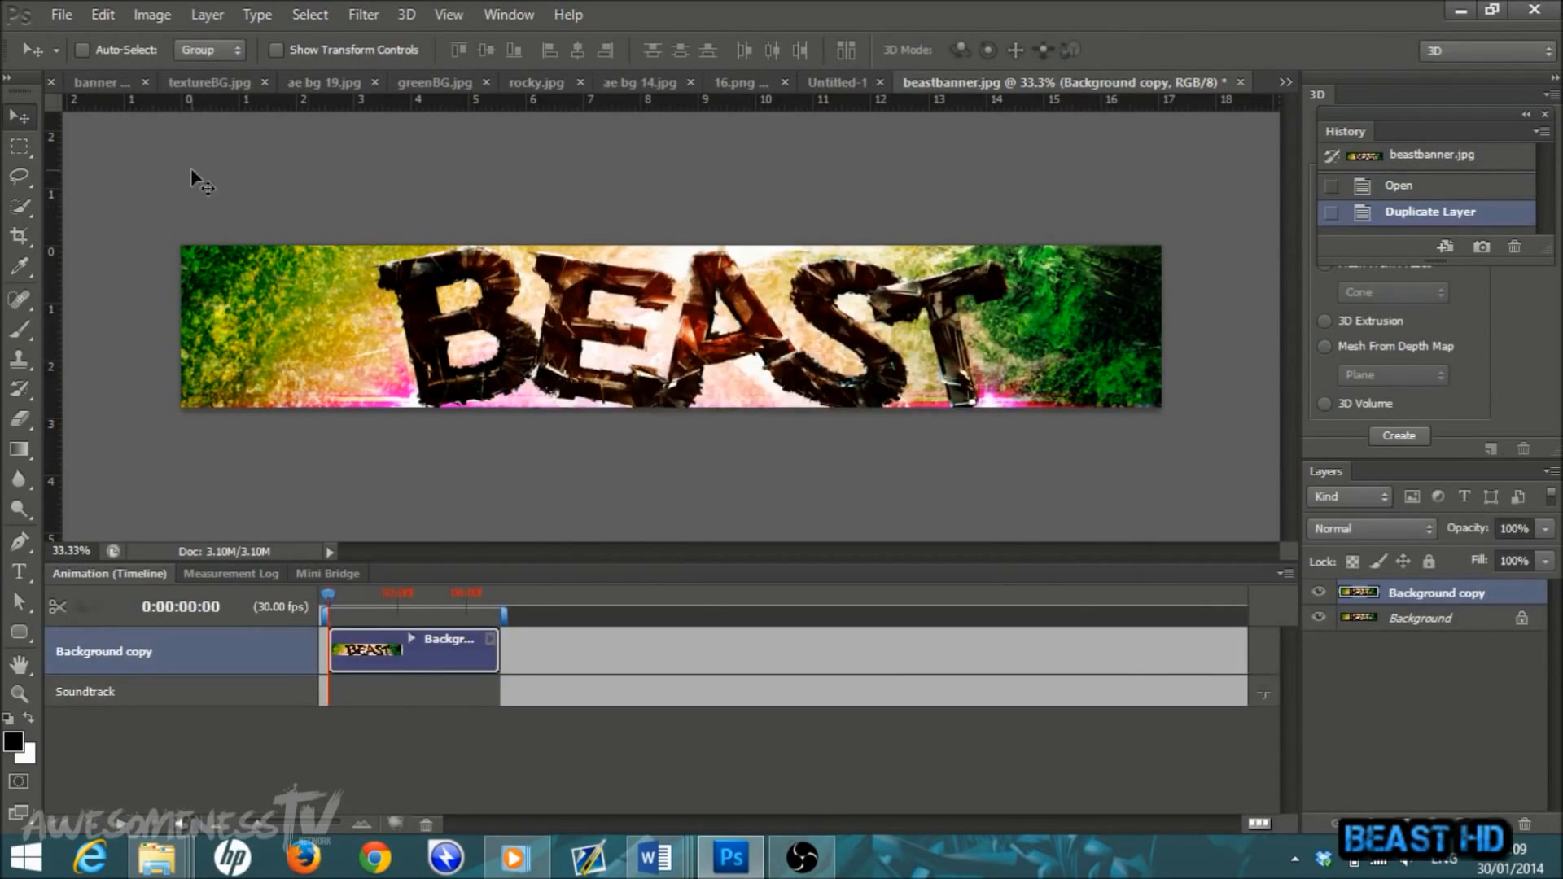
pyautogui.moveTo(824, 338); pyautogui.dragTo(744, 343)
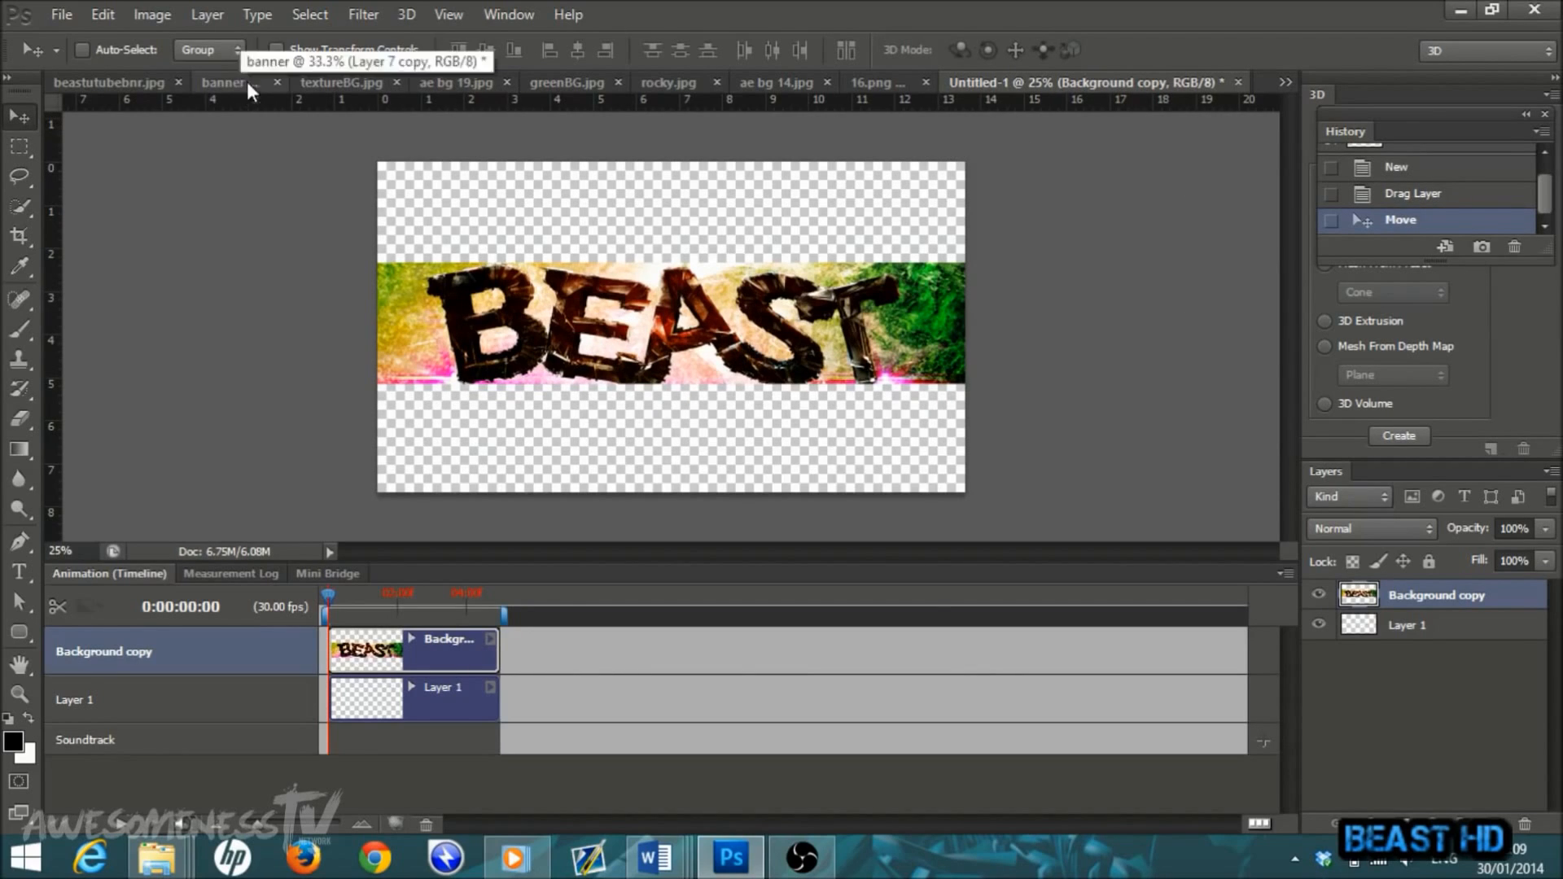
# Step: Bring the greenBG.jpg layer copy into Untitled-1 to fill the canvas and move it to the bottom of the layer stack
pyautogui.click(579, 81)
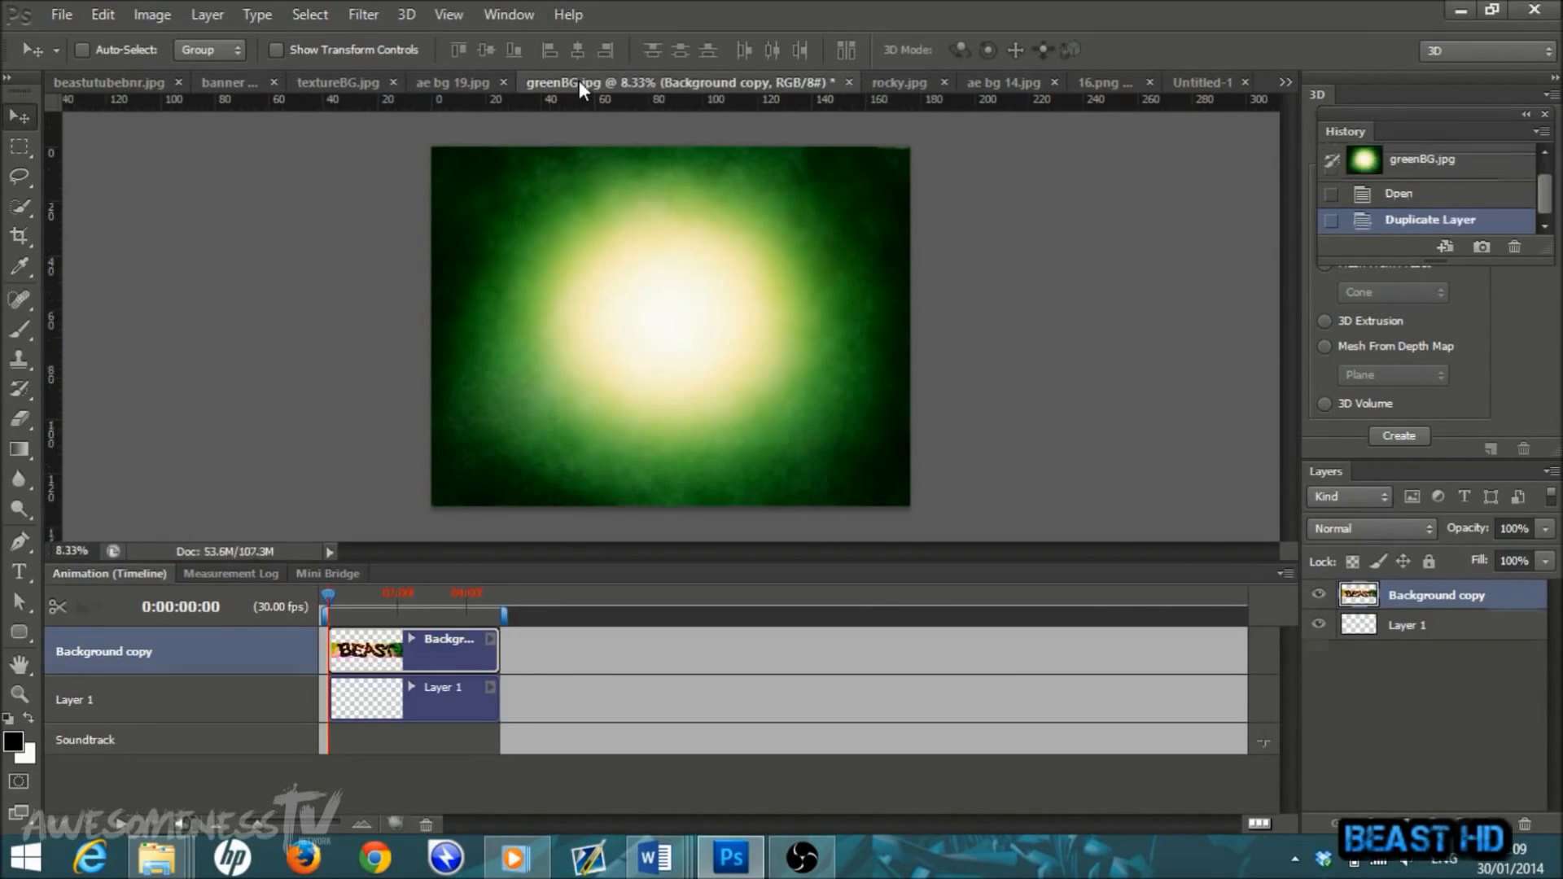
pyautogui.moveTo(649, 353); pyautogui.dragTo(842, 416)
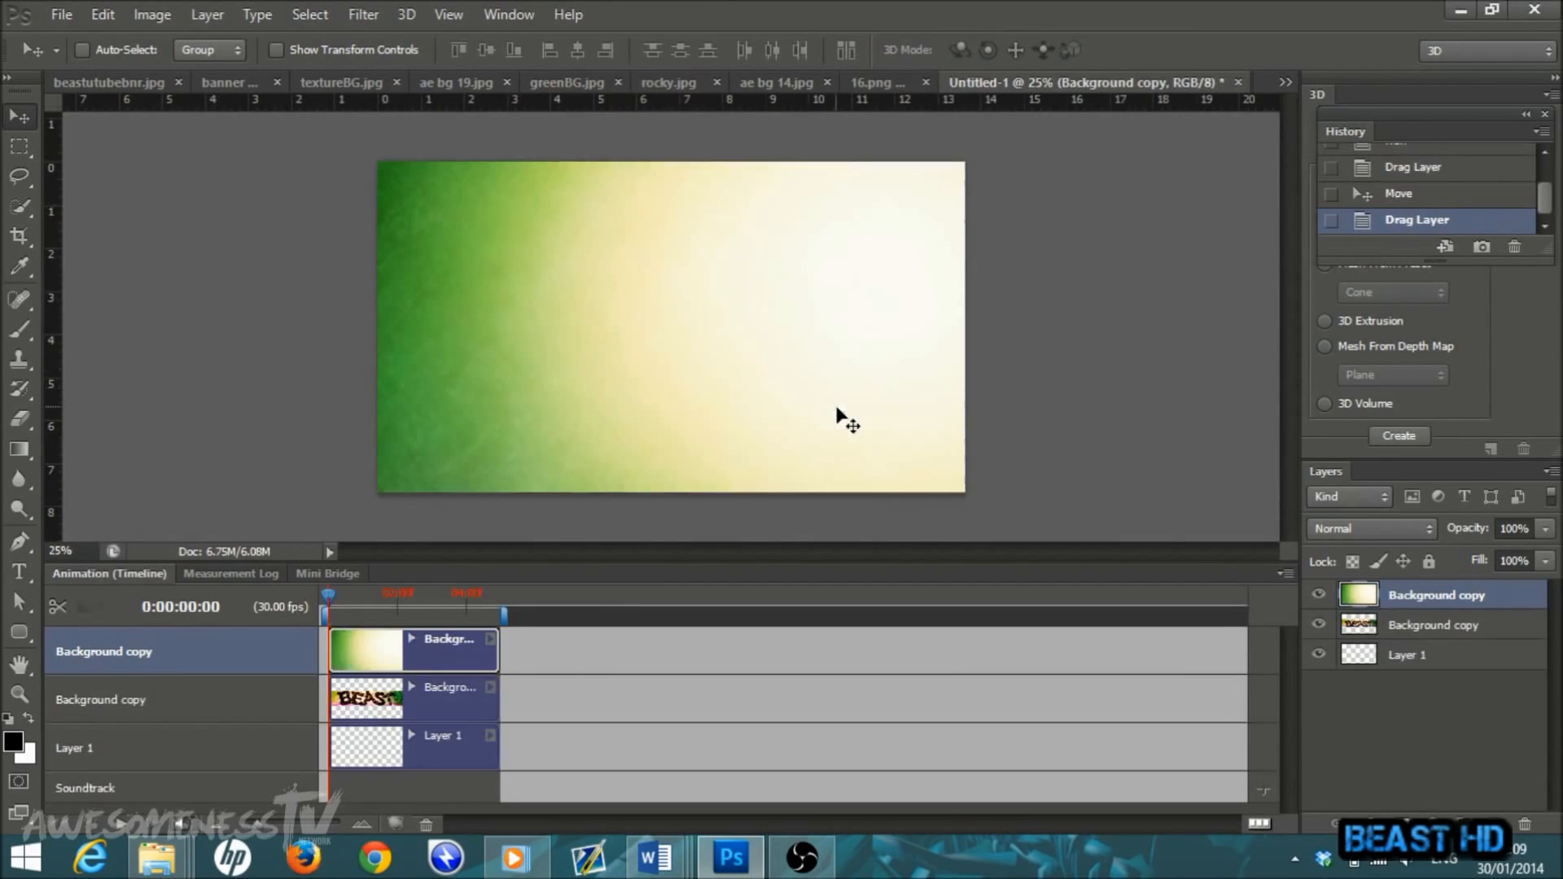
pyautogui.moveTo(1400, 601); pyautogui.dragTo(1447, 674)
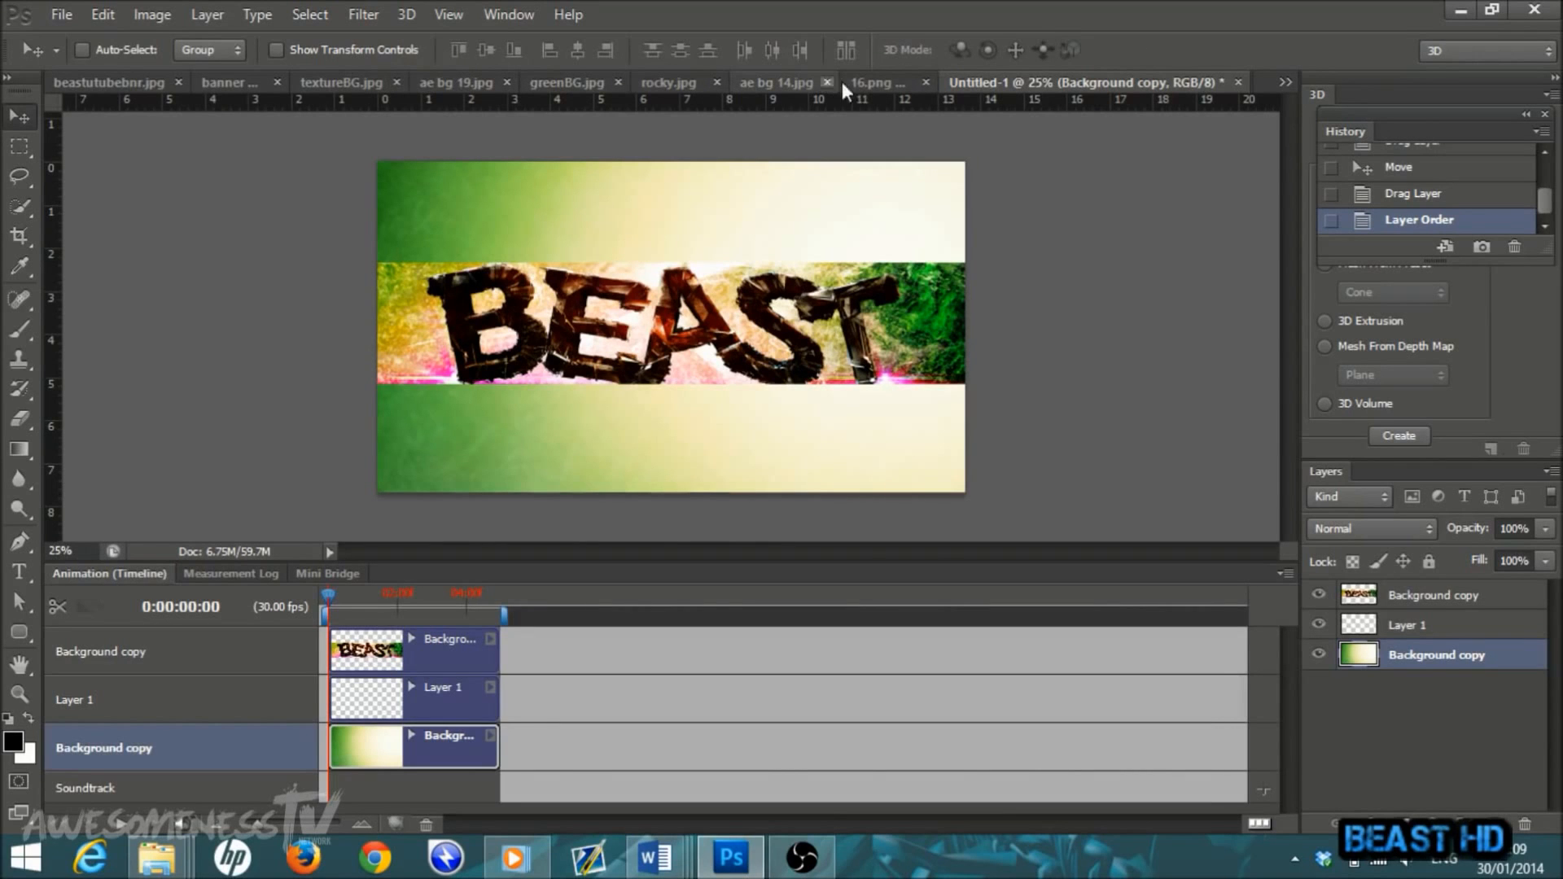
# Step: Bring the purple ae bg 19.jpg layer copy into Untitled-1, behind the BEAST strip and above the green background
pyautogui.click(886, 79)
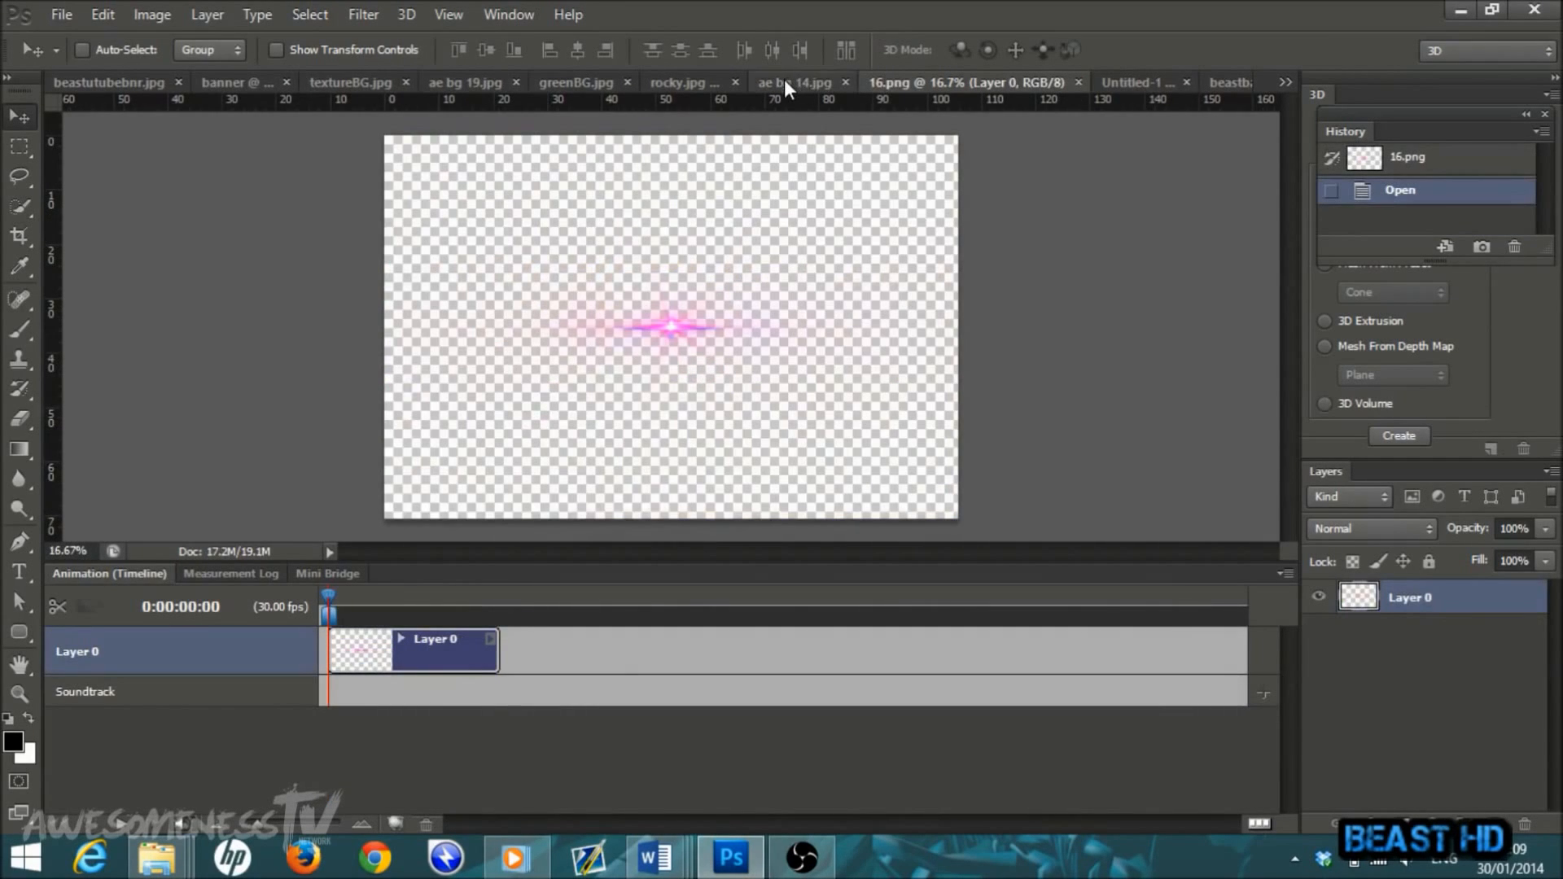
pyautogui.click(785, 80)
pyautogui.click(668, 85)
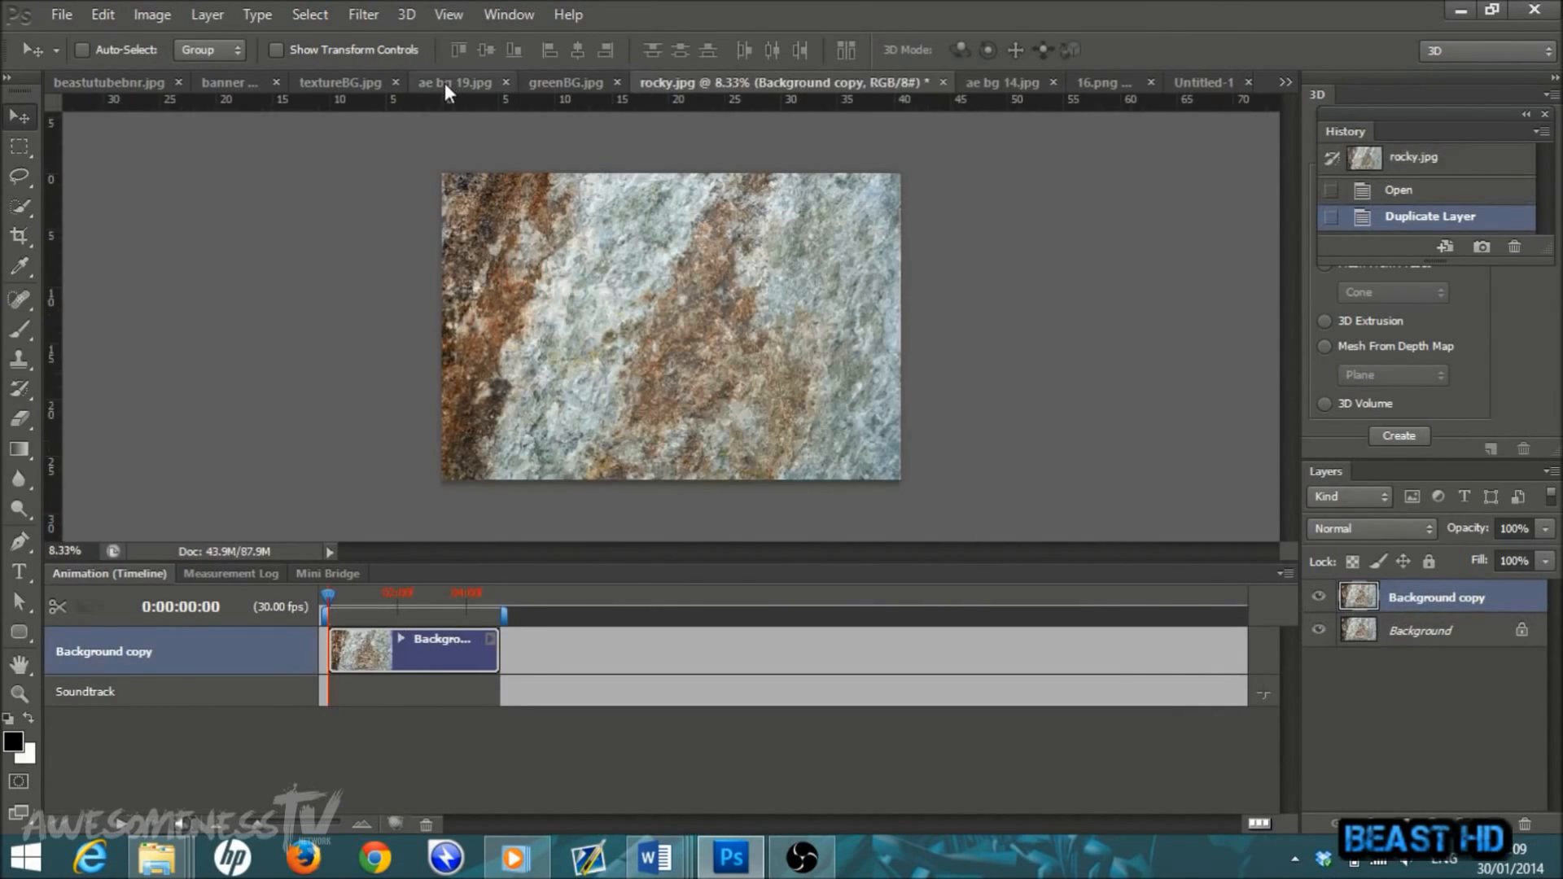
pyautogui.click(445, 82)
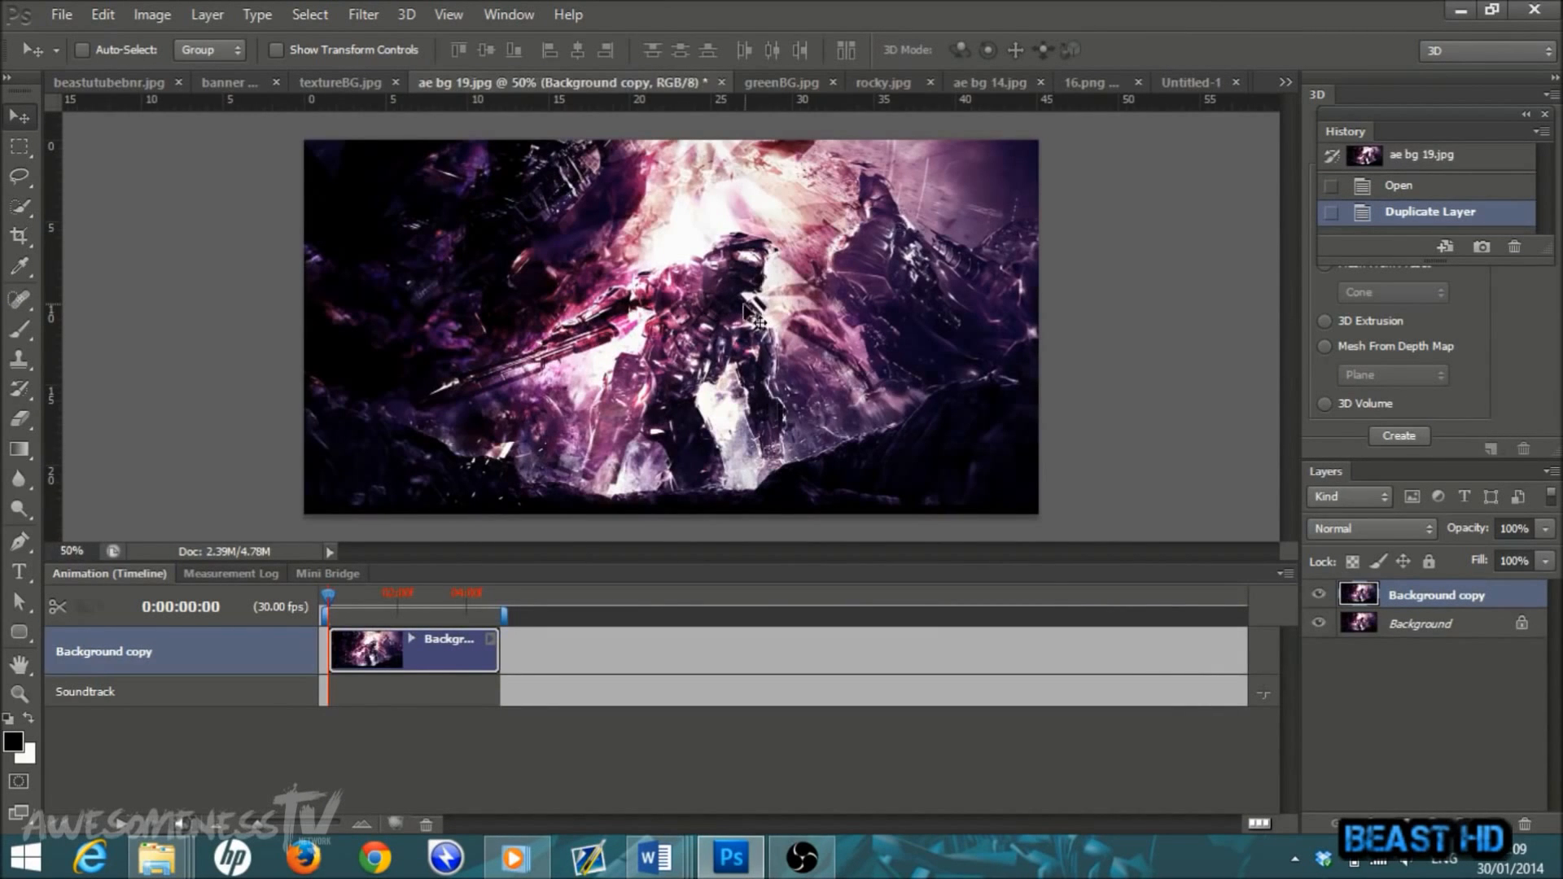
pyautogui.moveTo(659, 326); pyautogui.dragTo(806, 350)
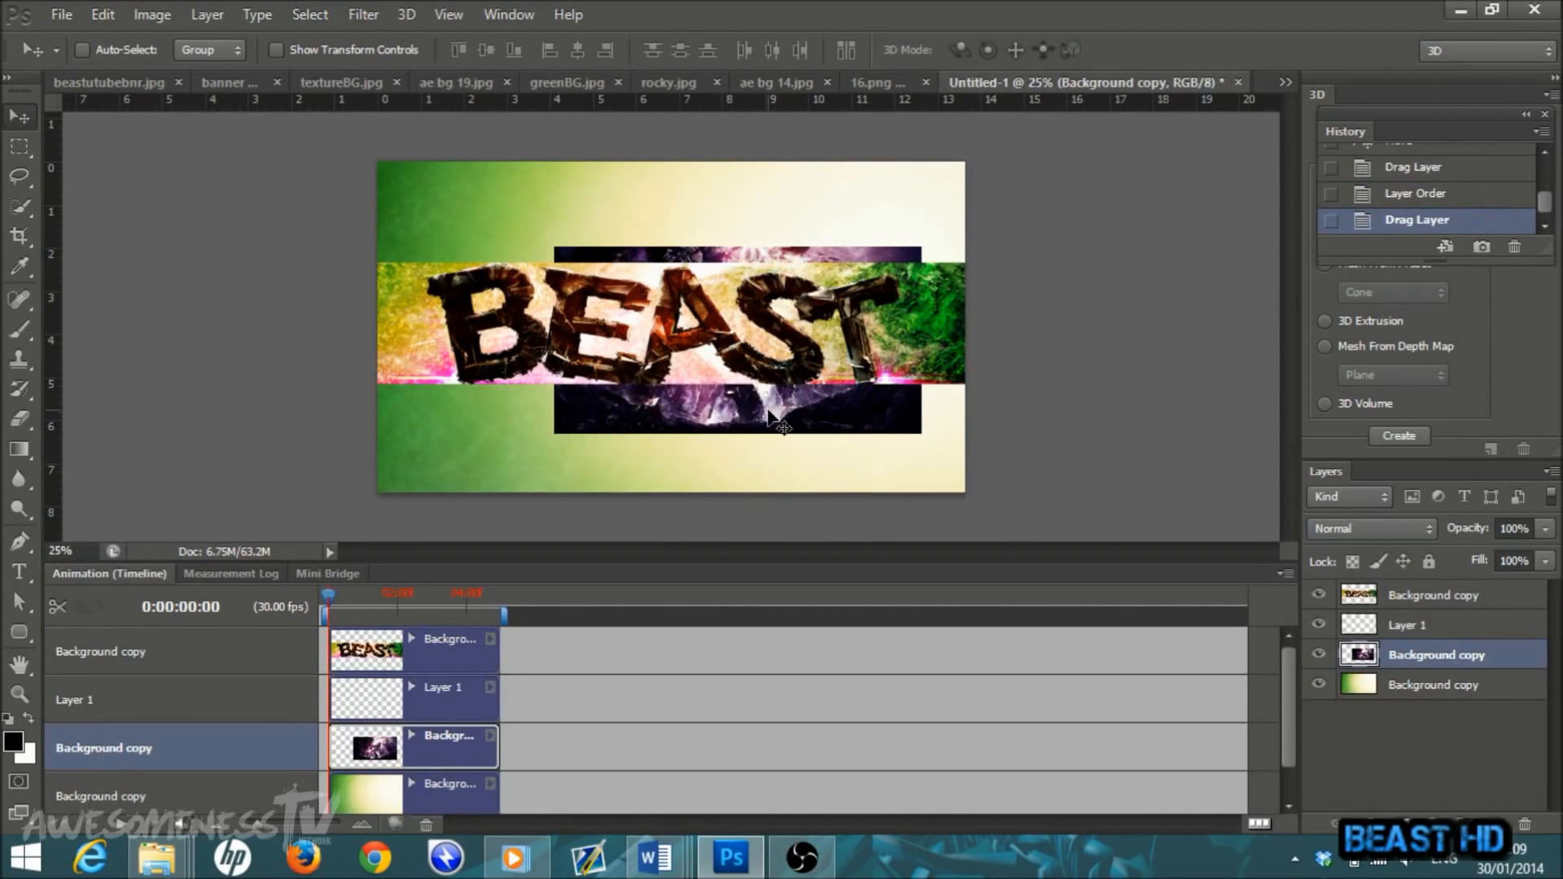
# Step: Scale the purple image to about 177% wide and 189% high to cover the canvas, and set its blend mode to Overlay
pyautogui.hotkey('ctrl', 't')
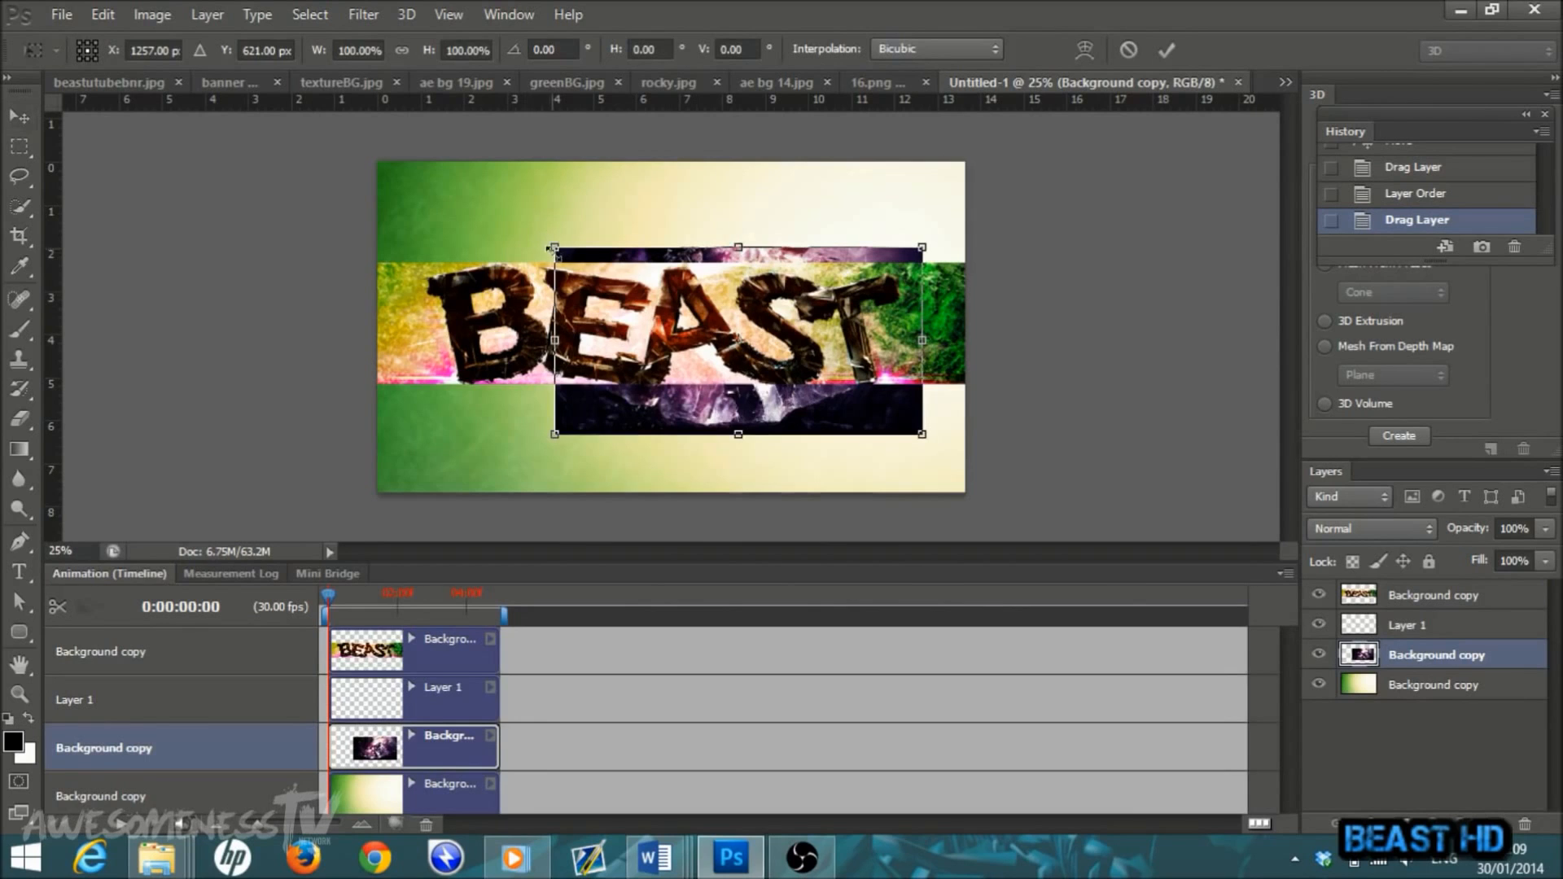
pyautogui.moveTo(554, 247); pyautogui.dragTo(363, 151)
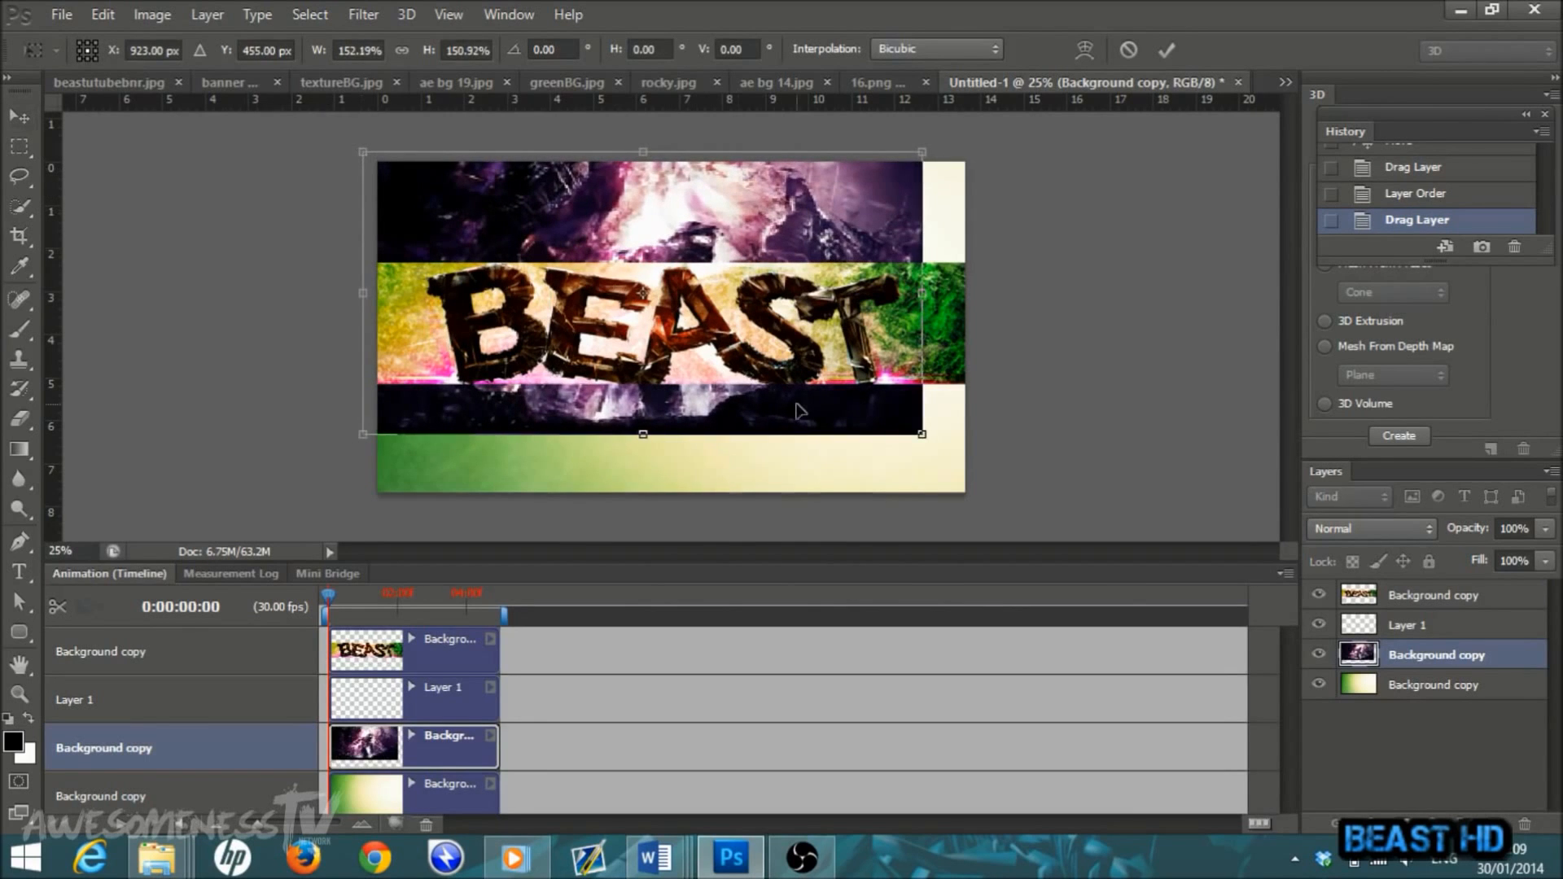
pyautogui.moveTo(924, 435); pyautogui.dragTo(1006, 503)
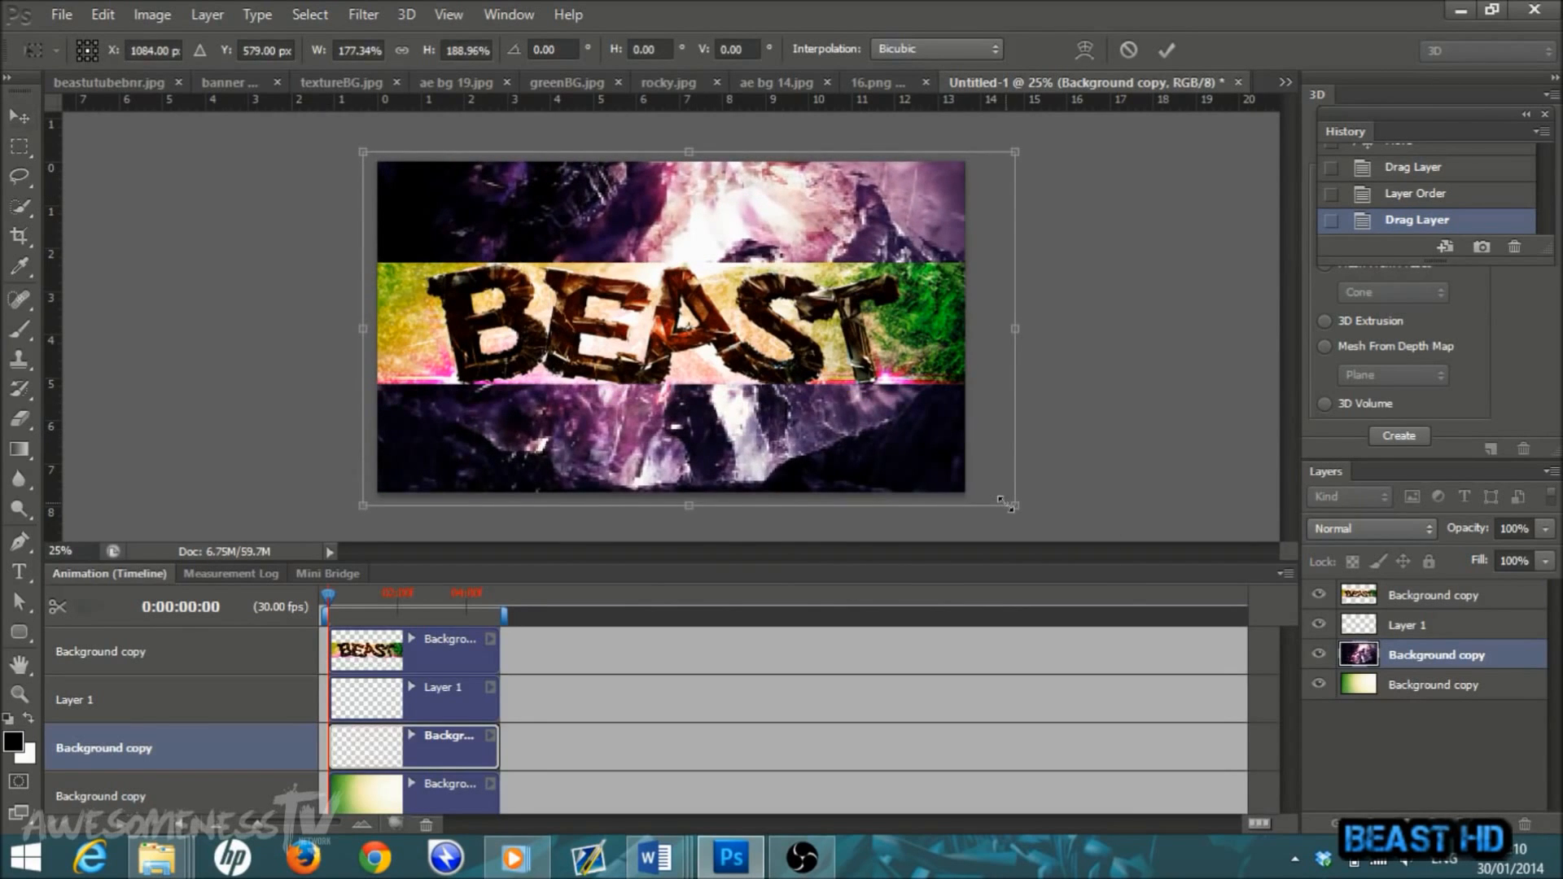
pyautogui.click(1161, 56)
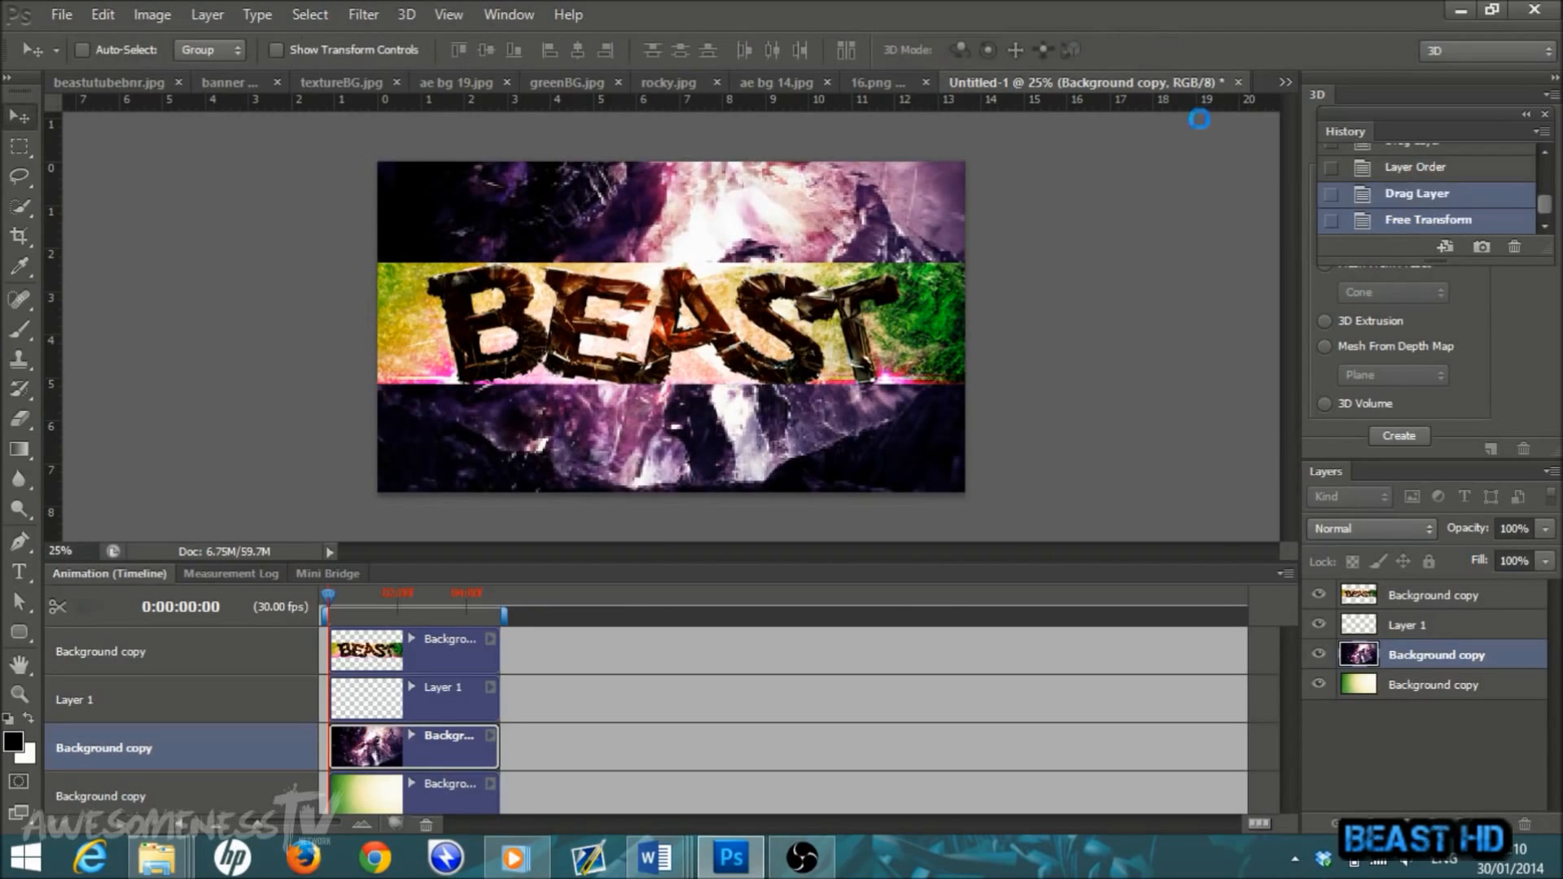
pyautogui.click(1432, 526)
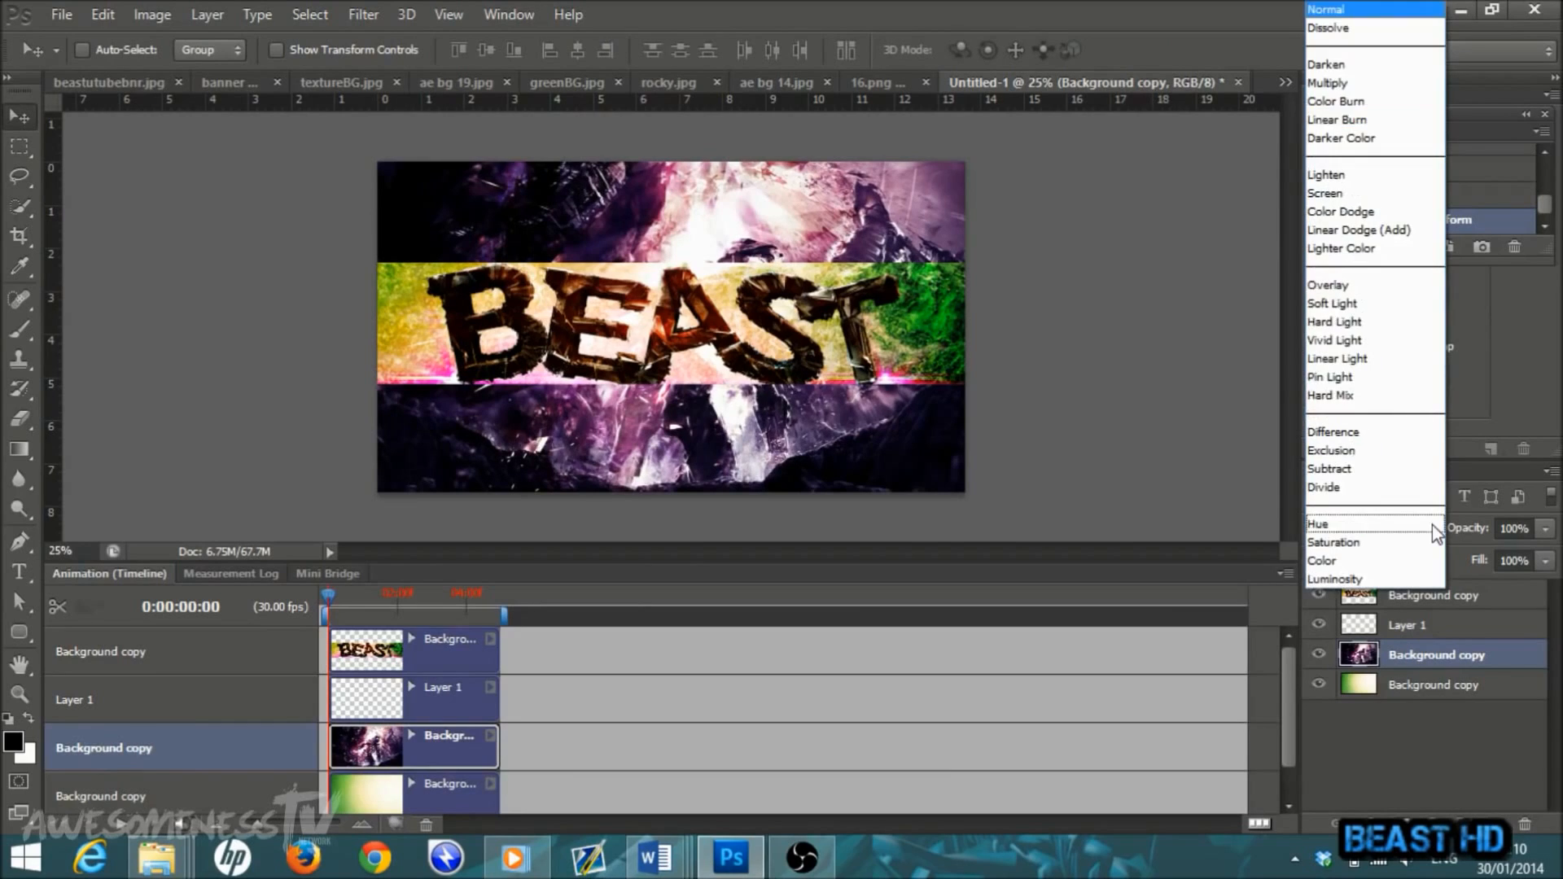
pyautogui.click(1327, 285)
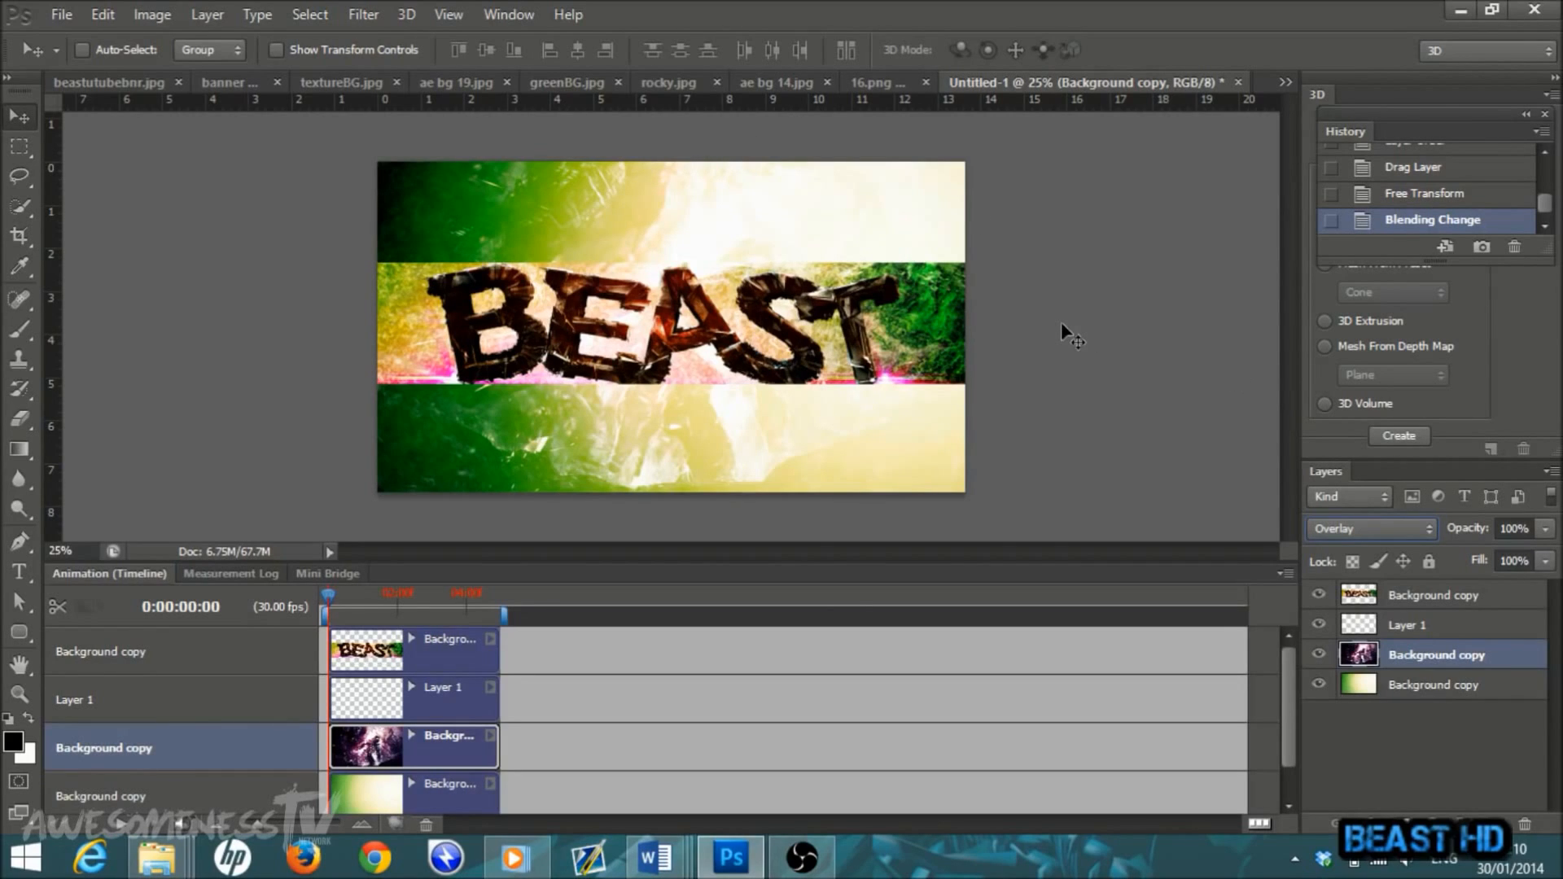
pyautogui.click(60, 16)
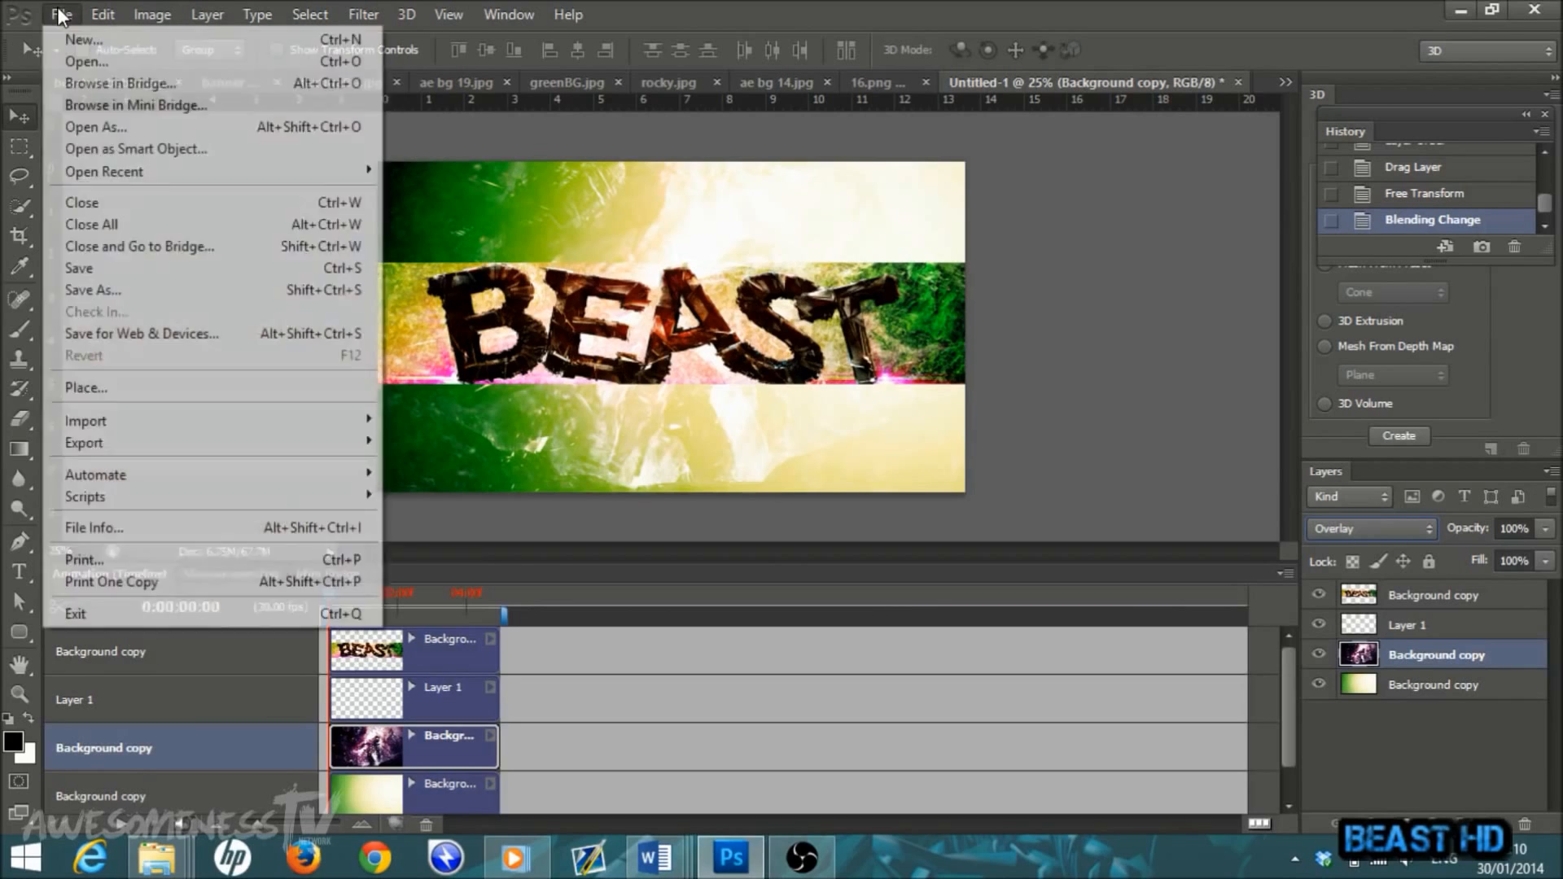
pyautogui.click(112, 292)
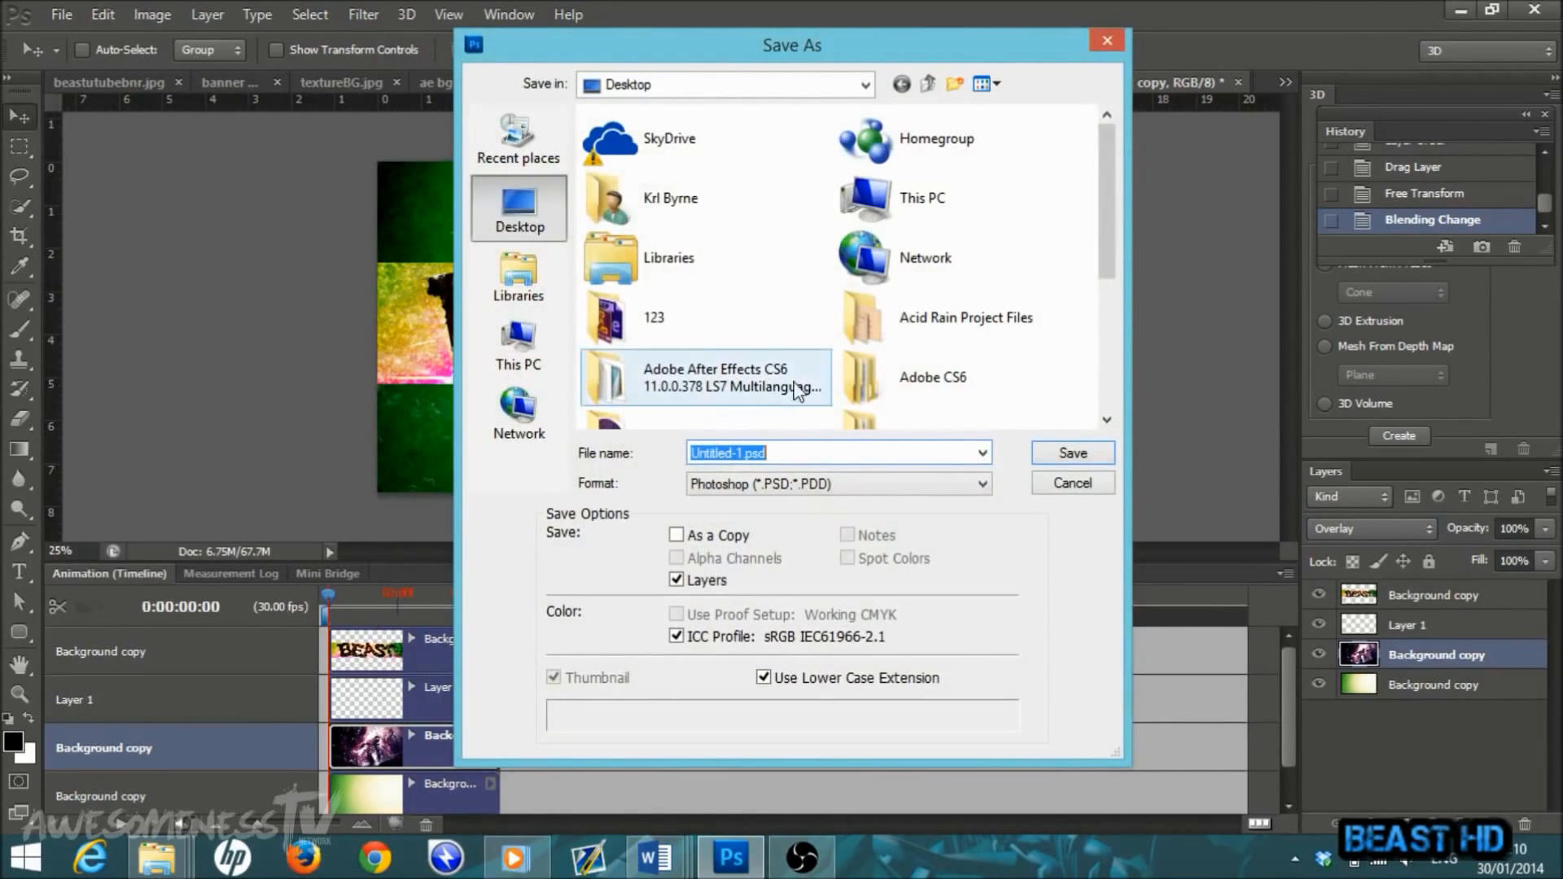
pyautogui.click(1107, 40)
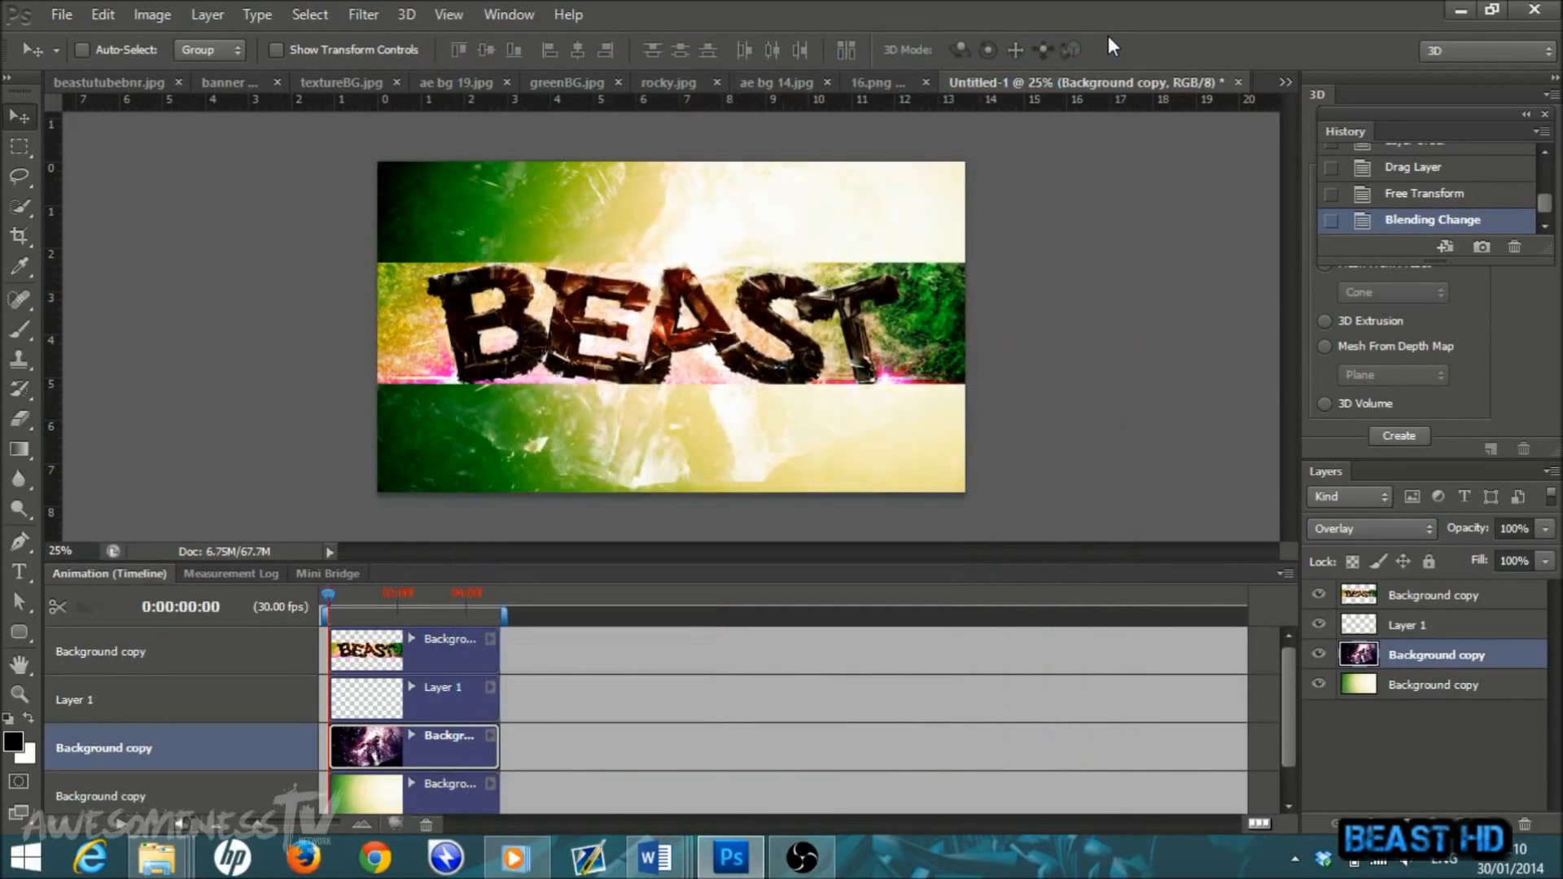